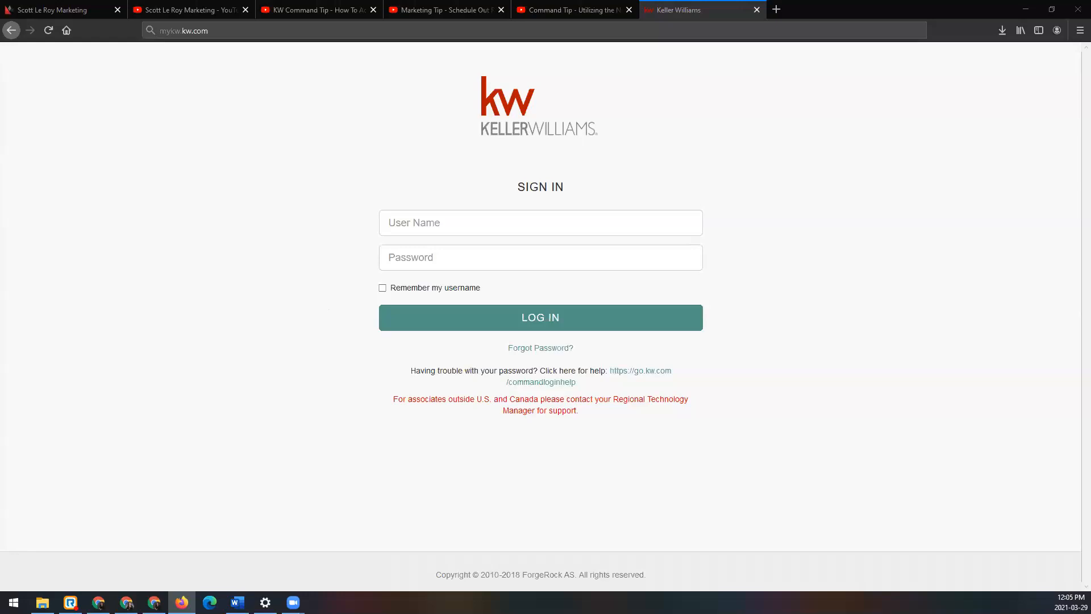
Step: Load mykw.kw.com and sign in by entering the account's user name and password
{"action": "left_click", "coordinate": [243, 33]}
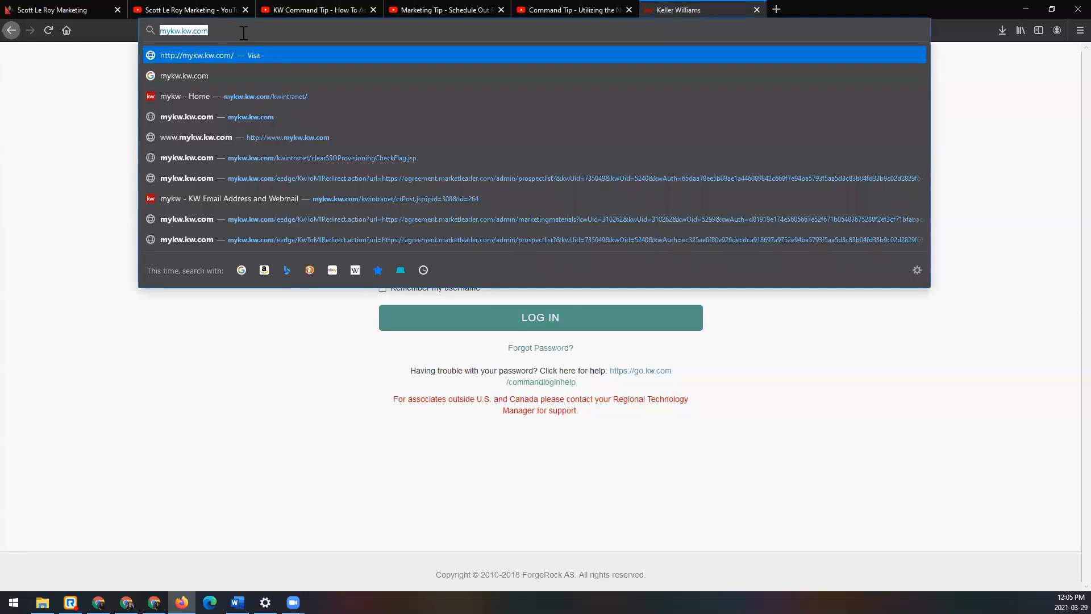
{"action": "key", "text": "Return"}
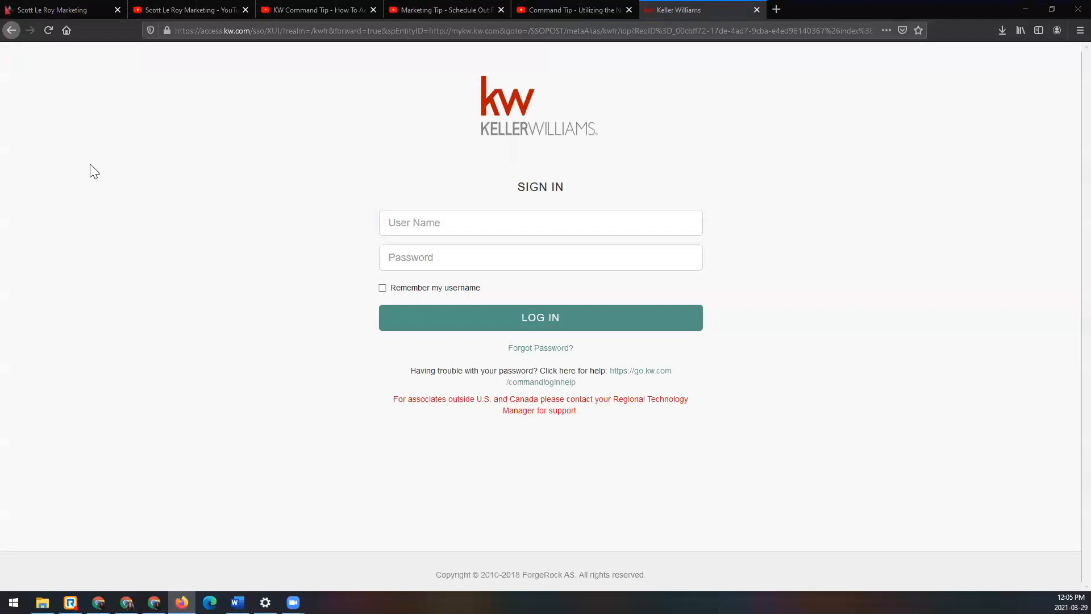
{"action": "left_click", "coordinate": [482, 221]}
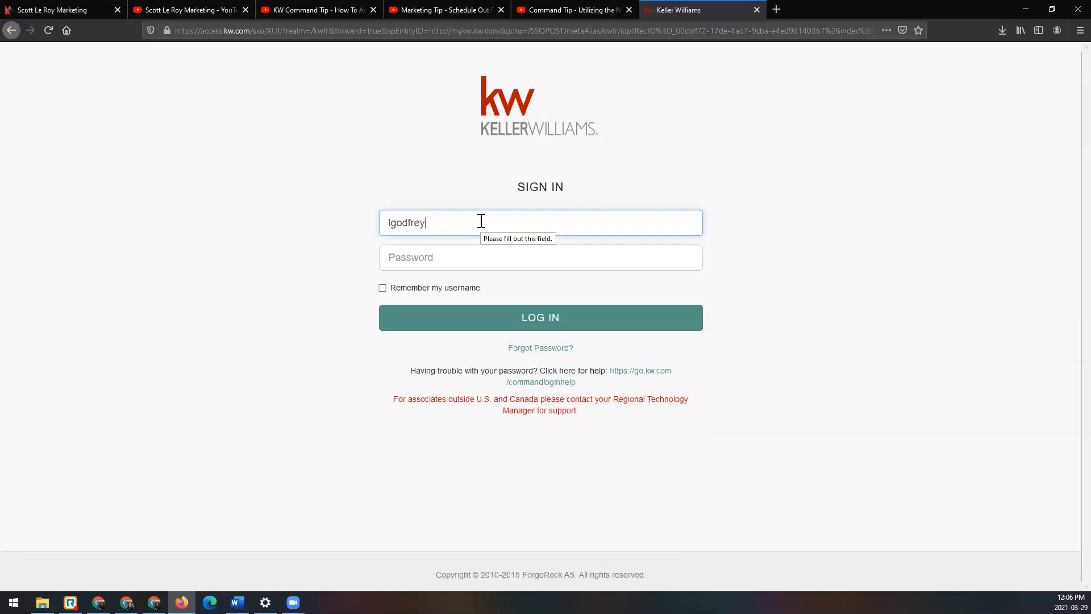
{"action": "left_click", "coordinate": [471, 259]}
{"action": "type", "text": "••••••••"}
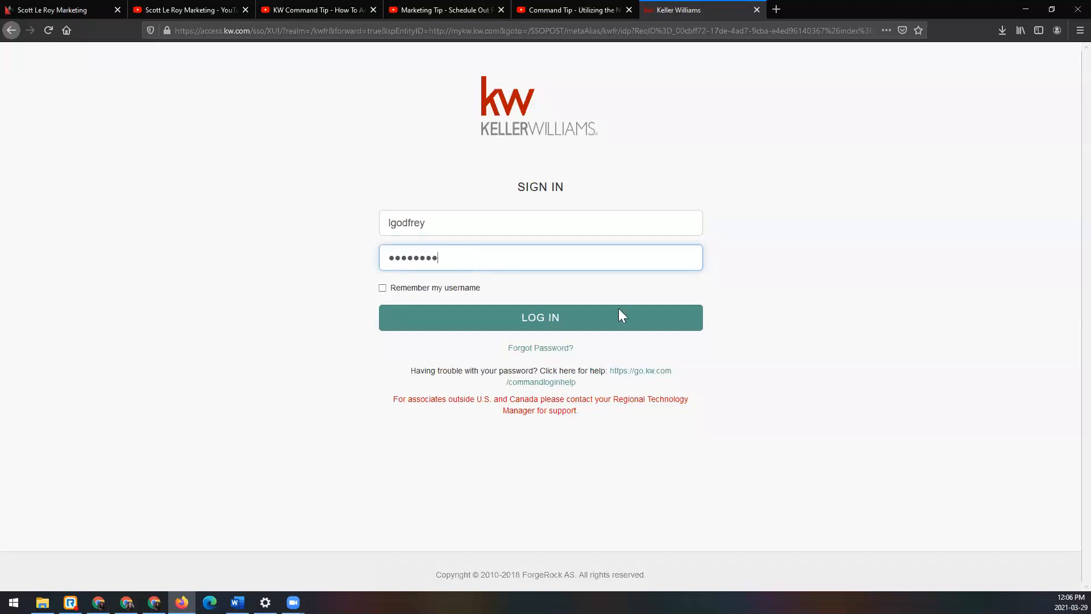
{"action": "left_click", "coordinate": [681, 324]}
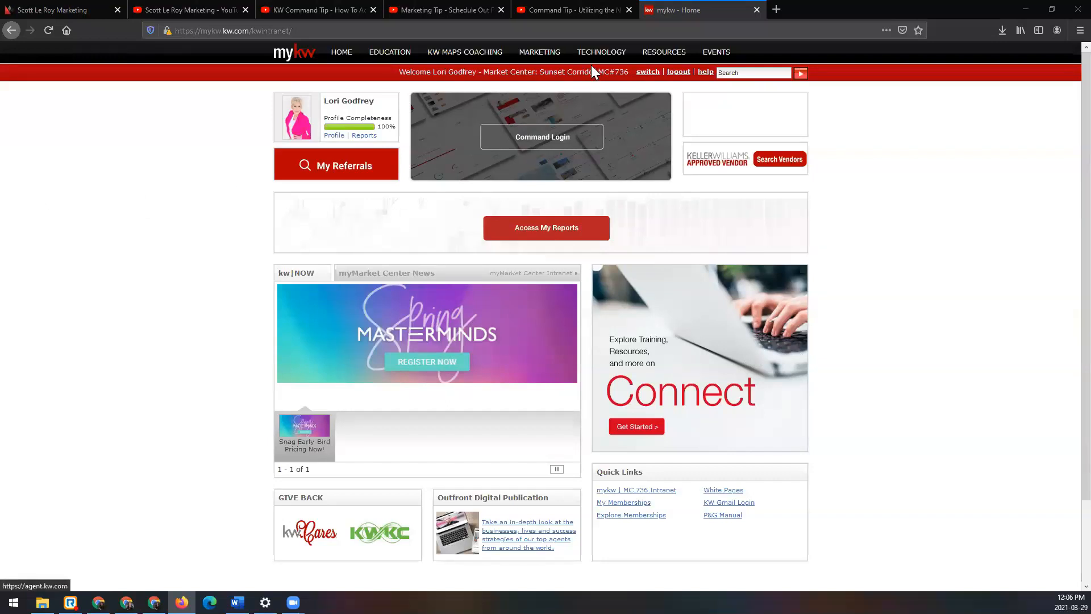
Step: Open KWLS from the technology resources, then enlarge its window and reposition it near the top of the page
{"action": "mouse_move", "coordinate": [596, 61]}
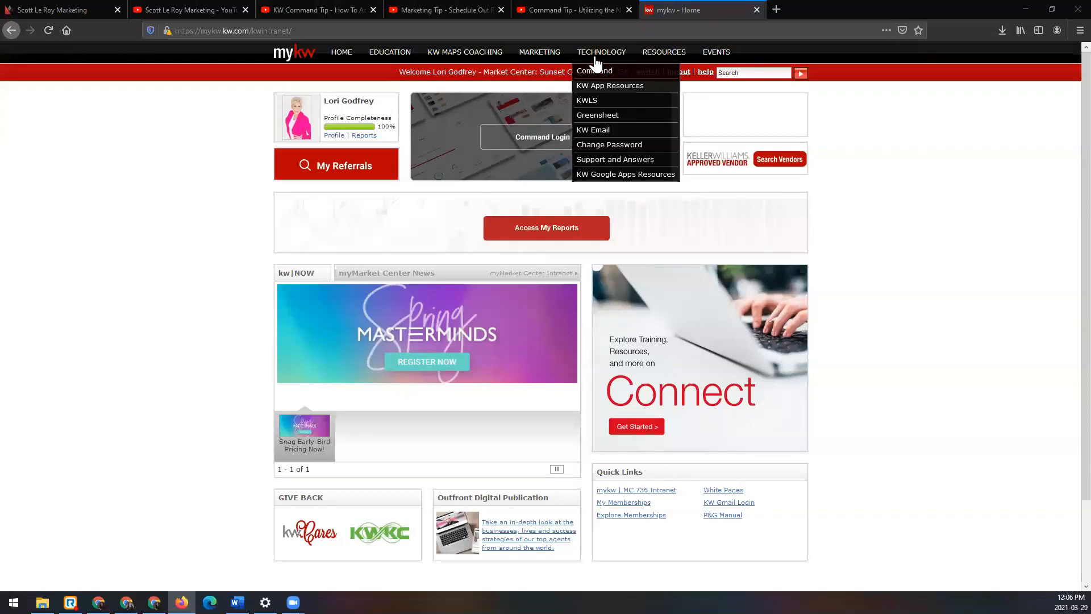
{"action": "left_click", "coordinate": [591, 100]}
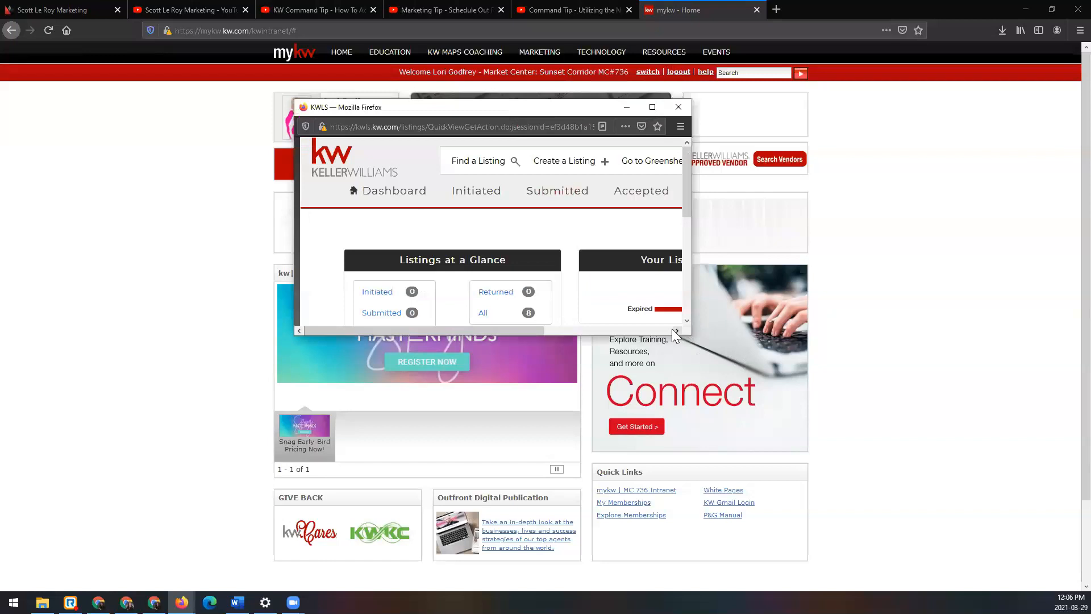
{"action": "left_click_drag", "start_coordinate": [691, 336], "coordinate": [999, 542]}
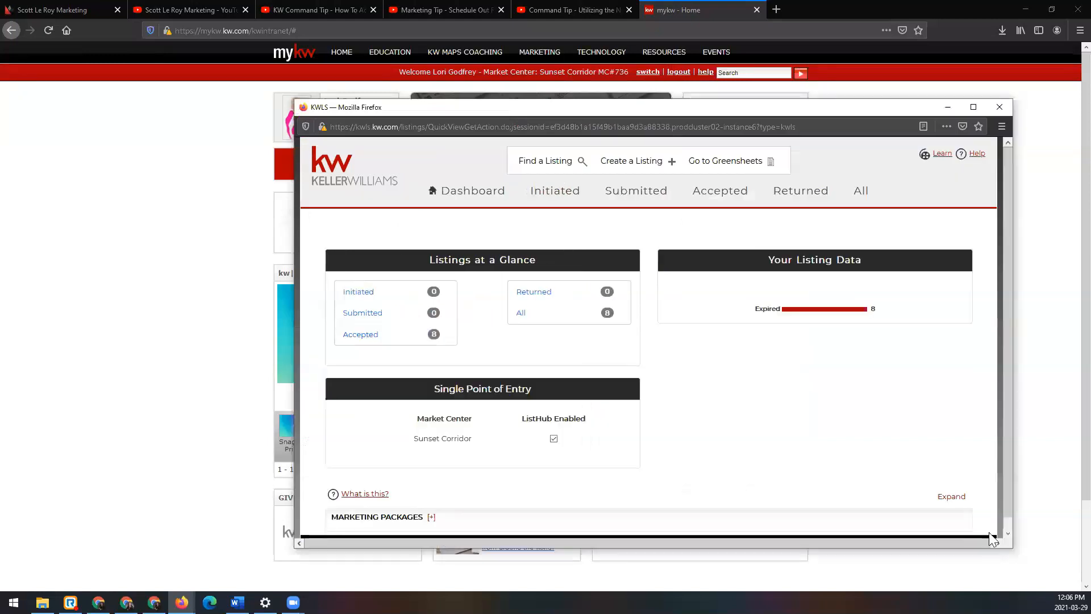
{"action": "left_click_drag", "start_coordinate": [532, 104], "coordinate": [428, 56]}
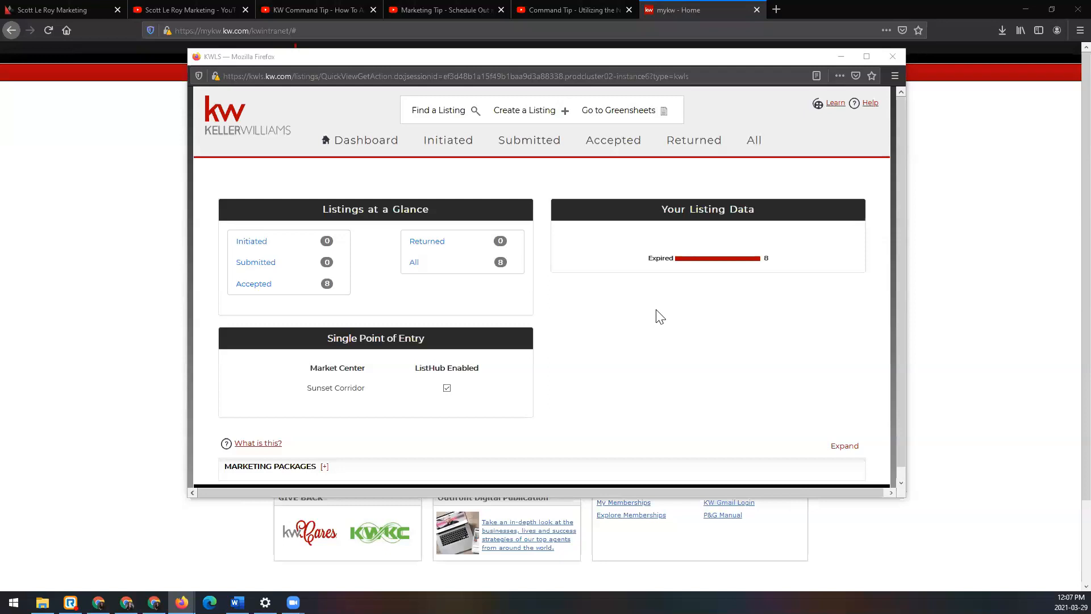
Step: Open the Cornelius listing from the list of all listings and show its open houses
{"action": "left_click", "coordinate": [755, 141]}
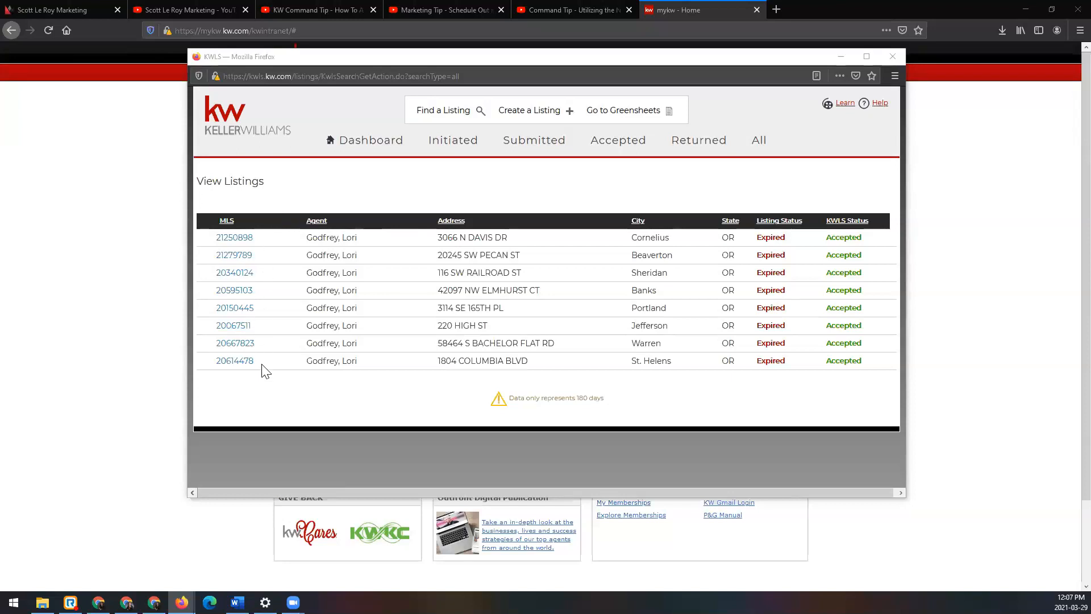
{"action": "left_click", "coordinate": [234, 238]}
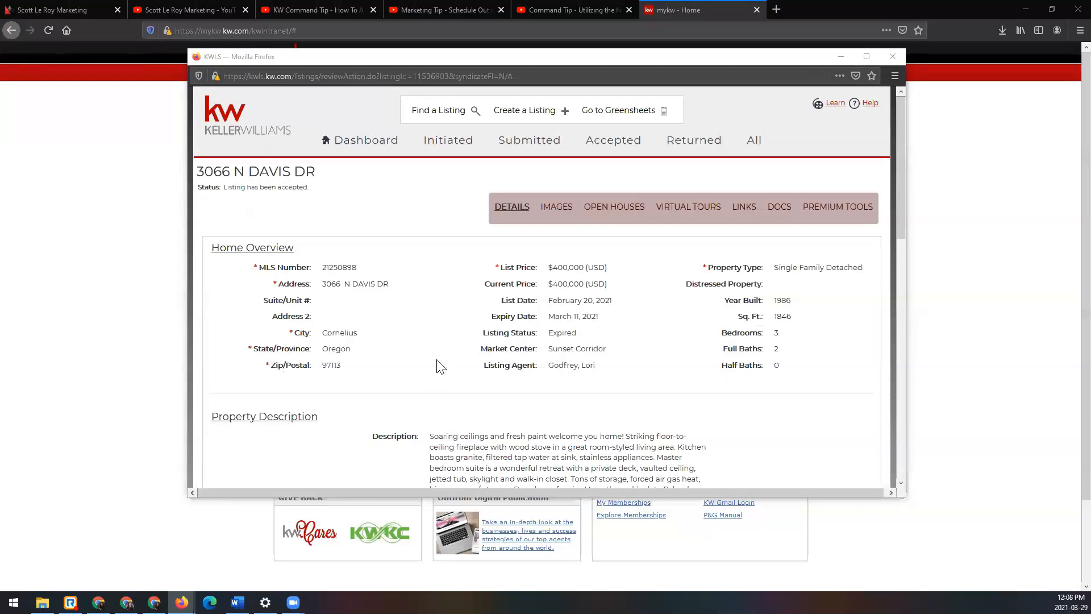
{"action": "left_click", "coordinate": [614, 211]}
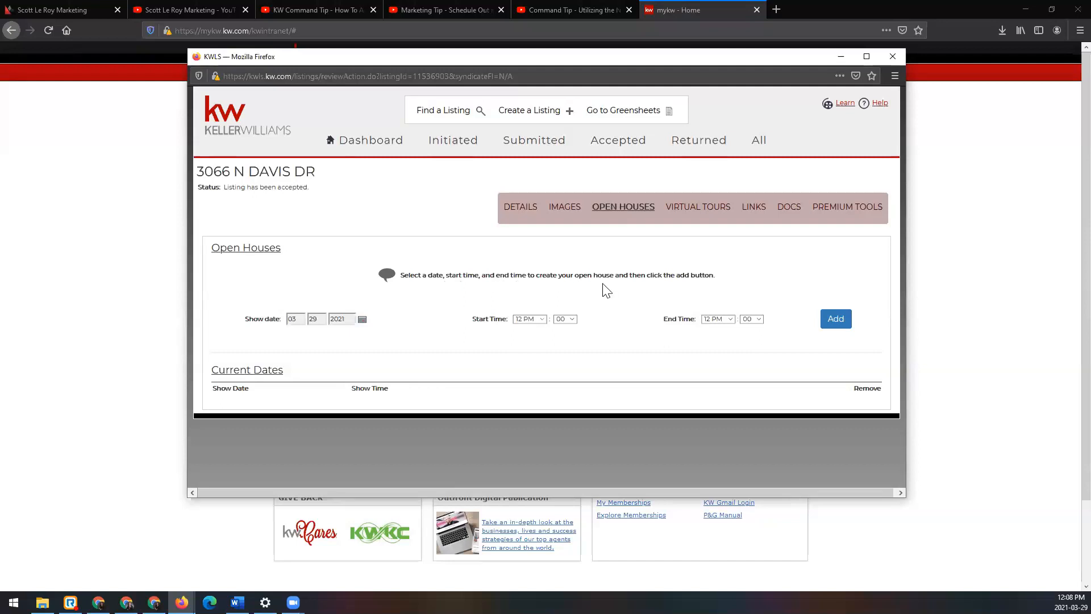
Step: Add an open house to the listing for 04/10/2021 from 1 PM to 4 PM
{"action": "left_click", "coordinate": [362, 319]}
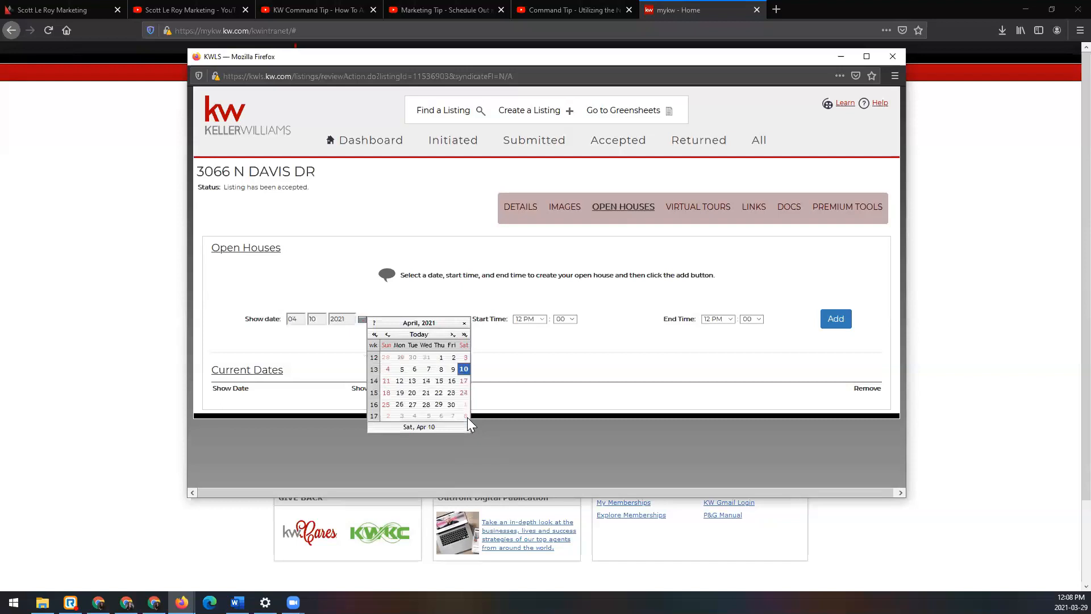
{"action": "left_click", "coordinate": [467, 417]}
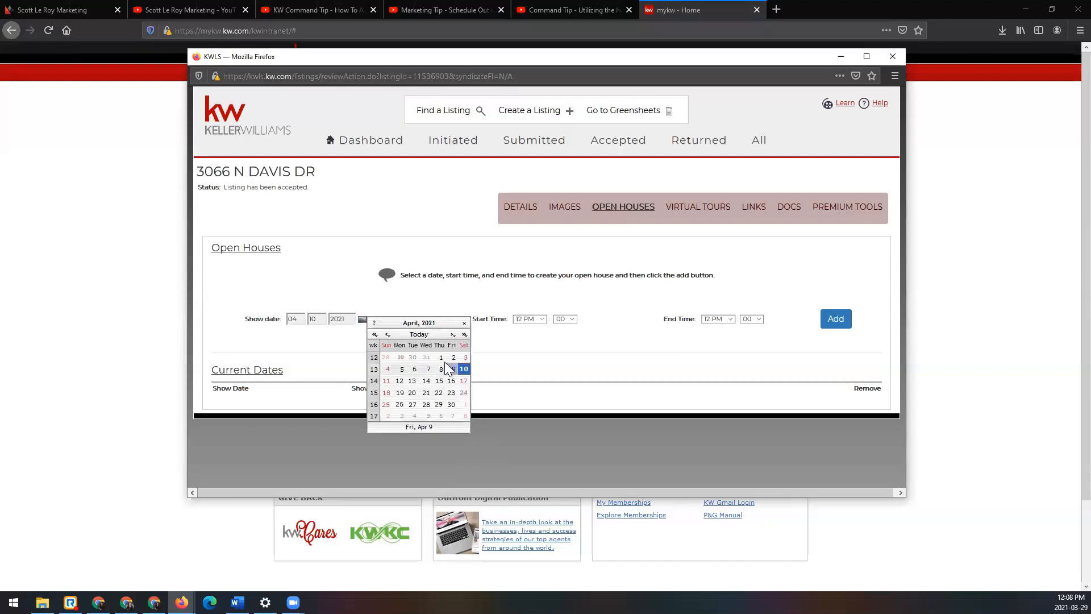
{"action": "left_click", "coordinate": [465, 324]}
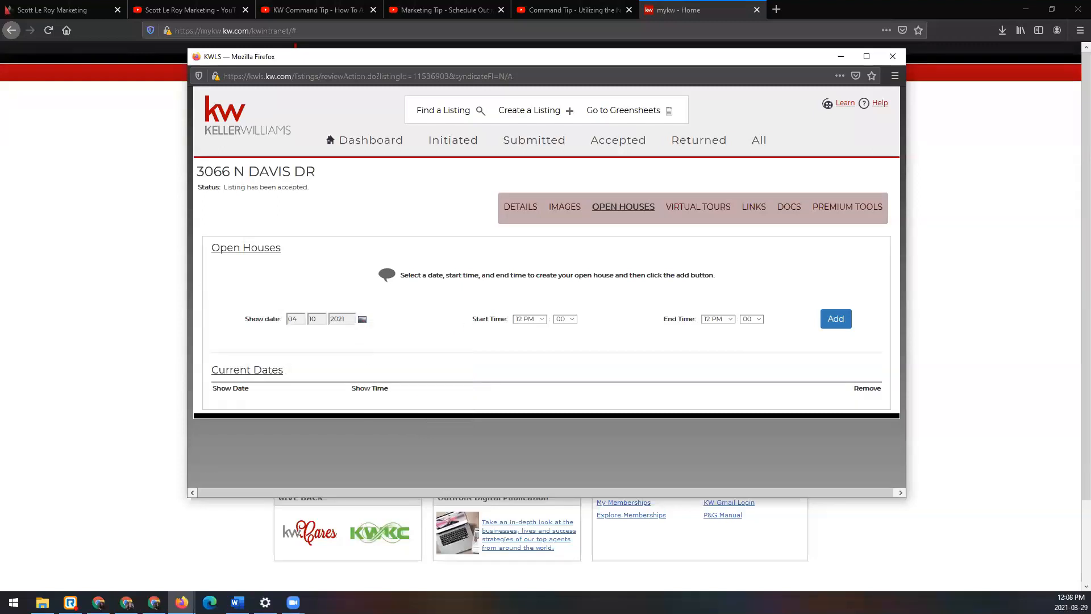
{"action": "left_click", "coordinate": [541, 319]}
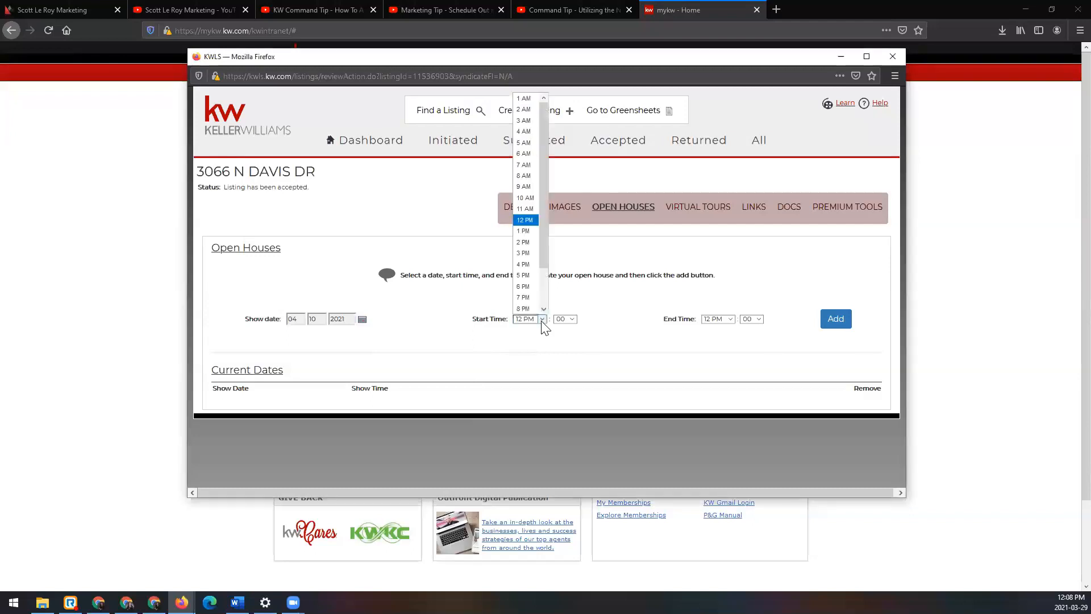
{"action": "left_click", "coordinate": [530, 230]}
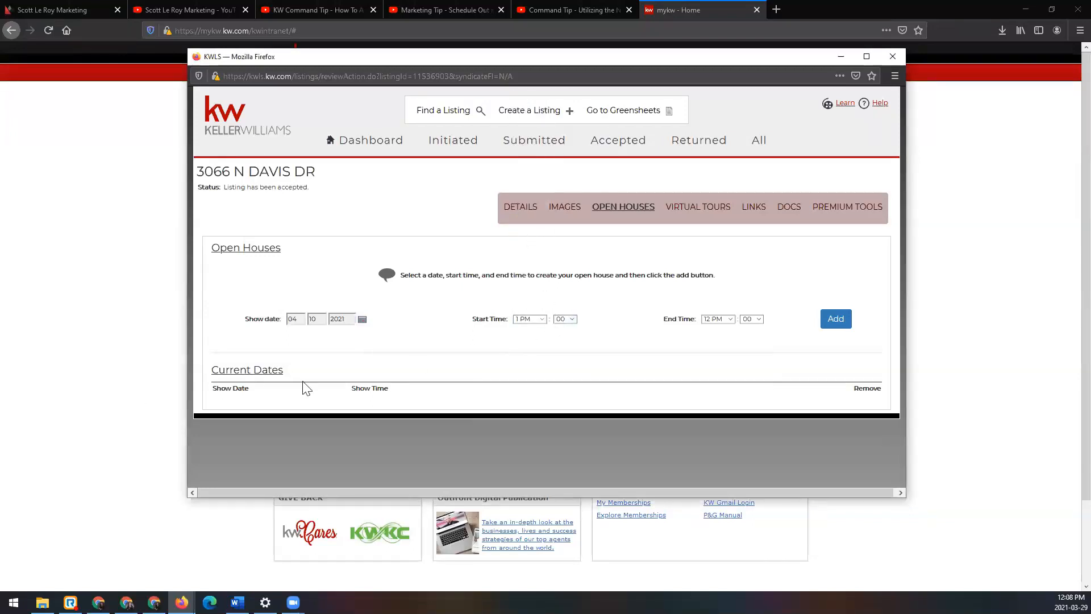
{"action": "left_click", "coordinate": [731, 320]}
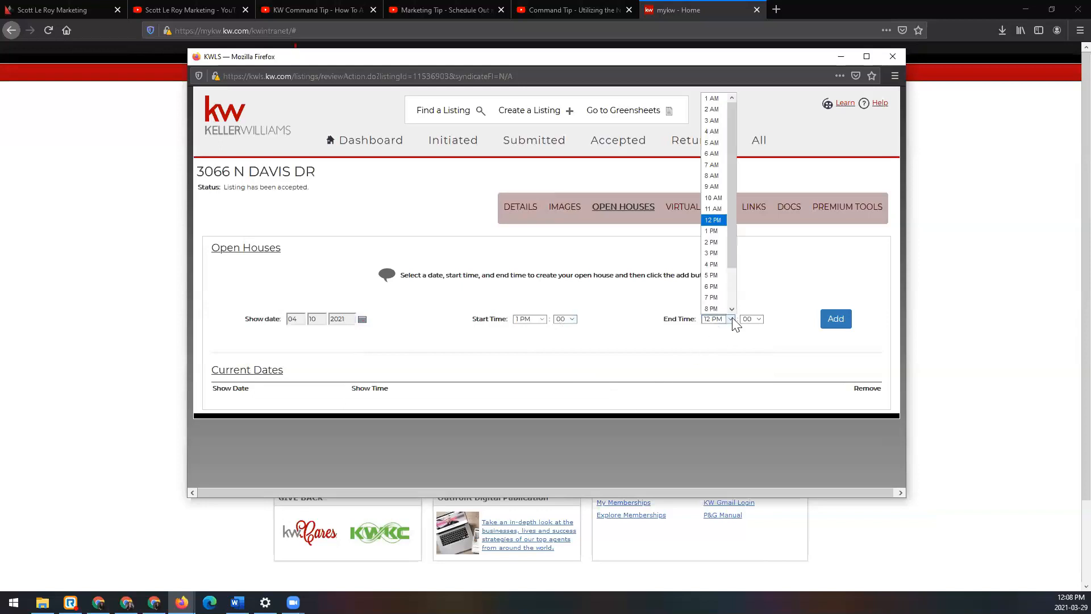
{"action": "left_click", "coordinate": [723, 264]}
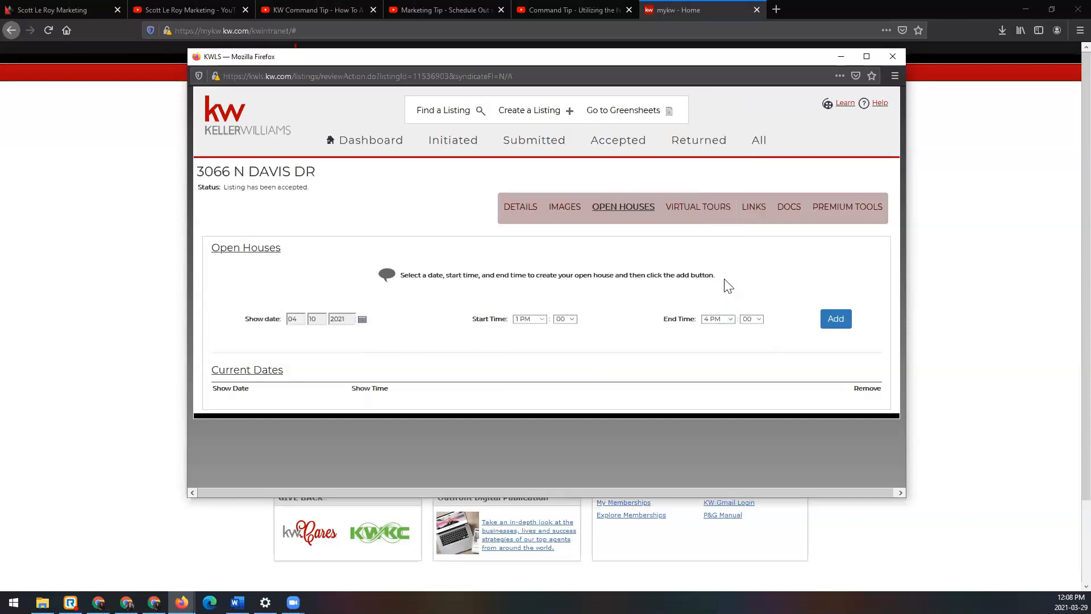
{"action": "left_click", "coordinate": [845, 329]}
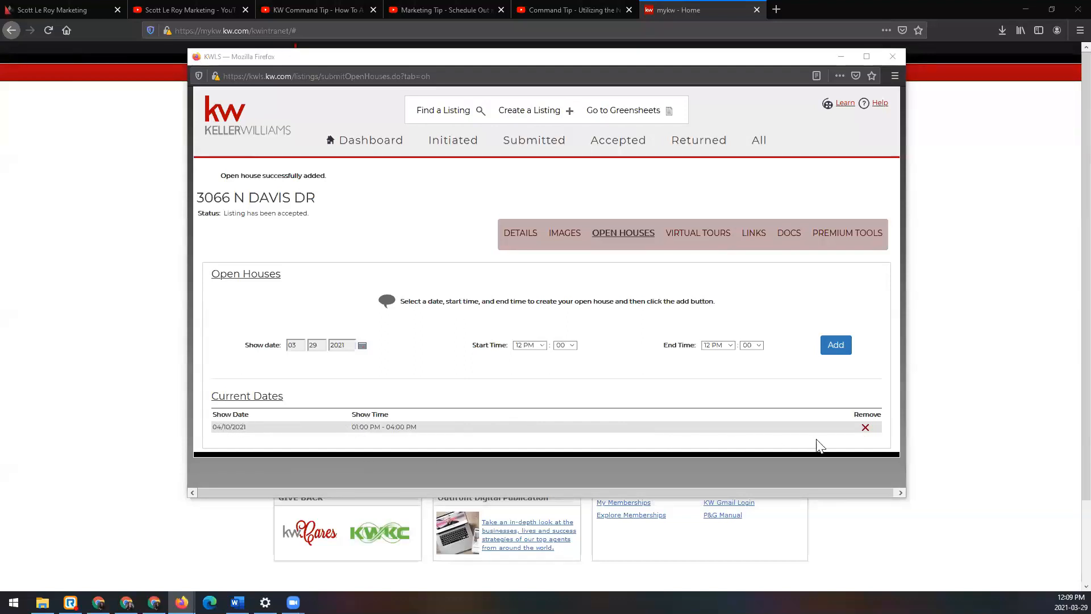
Step: Remove the 04/10/2021 open house from the listing
{"action": "left_click", "coordinate": [864, 428]}
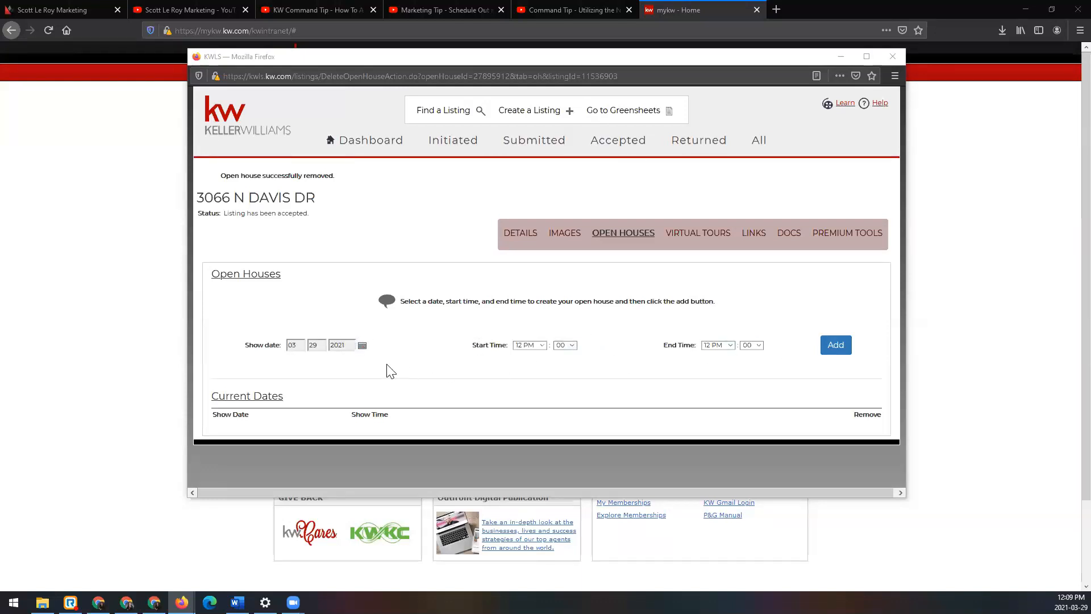
{"action": "left_click", "coordinate": [362, 344]}
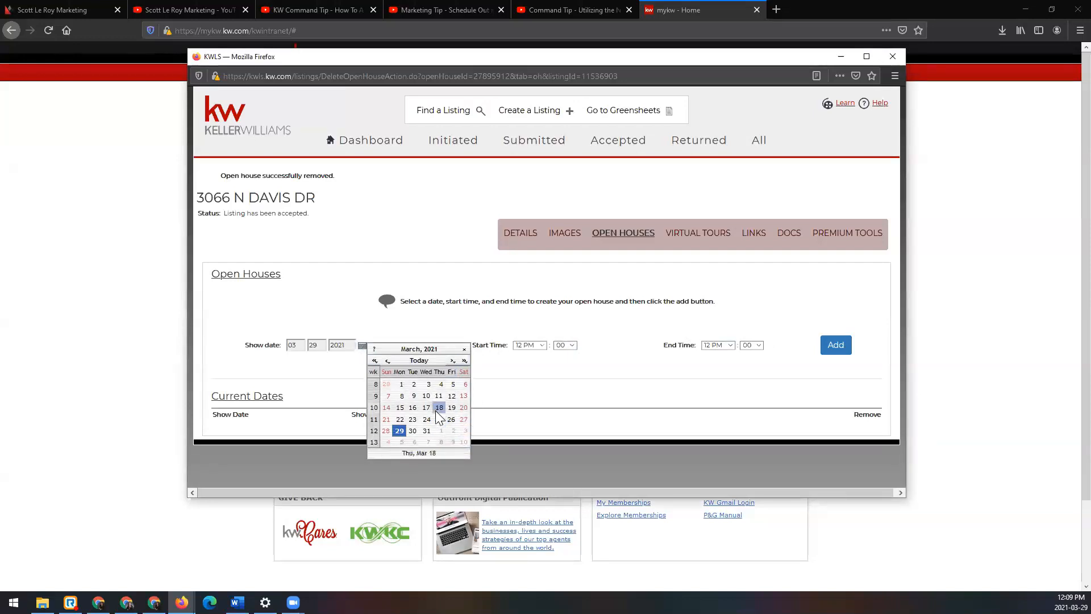
{"action": "left_click", "coordinate": [451, 360]}
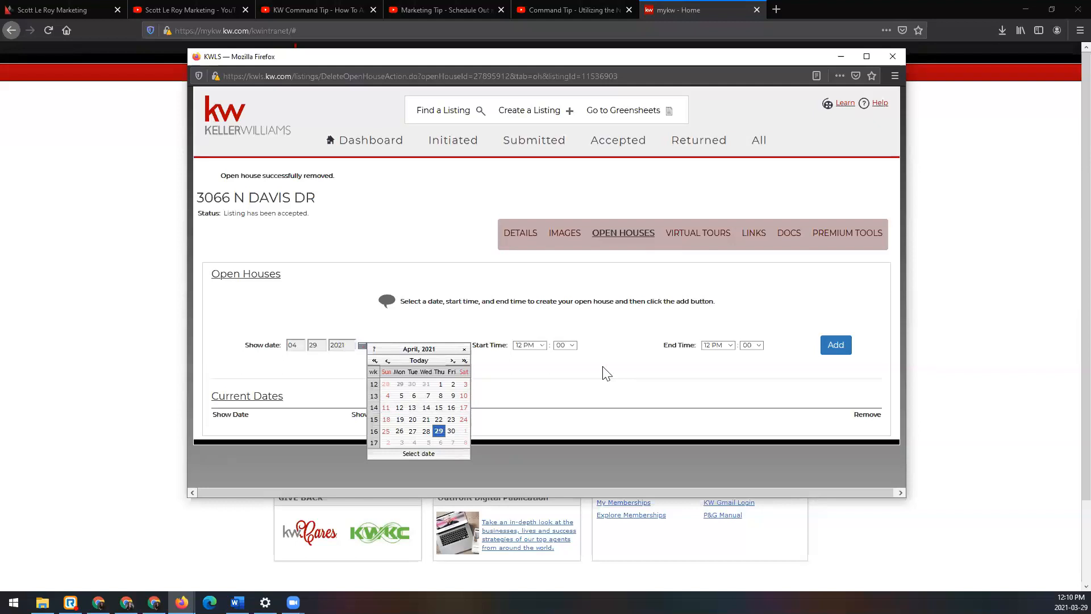
{"action": "left_click", "coordinate": [610, 370]}
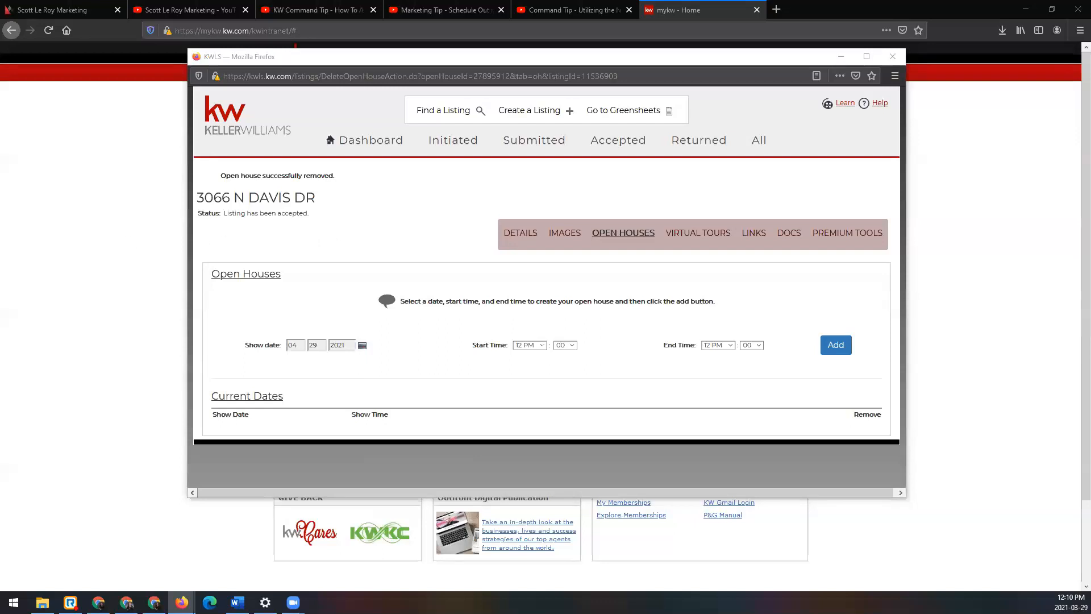
Step: Close the KWLS window, open the Command login page and highlight agent.kw.com in its address
{"action": "left_click", "coordinate": [892, 59]}
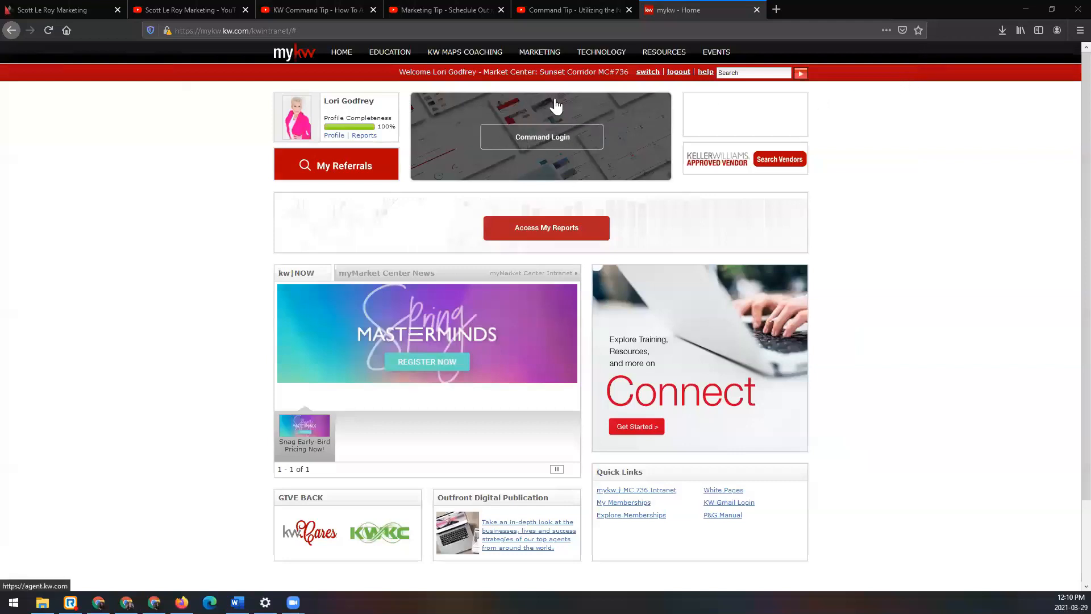
{"action": "left_click", "coordinate": [509, 136]}
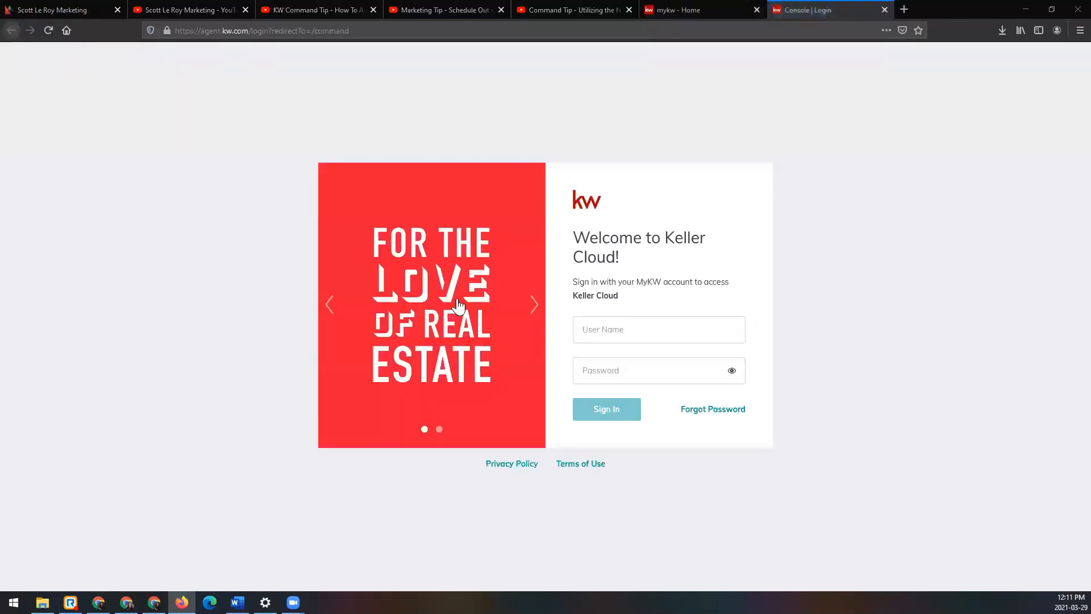
{"action": "left_click", "coordinate": [203, 36]}
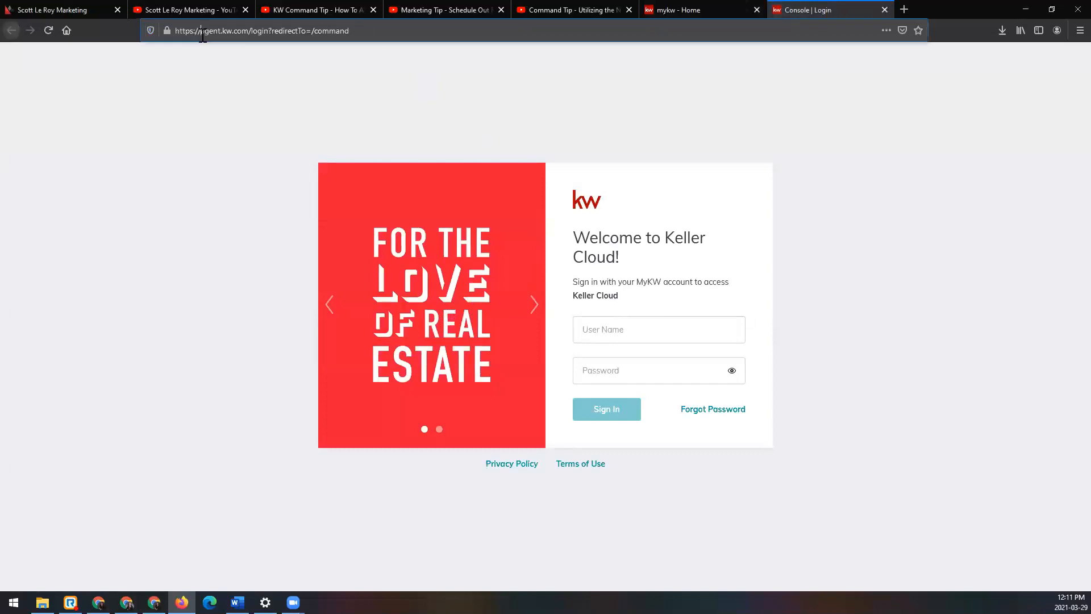
{"action": "left_click_drag", "start_coordinate": [201, 35], "coordinate": [251, 34]}
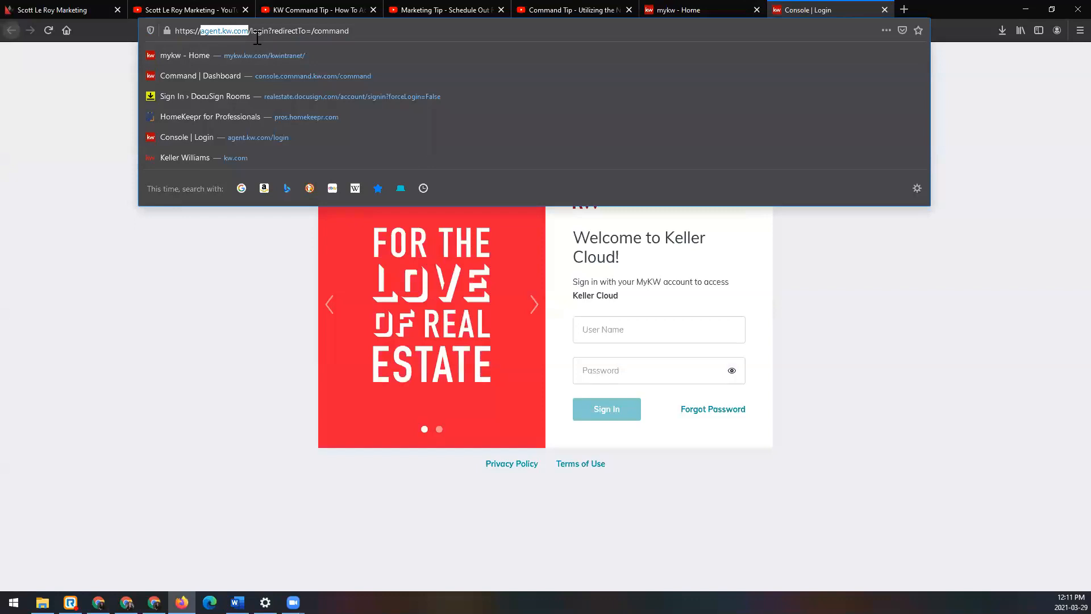
{"action": "left_click", "coordinate": [430, 350]}
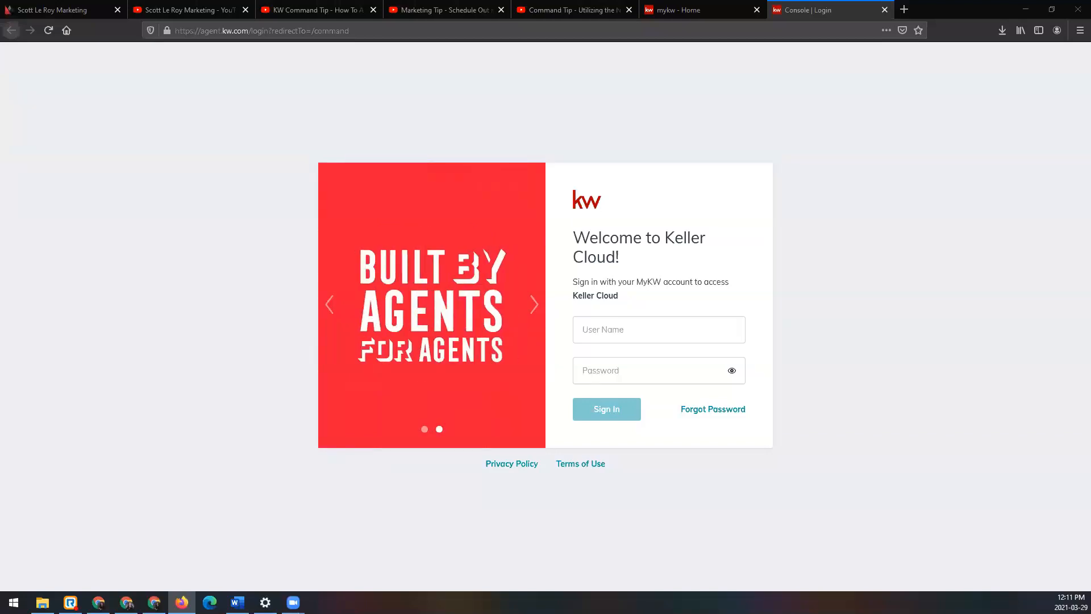
Step: Sign in to Command by entering the account's user name and password
{"action": "left_click", "coordinate": [651, 327]}
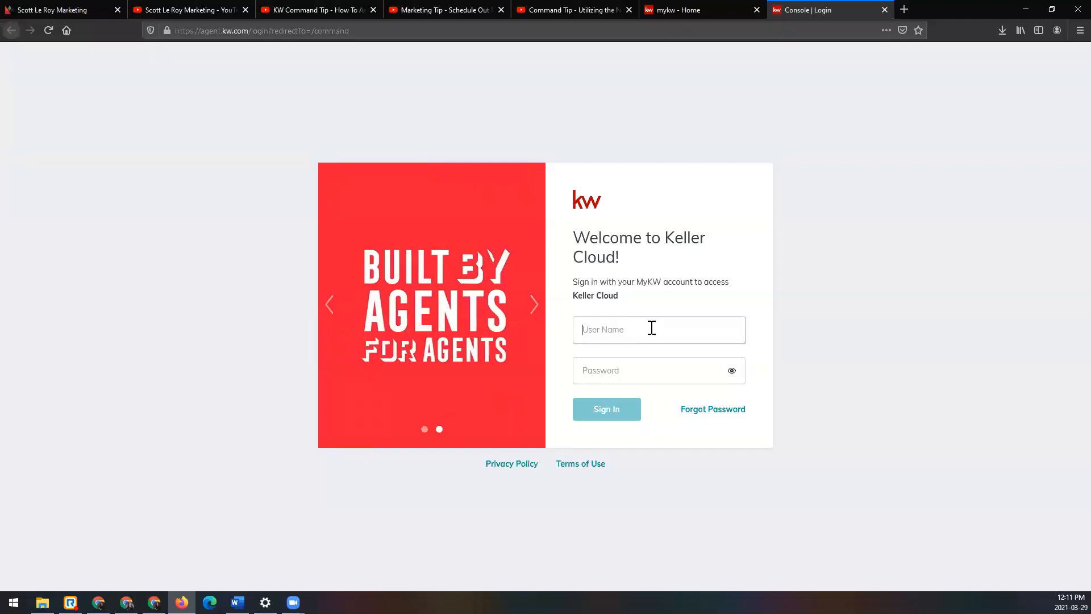
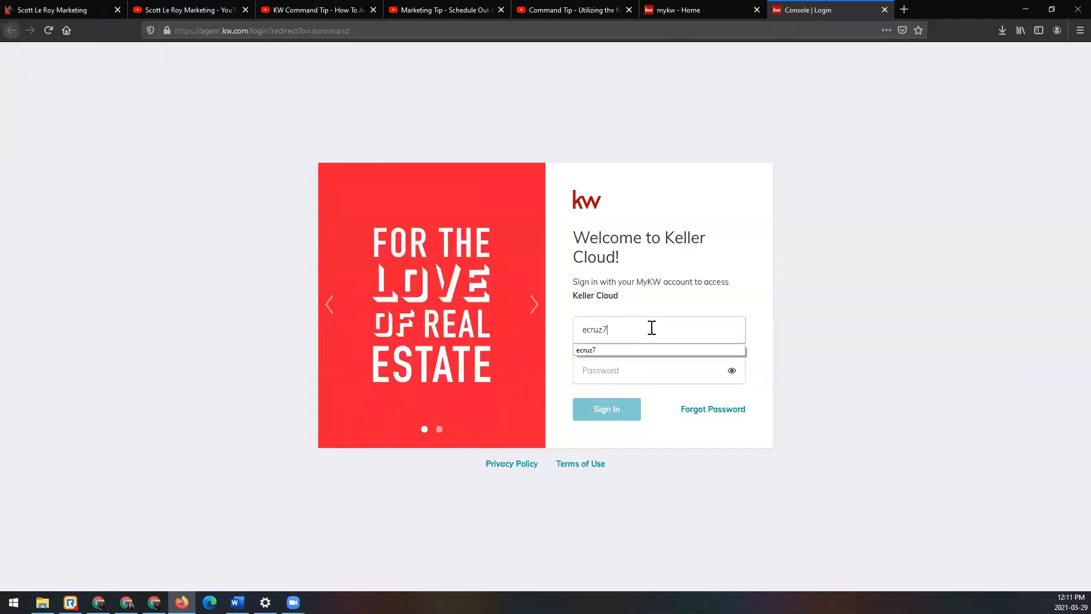
{"action": "key", "text": "Tab"}
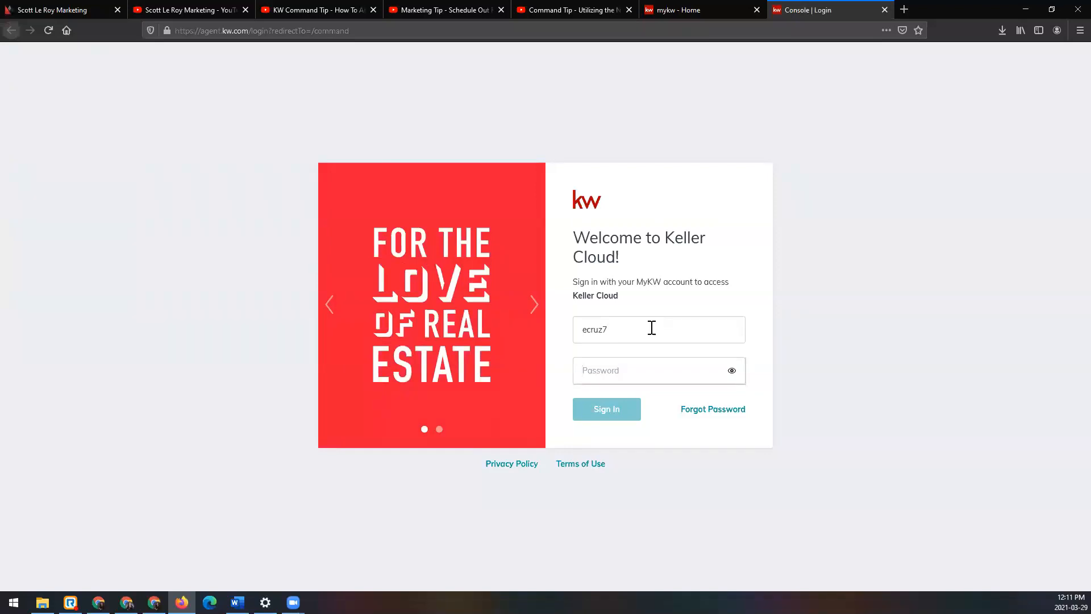
{"action": "type", "text": "••••••••••"}
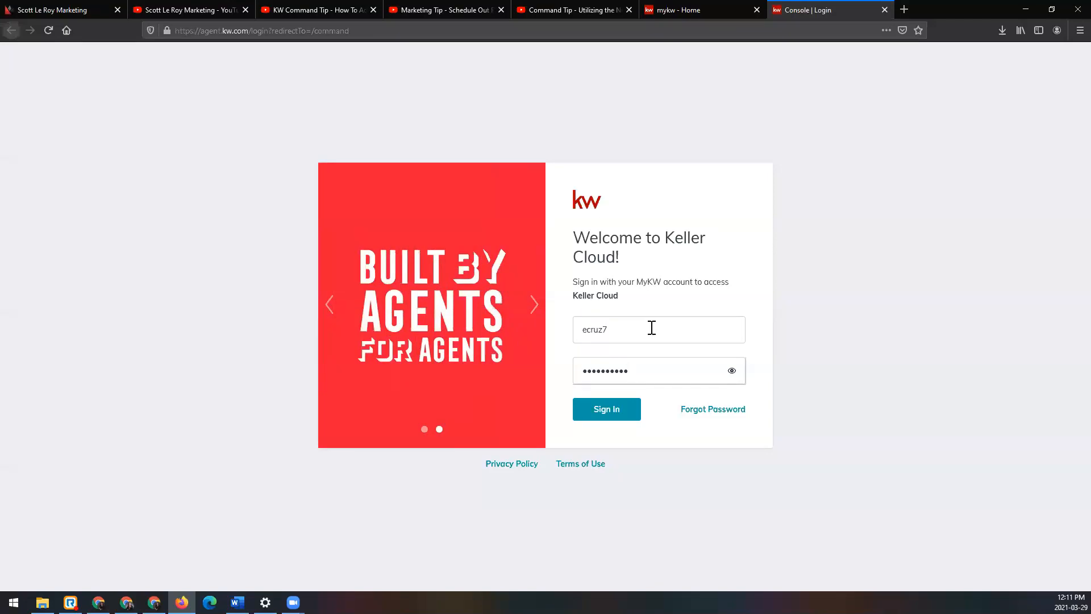
{"action": "left_click", "coordinate": [624, 413]}
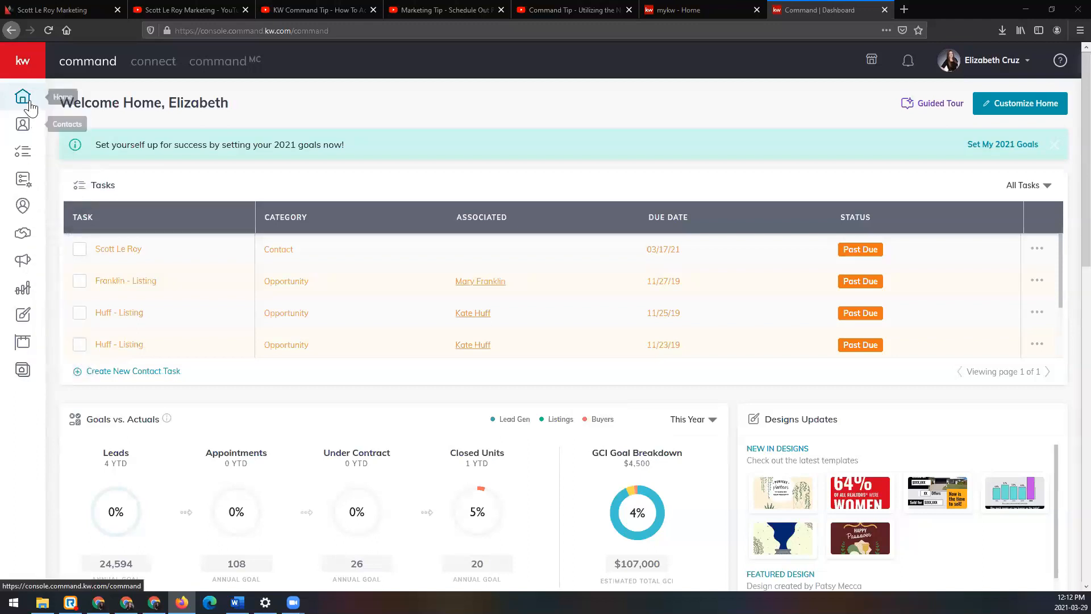
Step: Create a new page as a landing page from the Consumer section
{"action": "left_click", "coordinate": [31, 68]}
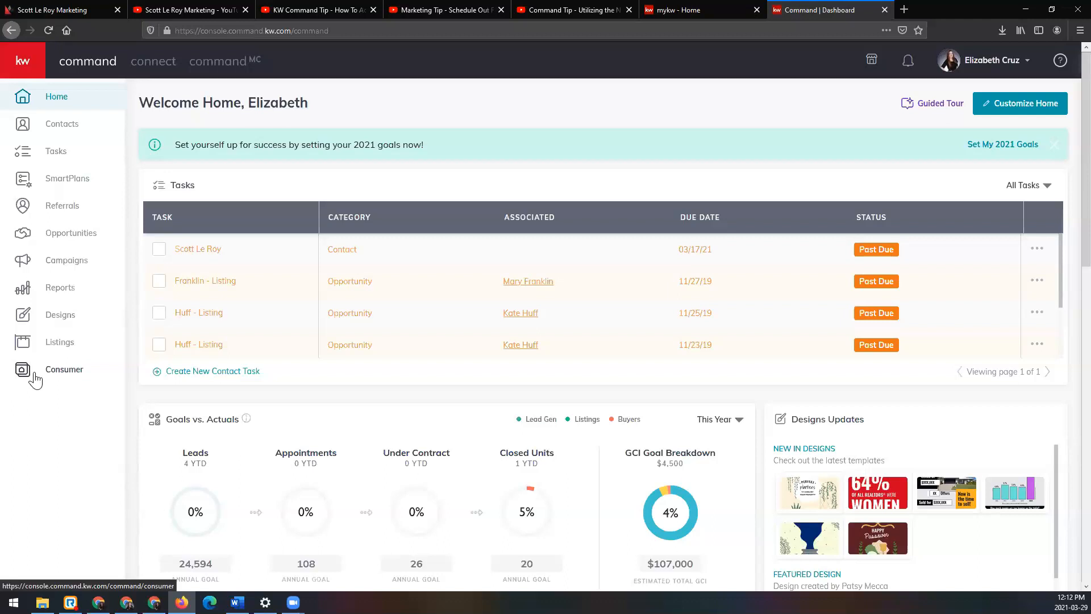
{"action": "left_click", "coordinate": [64, 370]}
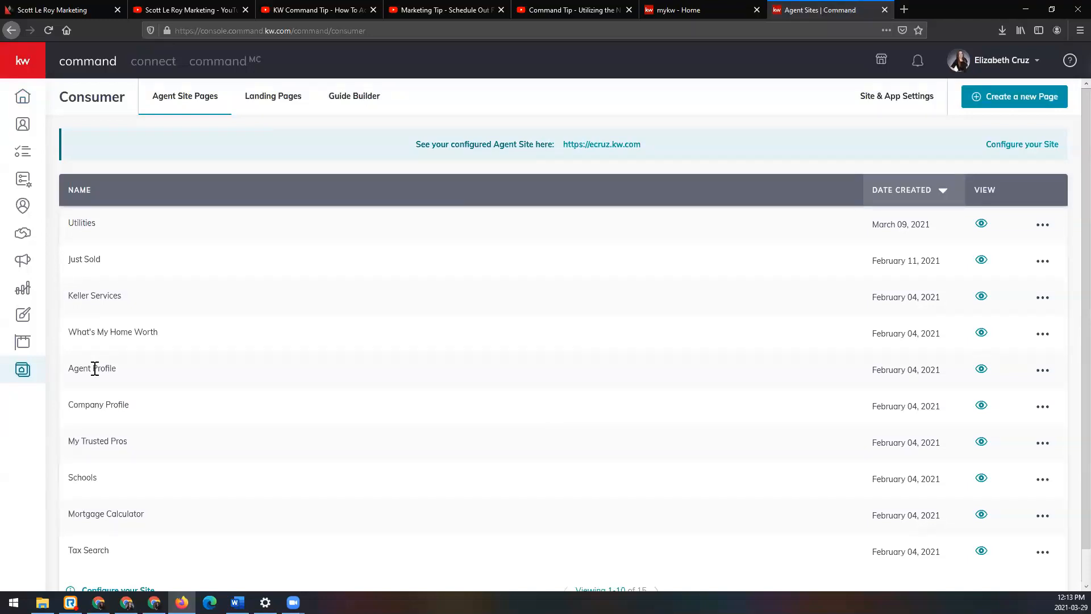
{"action": "left_click", "coordinate": [1038, 100]}
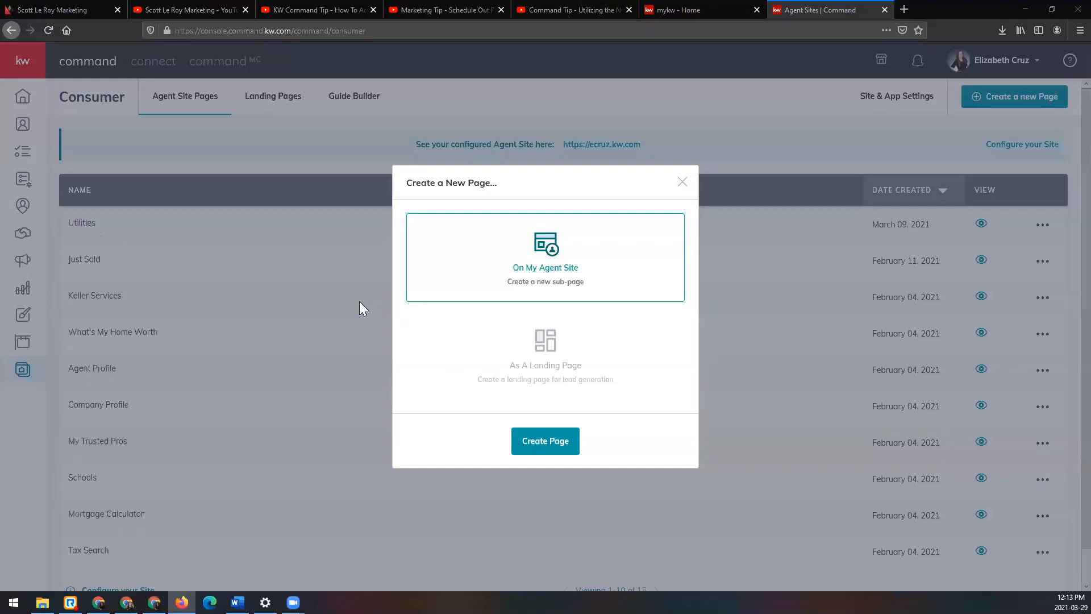
{"action": "left_click", "coordinate": [644, 357]}
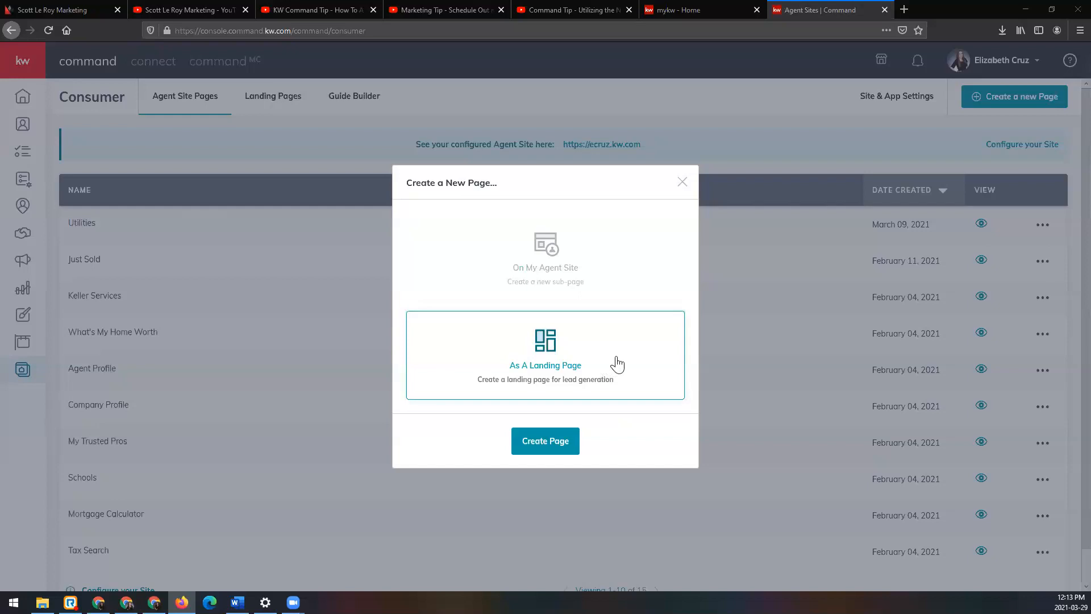
{"action": "left_click", "coordinate": [565, 443]}
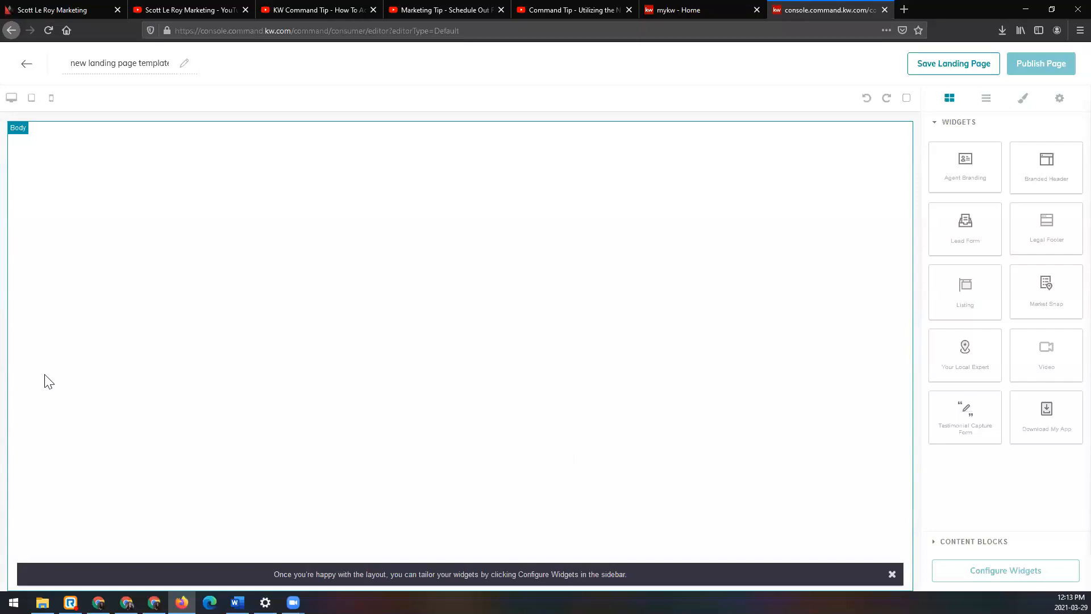
Step: Name the landing page "OH" followed by the property's street address, city and state
{"action": "left_click", "coordinate": [129, 70]}
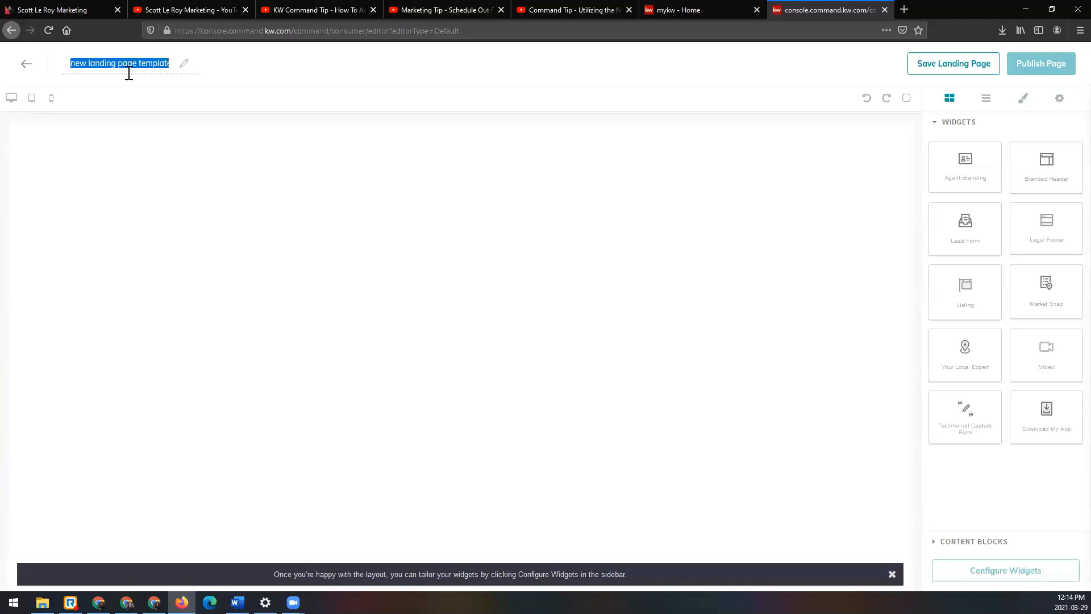
{"action": "type", "text": "OH"}
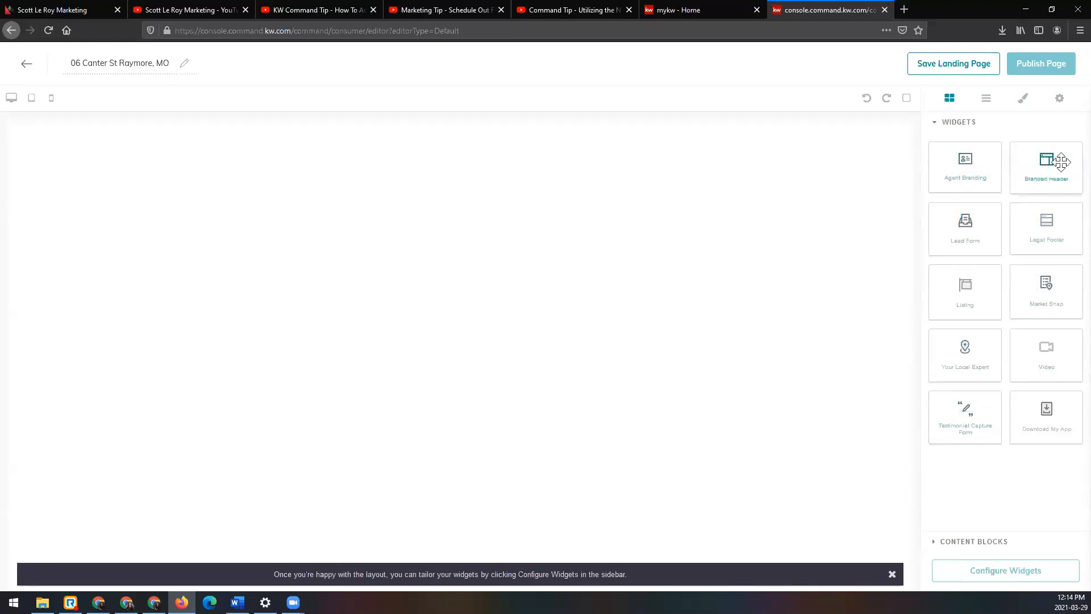
Step: Add a Branded Header widget at the start of the page body and a Lead Form widget directly beneath it
{"action": "left_click_drag", "start_coordinate": [1061, 161], "coordinate": [789, 183]}
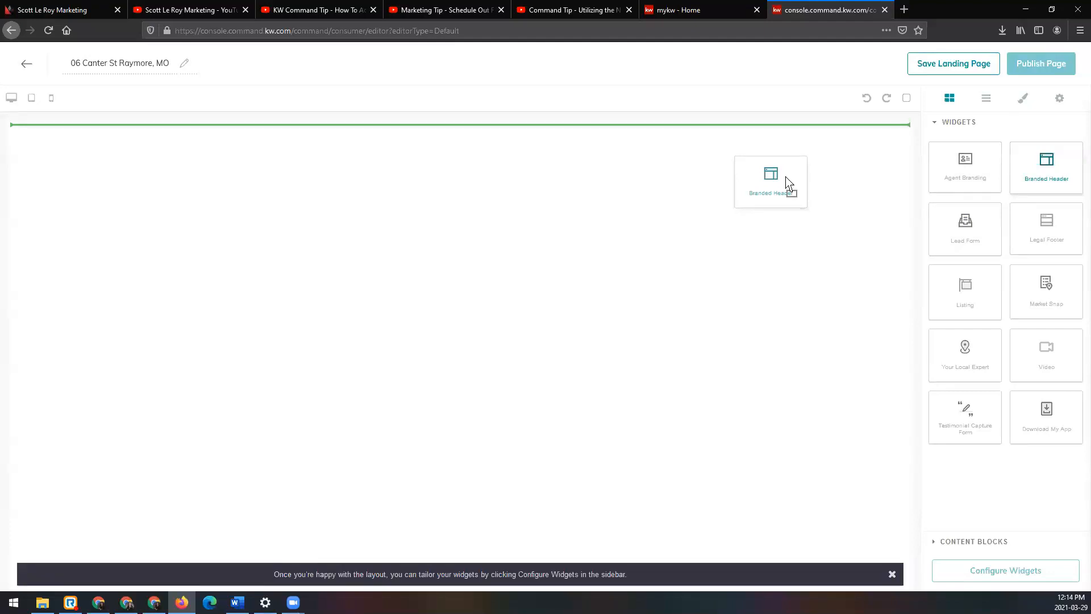
{"action": "left_click_drag", "start_coordinate": [787, 180], "coordinate": [550, 169]}
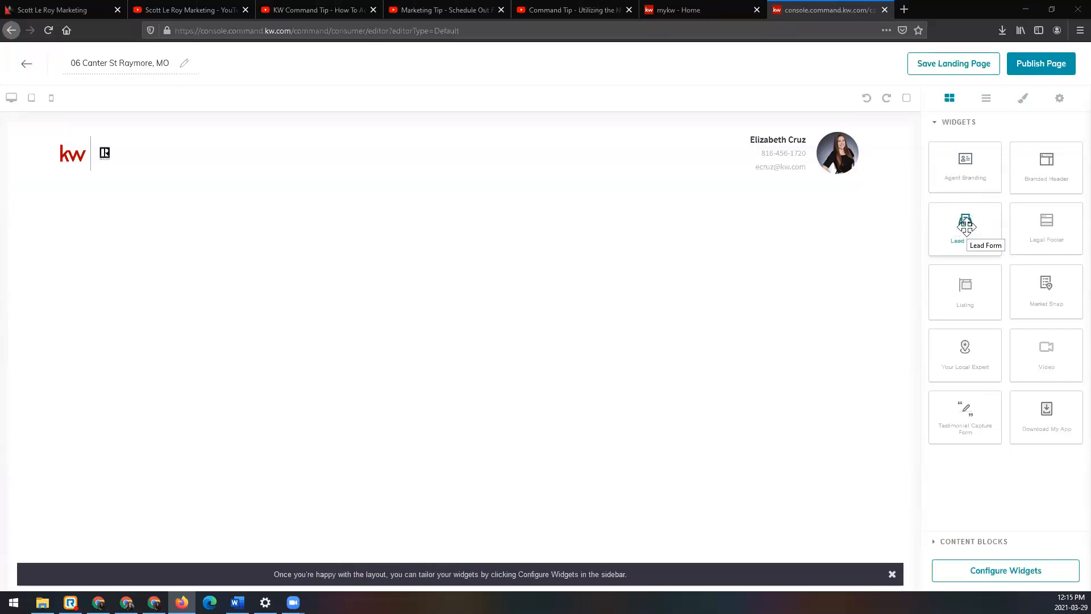
{"action": "left_click_drag", "start_coordinate": [966, 225], "coordinate": [607, 205]}
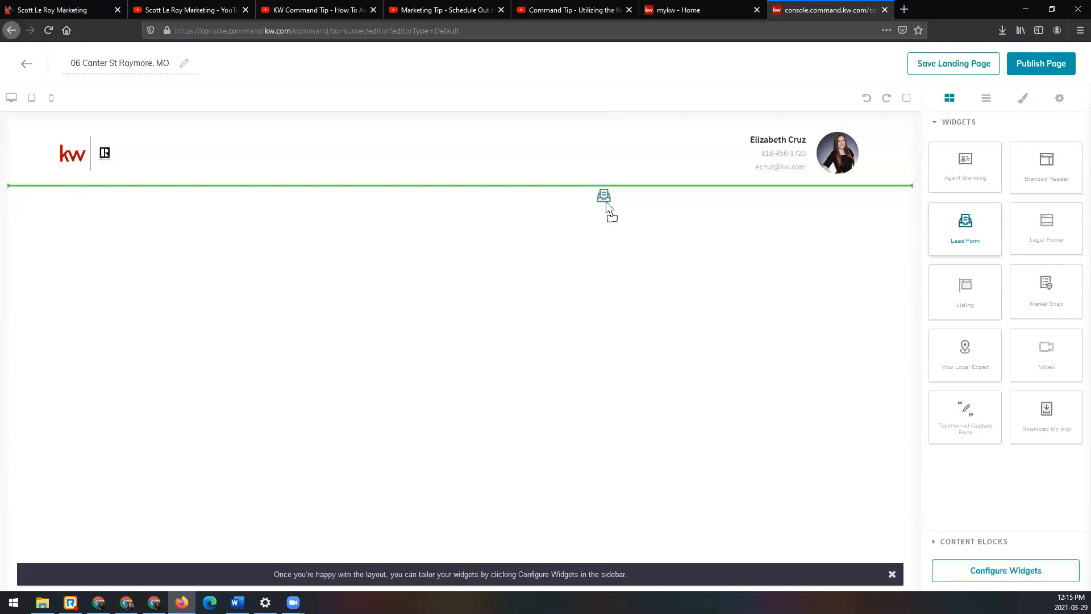
{"action": "left_click_drag", "start_coordinate": [607, 208], "coordinate": [606, 208]}
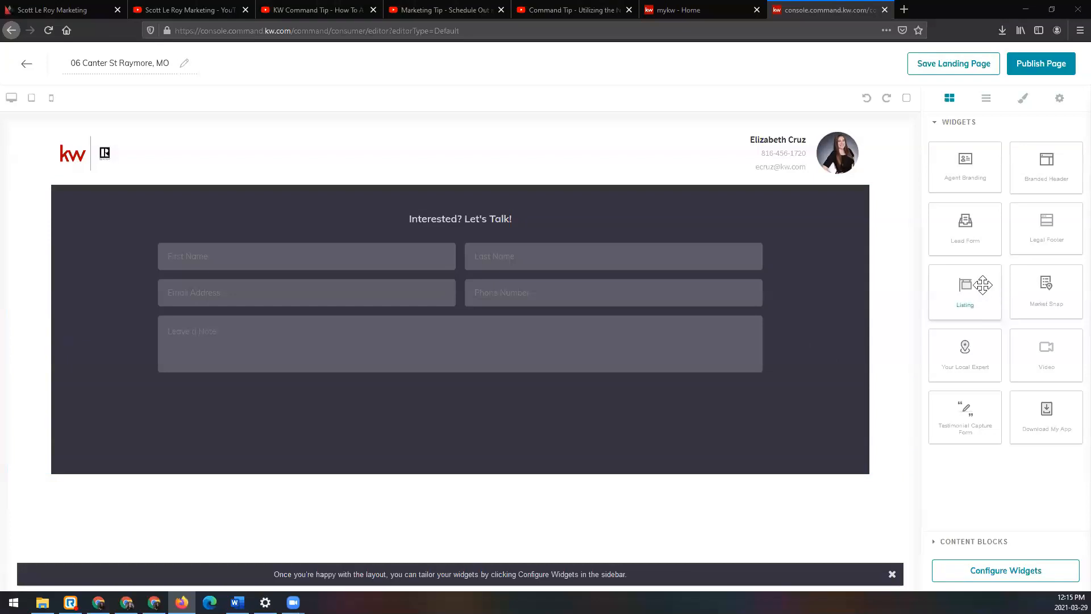
Step: Add a Listing widget below the Lead Form and look through its sample property content
{"action": "left_click_drag", "start_coordinate": [982, 284], "coordinate": [703, 471]}
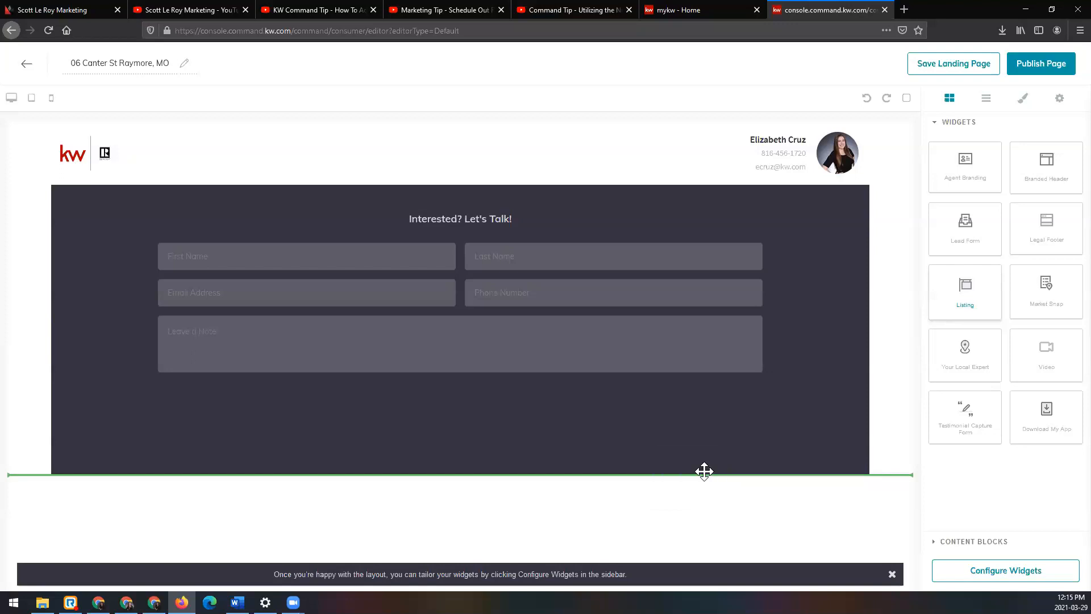
{"action": "scroll", "coordinate": [685, 398], "scroll_direction": "down", "scroll_amount": 5}
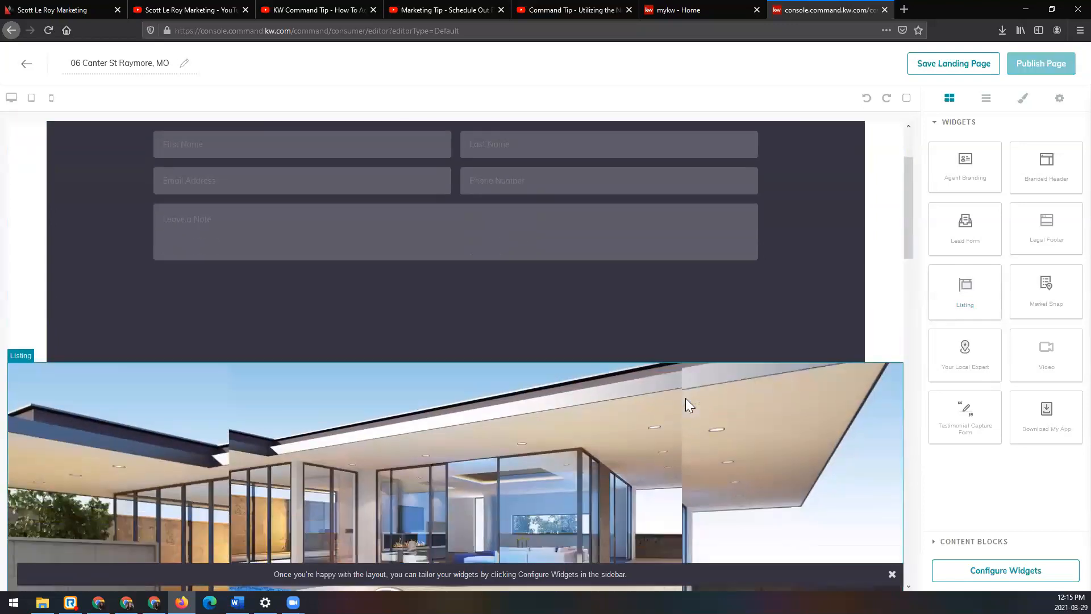
{"action": "scroll", "coordinate": [685, 396], "scroll_direction": "down", "scroll_amount": 8}
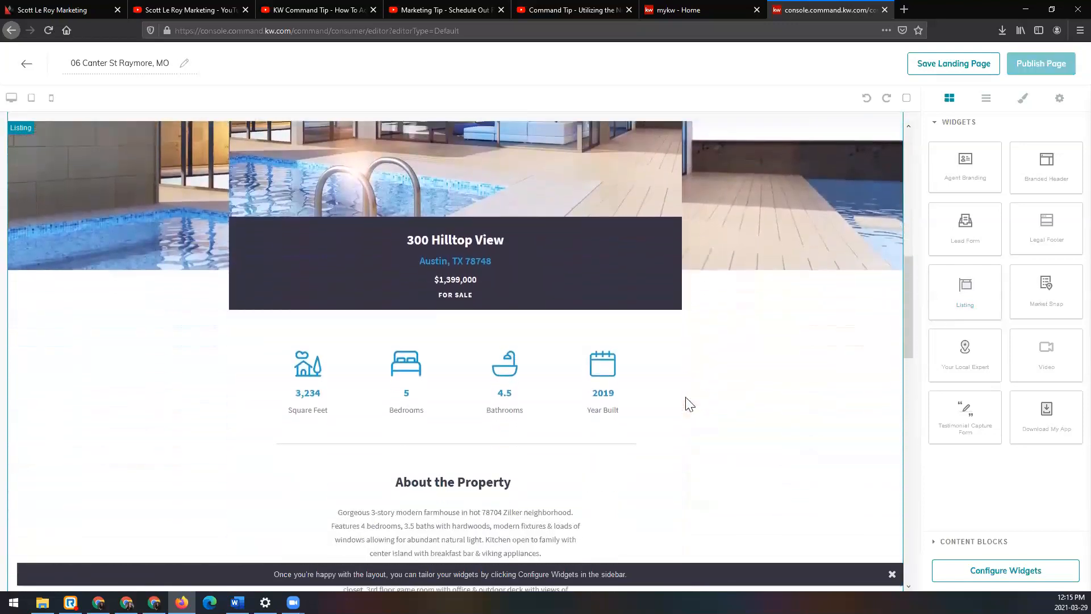
{"action": "scroll", "coordinate": [685, 397], "scroll_direction": "down", "scroll_amount": 9}
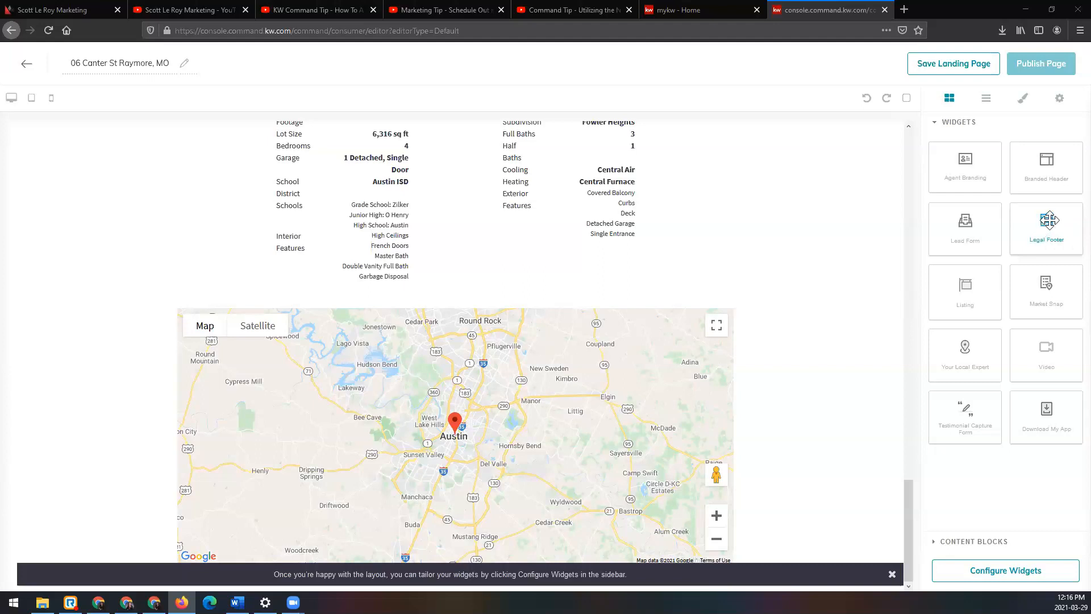
Step: Add a Legal Footer widget below the Listing, dismiss the layout hint and review the whole page
{"action": "left_click_drag", "start_coordinate": [1048, 221], "coordinate": [793, 550]}
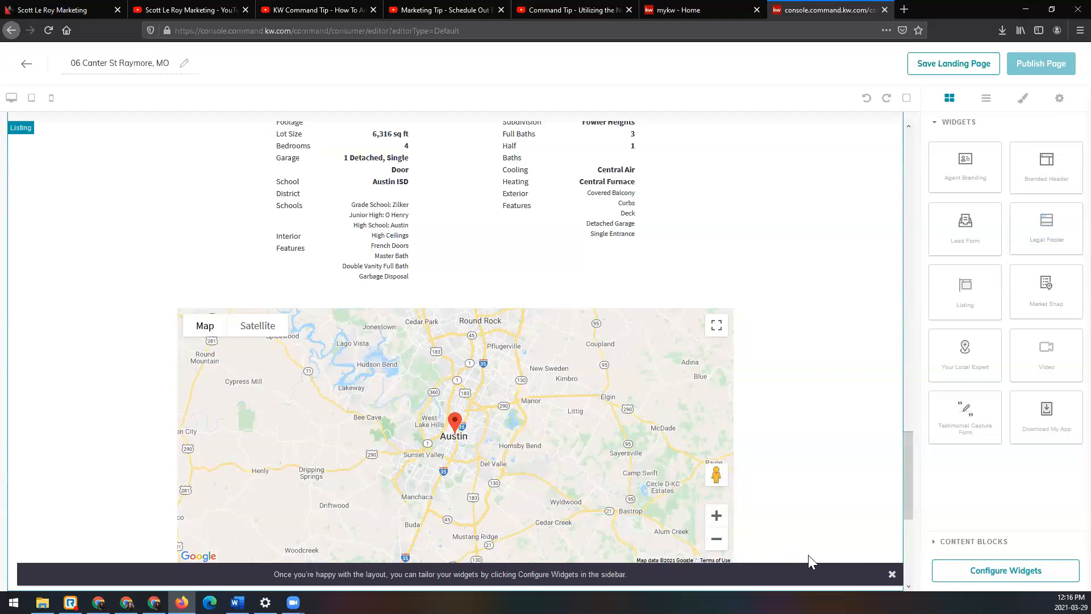
{"action": "left_click", "coordinate": [892, 574]}
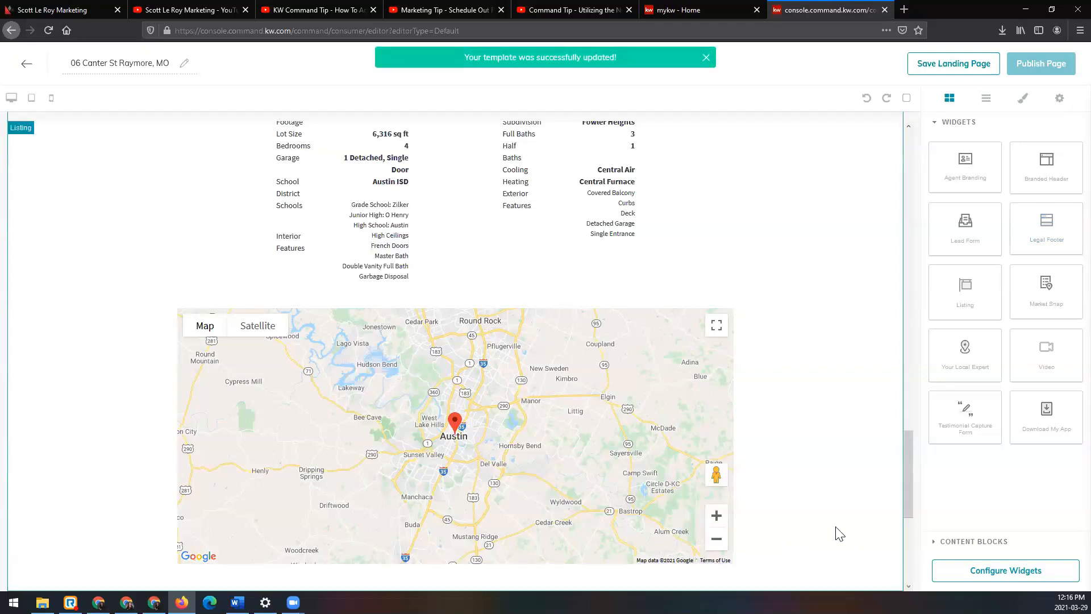
{"action": "scroll", "coordinate": [830, 523], "scroll_direction": "down", "scroll_amount": 6}
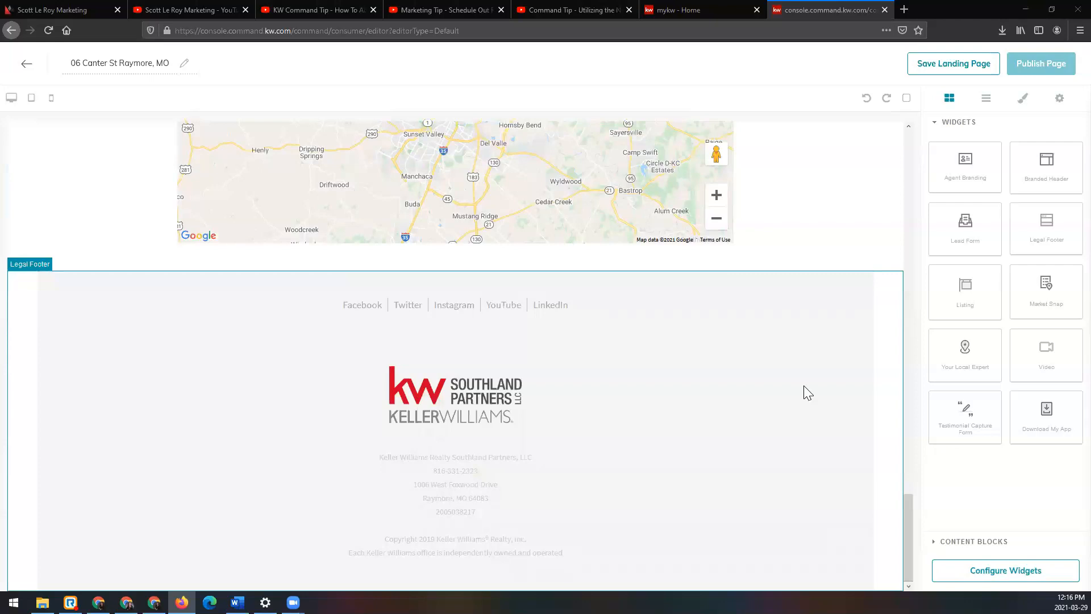
{"action": "scroll", "coordinate": [813, 395], "scroll_direction": "up", "scroll_amount": 10}
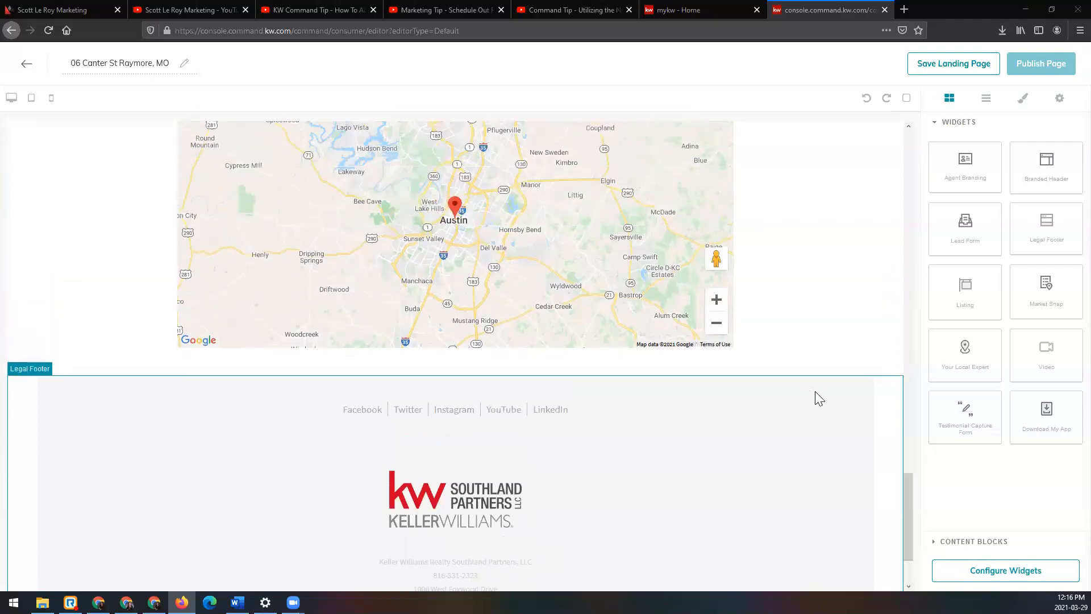
{"action": "scroll", "coordinate": [815, 391], "scroll_direction": "up", "scroll_amount": 10}
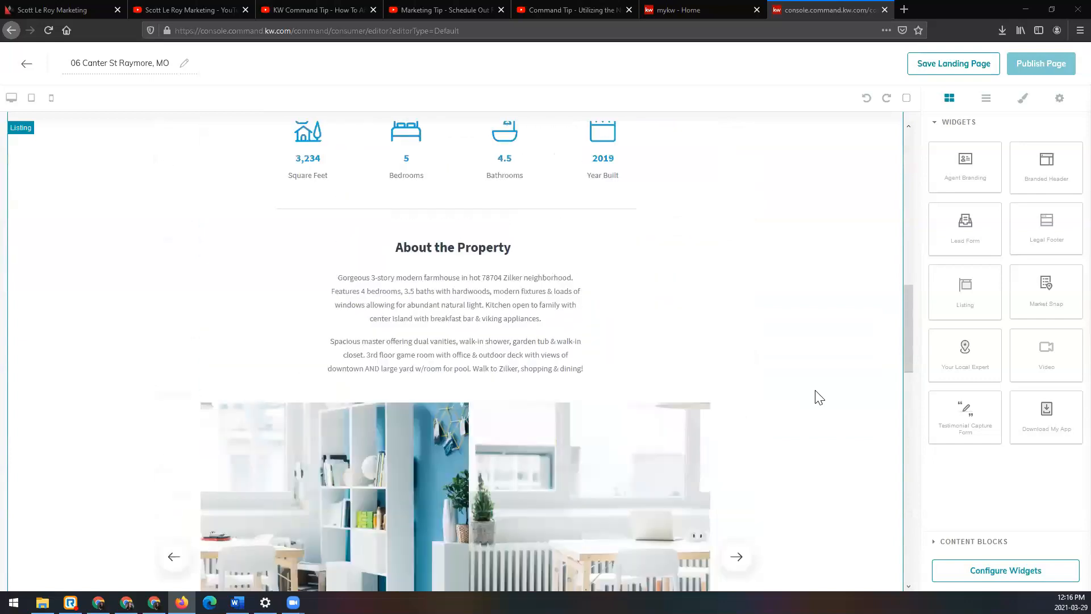
{"action": "scroll", "coordinate": [815, 396], "scroll_direction": "up", "scroll_amount": 5}
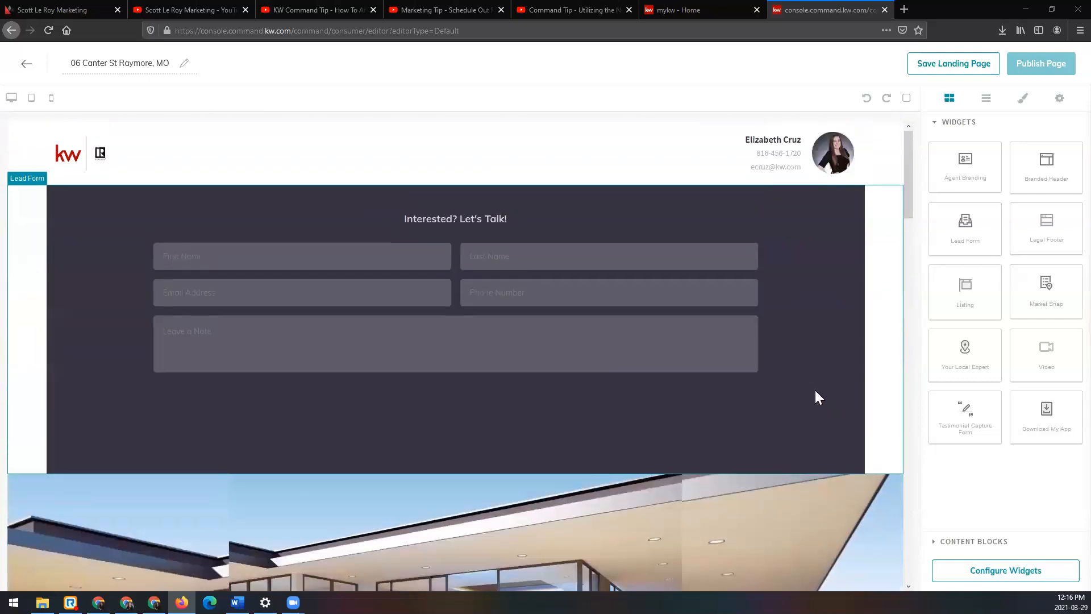
{"action": "scroll", "coordinate": [815, 390], "scroll_direction": "down", "scroll_amount": 8}
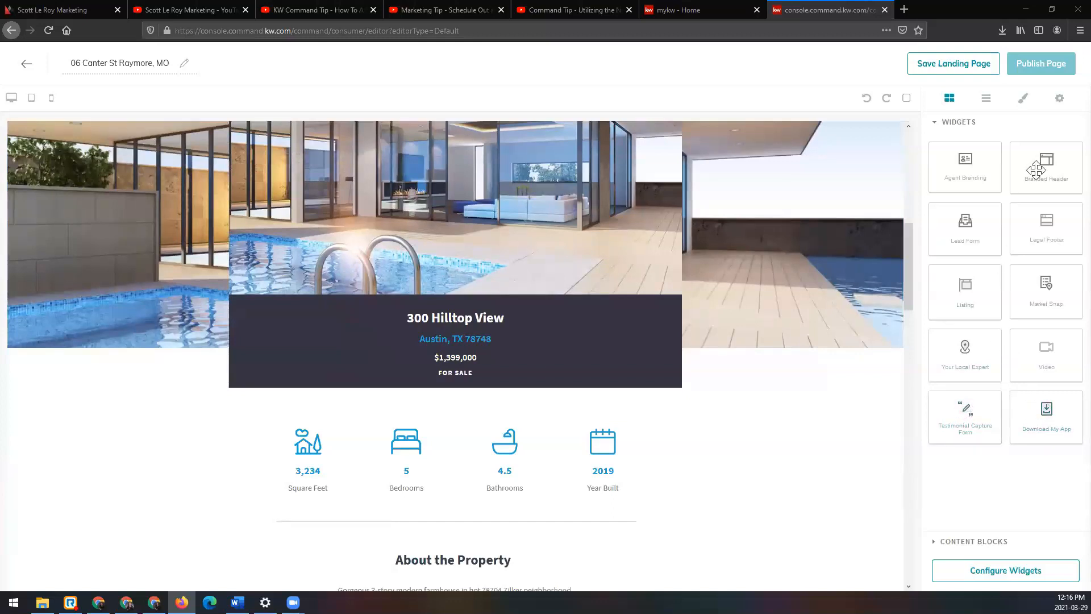
{"action": "scroll", "coordinate": [628, 441], "scroll_direction": "up", "scroll_amount": 5}
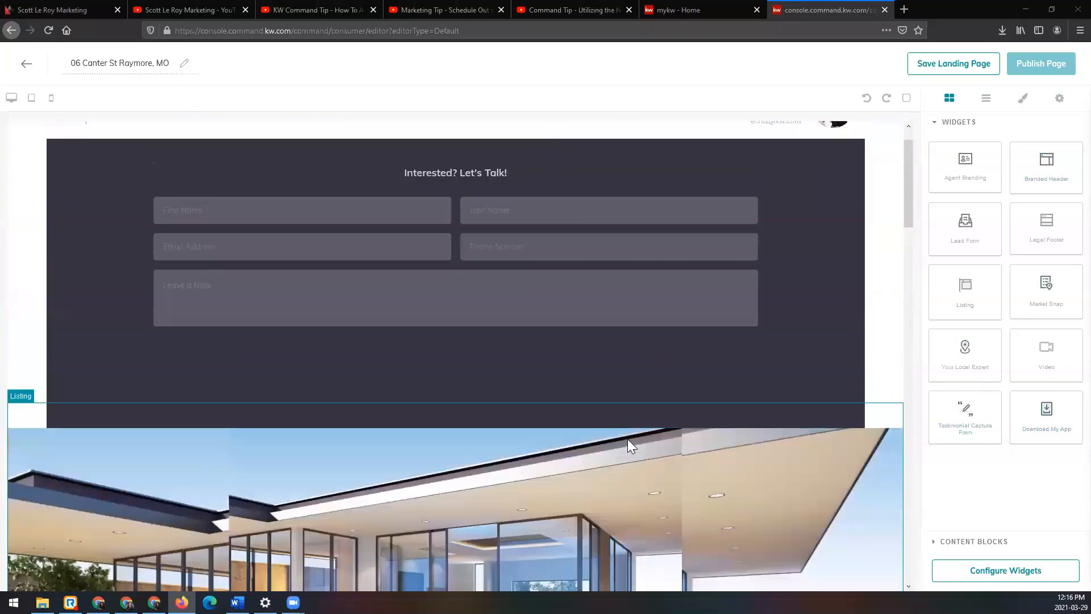
{"action": "scroll", "coordinate": [627, 439], "scroll_direction": "up", "scroll_amount": 1}
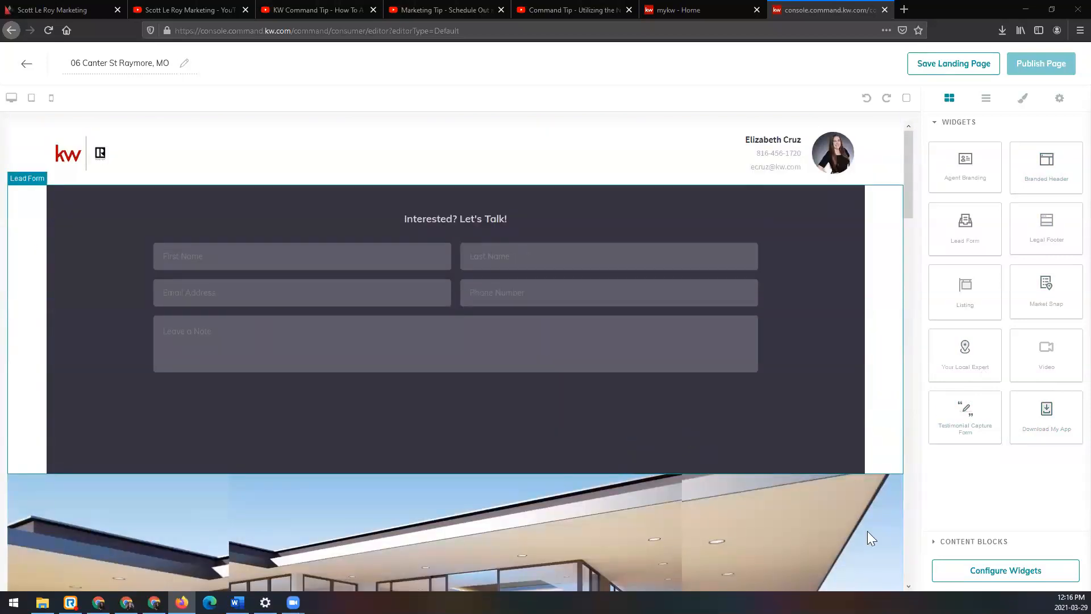
Step: Bring up the widget configuration list, look over the sample listing and open the Branded Header's settings
{"action": "left_click", "coordinate": [1060, 577]}
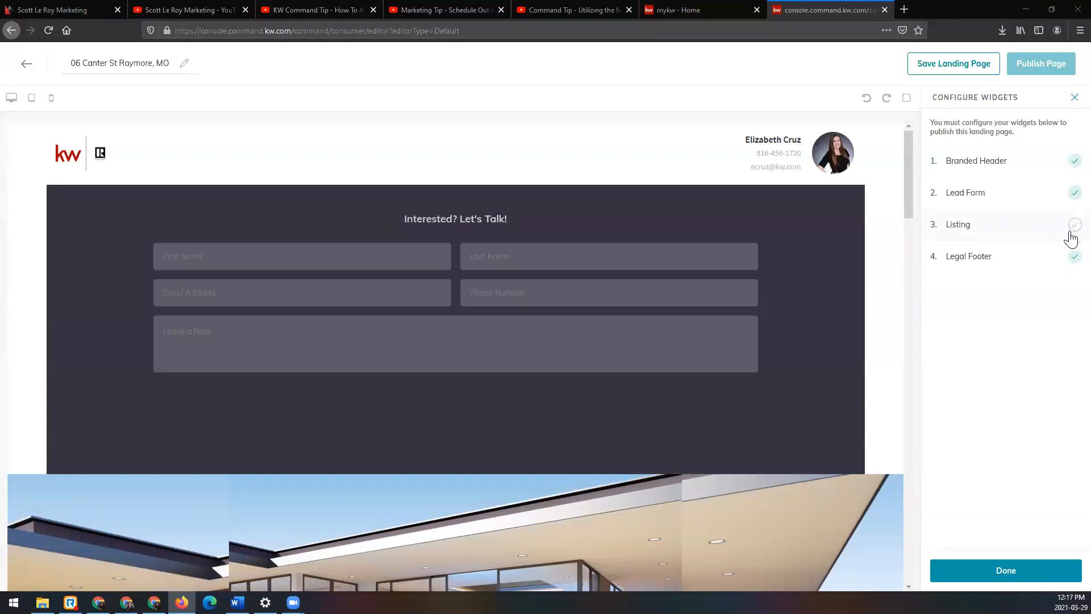
{"action": "scroll", "coordinate": [753, 404], "scroll_direction": "down", "scroll_amount": 5}
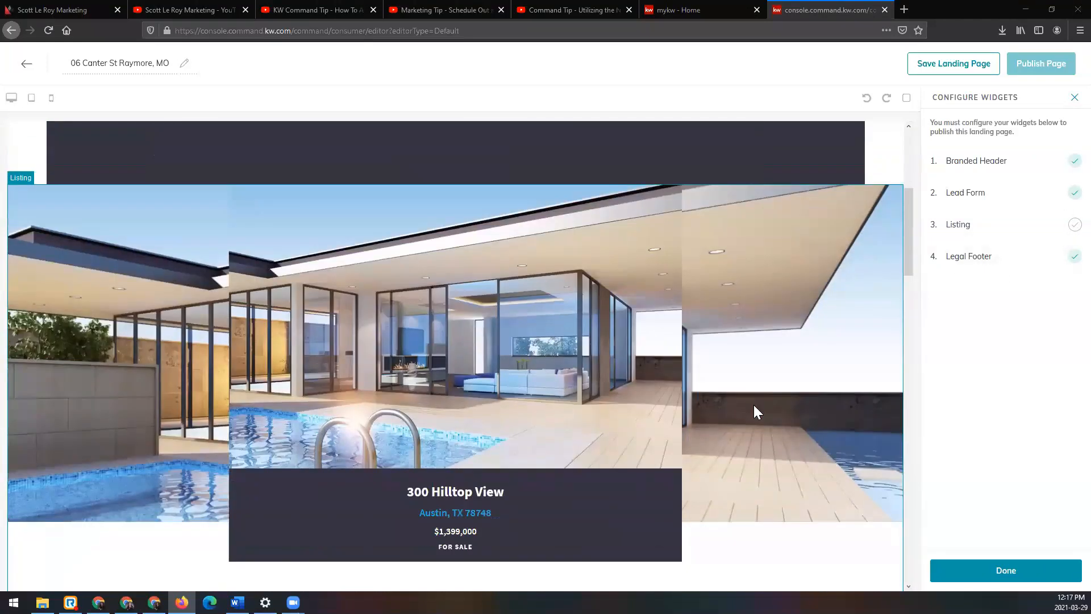
{"action": "scroll", "coordinate": [754, 404], "scroll_direction": "down", "scroll_amount": 1}
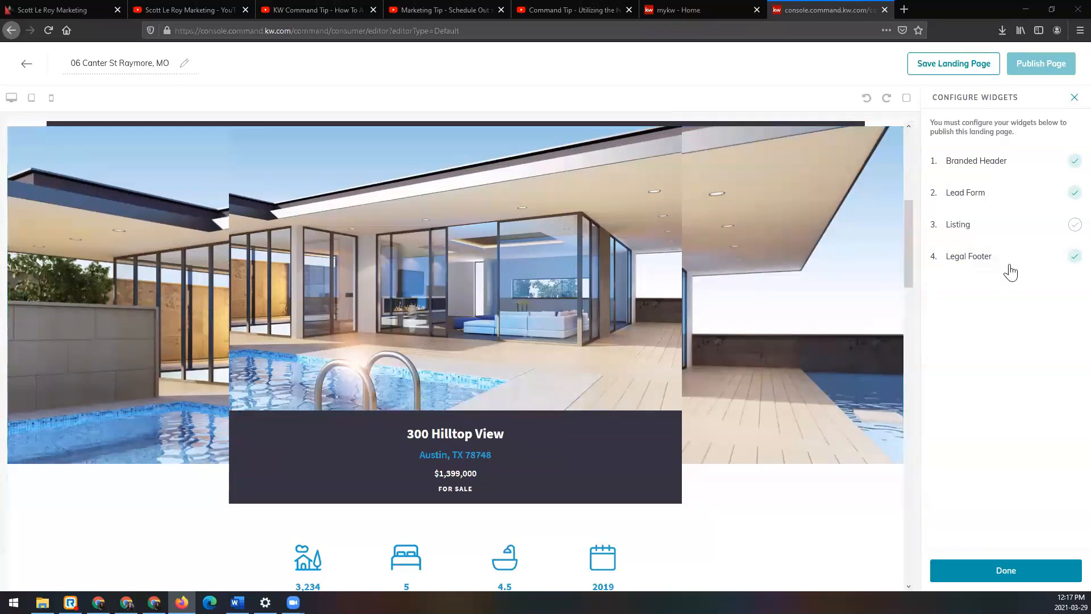
{"action": "scroll", "coordinate": [840, 257], "scroll_direction": "up", "scroll_amount": 6}
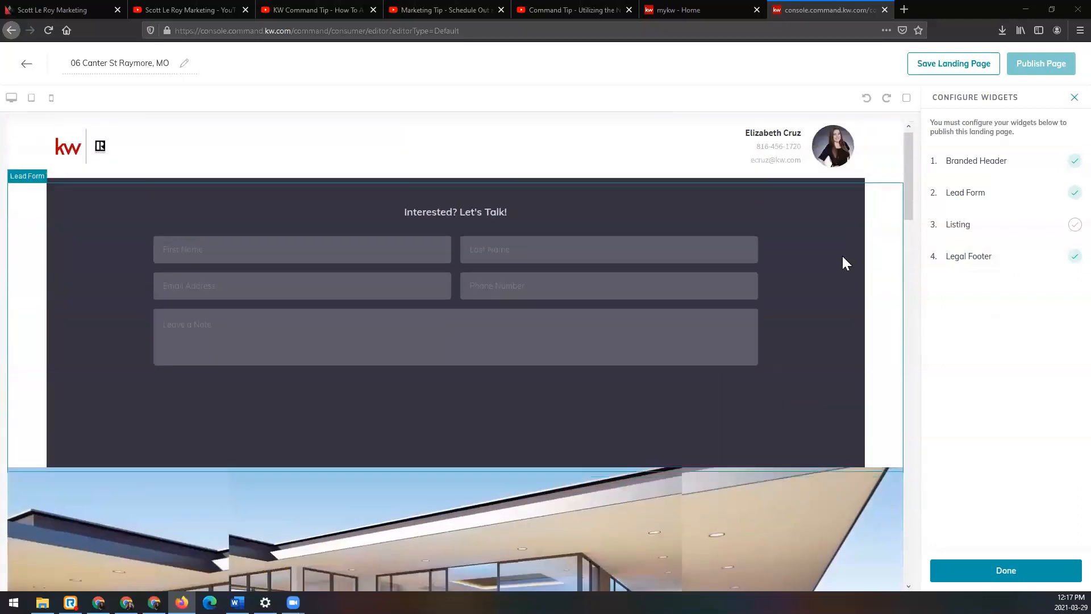
{"action": "left_click", "coordinate": [1012, 167]}
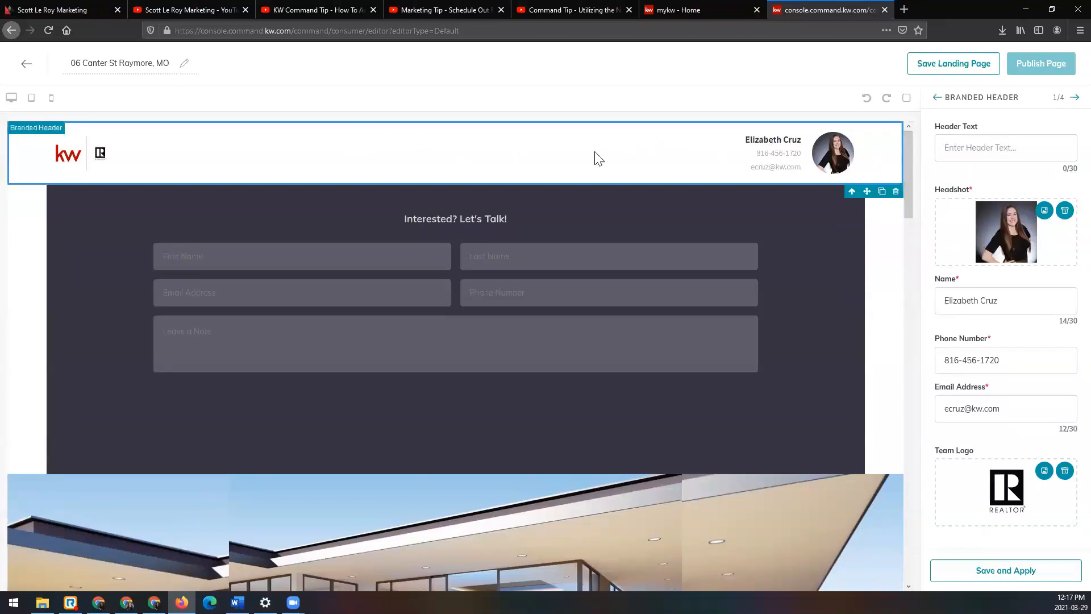
Step: Try to set the header text to "Open House -" plus the street address, moving to the Lead Form settings and back without applying it
{"action": "left_click", "coordinate": [1020, 150]}
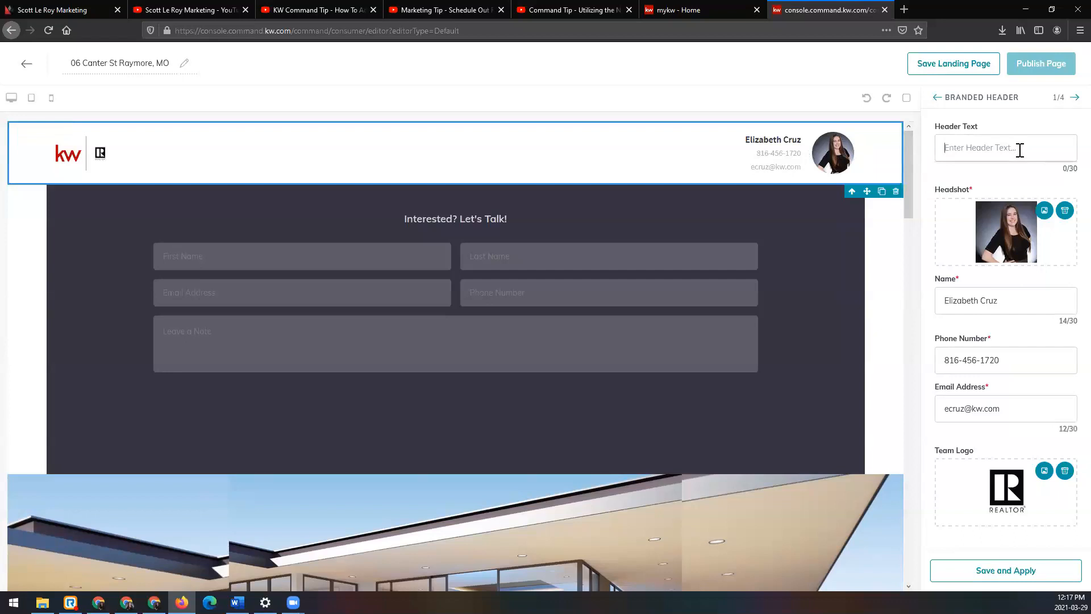
{"action": "type", "text": "O"}
{"action": "type", "text": "o"}
{"action": "key", "text": "BackSpace"}
{"action": "key", "text": "BackSpace"}
{"action": "key", "text": "BackSpace"}
{"action": "key", "text": "BackSpace"}
{"action": "key", "text": "BackSpace"}
{"action": "key", "text": "BackSpace"}
{"action": "left_click", "coordinate": [994, 146]}
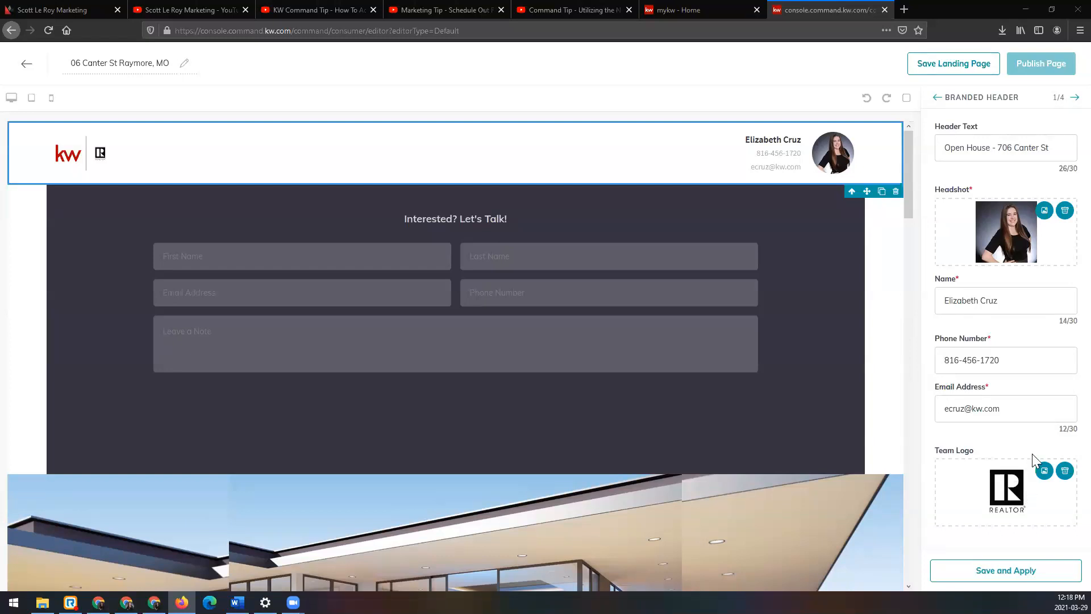
{"action": "left_click", "coordinate": [1073, 98]}
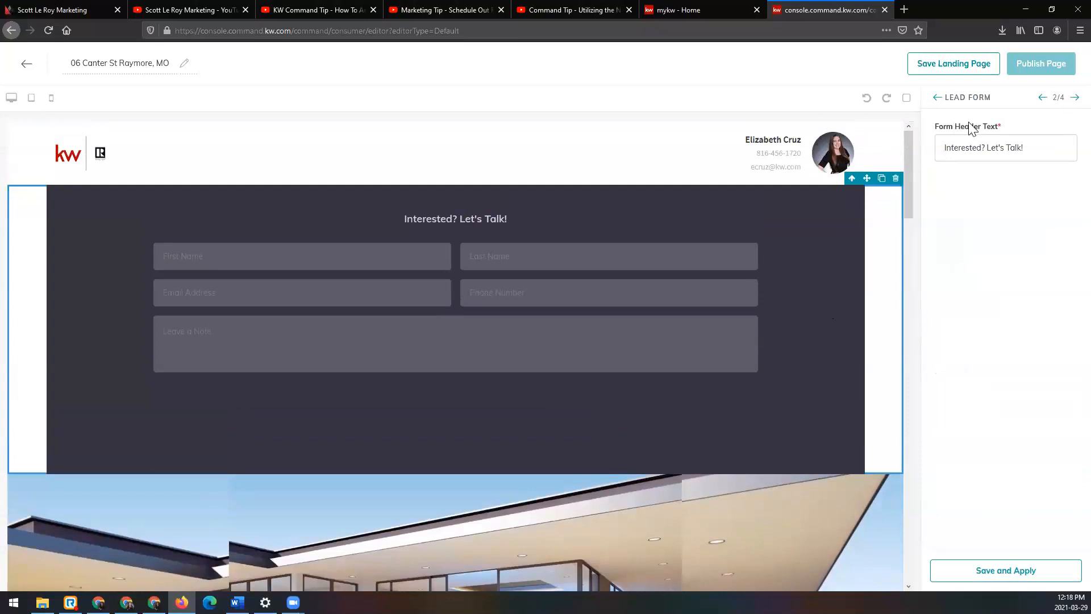
{"action": "left_click", "coordinate": [1043, 98]}
Step: Set the header text to "Open House -" plus the property's street address, save and apply it, and open the Lead Form's settings
{"action": "left_click", "coordinate": [1024, 145]}
{"action": "type", "text": "Open House"}
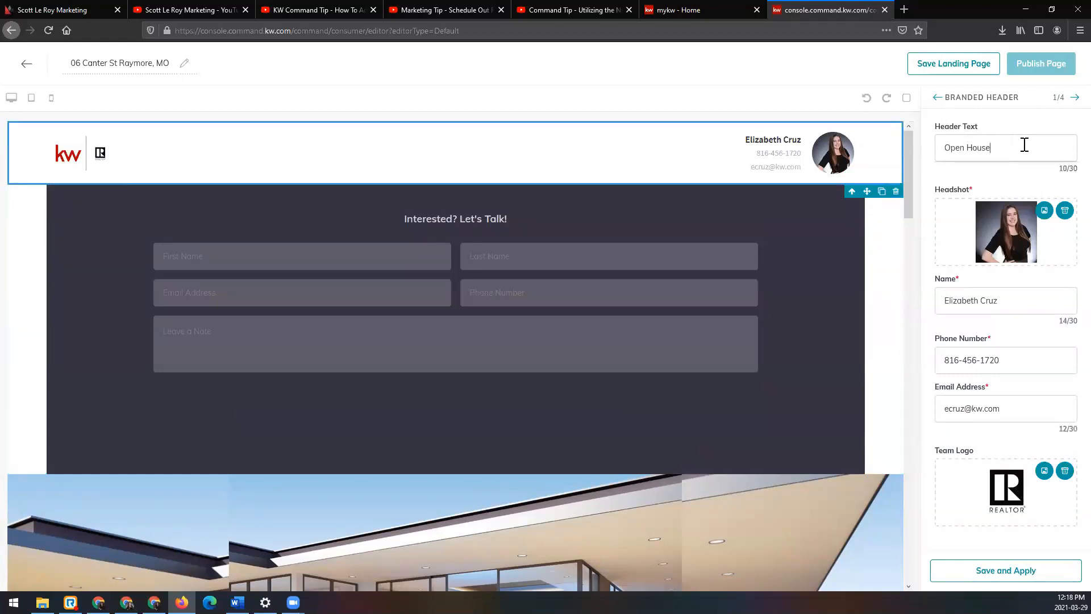
{"action": "left_click", "coordinate": [1068, 573]}
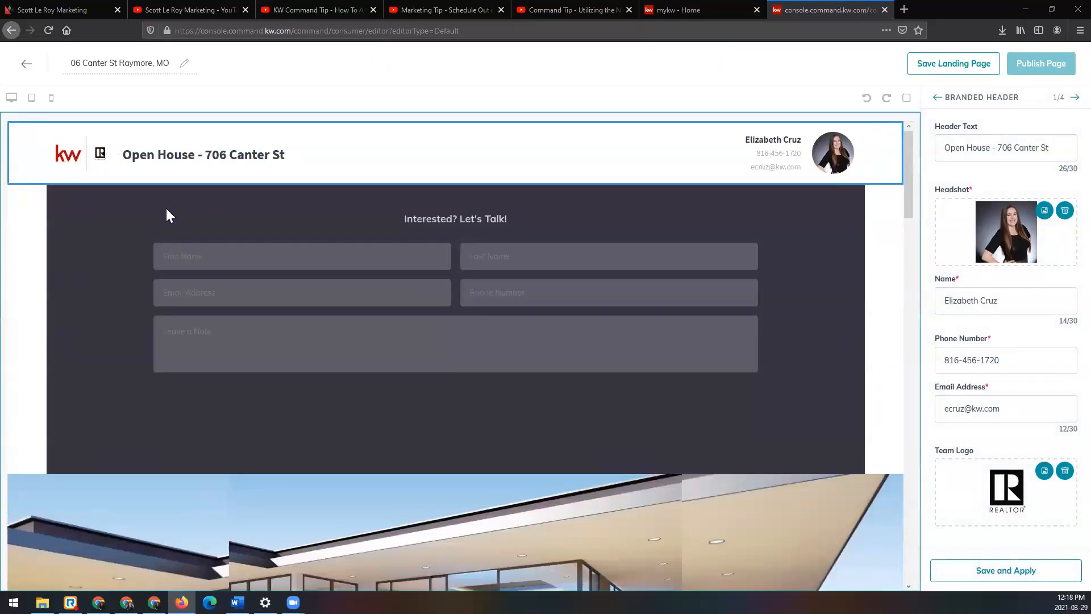
{"action": "left_click", "coordinate": [1073, 97]}
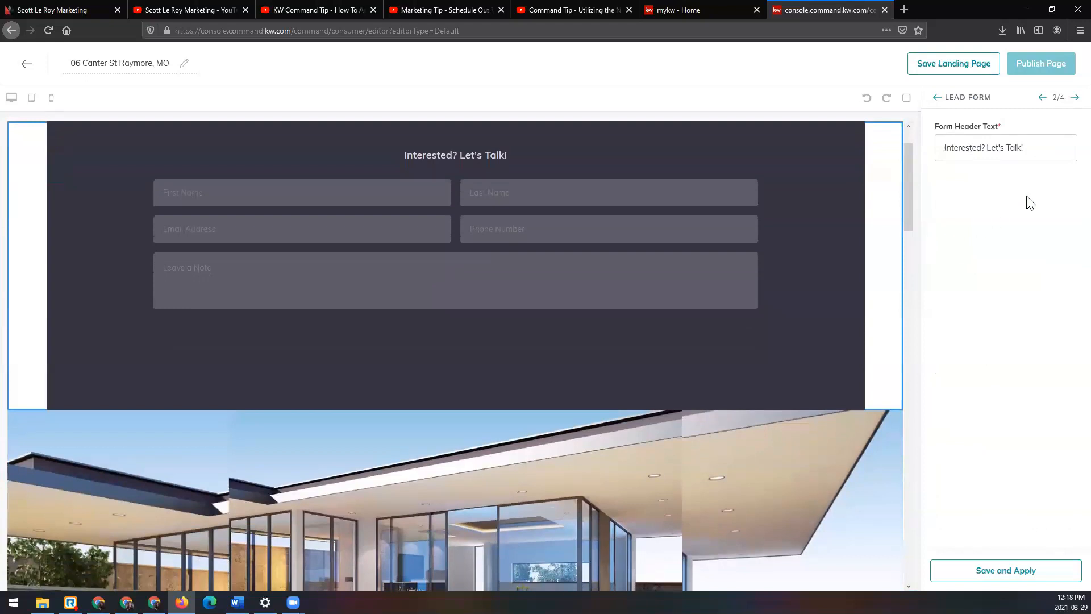
Step: Set the Lead Form's header text to "Open House Sign In" and save and apply it
{"action": "left_click_drag", "start_coordinate": [1047, 148], "coordinate": [923, 156]}
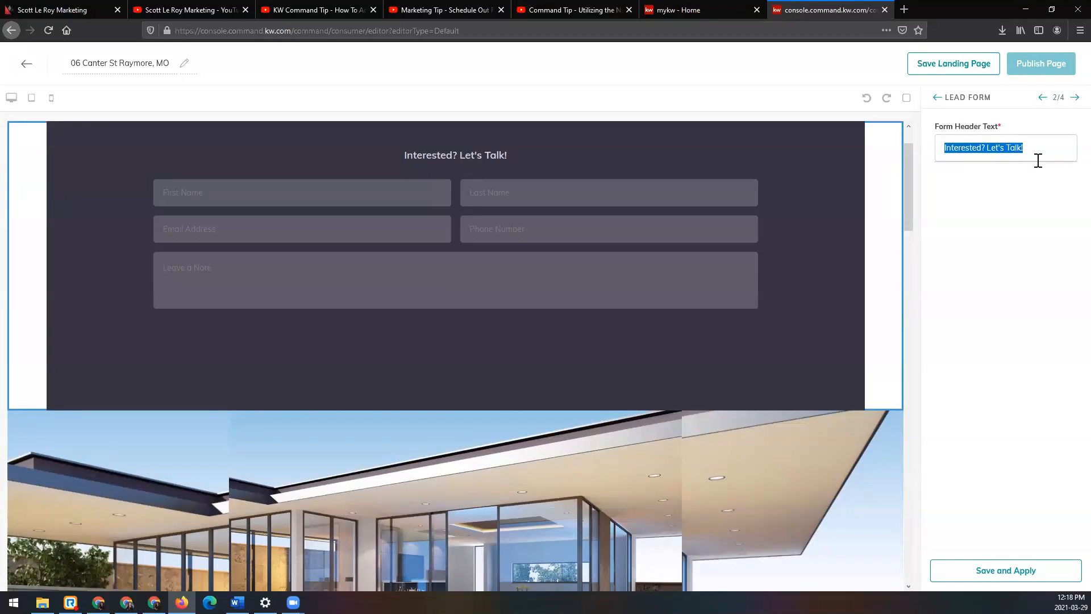
{"action": "type", "text": "Open House"}
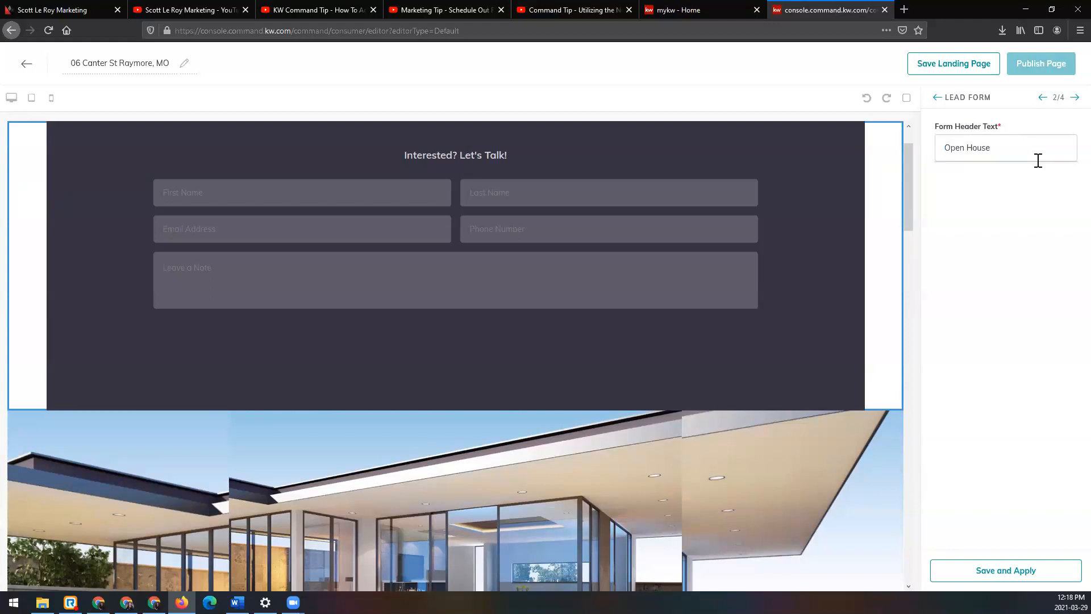
{"action": "type", "text": " Sign In"}
{"action": "left_click", "coordinate": [1057, 580]}
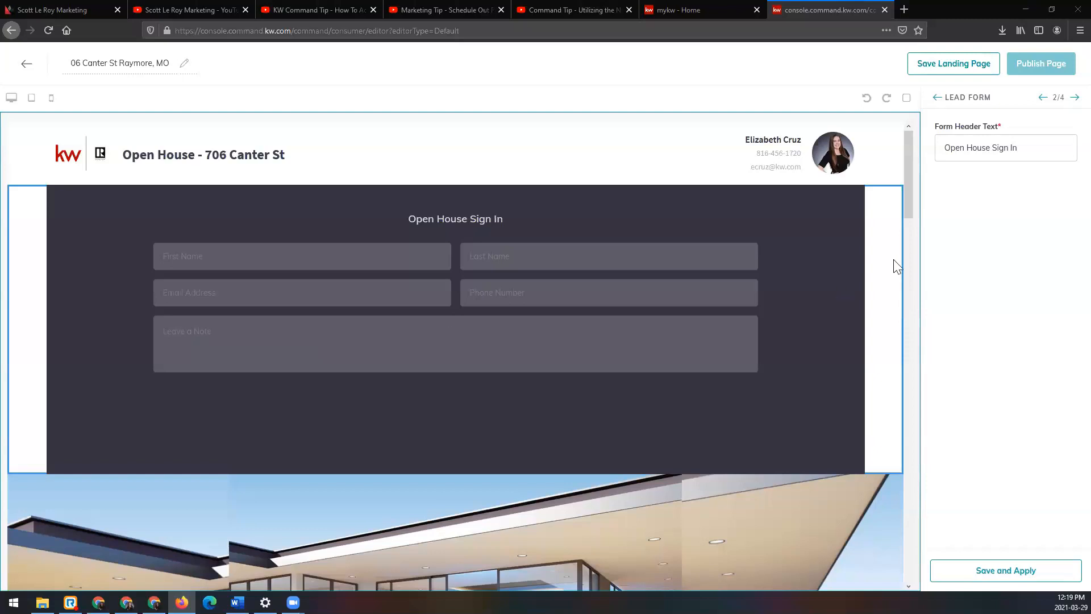
Step: Open the Listing widget's settings, browse for a listing and look over the search criteria, keeping Property Address
{"action": "left_click", "coordinate": [1074, 98]}
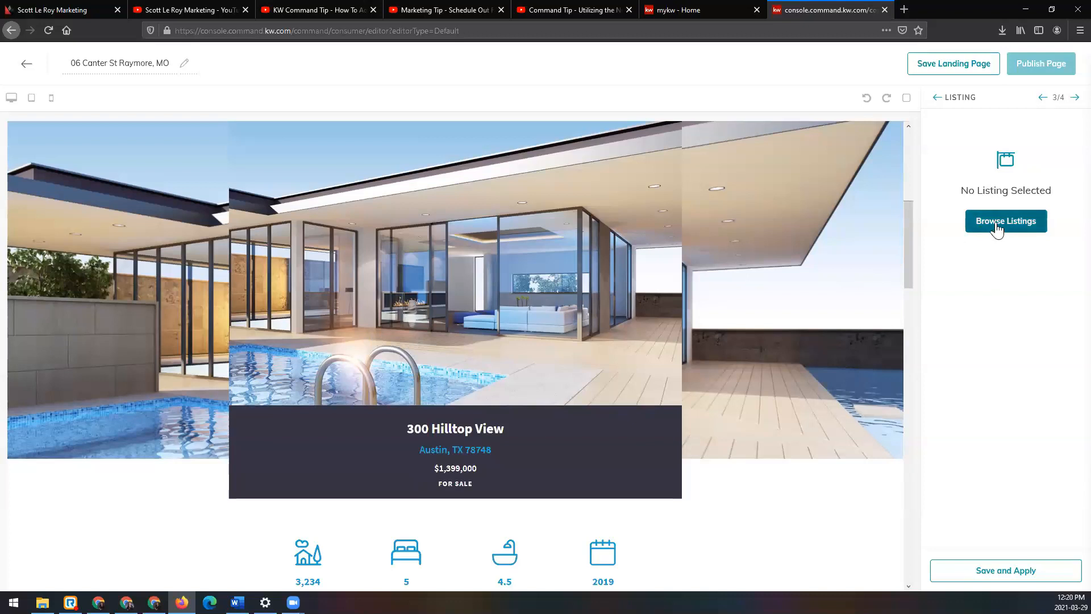
{"action": "left_click", "coordinate": [1031, 225]}
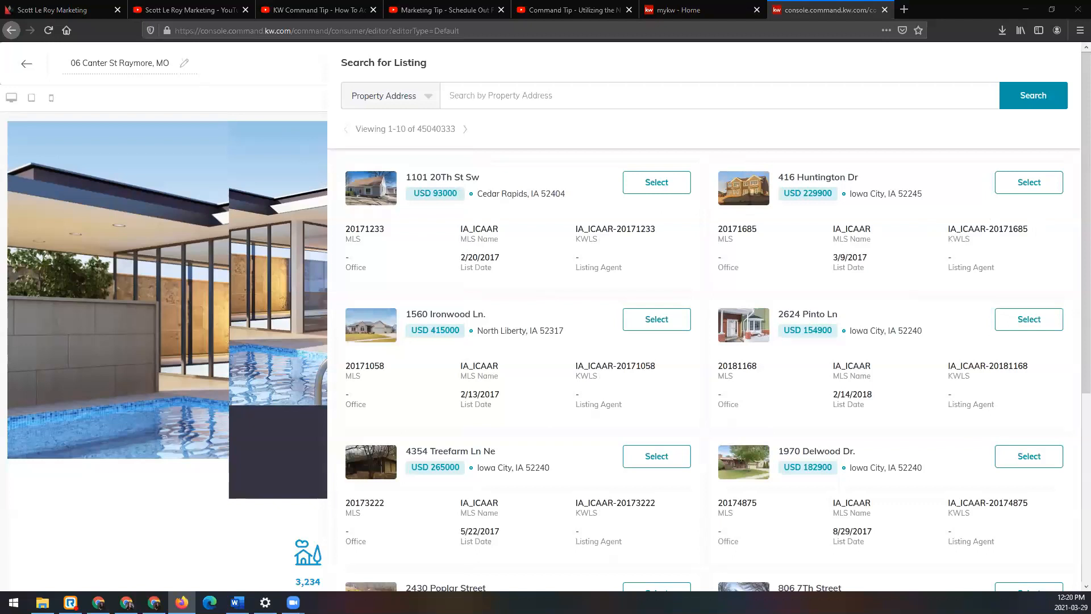
{"action": "left_click", "coordinate": [521, 100]}
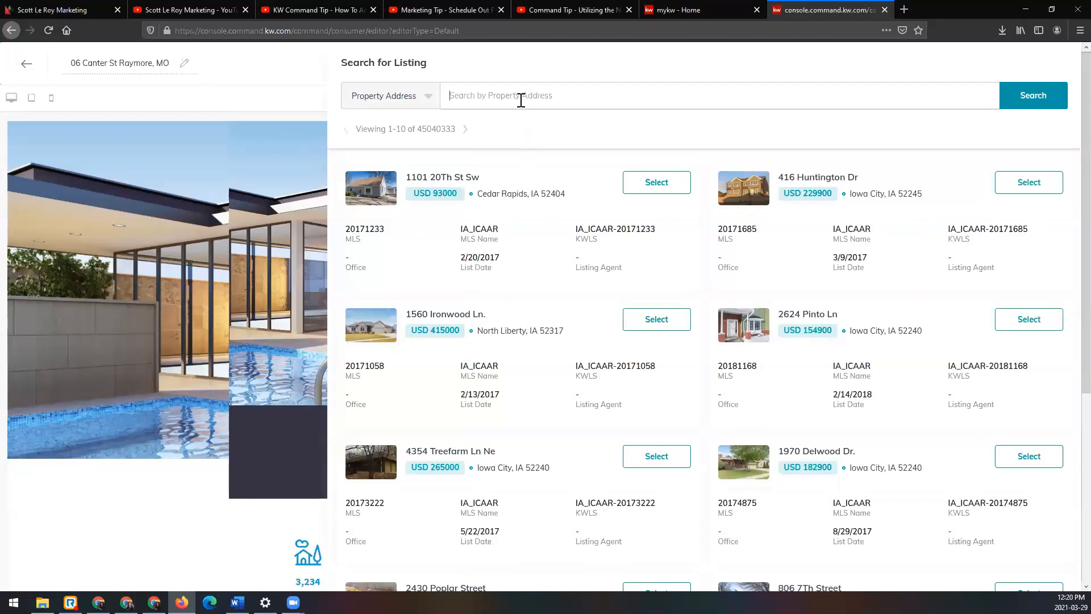
{"action": "left_click", "coordinate": [380, 103]}
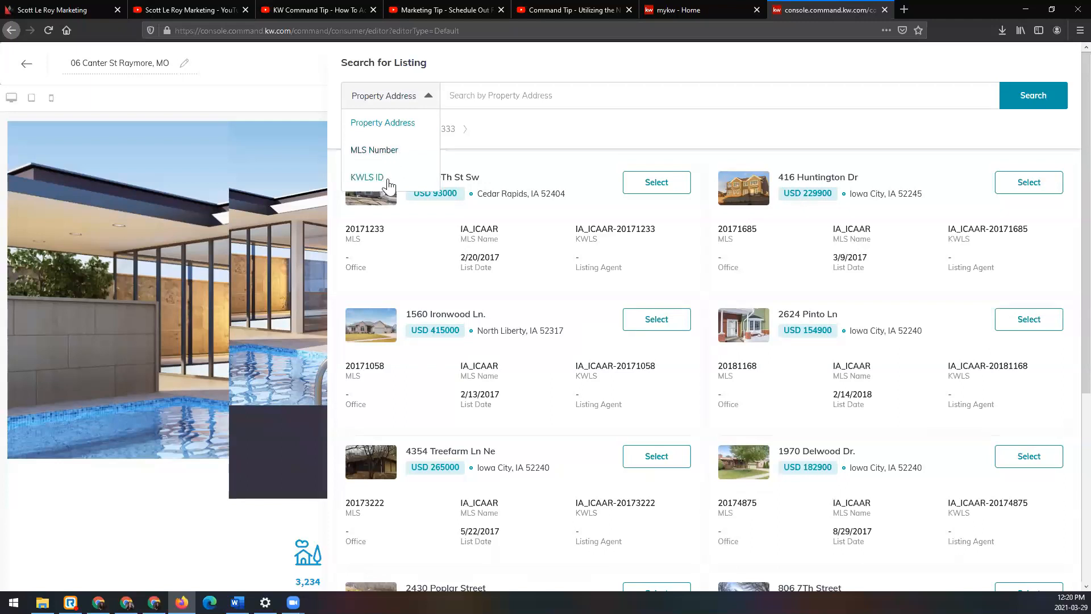
{"action": "left_click", "coordinate": [427, 100]}
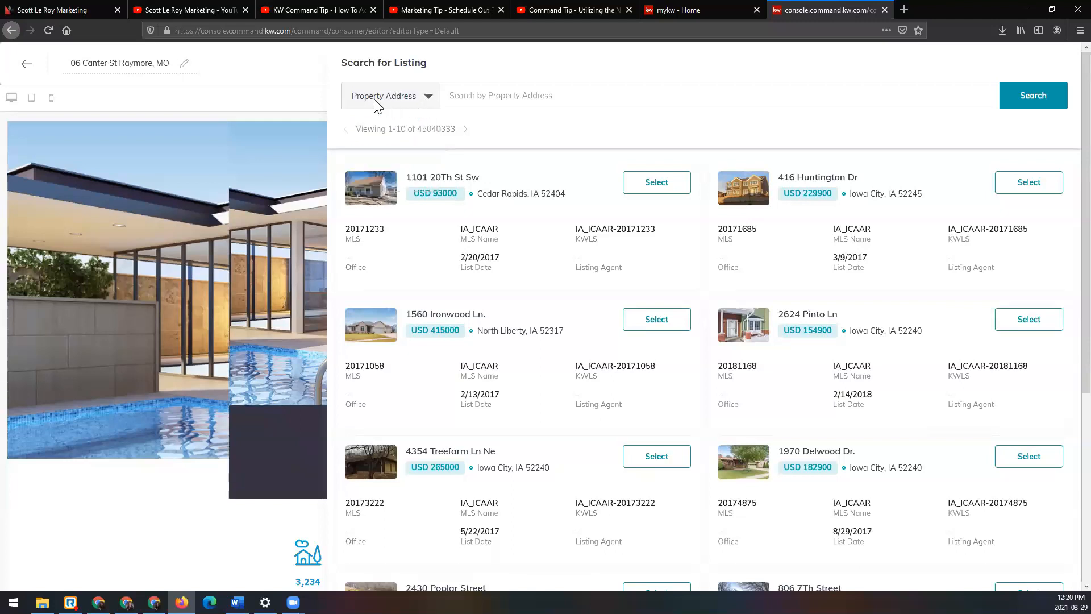
Step: Search the listings by the property's full address and select the listing that matches it
{"action": "left_click", "coordinate": [561, 95]}
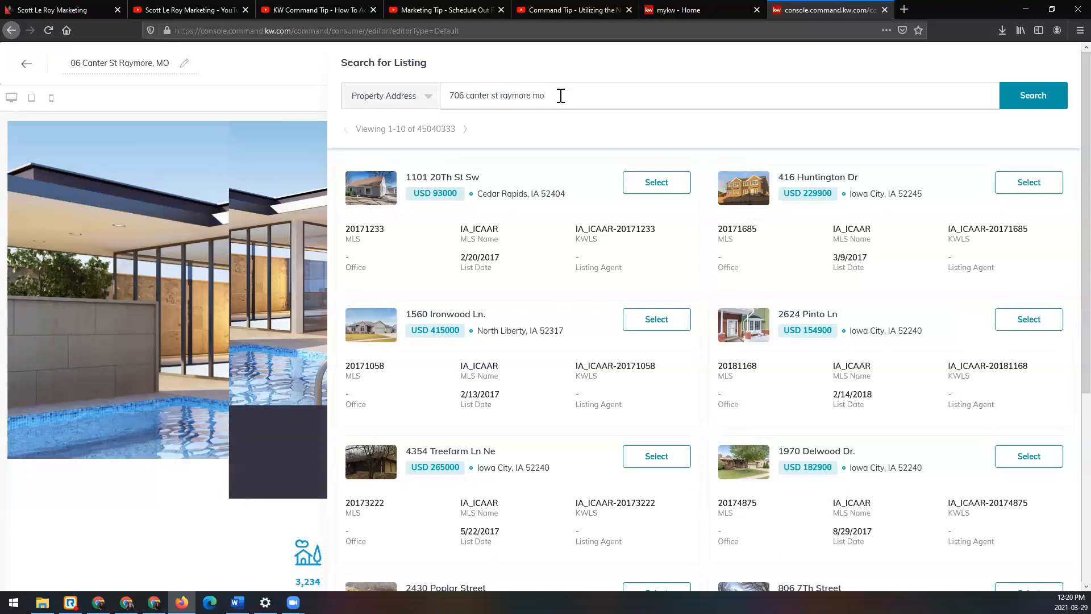
{"action": "left_click", "coordinate": [1033, 97]}
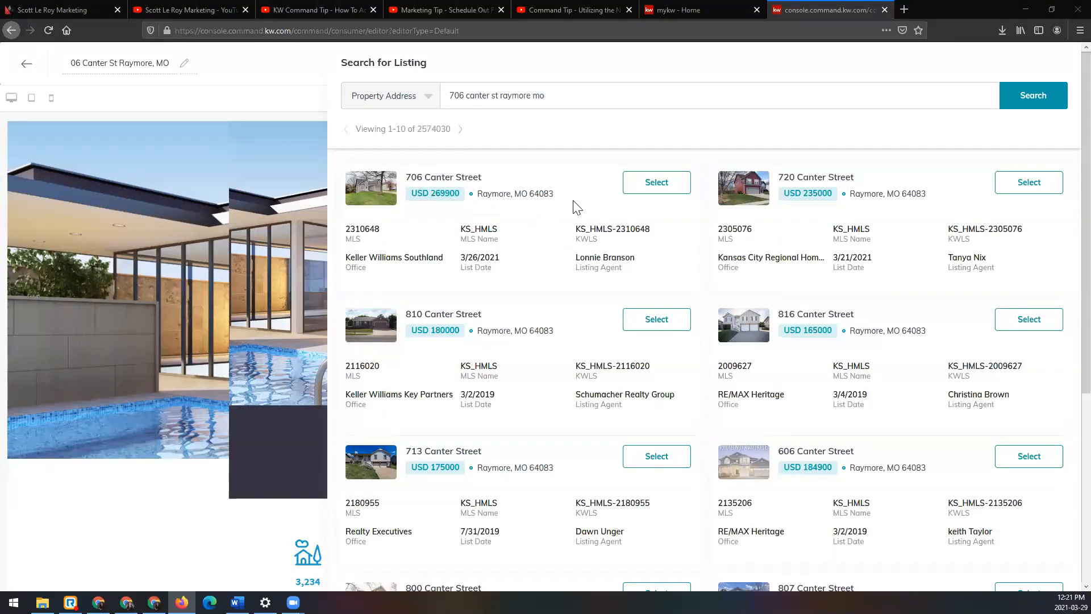
{"action": "left_click", "coordinate": [675, 190]}
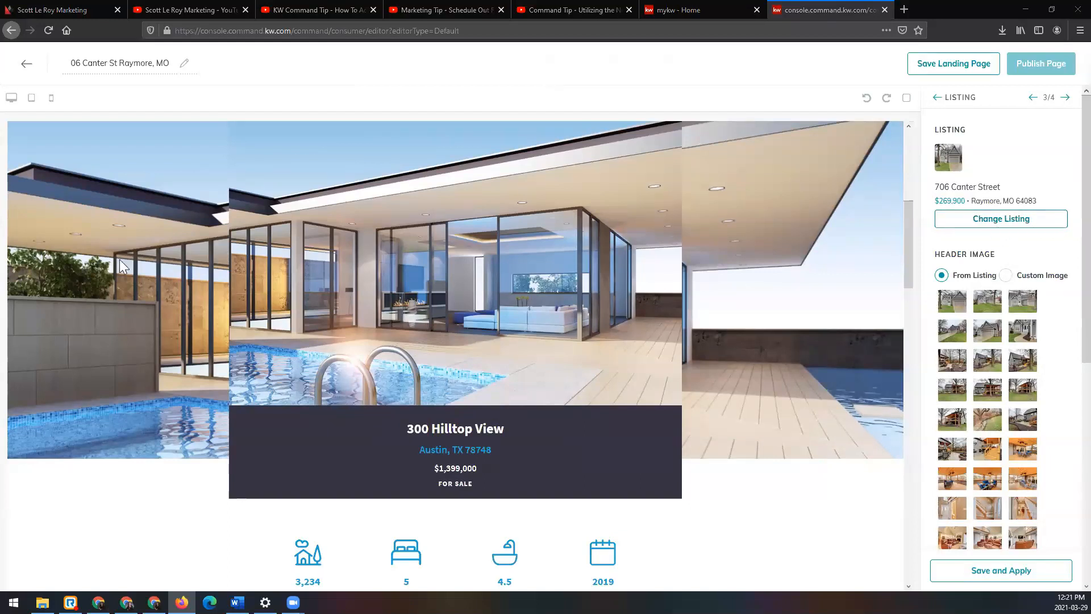
Step: Check the custom header image option, return to the listing's photos, choose the first one as header image and apply the listing settings
{"action": "scroll", "coordinate": [1035, 245], "scroll_direction": "down", "scroll_amount": 1}
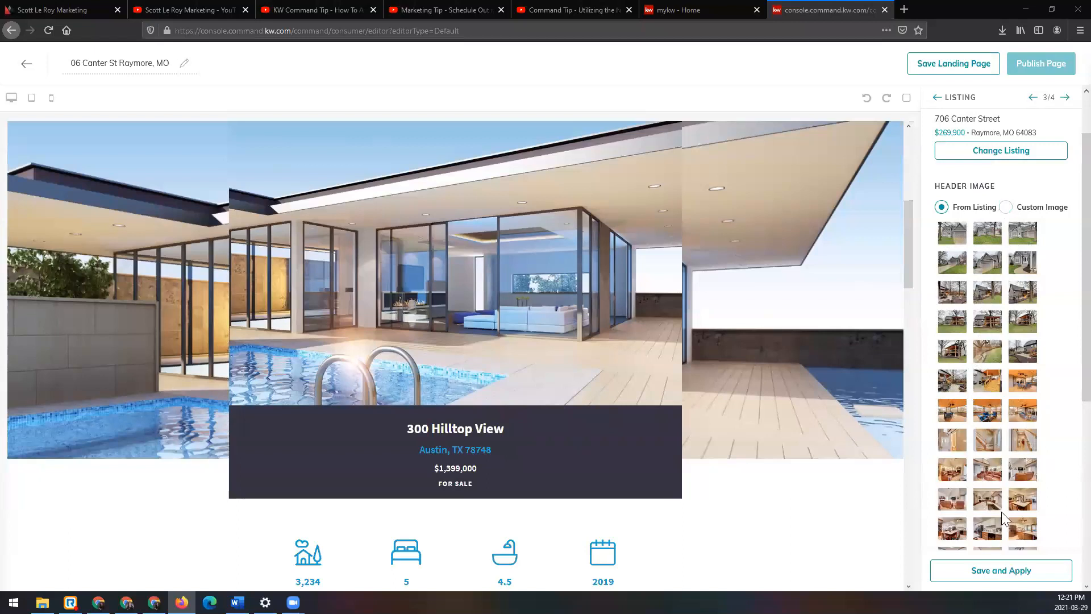
{"action": "left_click", "coordinate": [1006, 207]}
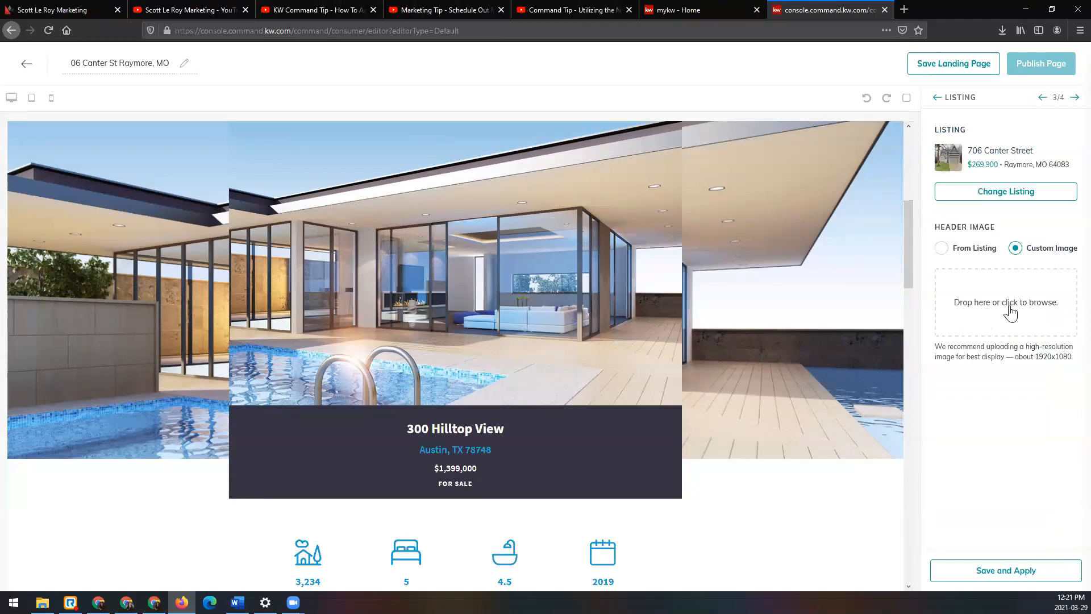
{"action": "left_click", "coordinate": [942, 247]}
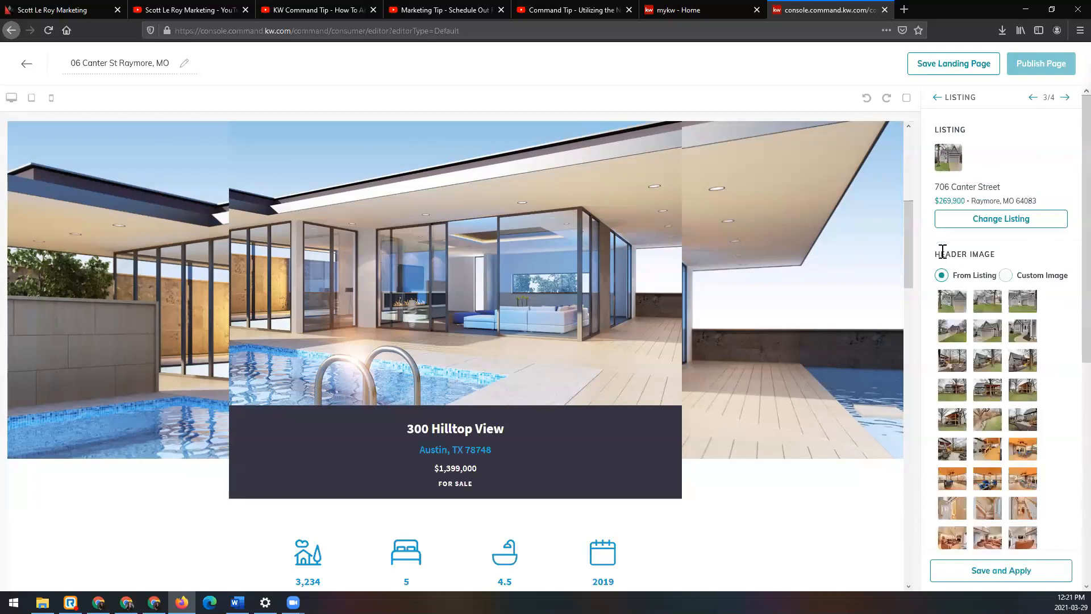
{"action": "scroll", "coordinate": [971, 307], "scroll_direction": "down", "scroll_amount": 3}
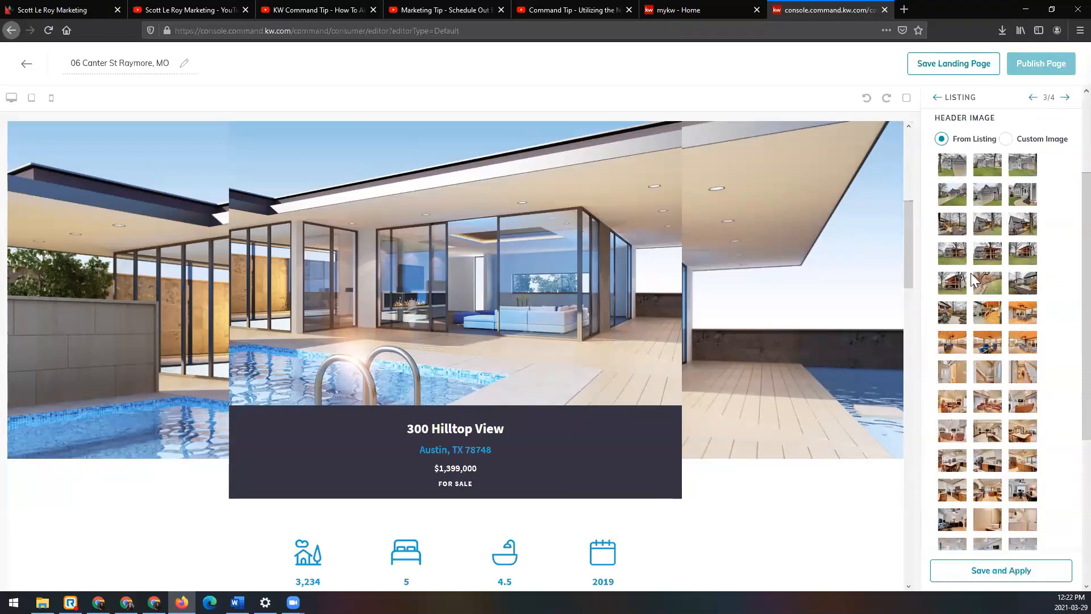
{"action": "left_click", "coordinate": [959, 176]}
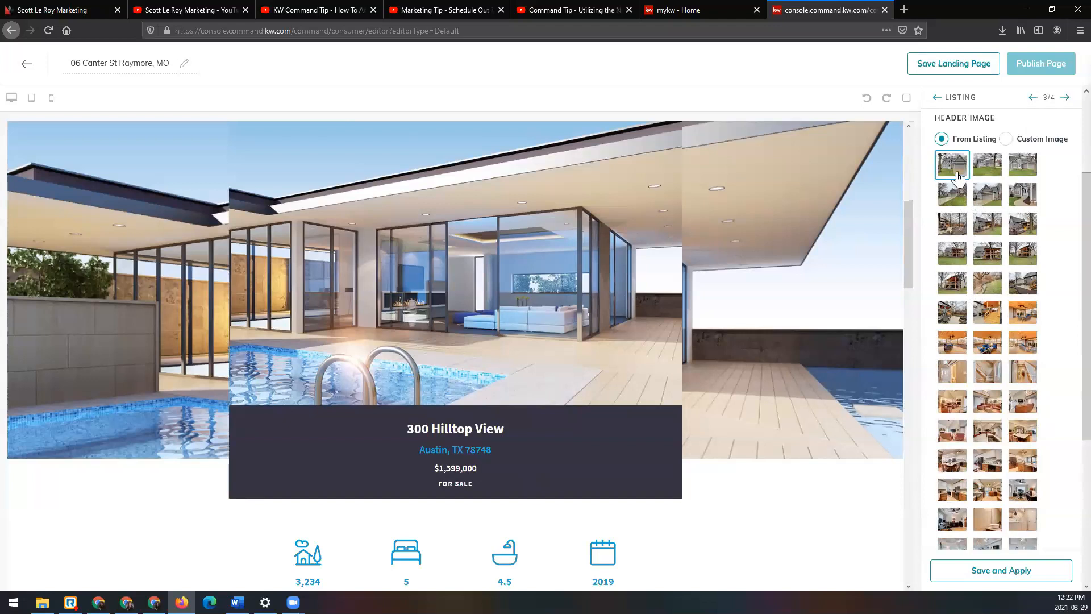
{"action": "scroll", "coordinate": [996, 425], "scroll_direction": "down", "scroll_amount": 5}
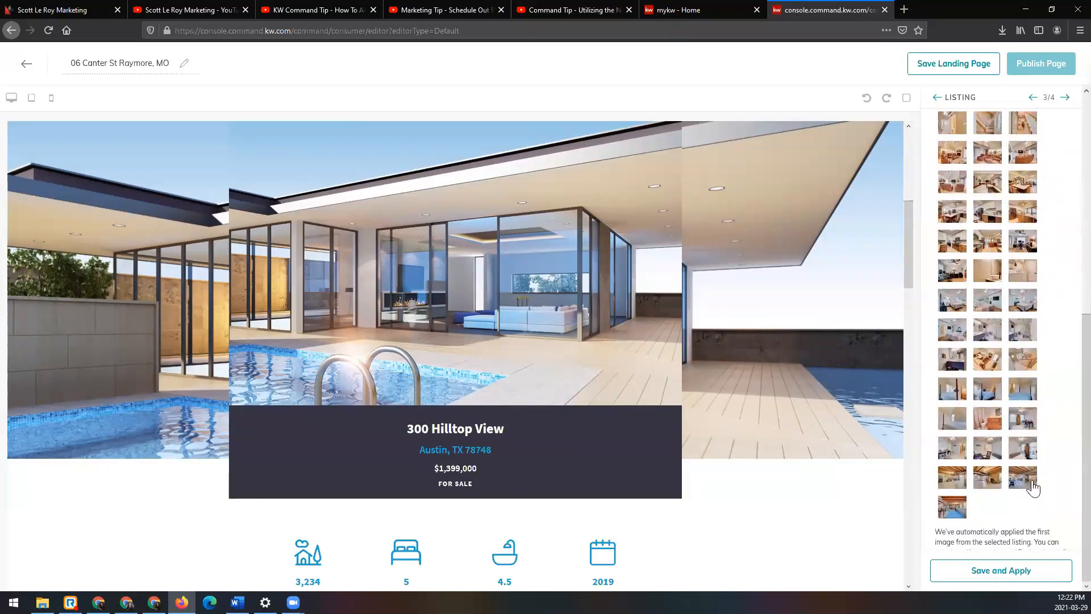
{"action": "left_click", "coordinate": [1041, 578]}
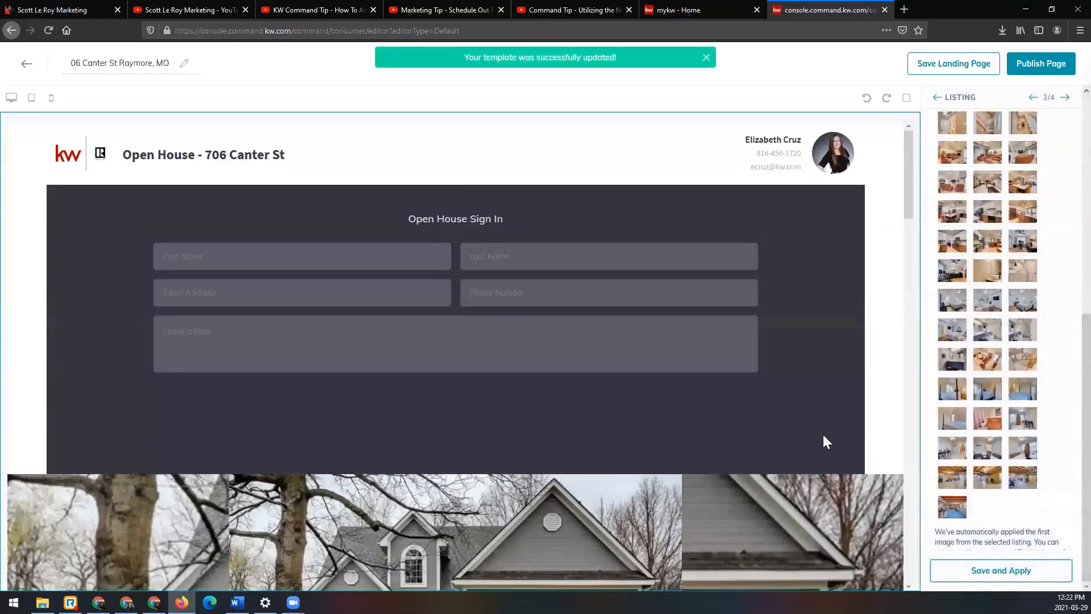
Step: Review the updated page from the sign-in form through the property details, photos and map to the footer
{"action": "scroll", "coordinate": [823, 434], "scroll_direction": "down", "scroll_amount": 5}
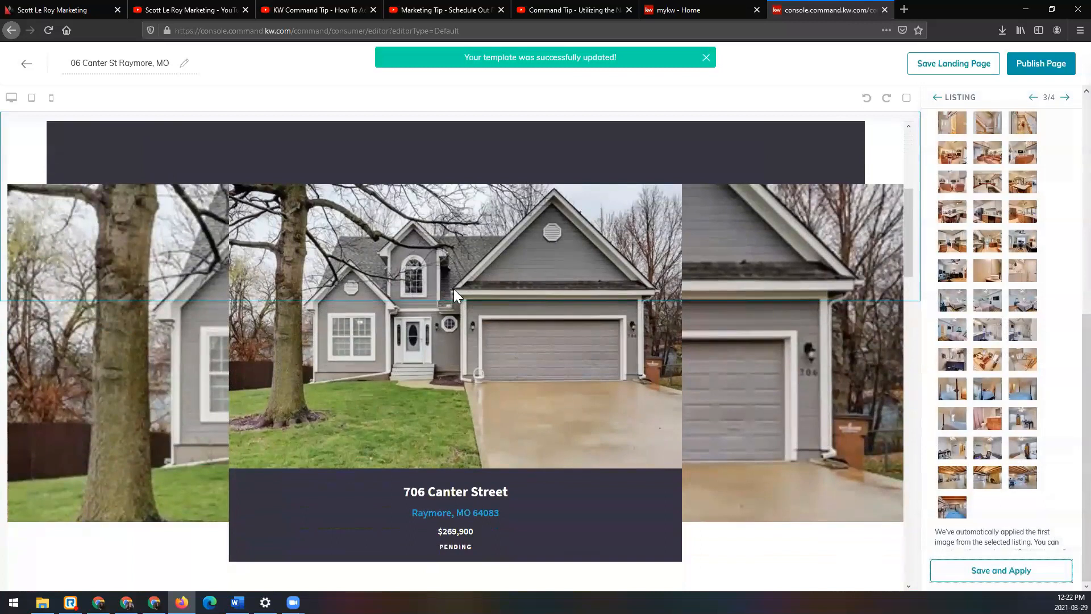
{"action": "scroll", "coordinate": [443, 323], "scroll_direction": "down", "scroll_amount": 3}
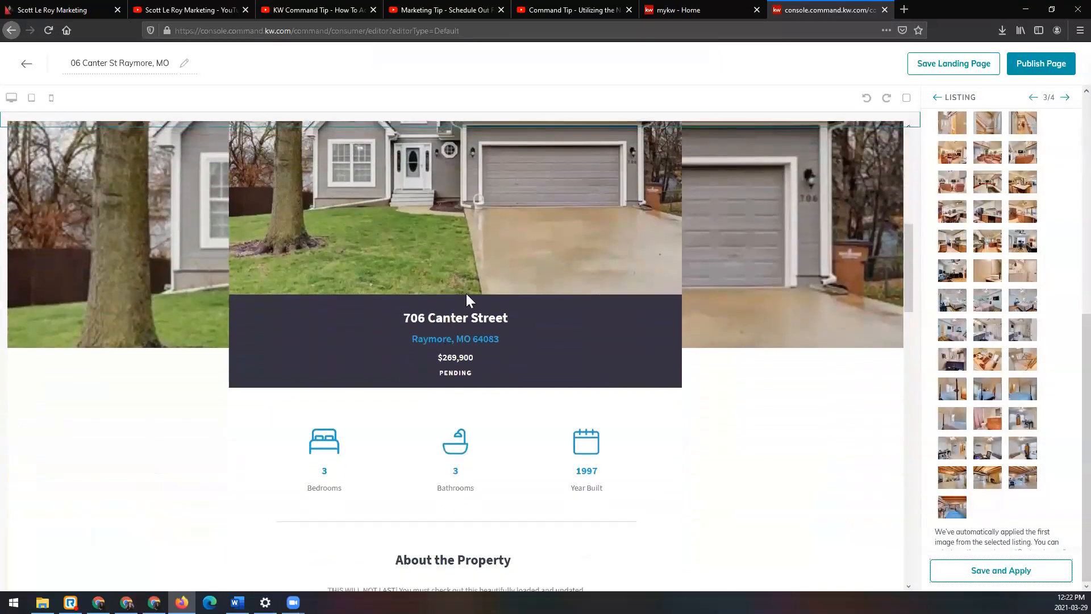
{"action": "scroll", "coordinate": [358, 397], "scroll_direction": "down", "scroll_amount": 2}
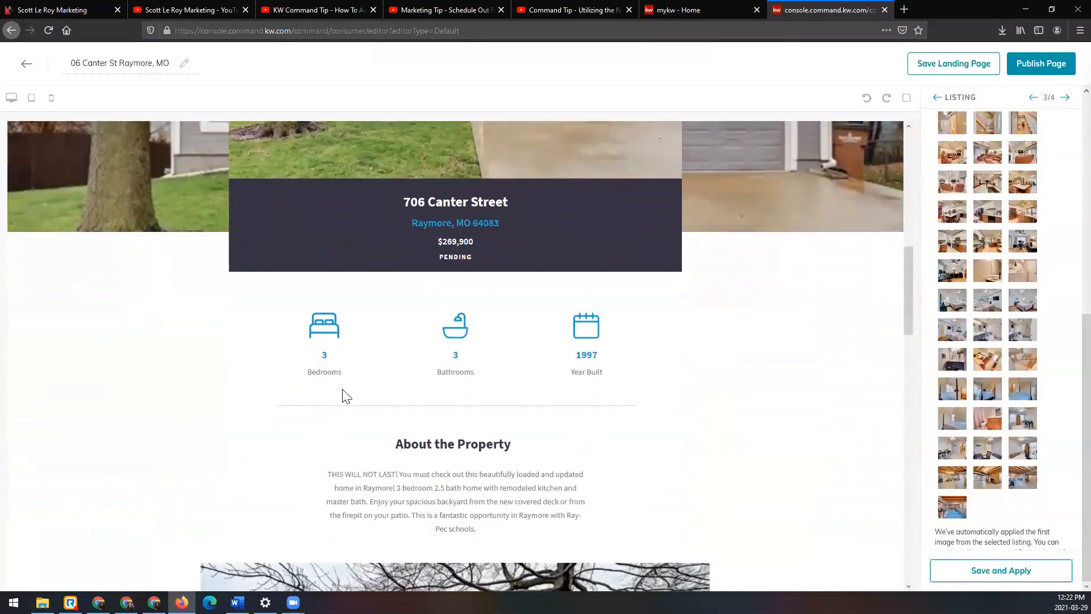
{"action": "scroll", "coordinate": [343, 384], "scroll_direction": "down", "scroll_amount": 8}
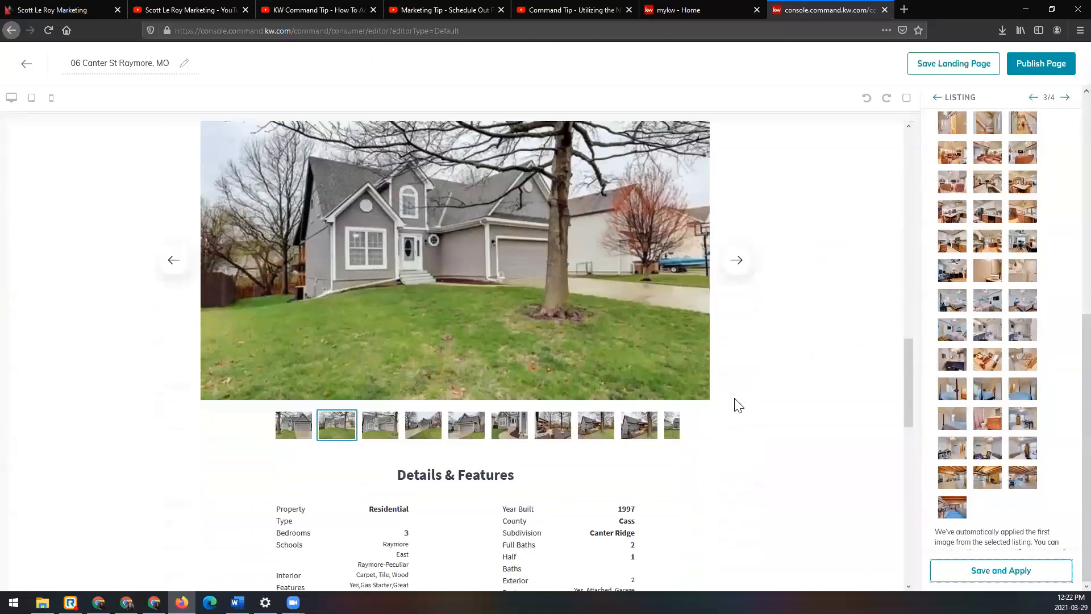
{"action": "scroll", "coordinate": [737, 405], "scroll_direction": "down", "scroll_amount": 12}
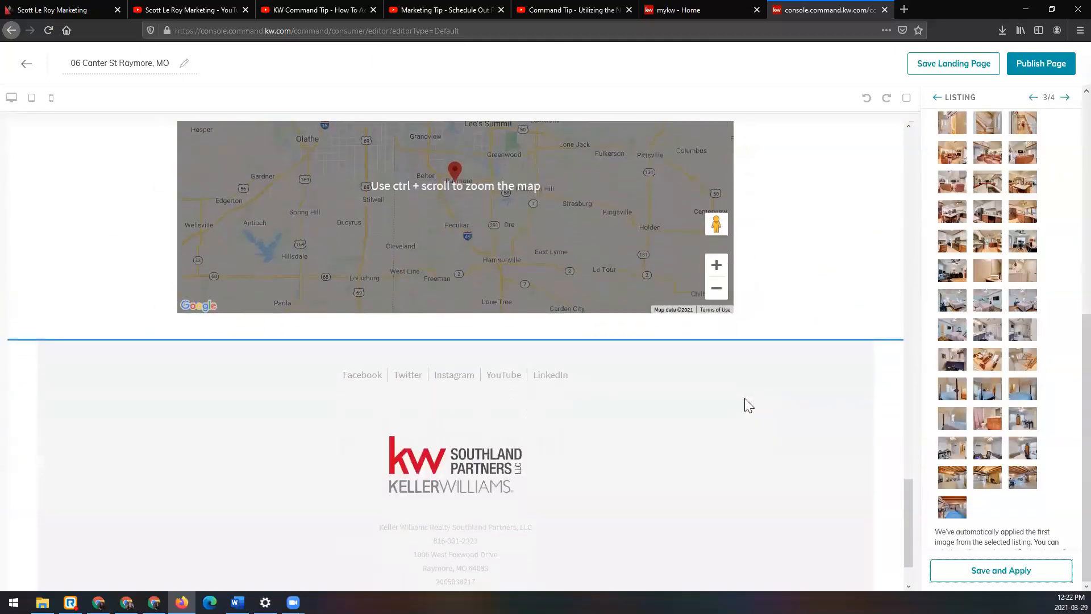
{"action": "scroll", "coordinate": [785, 408], "scroll_direction": "up", "scroll_amount": 2}
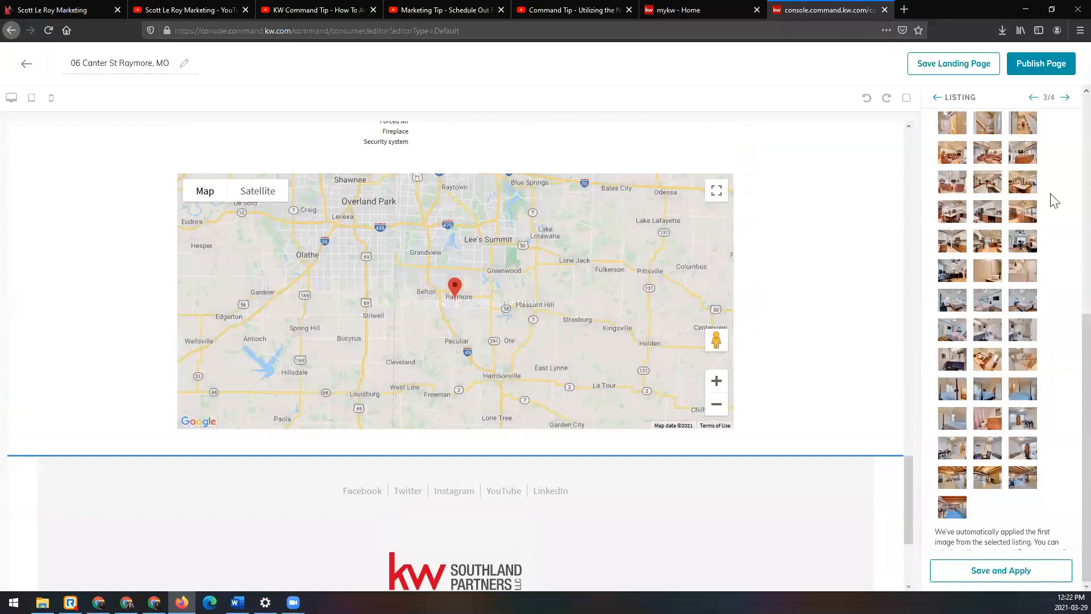
Step: Open the Legal Footer's settings, check the social links, DBA logo and market center details, and save and apply them
{"action": "left_click", "coordinate": [1066, 98]}
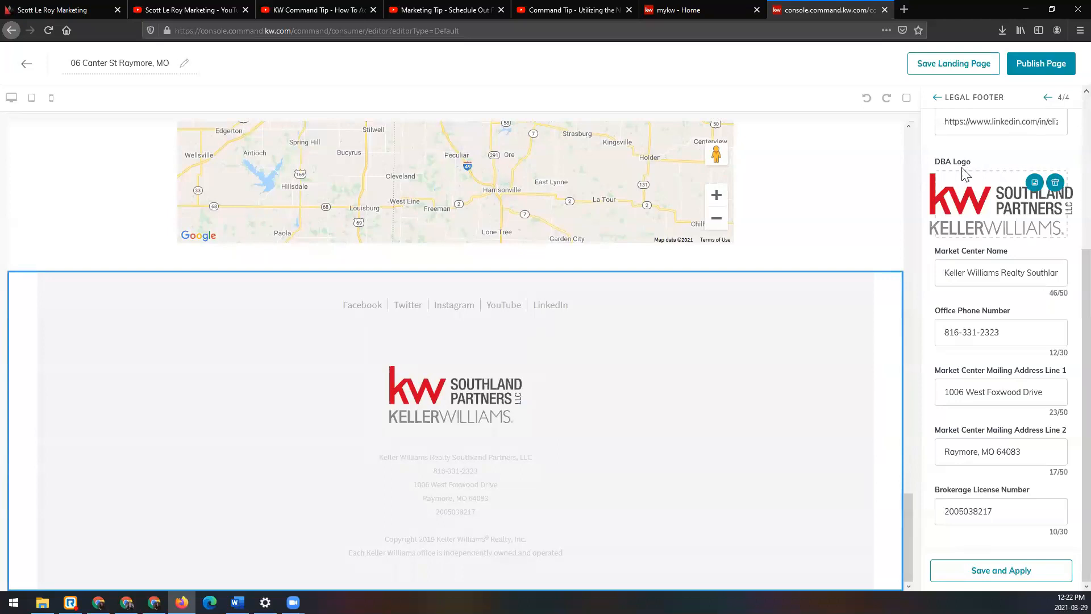
{"action": "scroll", "coordinate": [966, 173], "scroll_direction": "up", "scroll_amount": 4}
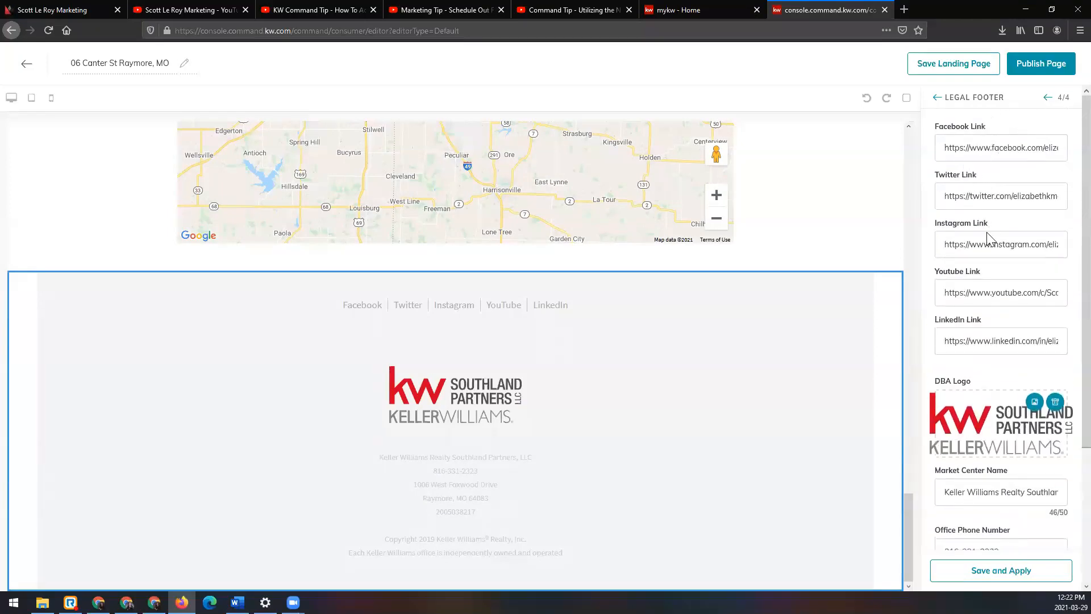
{"action": "scroll", "coordinate": [963, 358], "scroll_direction": "down", "scroll_amount": 2}
{"action": "scroll", "coordinate": [962, 360], "scroll_direction": "down", "scroll_amount": 1}
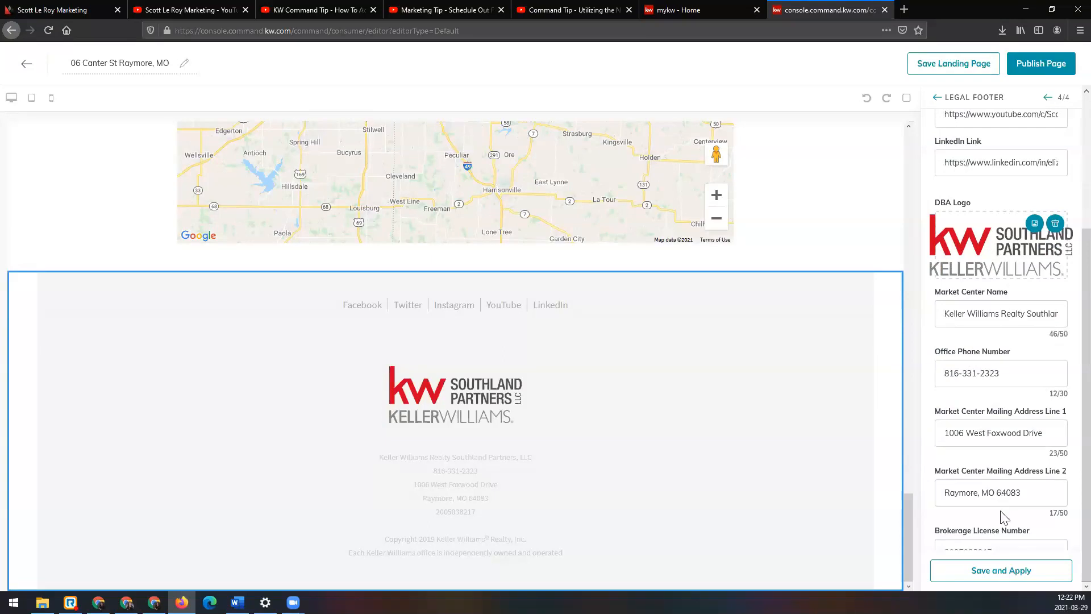
{"action": "key", "text": "ctrl+minus"}
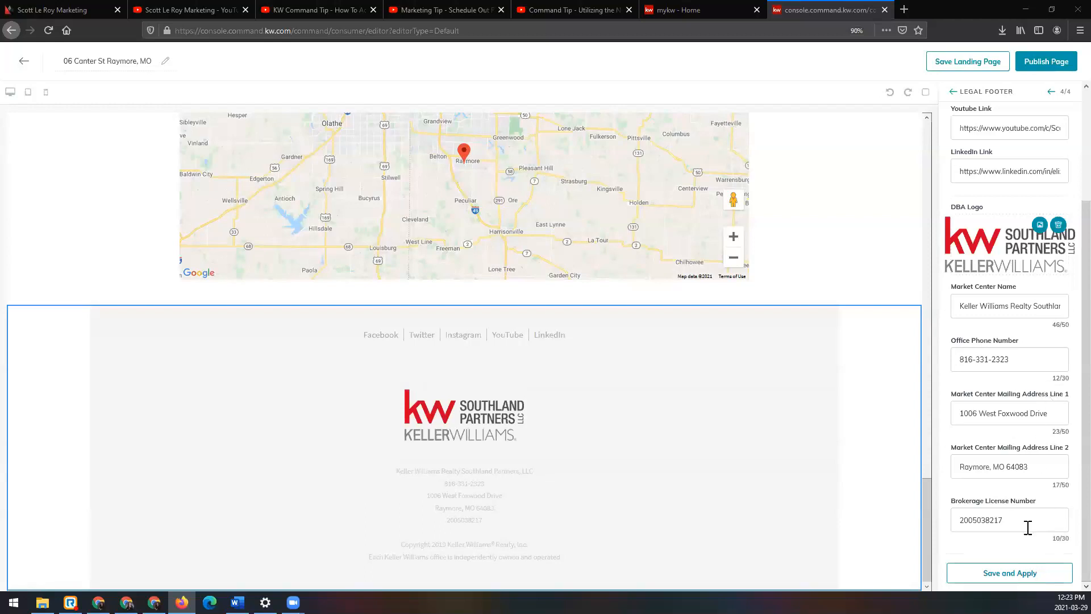
{"action": "scroll", "coordinate": [1026, 429], "scroll_direction": "up", "scroll_amount": 3}
{"action": "scroll", "coordinate": [1026, 429], "scroll_direction": "down", "scroll_amount": 2}
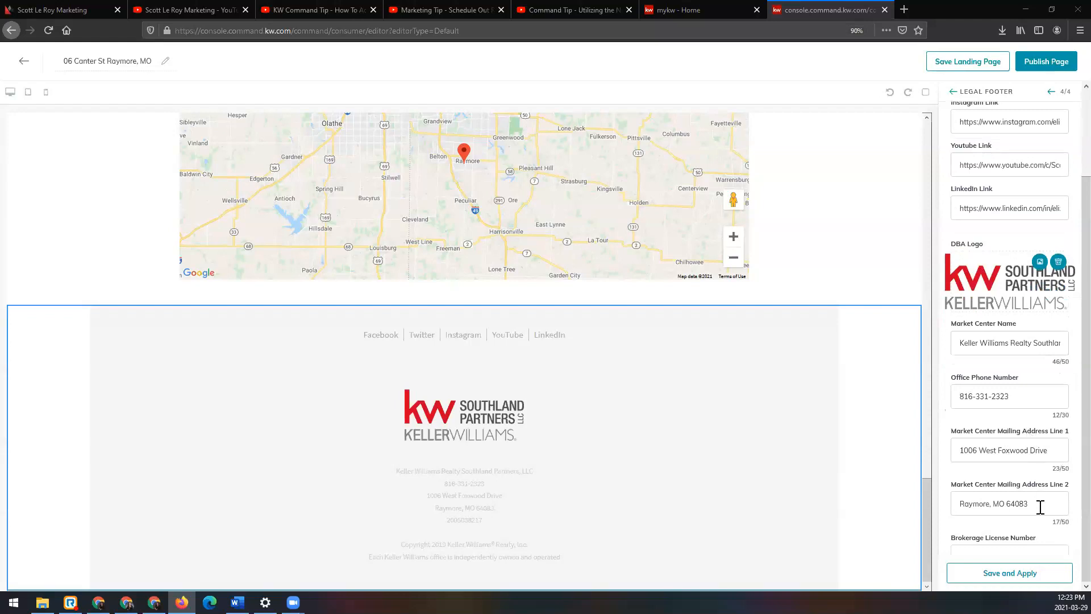
{"action": "left_click", "coordinate": [1059, 571]}
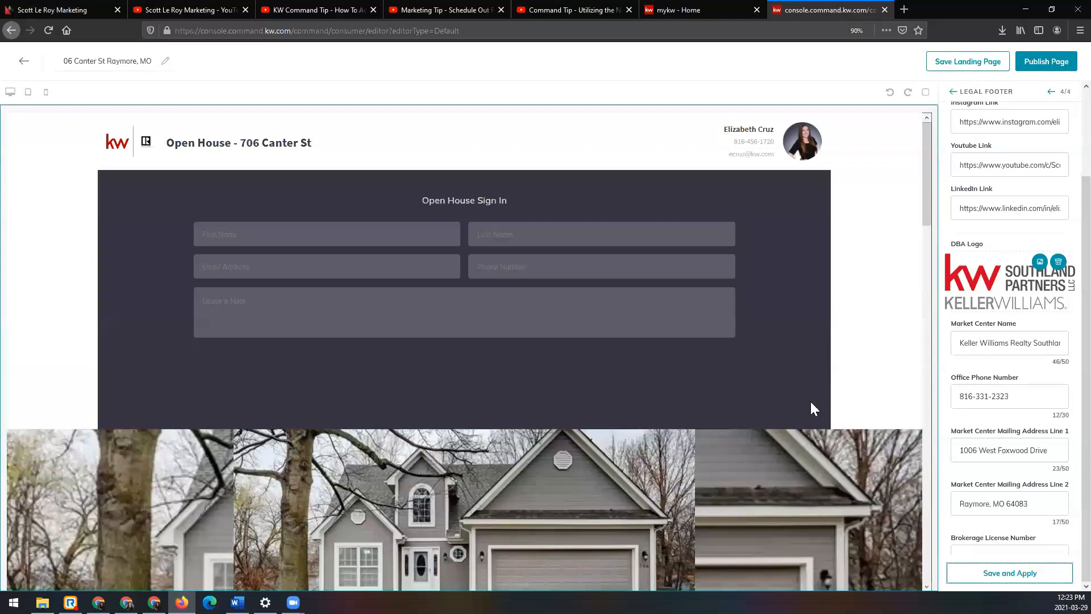
Step: Return to the widget configuration list, finish the configuration and look over the completed landing page
{"action": "left_click", "coordinate": [954, 92]}
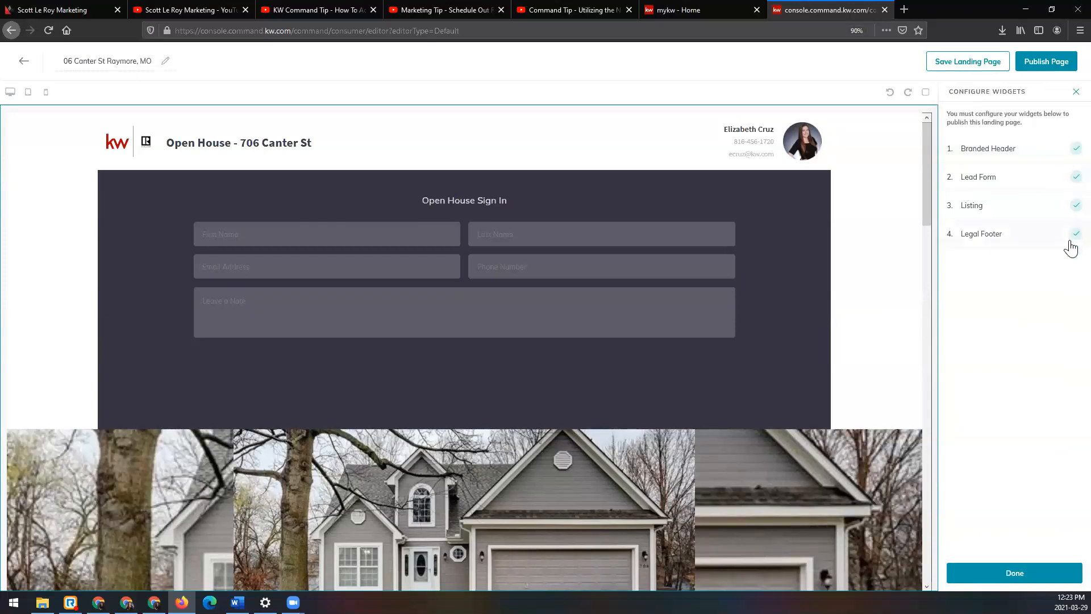
{"action": "left_click", "coordinate": [1004, 574]}
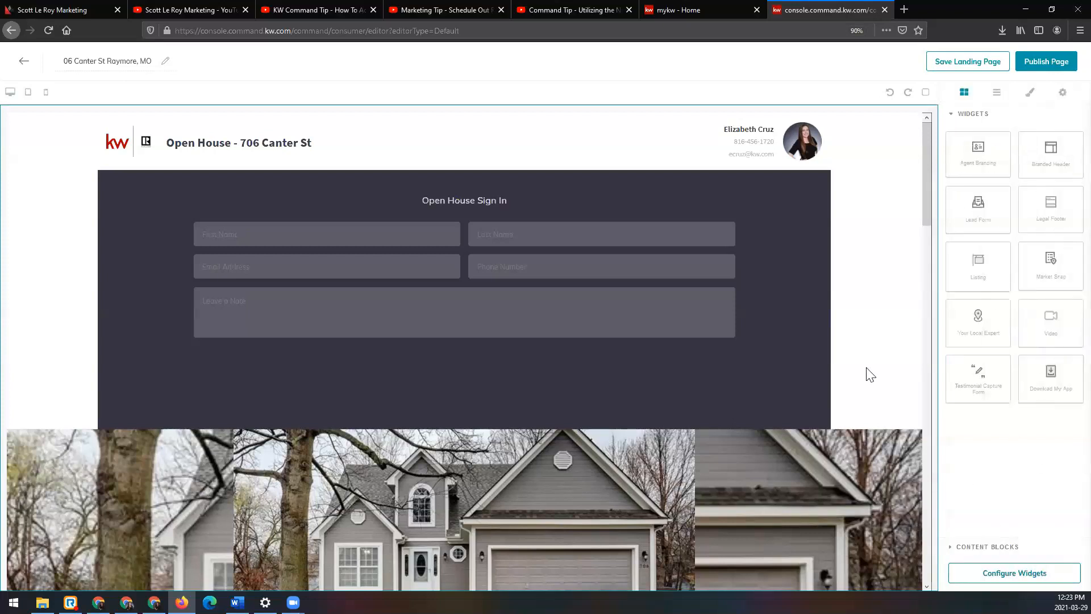
{"action": "scroll", "coordinate": [855, 364], "scroll_direction": "down", "scroll_amount": 1}
{"action": "scroll", "coordinate": [855, 364], "scroll_direction": "down", "scroll_amount": 15}
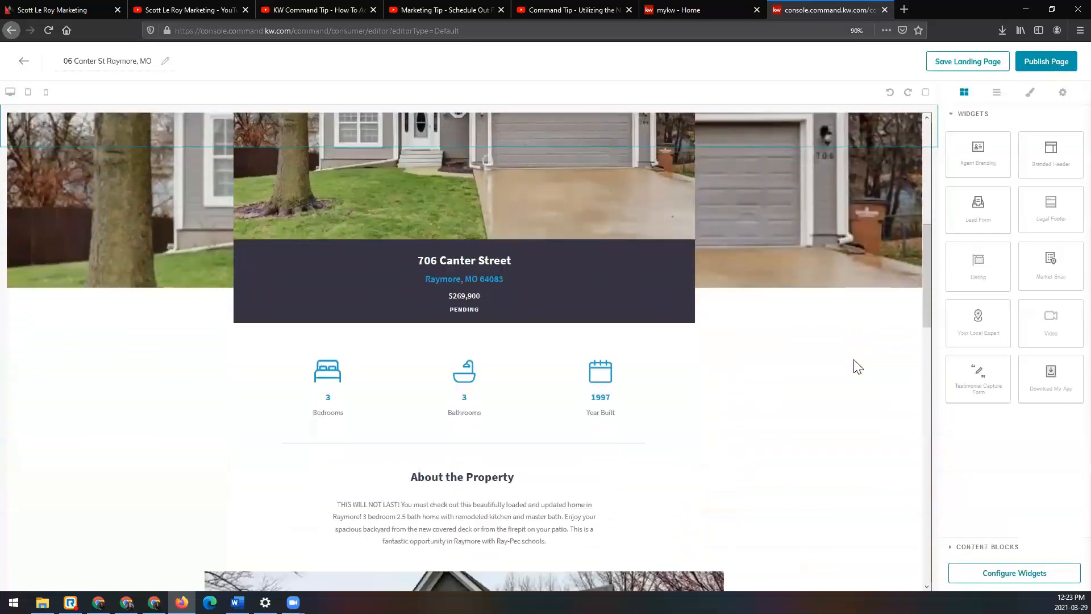
{"action": "scroll", "coordinate": [856, 366], "scroll_direction": "down", "scroll_amount": 7}
{"action": "scroll", "coordinate": [855, 366], "scroll_direction": "up", "scroll_amount": 9}
{"action": "scroll", "coordinate": [861, 368], "scroll_direction": "up", "scroll_amount": 12}
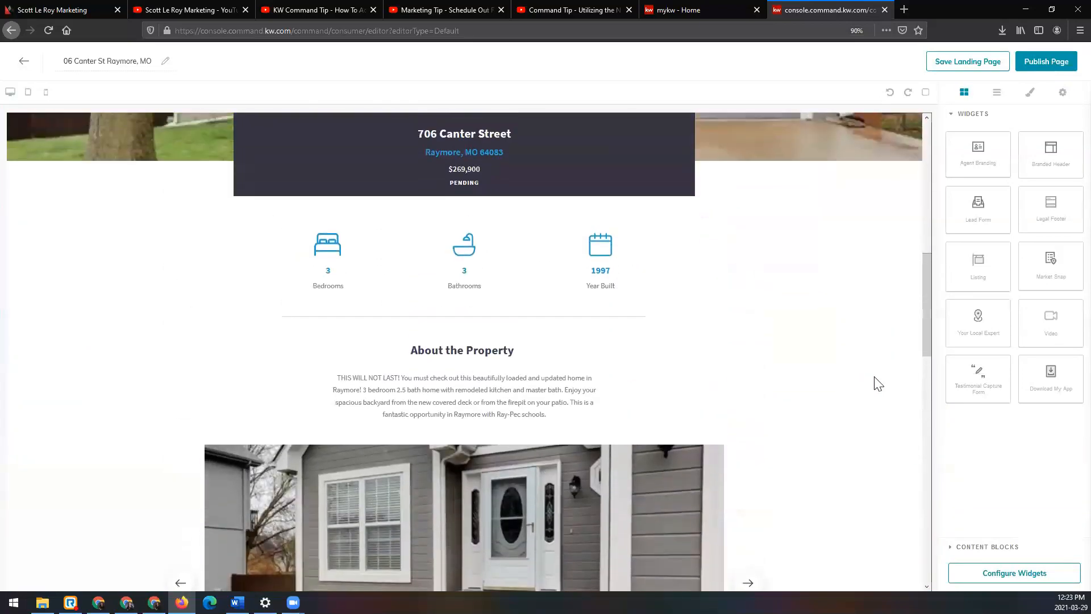
{"action": "scroll", "coordinate": [875, 382], "scroll_direction": "up", "scroll_amount": 2}
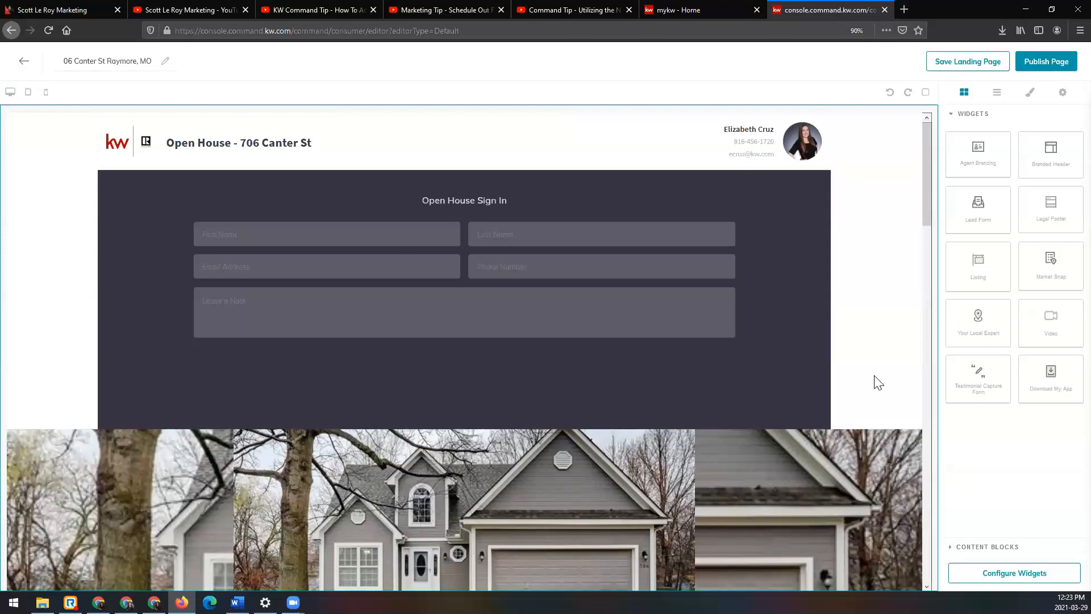
Step: Check the available content blocks, publish the finished page as a landing page and open the list of landing pages
{"action": "scroll", "coordinate": [880, 340], "scroll_direction": "down", "scroll_amount": 4}
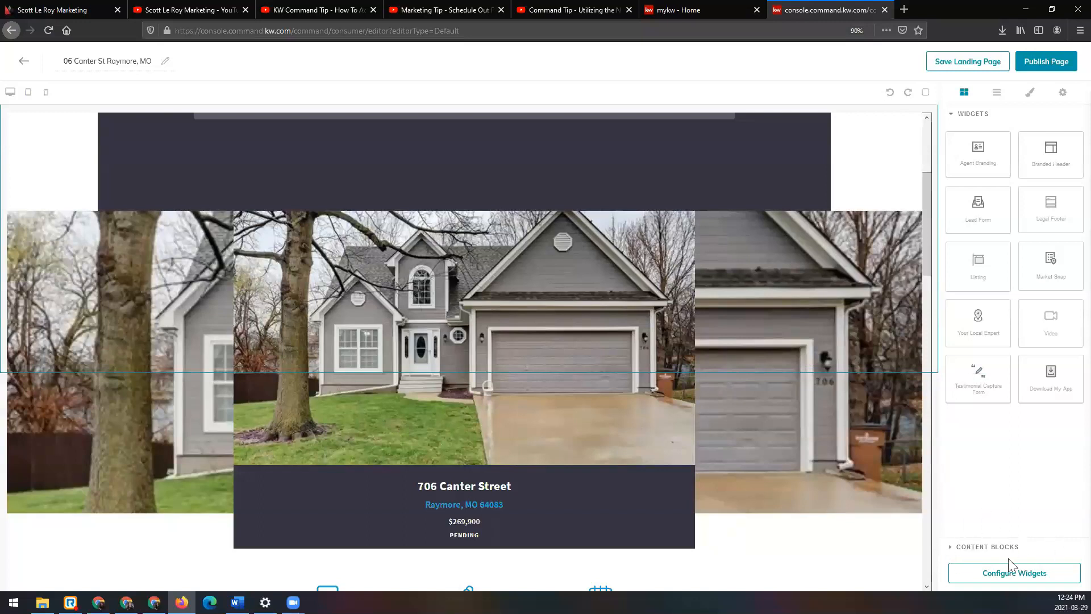
{"action": "left_click", "coordinate": [965, 548]}
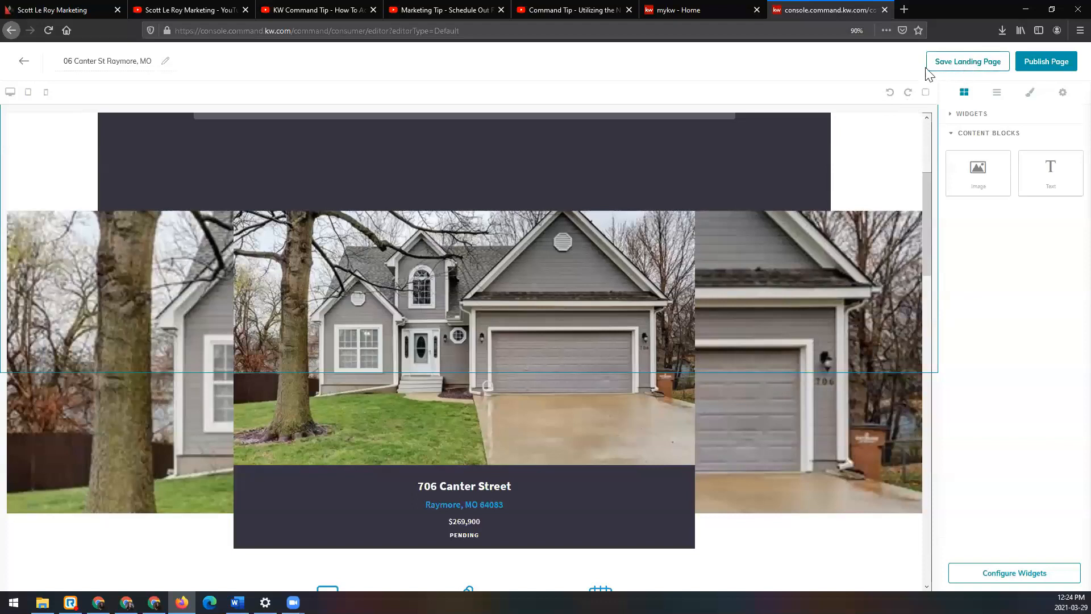
{"action": "left_click", "coordinate": [1060, 67]}
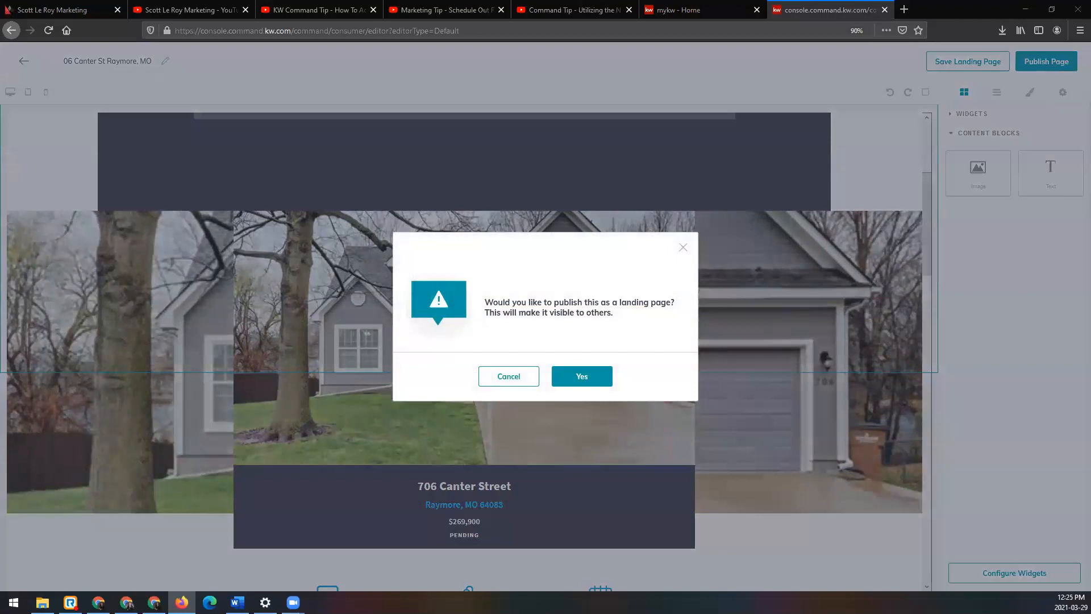
{"action": "left_click", "coordinate": [604, 378]}
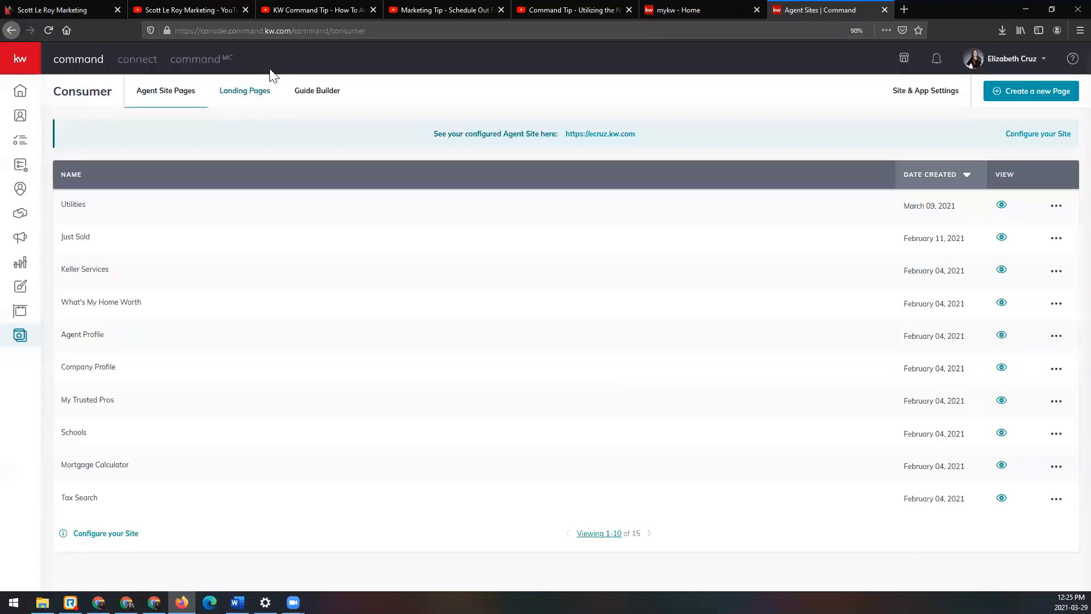
{"action": "left_click", "coordinate": [243, 100]}
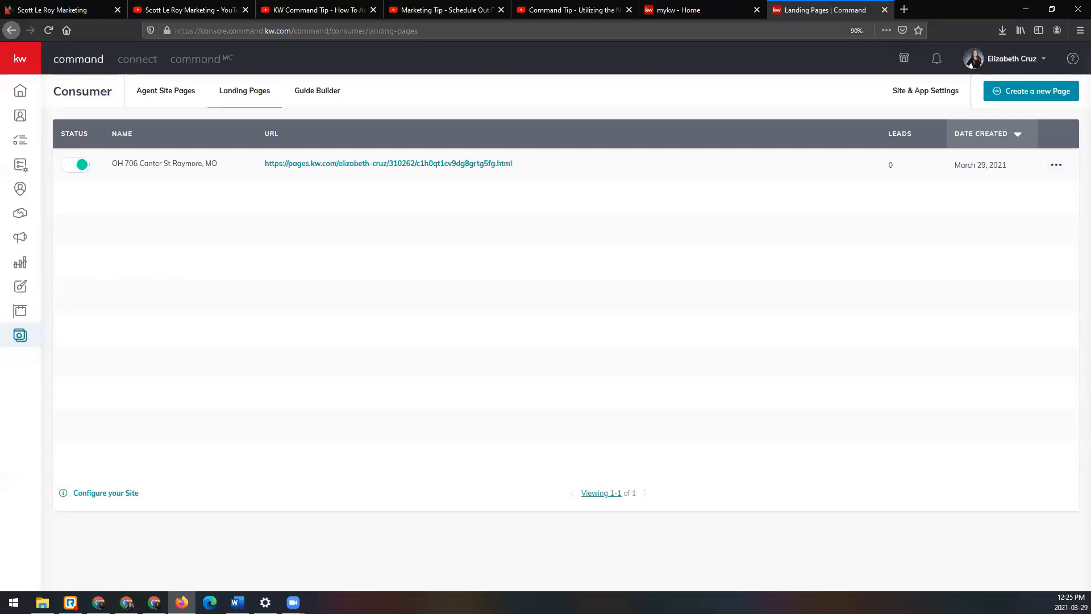
Step: Change the open house page's custom URL ending to the property's street address without spaces and reopen the page's actions
{"action": "left_click", "coordinate": [1057, 170]}
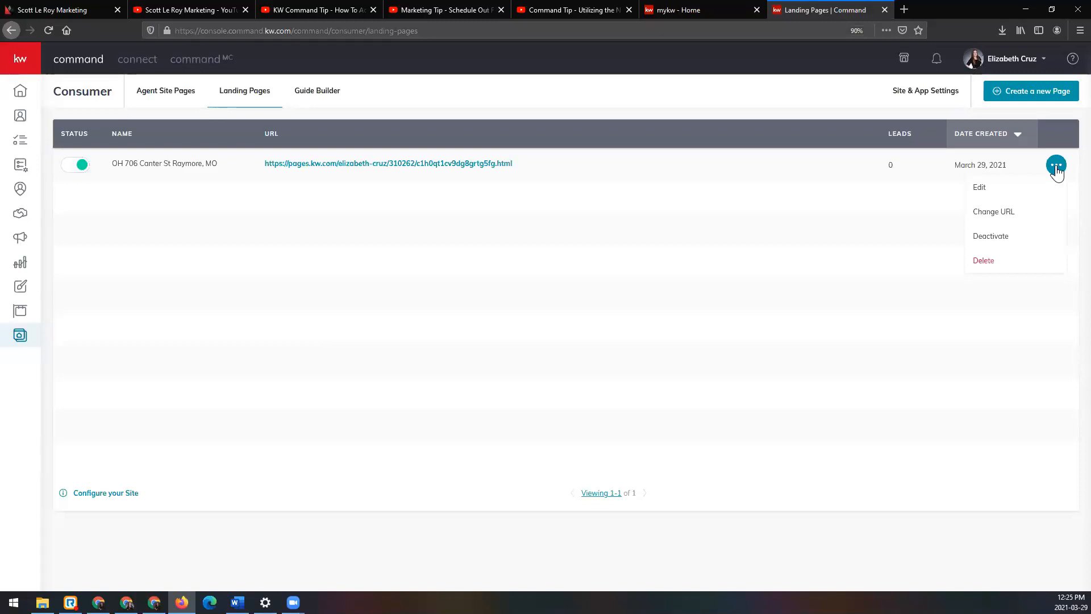
{"action": "left_click", "coordinate": [1033, 216]}
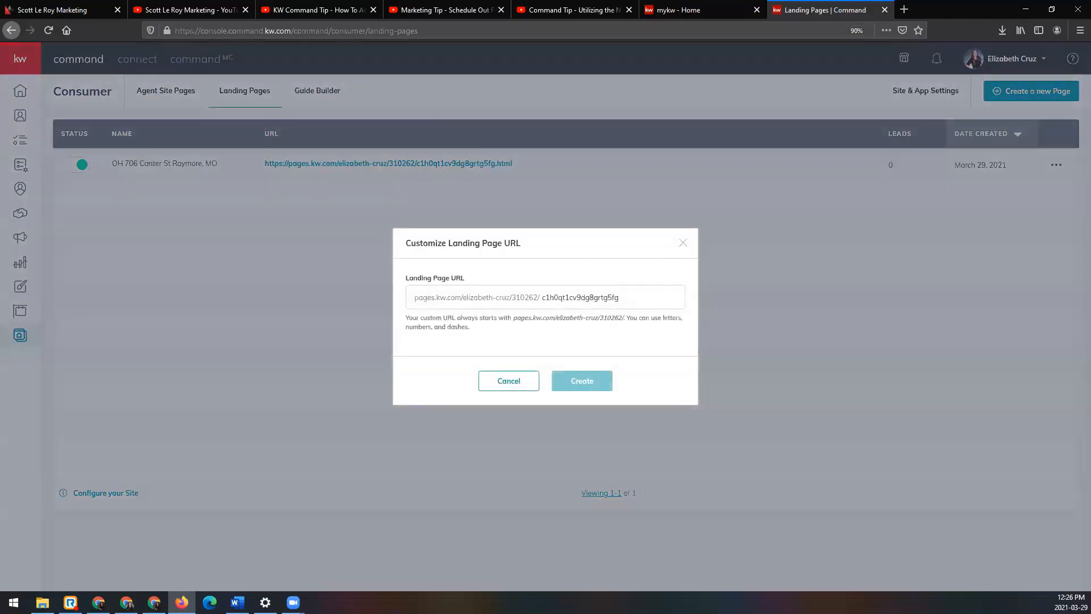
{"action": "left_click", "coordinate": [658, 300]}
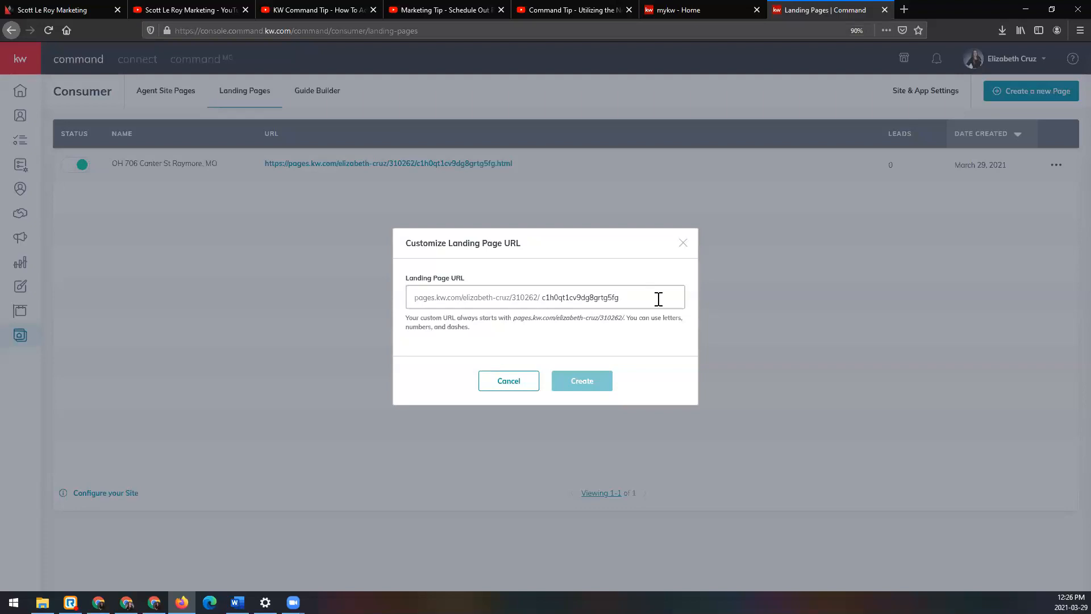
{"action": "double_click", "coordinate": [586, 299]}
{"action": "type", "text": "7"}
{"action": "key", "text": "BackSpace"}
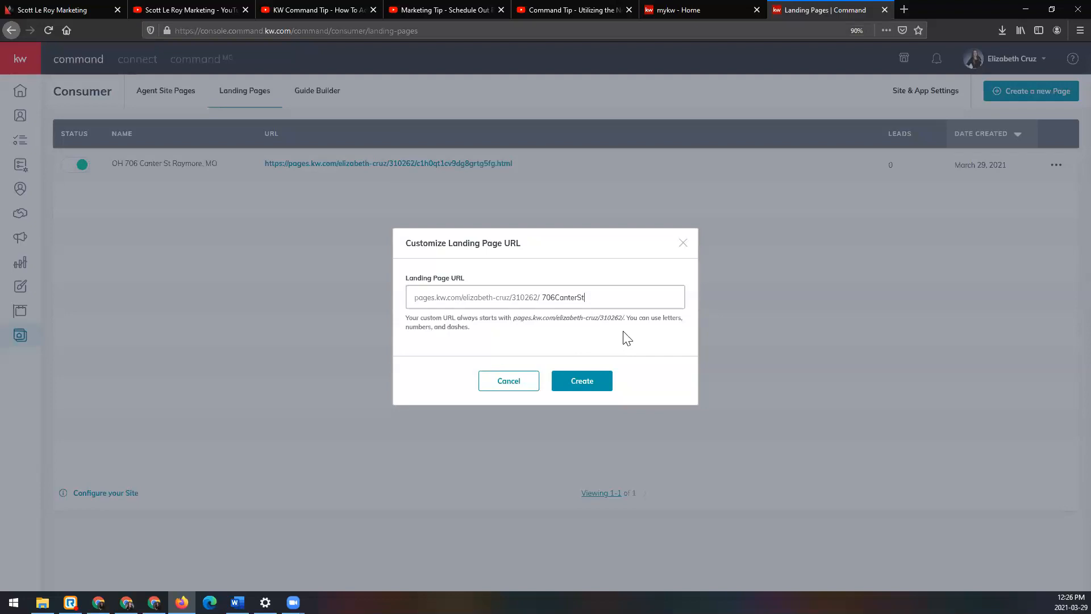
{"action": "left_click", "coordinate": [596, 381]}
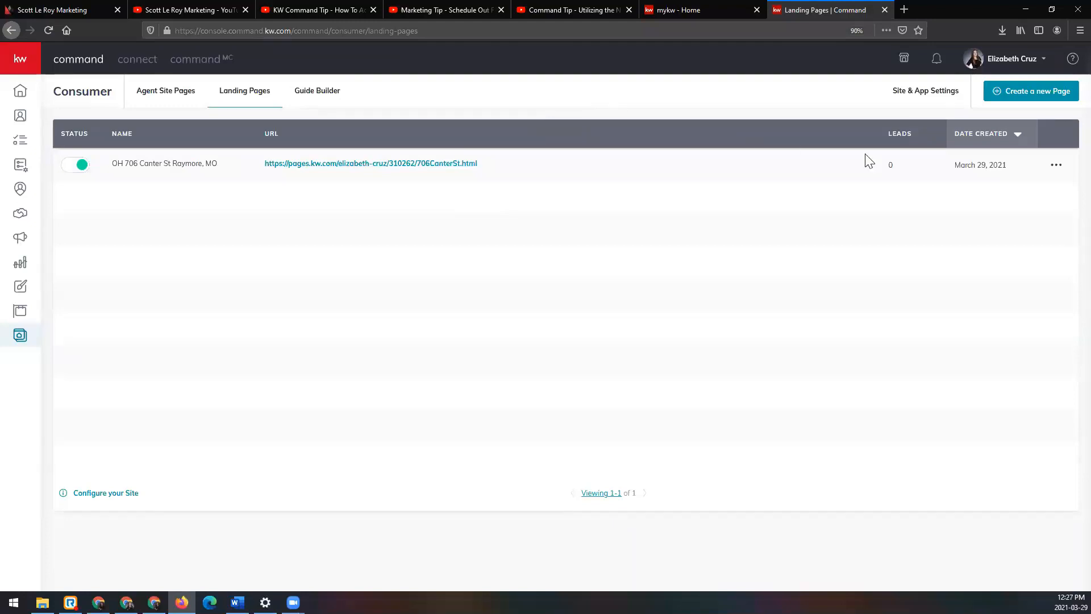
{"action": "left_click", "coordinate": [1055, 171]}
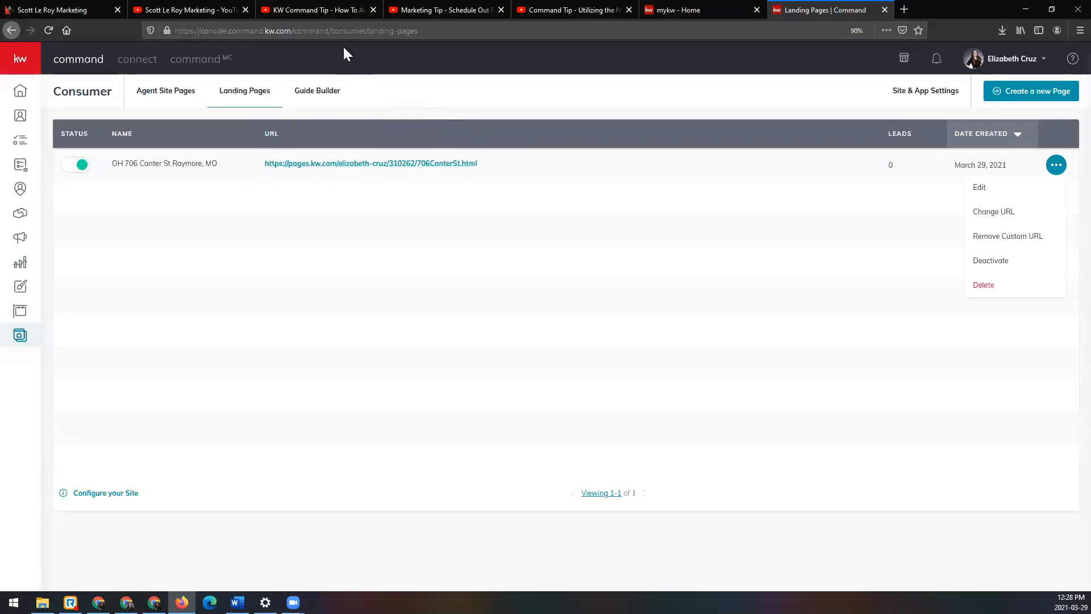
Step: Switch to the YouTube video "How To Add A Featured Listing To Your KW IDX Site", copy its share link and close the video
{"action": "left_click", "coordinate": [320, 11]}
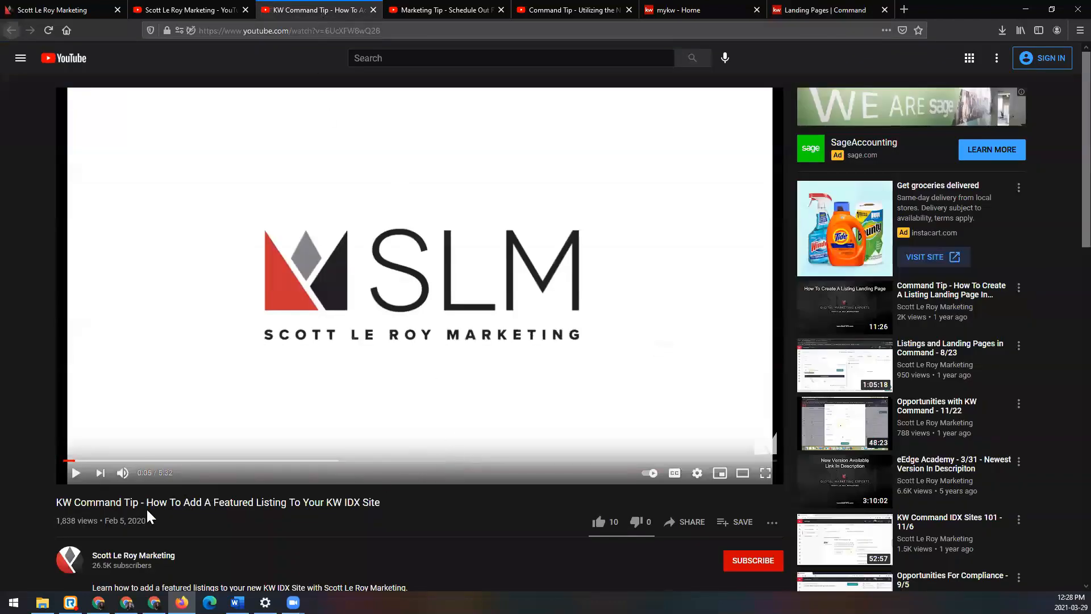
{"action": "left_click_drag", "start_coordinate": [147, 502], "coordinate": [380, 502]}
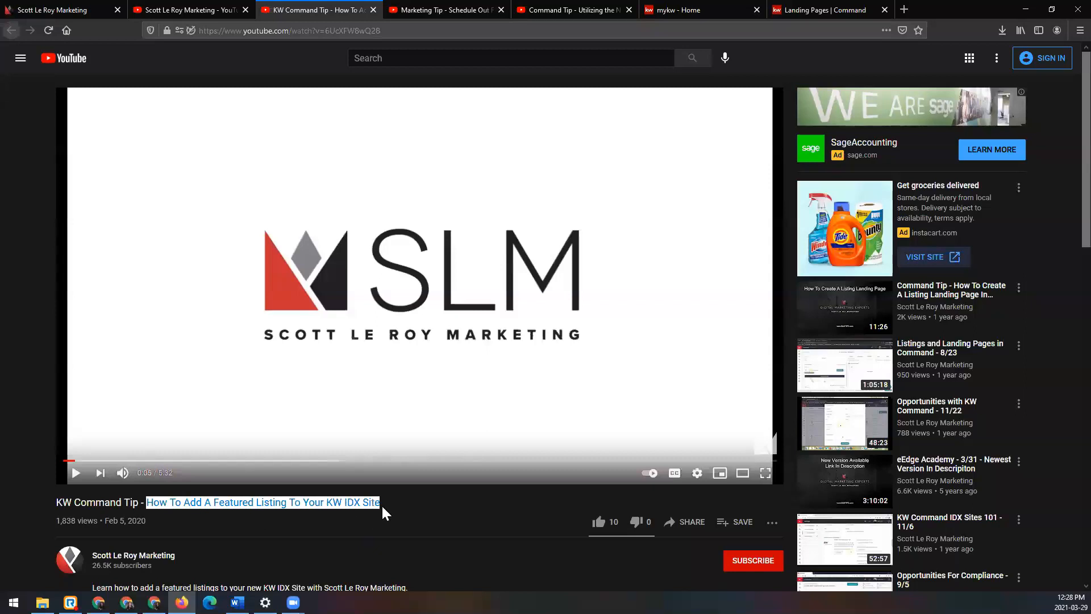
{"action": "left_click", "coordinate": [681, 522]}
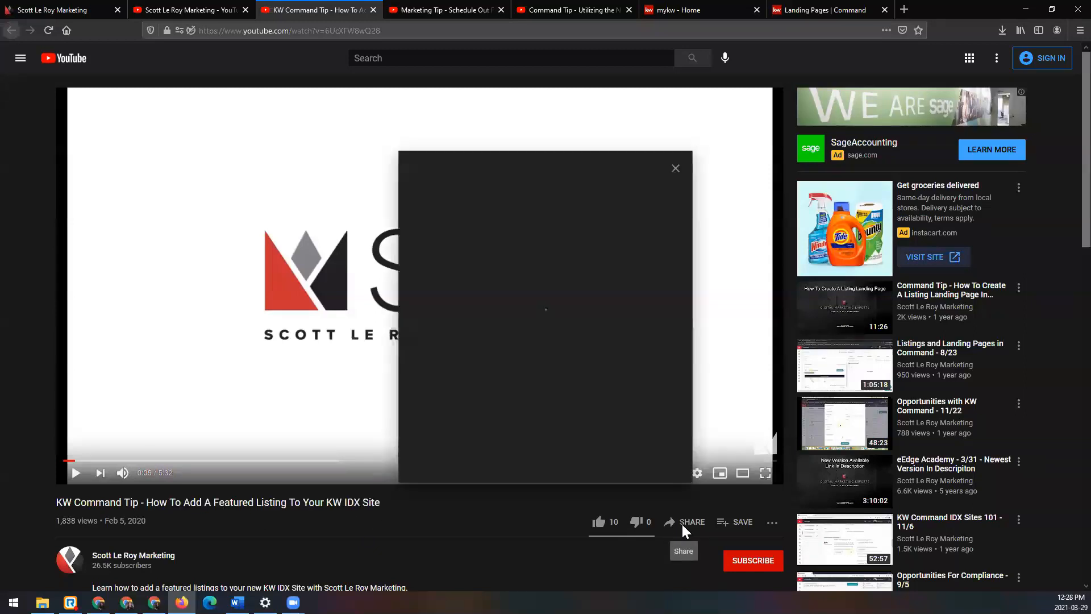
{"action": "left_click", "coordinate": [652, 344]}
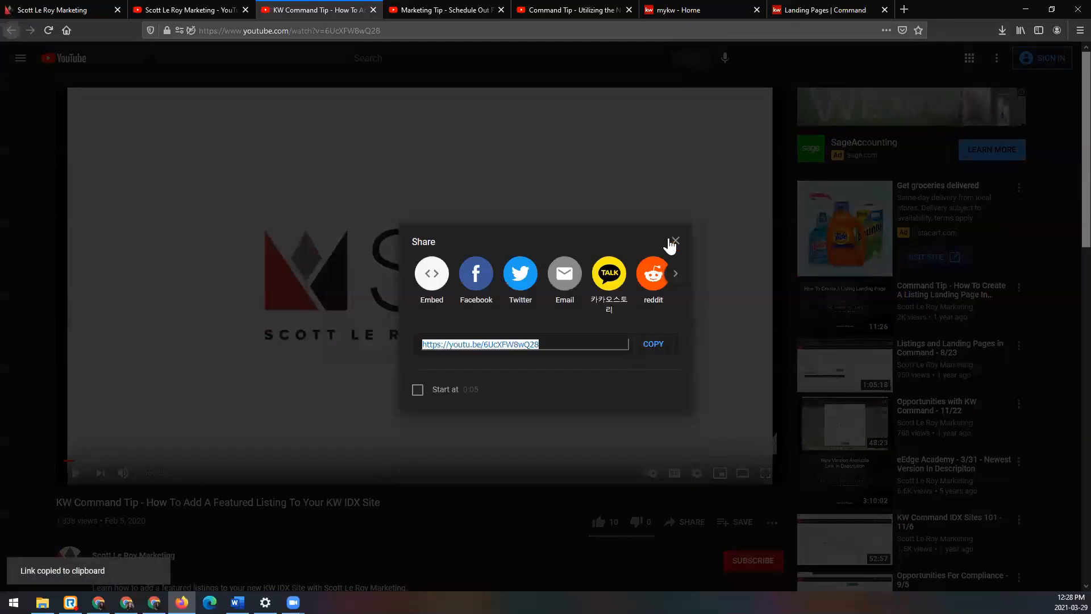
{"action": "left_click", "coordinate": [373, 9]}
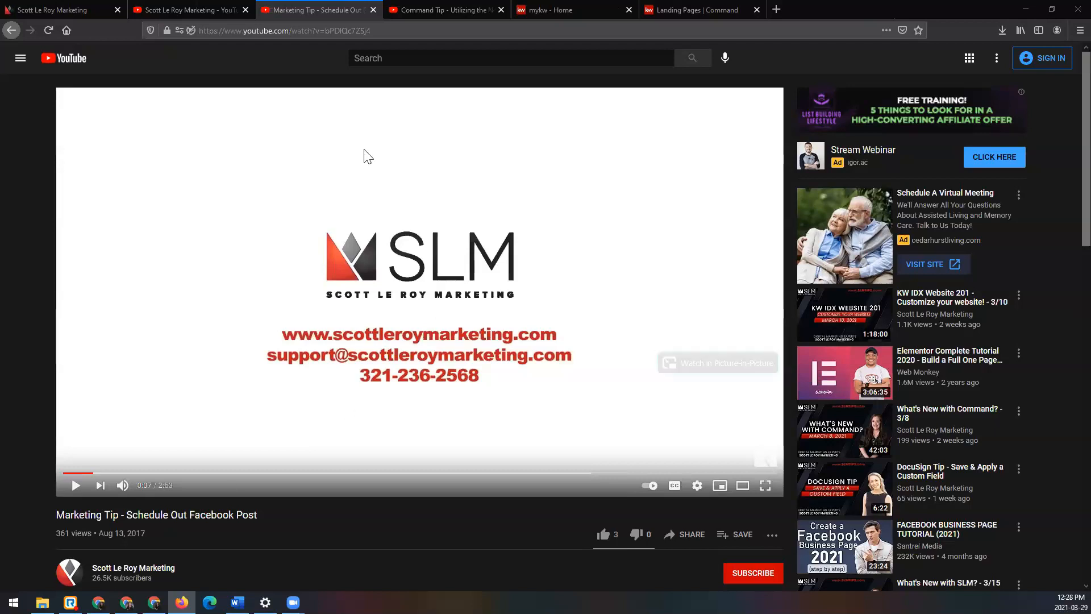
Step: Return to Command, open the site's Featured Listings settings and set the headline to "Check out these featured listings!"
{"action": "left_click", "coordinate": [723, 9]}
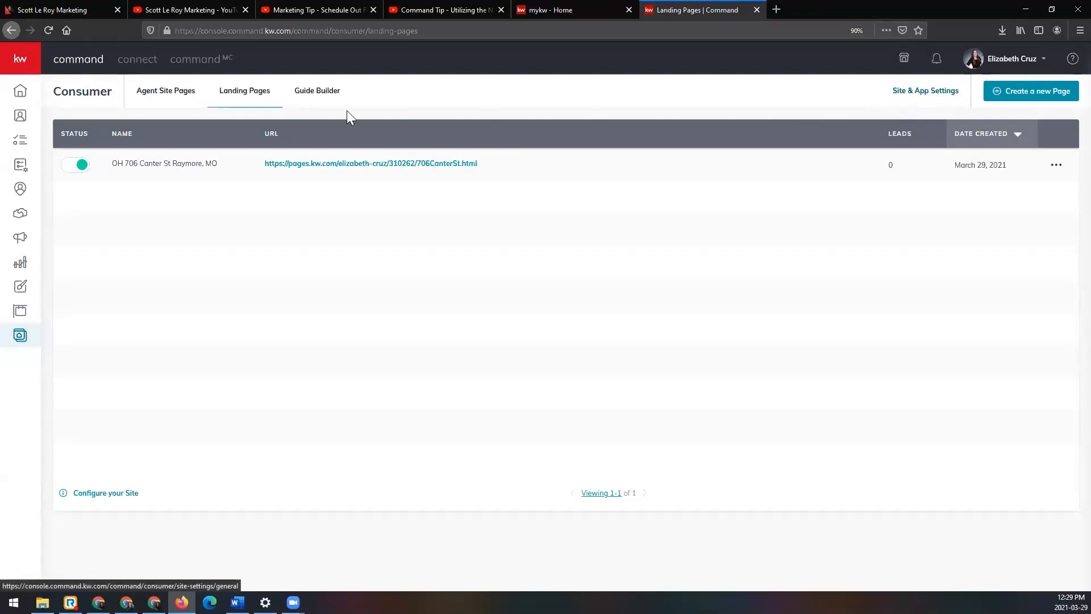
{"action": "left_click", "coordinate": [917, 103]}
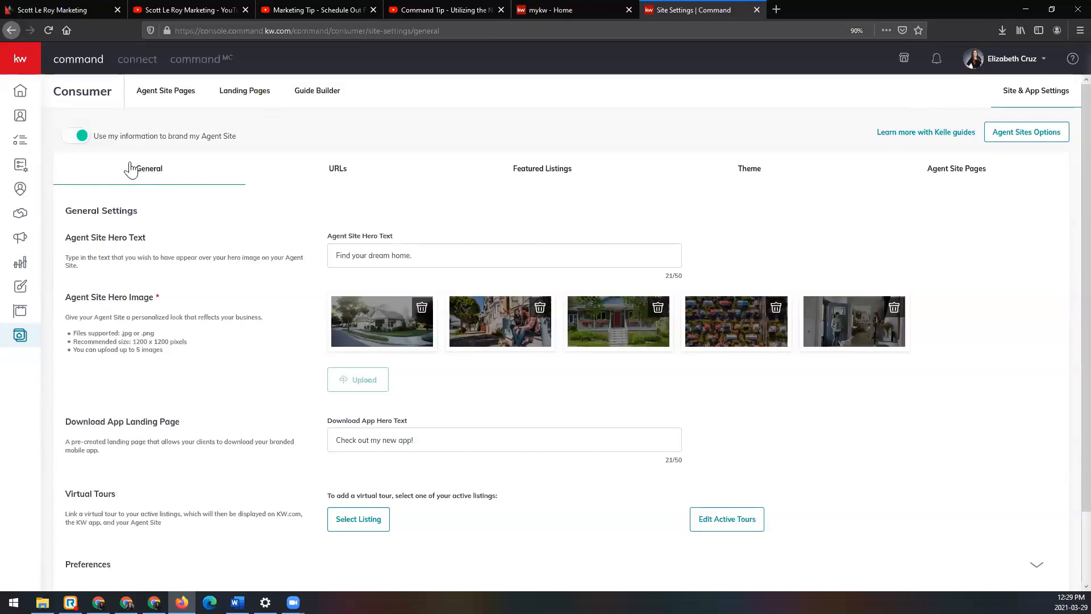
{"action": "left_click", "coordinate": [592, 178]}
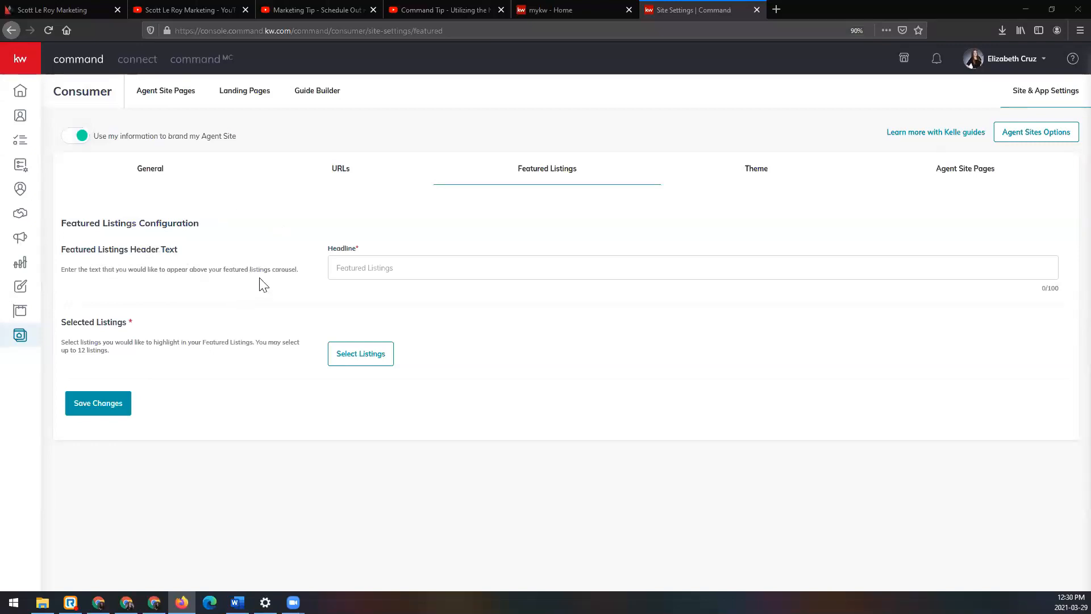
{"action": "left_click", "coordinate": [465, 265]}
{"action": "type", "text": "Check out these feature"}
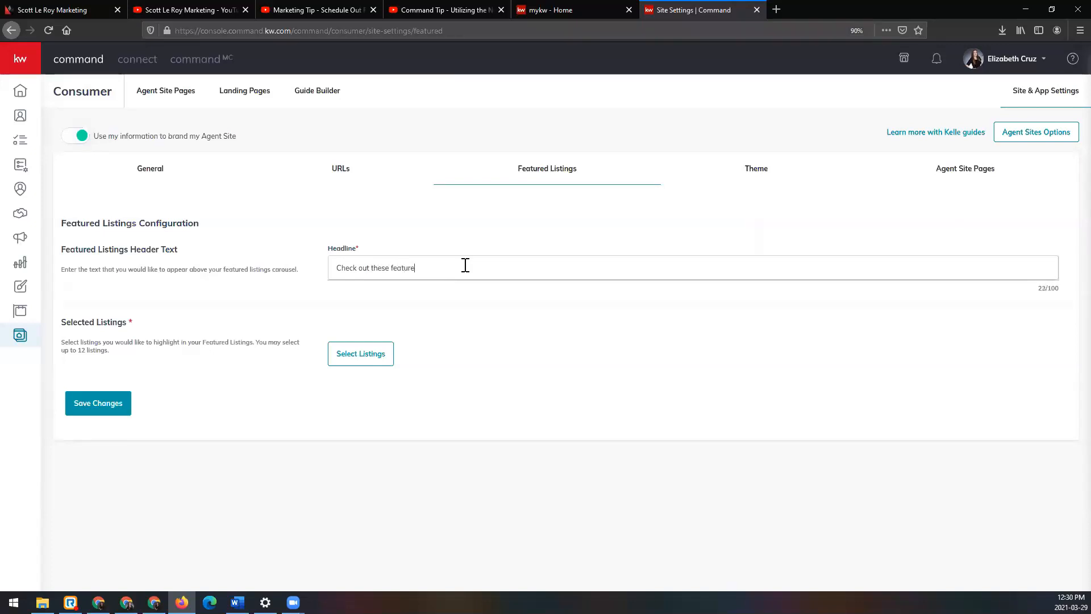
{"action": "type", "text": "d listings!"}
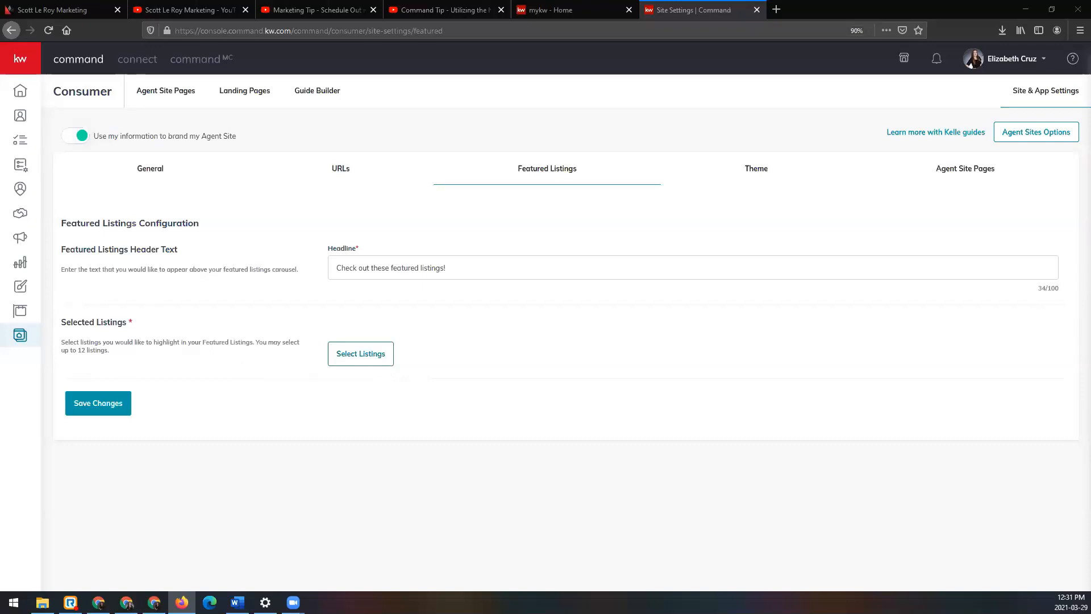
Step: Open the featured listing selection and search by the open house property's address with city and state, showing All Listings
{"action": "left_click", "coordinate": [355, 354]}
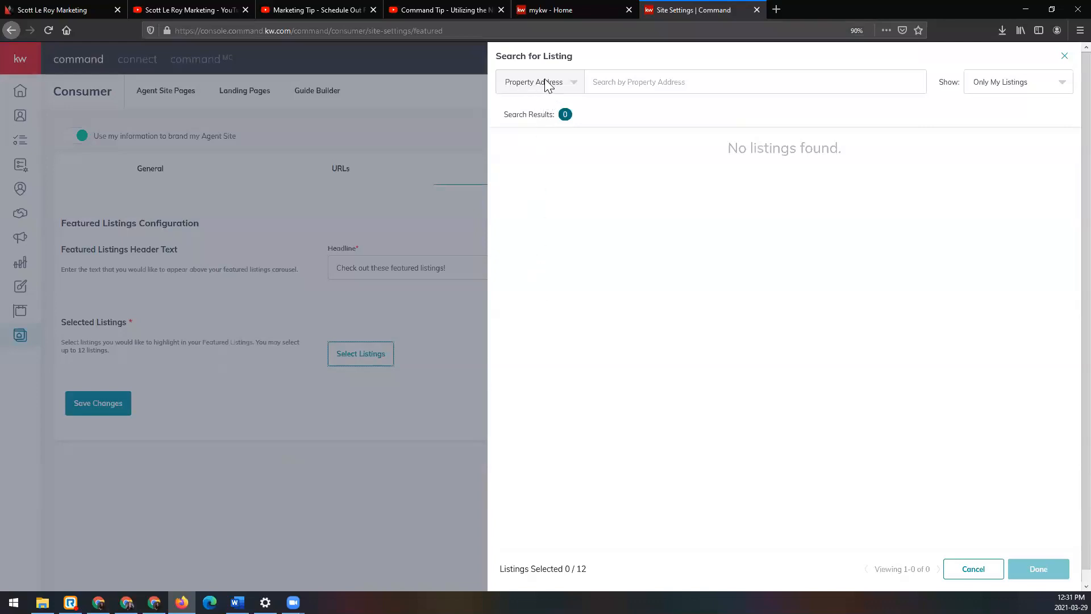
{"action": "left_click", "coordinate": [564, 82]}
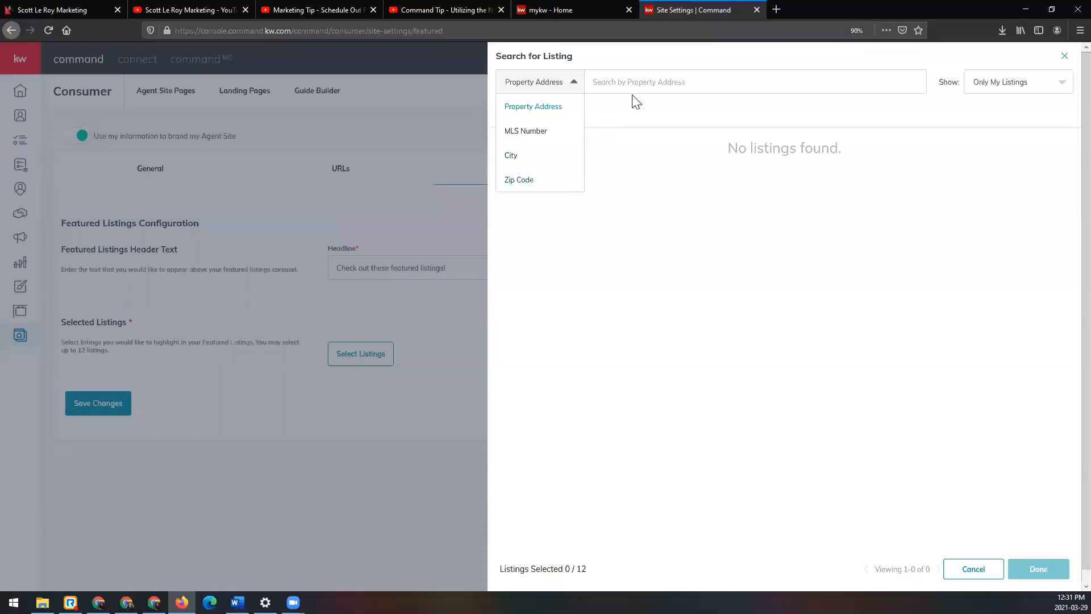
{"action": "left_click", "coordinate": [689, 78]}
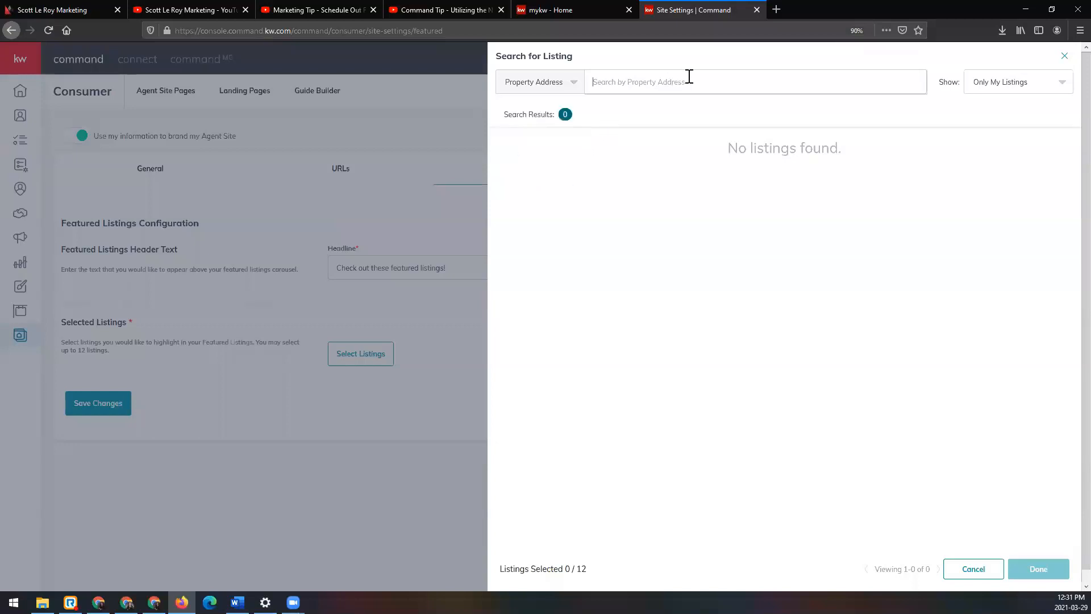
{"action": "left_click", "coordinate": [1035, 90]}
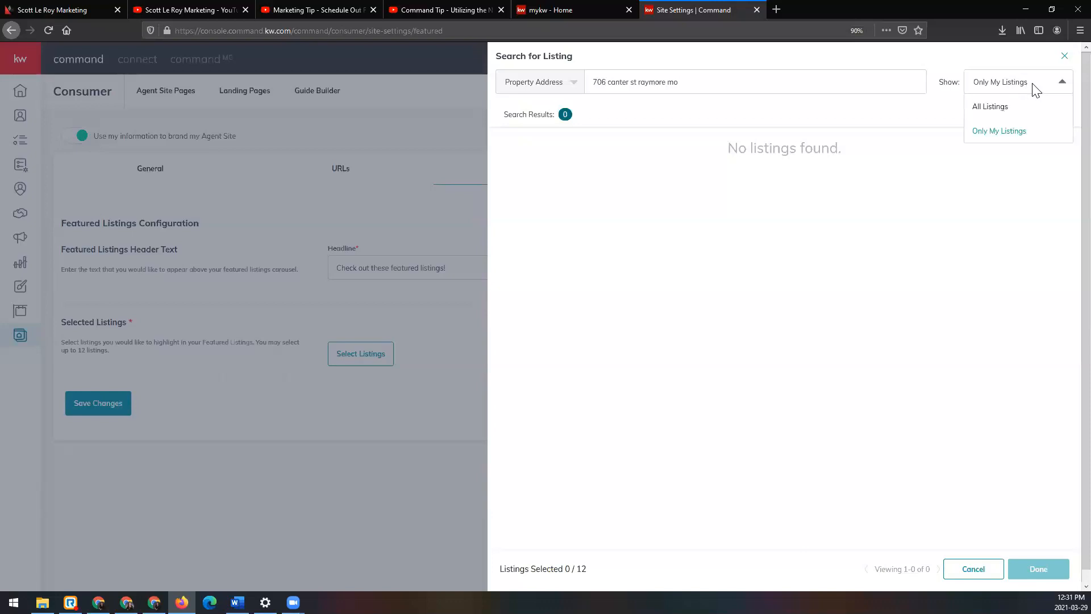
{"action": "left_click", "coordinate": [1006, 119]}
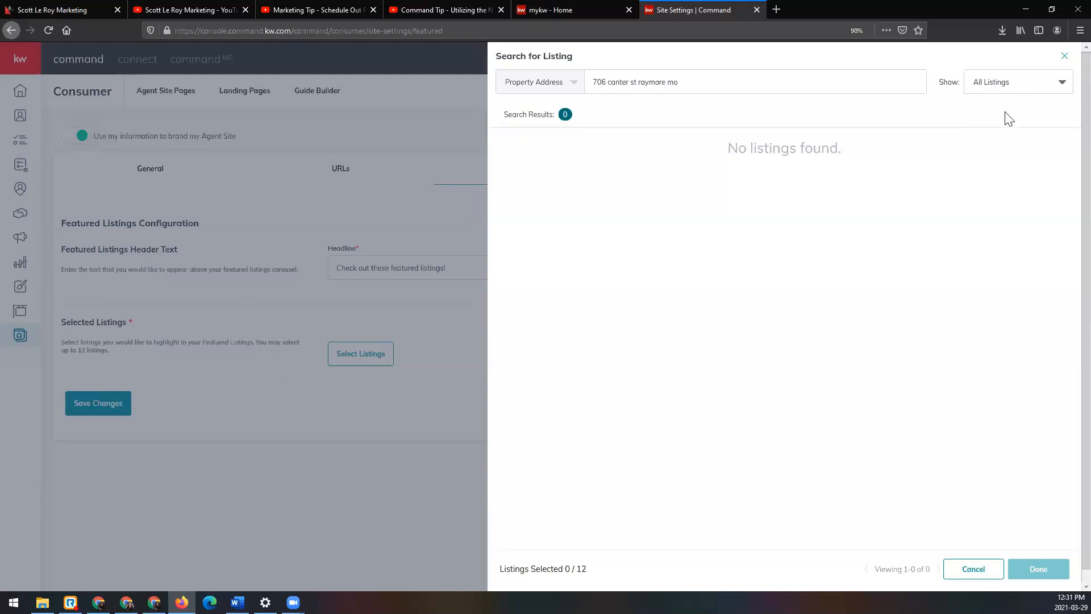
Step: Re-enter the end of the property address to rerun the search and look through the results for the open house listing
{"action": "left_click", "coordinate": [698, 85]}
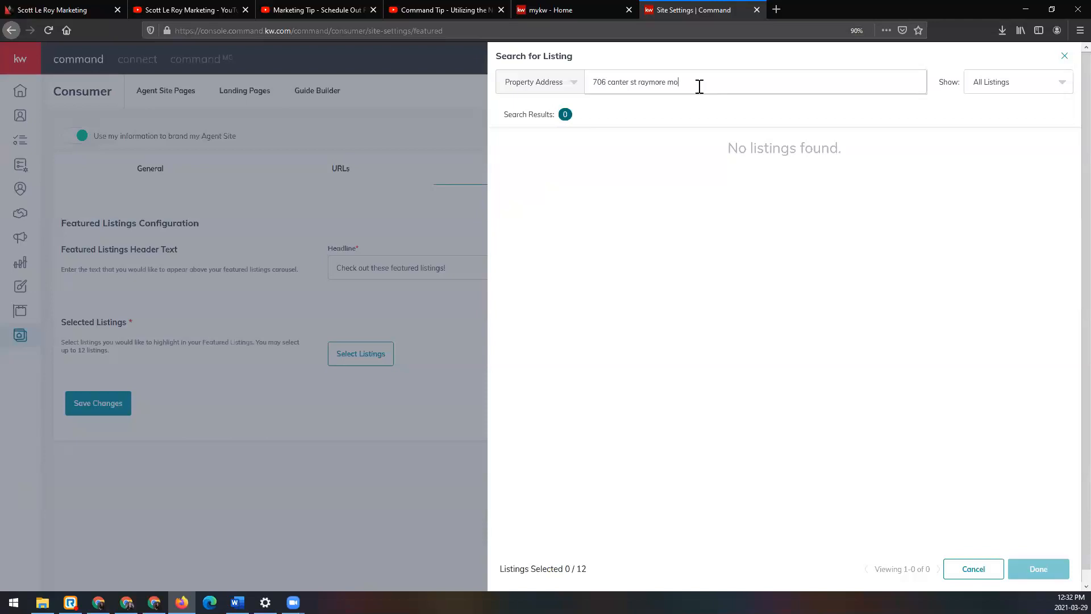
{"action": "key", "text": "BackSpace"}
{"action": "key", "text": "BackSpace"}
{"action": "key", "text": "BackSpace"}
{"action": "key", "text": "BackSpace"}
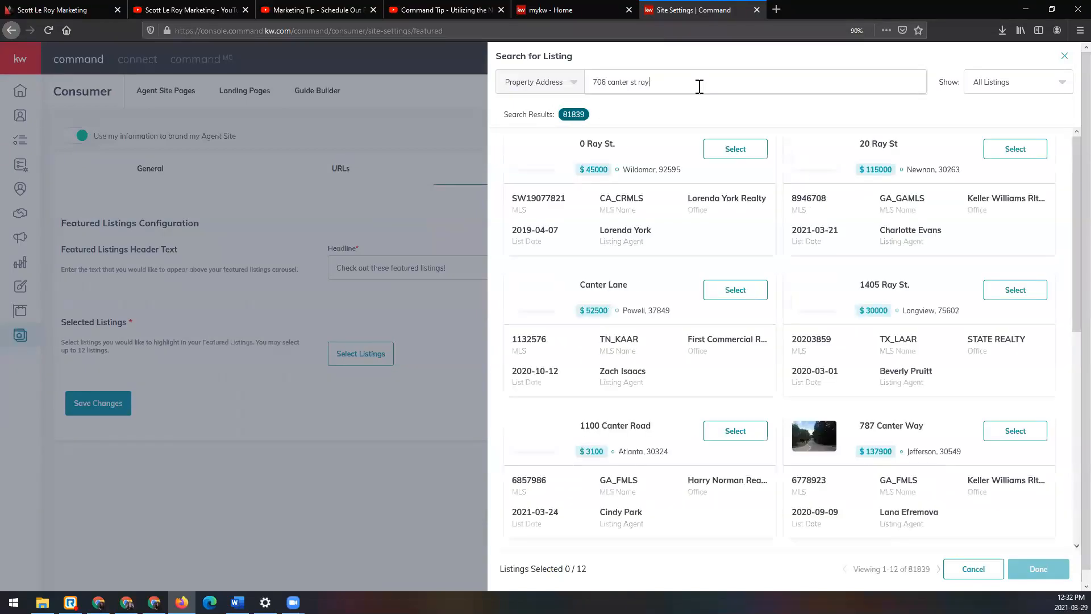
{"action": "type", "text": "more mo"}
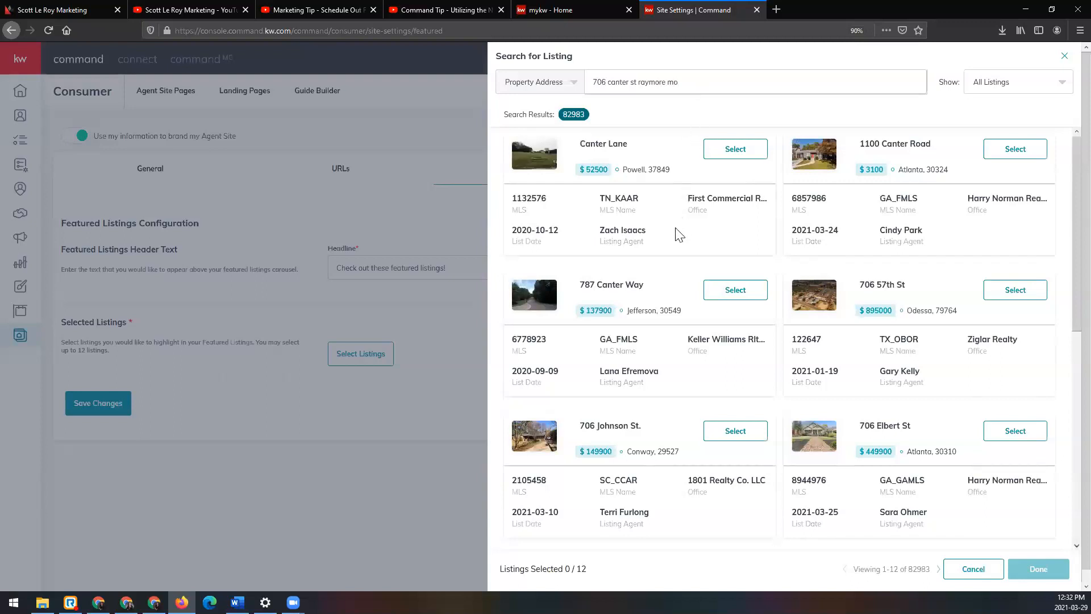
{"action": "scroll", "coordinate": [677, 235], "scroll_direction": "down", "scroll_amount": 3}
{"action": "scroll", "coordinate": [677, 236], "scroll_direction": "down", "scroll_amount": 4}
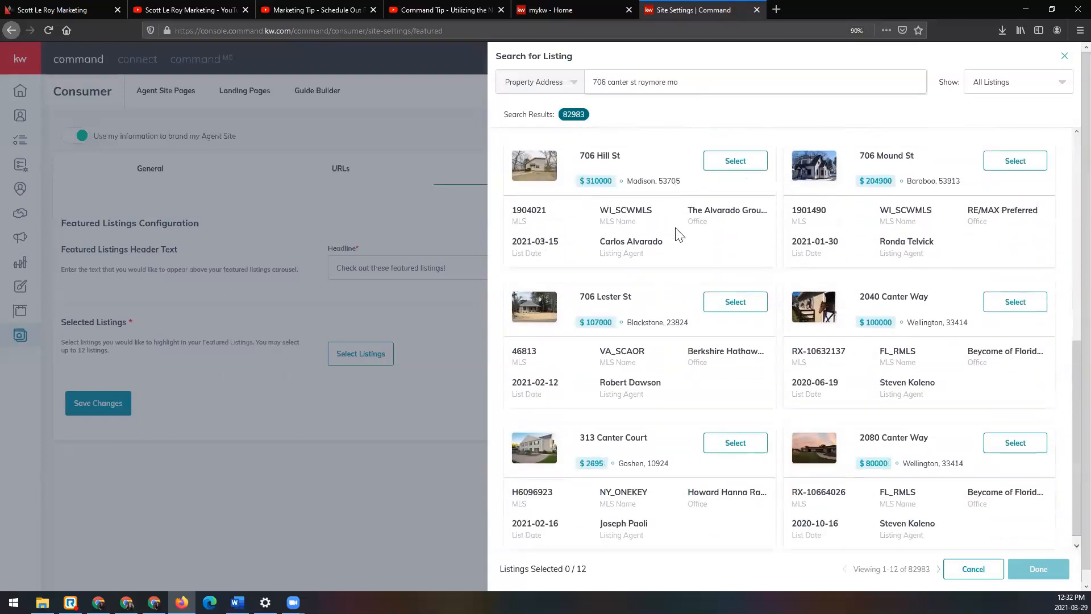
{"action": "scroll", "coordinate": [748, 358], "scroll_direction": "up", "scroll_amount": 7}
Step: Shorten the search to the street address only, look through the results and select the Atlanta listing priced at $3100
{"action": "key", "text": "BackSpace"}
{"action": "key", "text": "BackSpace"}
{"action": "key", "text": "BackSpace"}
{"action": "key", "text": "BackSpace"}
{"action": "key", "text": "BackSpace"}
{"action": "key", "text": "BackSpace"}
{"action": "key", "text": "BackSpace"}
{"action": "key", "text": "BackSpace"}
{"action": "key", "text": "BackSpace"}
{"action": "key", "text": "BackSpace"}
{"action": "key", "text": "BackSpace"}
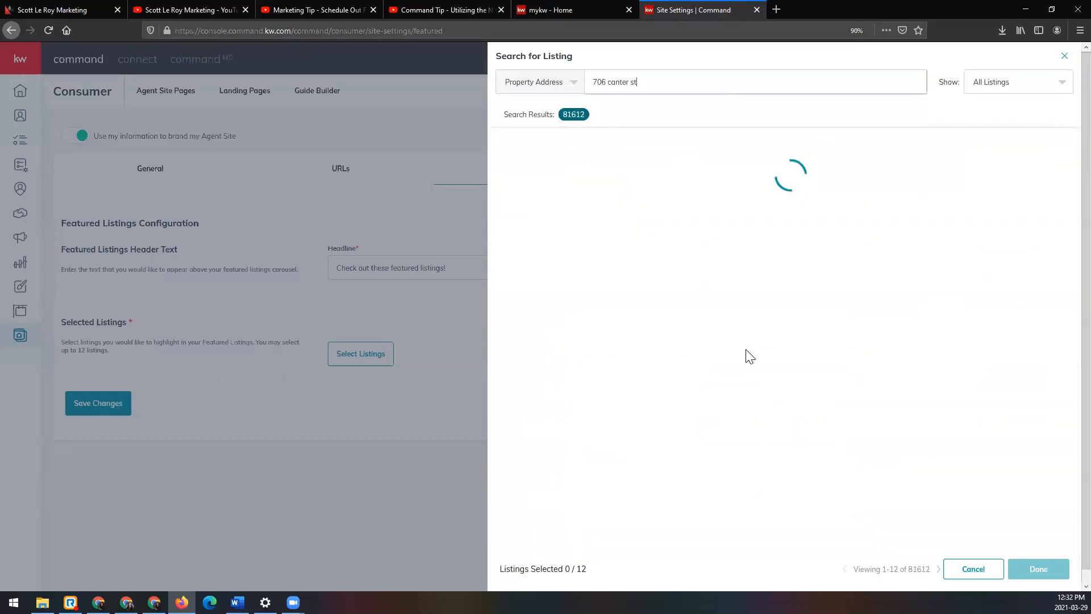
{"action": "scroll", "coordinate": [751, 338], "scroll_direction": "down", "scroll_amount": 2}
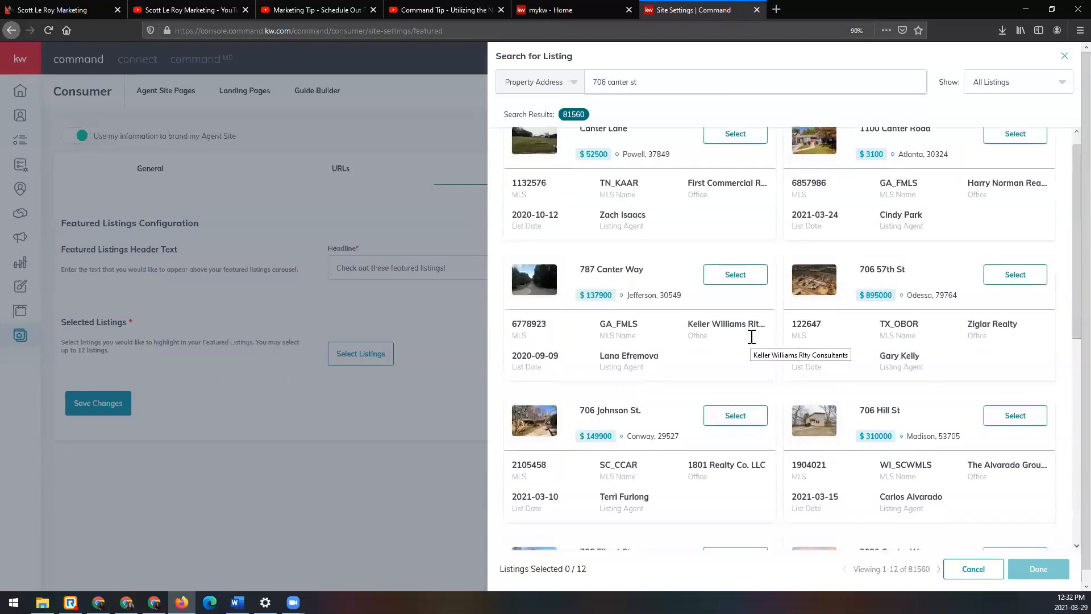
{"action": "scroll", "coordinate": [751, 342], "scroll_direction": "down", "scroll_amount": 5}
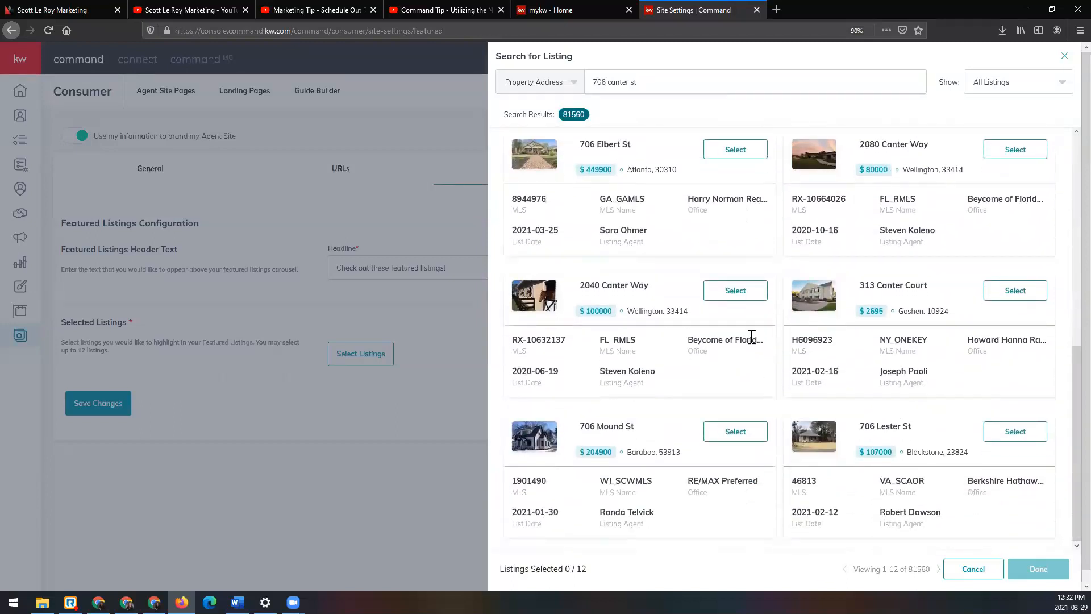
{"action": "scroll", "coordinate": [751, 337], "scroll_direction": "up", "scroll_amount": 7}
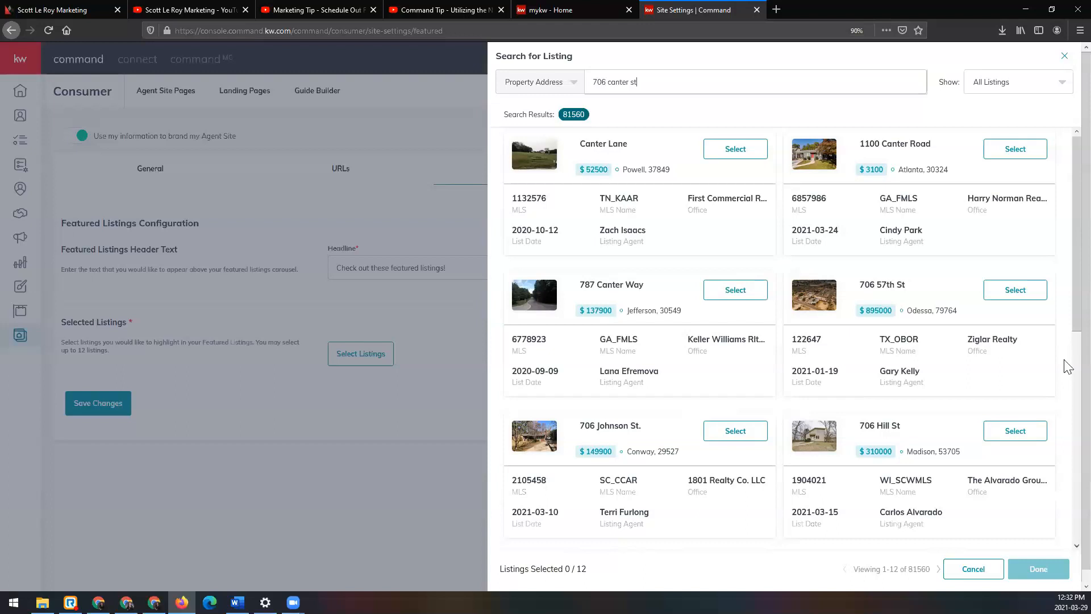
{"action": "left_click", "coordinate": [1002, 161]}
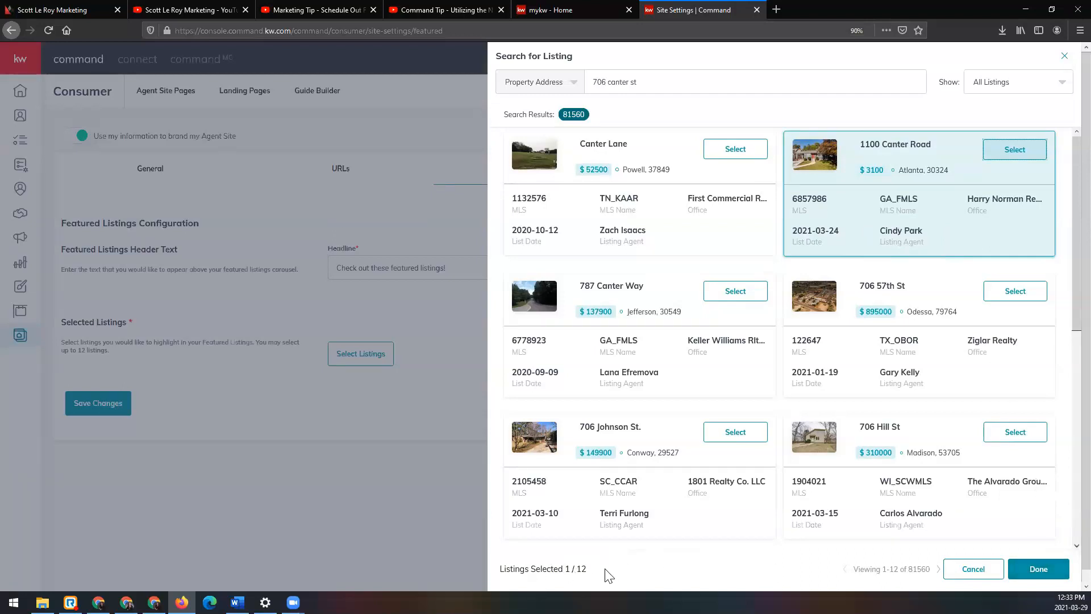
Step: Confirm the Atlanta listing as selected, reopen the featured listing selection and search All Listings by property address for "canter"
{"action": "left_click", "coordinate": [1037, 575]}
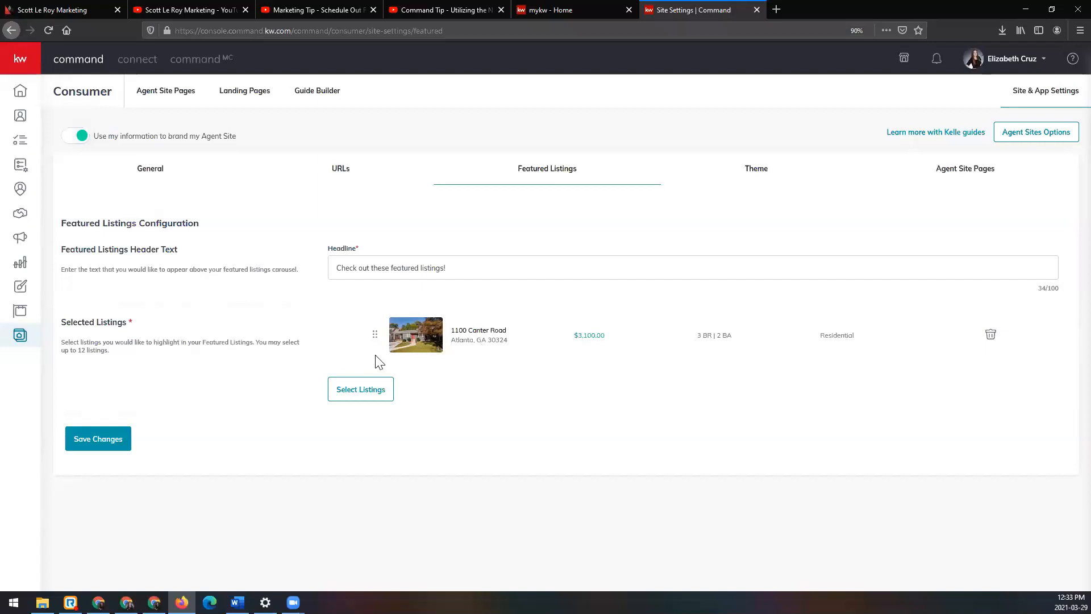
{"action": "left_click", "coordinate": [368, 393]}
{"action": "left_click", "coordinate": [800, 85]}
{"action": "type", "text": "canter"}
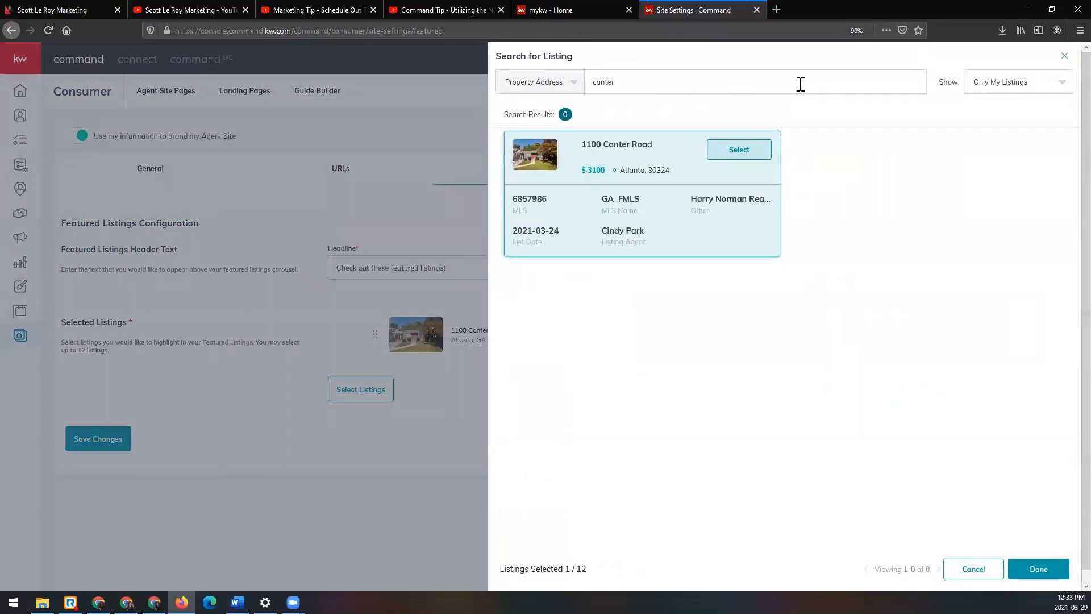
{"action": "left_click", "coordinate": [999, 89]}
{"action": "left_click", "coordinate": [1005, 108]}
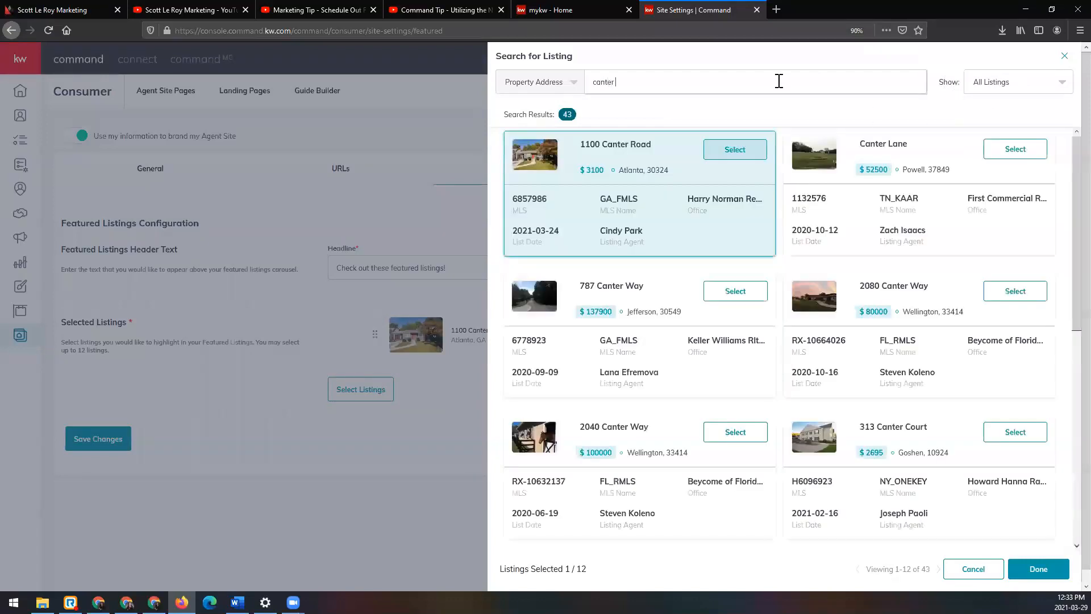
Step: Add the Powell listing priced at $52500 to the featured listings, move it above the Atlanta listing and restore the original order
{"action": "left_click", "coordinate": [1027, 154]}
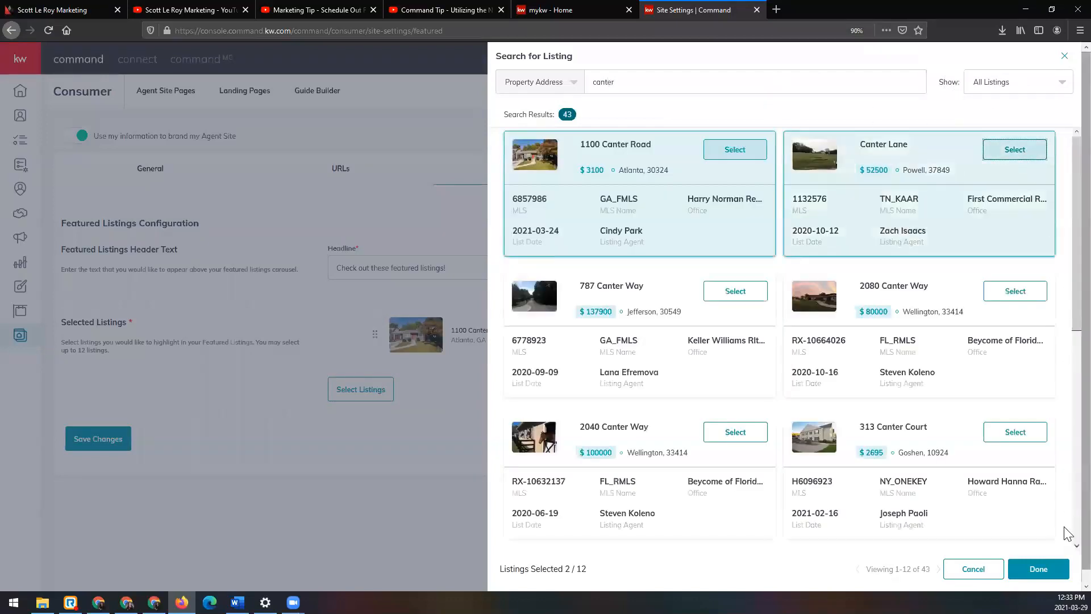
{"action": "left_click", "coordinate": [1044, 568]}
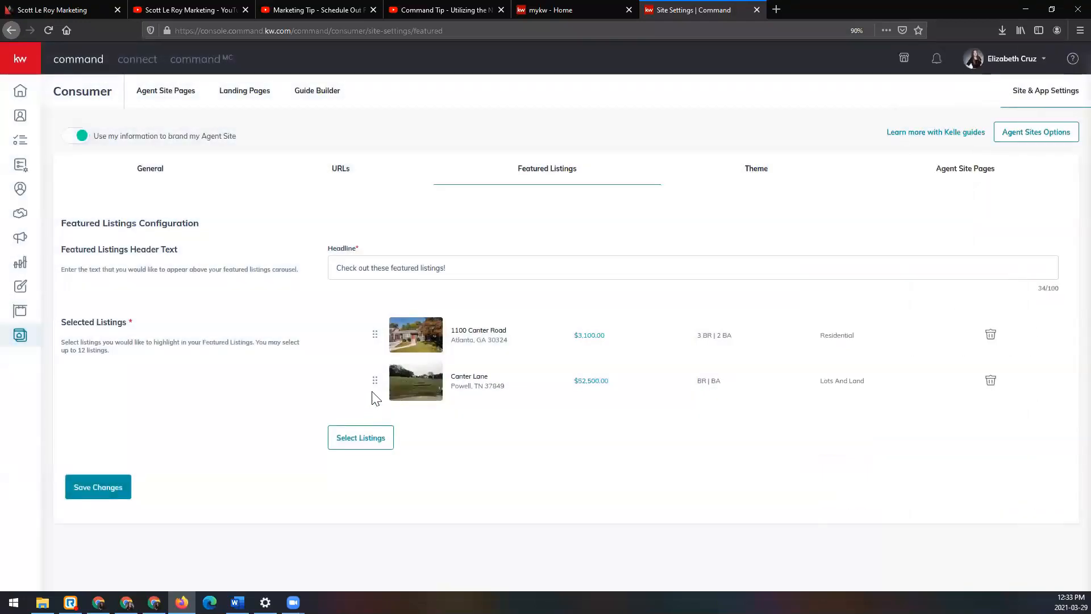
{"action": "left_click_drag", "start_coordinate": [375, 380], "coordinate": [372, 335]}
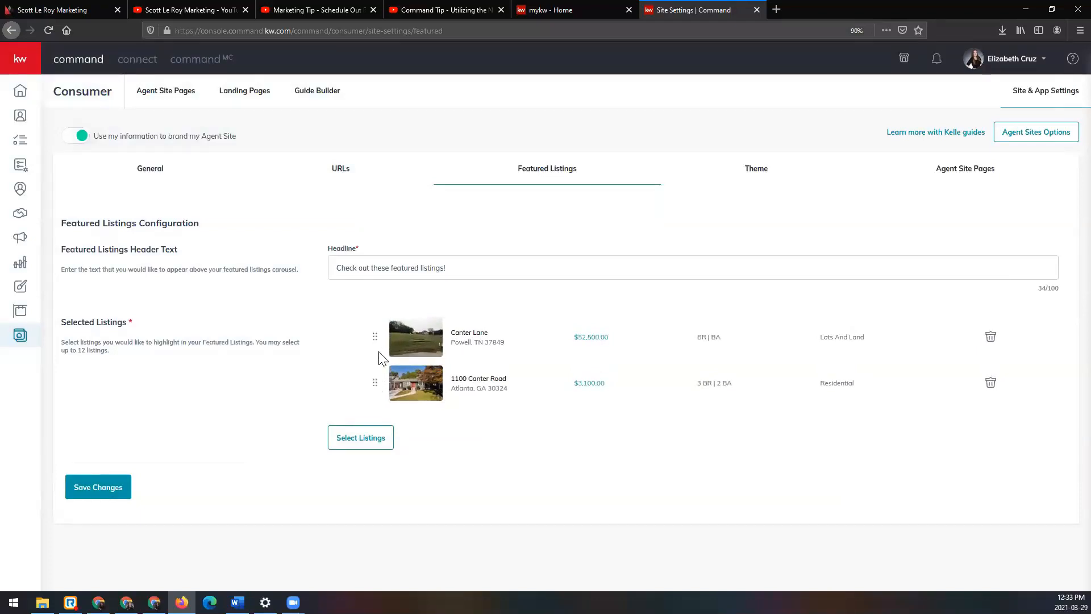
{"action": "left_click_drag", "start_coordinate": [375, 386], "coordinate": [369, 341]}
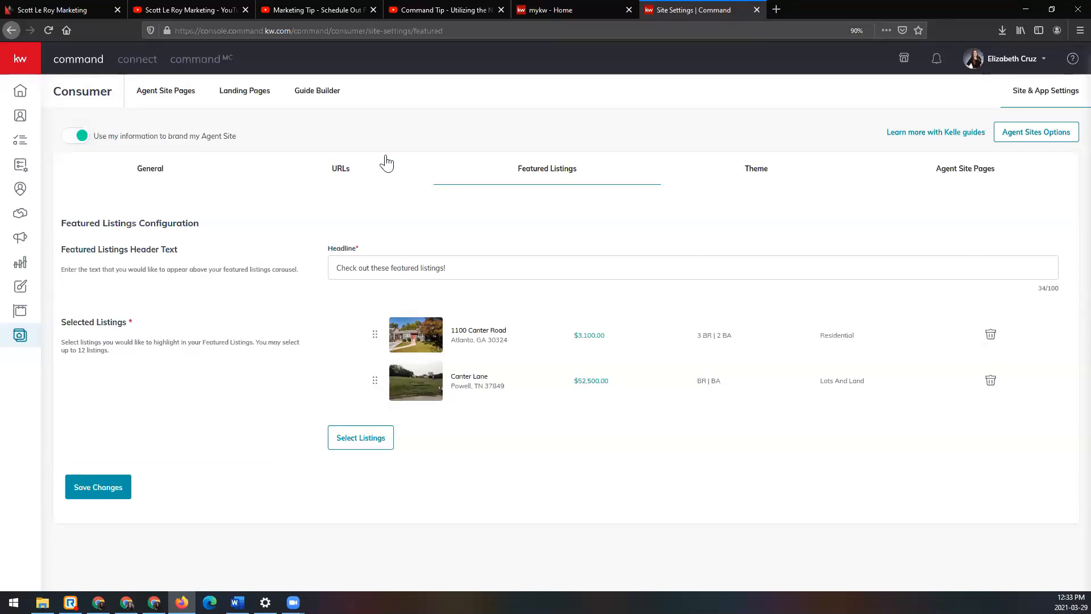
Step: Open the configured agent site from the Agent Site Pages list, reload it and check the whole homepage for the featured listings
{"action": "left_click", "coordinate": [188, 94]}
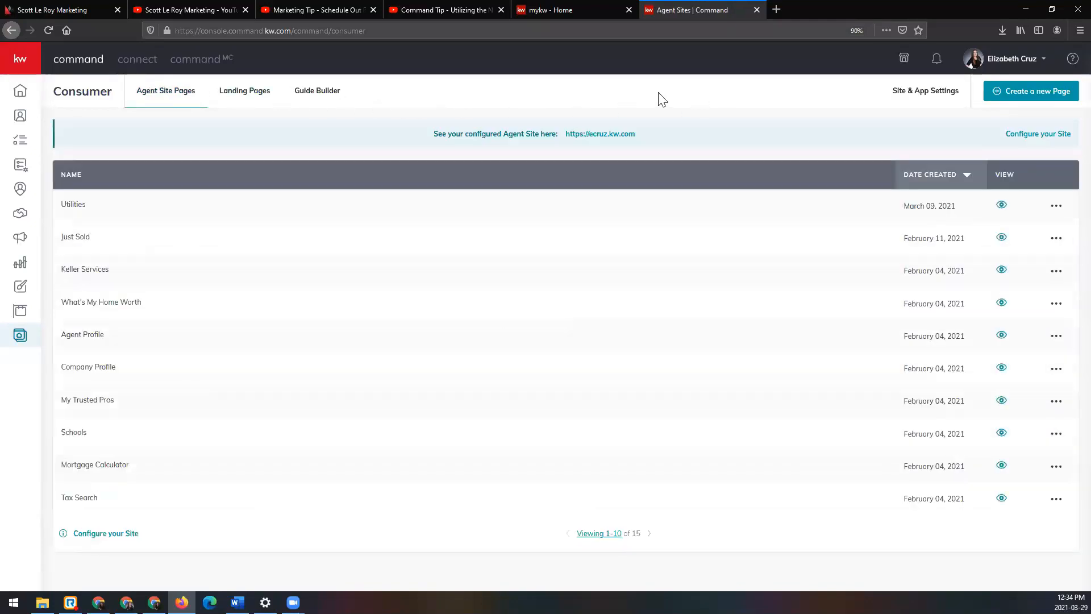
{"action": "left_click", "coordinate": [611, 135]}
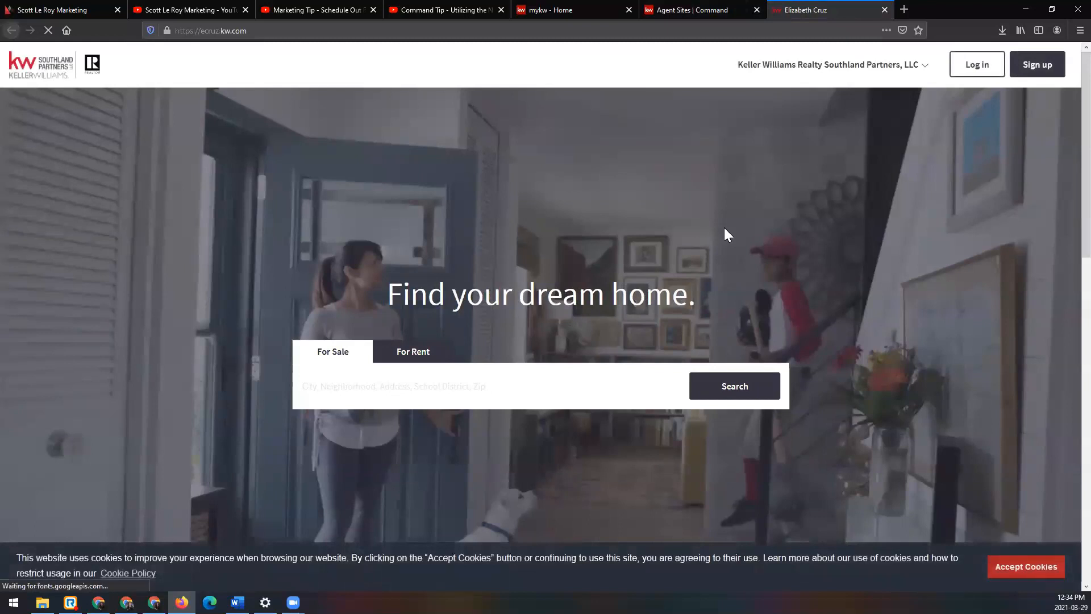
{"action": "scroll", "coordinate": [724, 227], "scroll_direction": "down", "scroll_amount": 8}
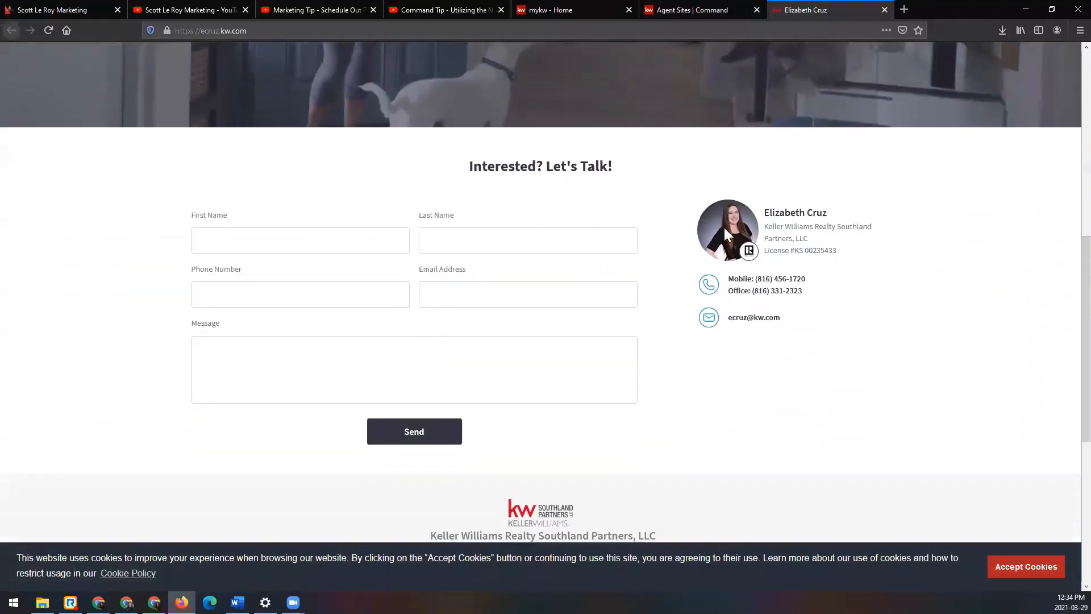
{"action": "scroll", "coordinate": [728, 234], "scroll_direction": "down", "scroll_amount": 4}
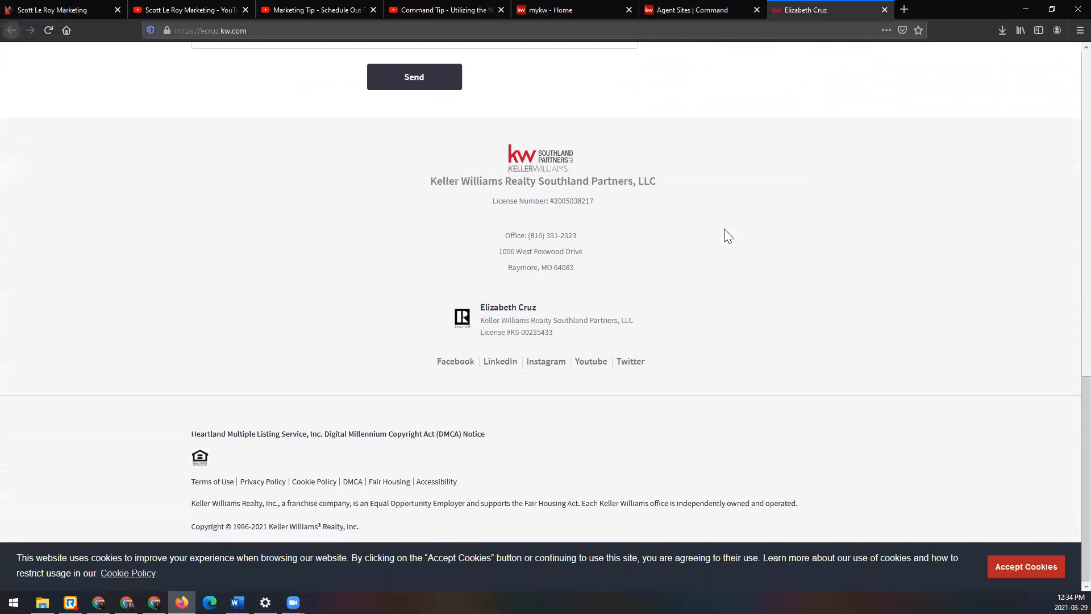
{"action": "scroll", "coordinate": [724, 229], "scroll_direction": "up", "scroll_amount": 12}
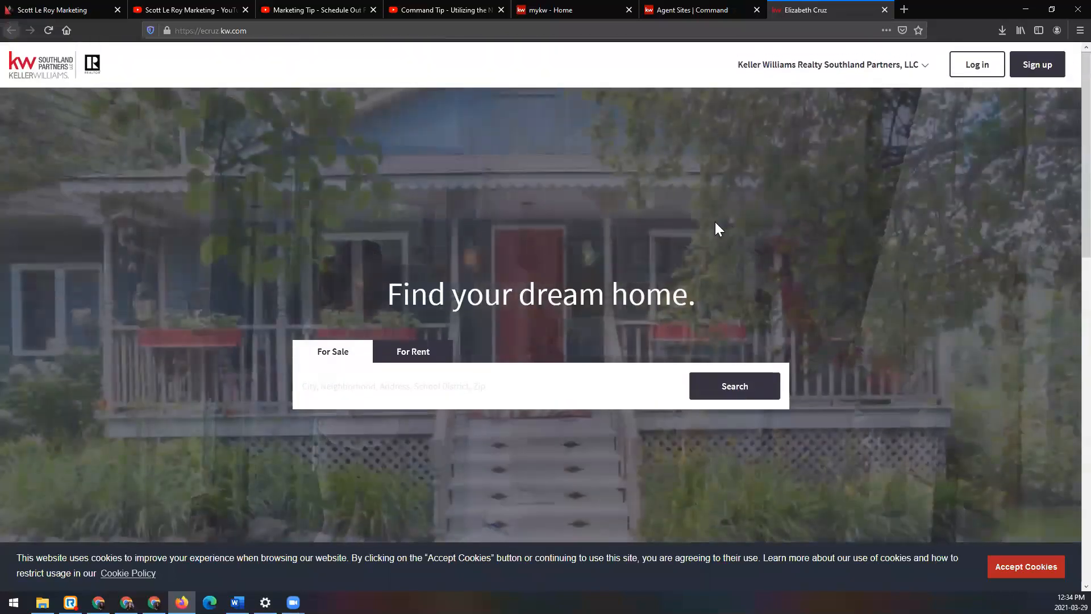
{"action": "left_click", "coordinate": [46, 30]}
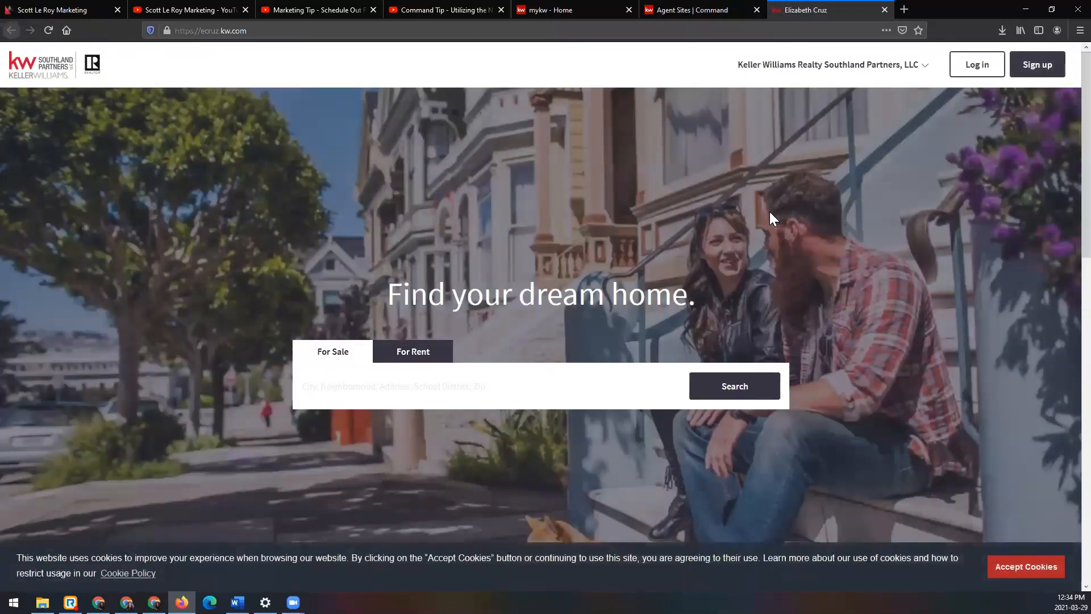
{"action": "scroll", "coordinate": [756, 221], "scroll_direction": "down", "scroll_amount": 12}
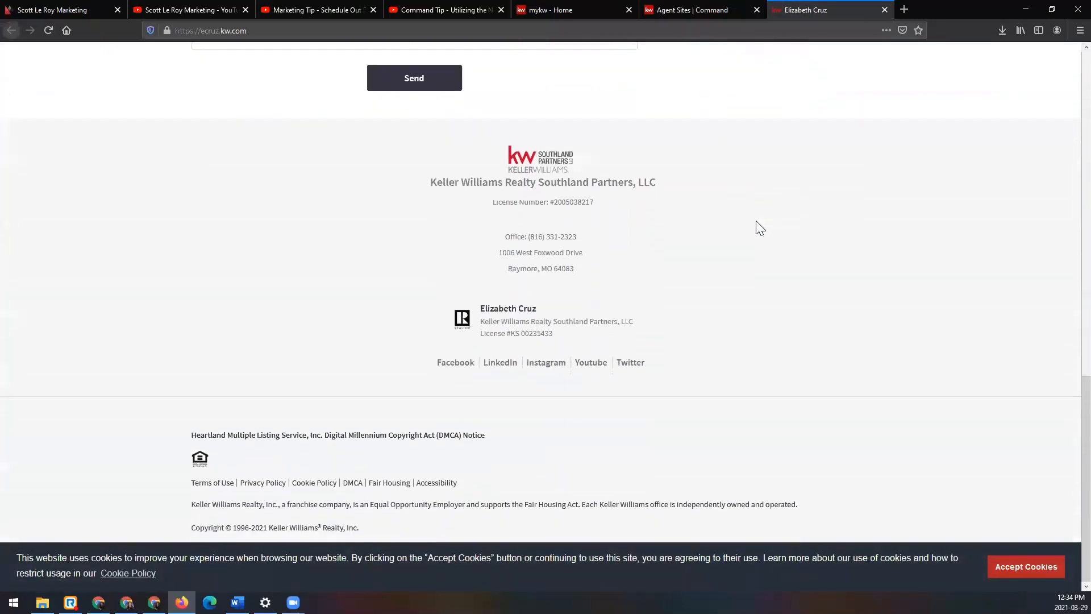
{"action": "scroll", "coordinate": [758, 224], "scroll_direction": "up", "scroll_amount": 12}
Step: Return to Command and reopen the agent site's Featured Listings settings
{"action": "left_click", "coordinate": [688, 9]}
{"action": "left_click", "coordinate": [239, 95]}
{"action": "left_click", "coordinate": [926, 98]}
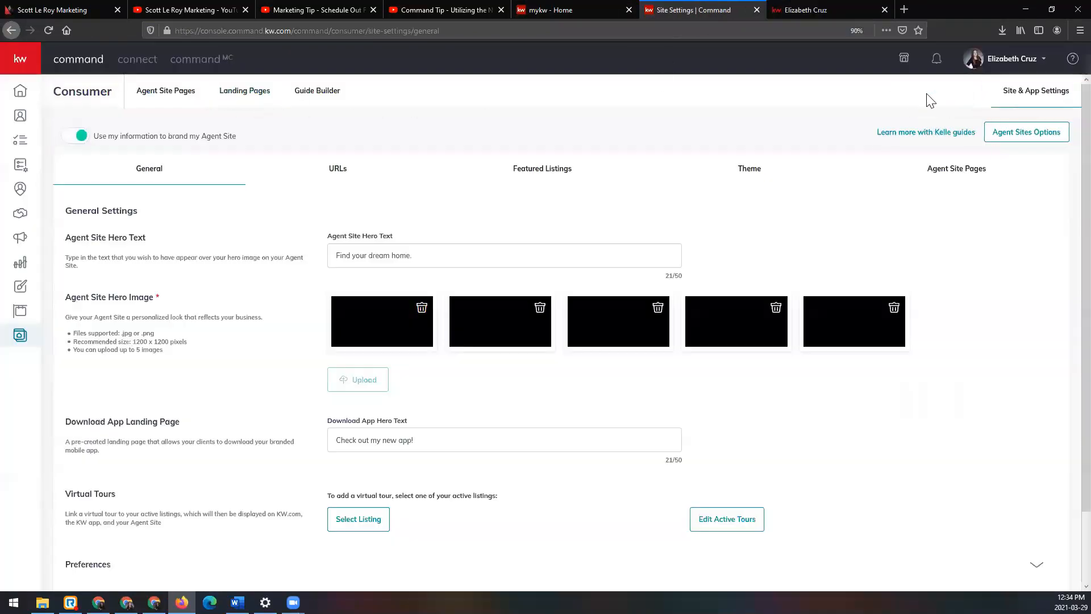
{"action": "left_click", "coordinate": [571, 175]}
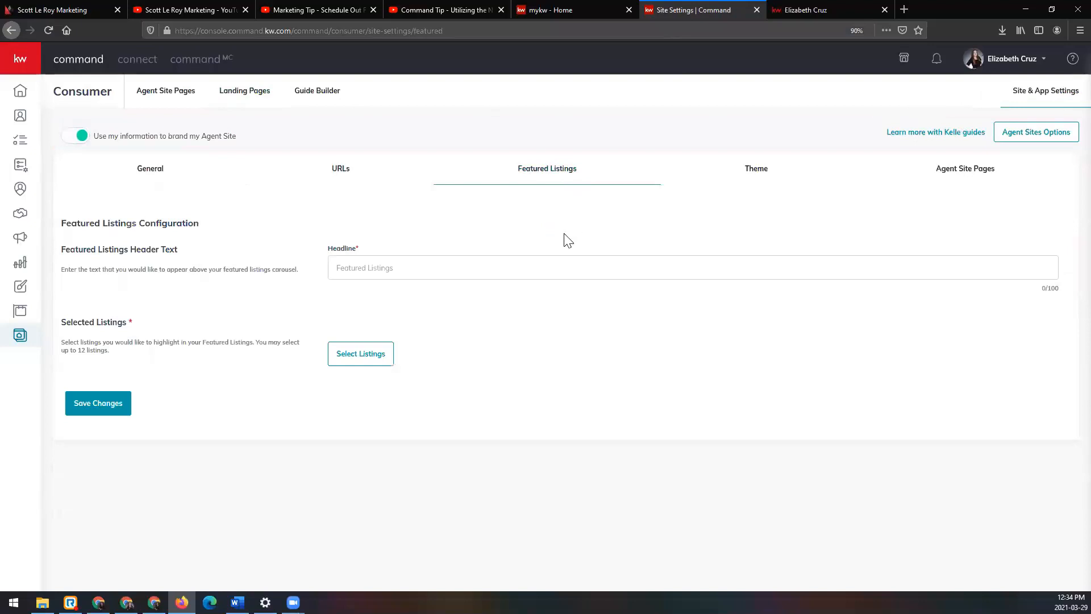
Step: Search All Listings by property address for "canter", add the Atlanta listing priced at $3100 to the featured listings and save the changes
{"action": "left_click", "coordinate": [374, 355]}
{"action": "left_click", "coordinate": [665, 84]}
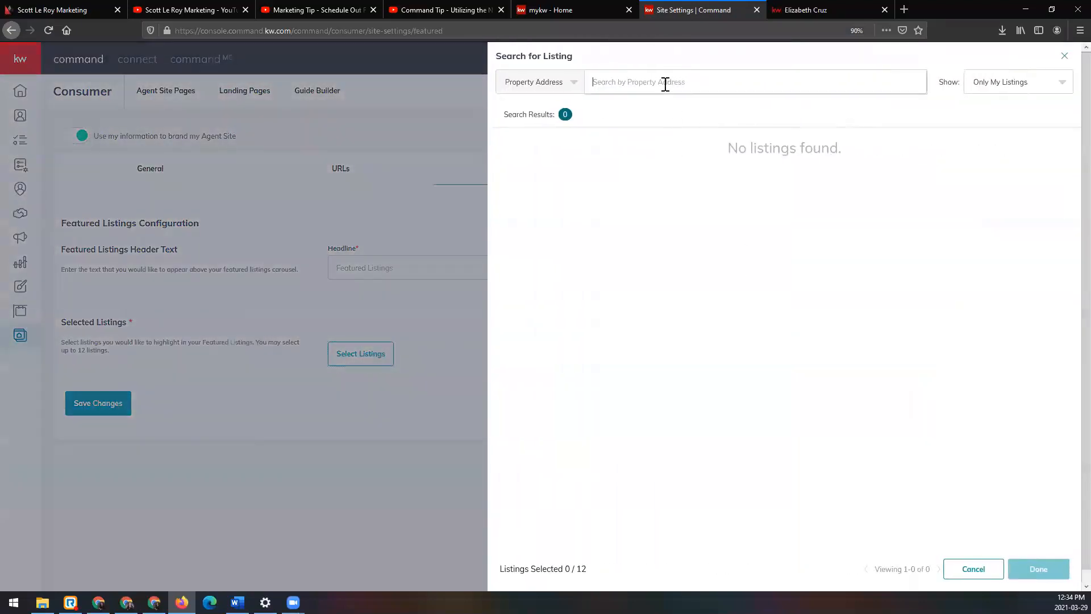
{"action": "type", "text": "canter"}
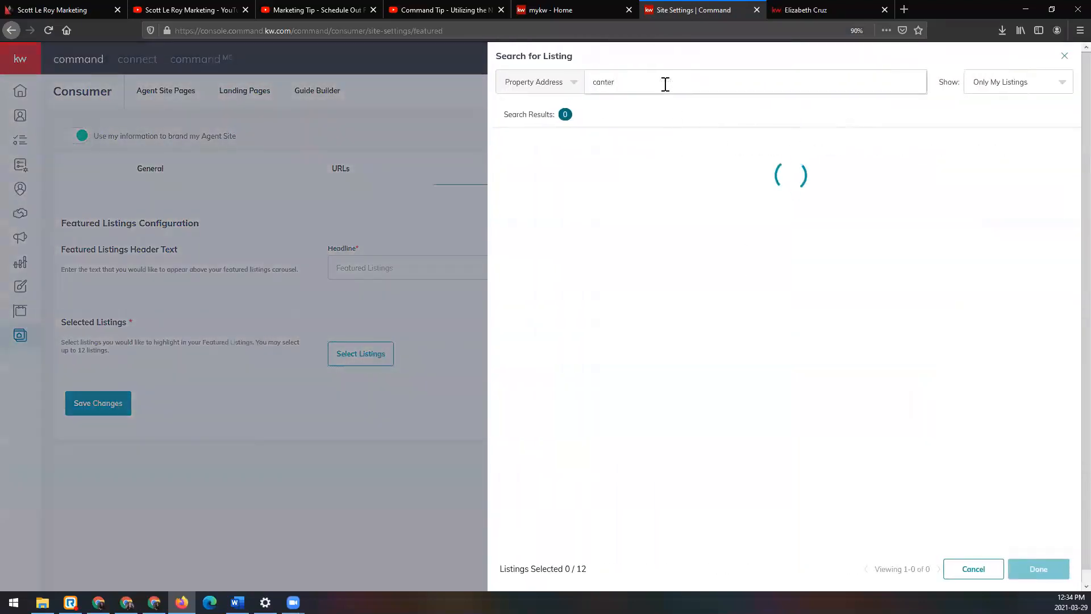
{"action": "left_click", "coordinate": [1003, 82]}
{"action": "left_click", "coordinate": [1010, 111]}
{"action": "left_click", "coordinate": [742, 86]}
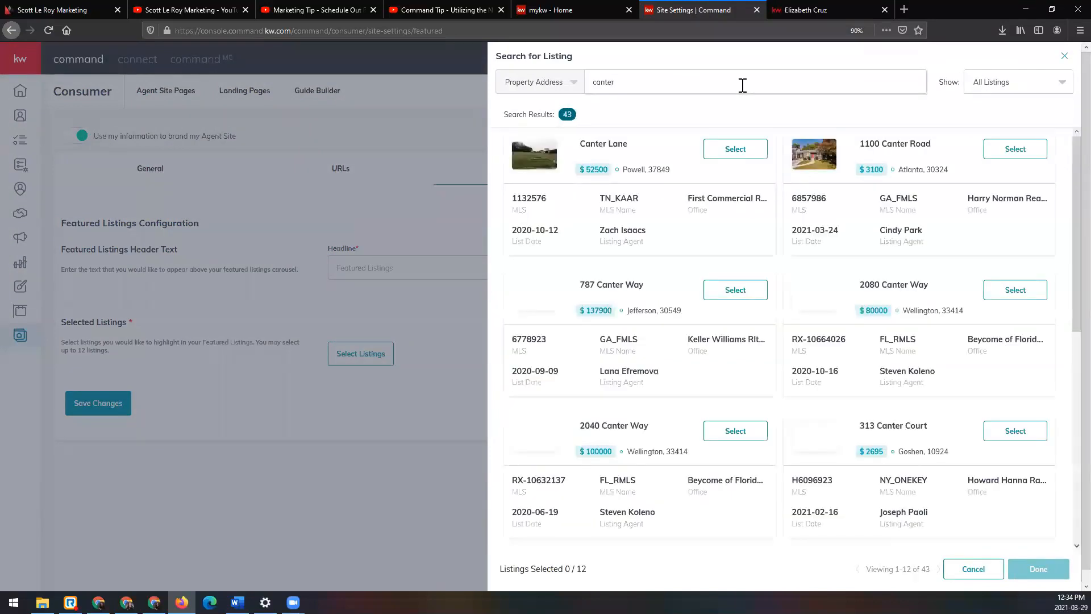
{"action": "left_click", "coordinate": [1015, 149]}
{"action": "left_click", "coordinate": [1050, 569]}
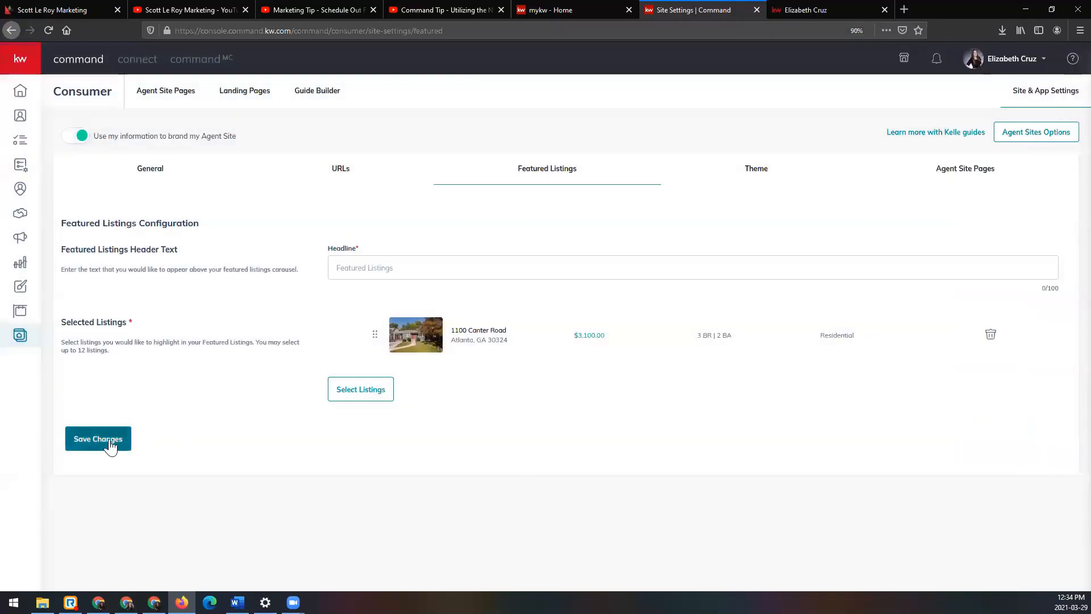
{"action": "left_click", "coordinate": [99, 445]}
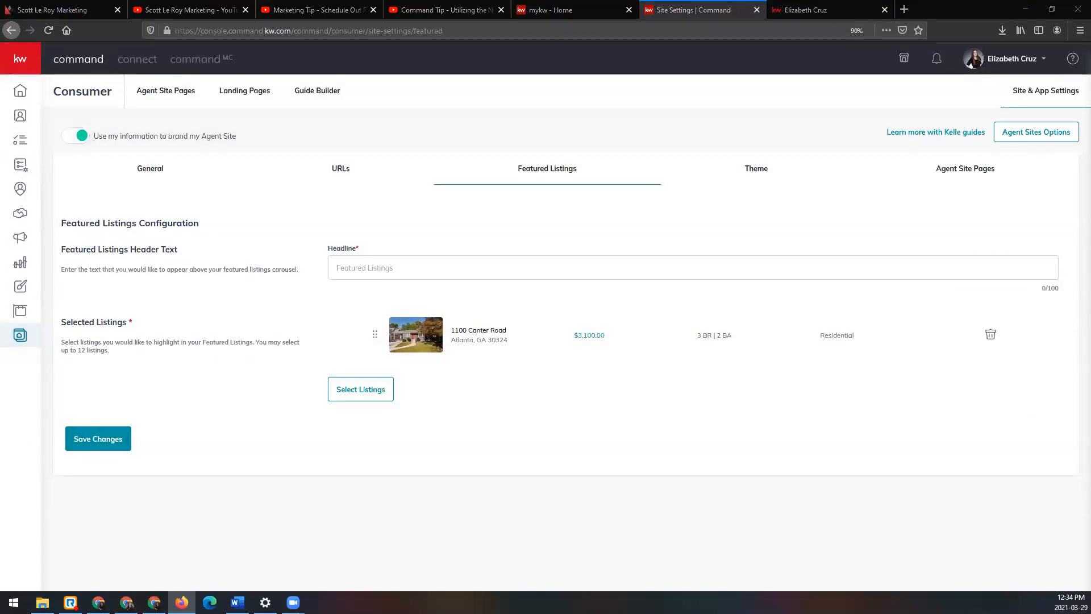
Step: Reload the open agent site, check its homepage for the saved featured listing and close the site
{"action": "left_click", "coordinate": [845, 10]}
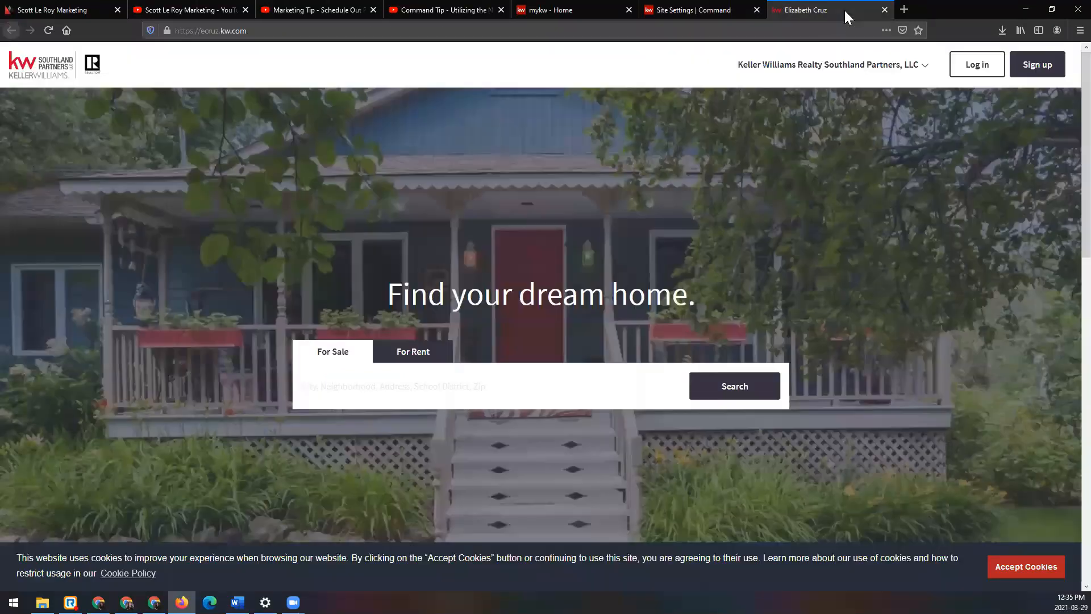
{"action": "left_click", "coordinate": [49, 30]}
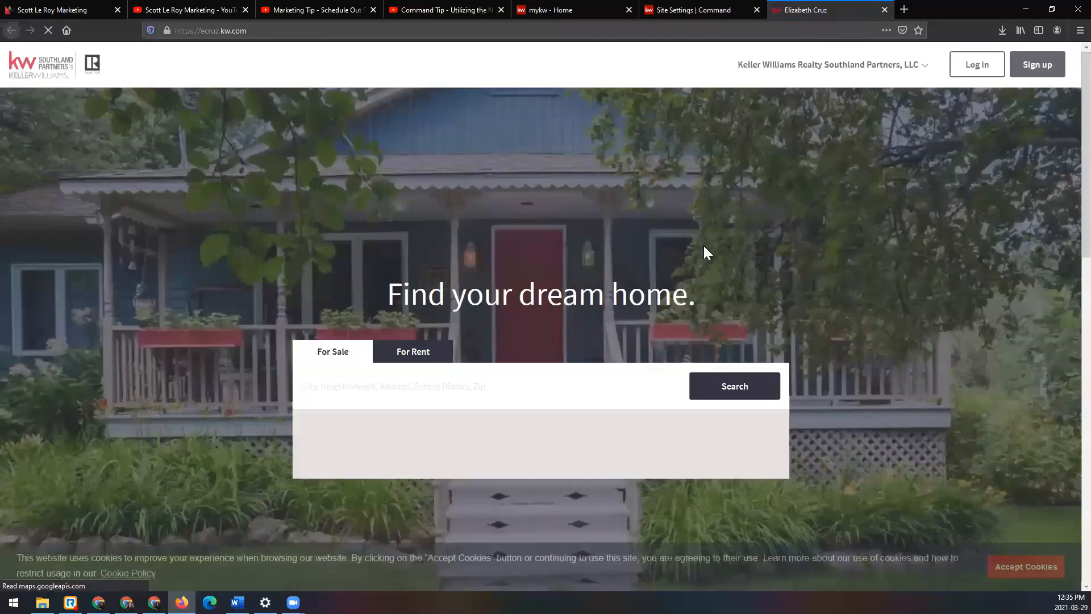
{"action": "scroll", "coordinate": [844, 267], "scroll_direction": "down", "scroll_amount": 6}
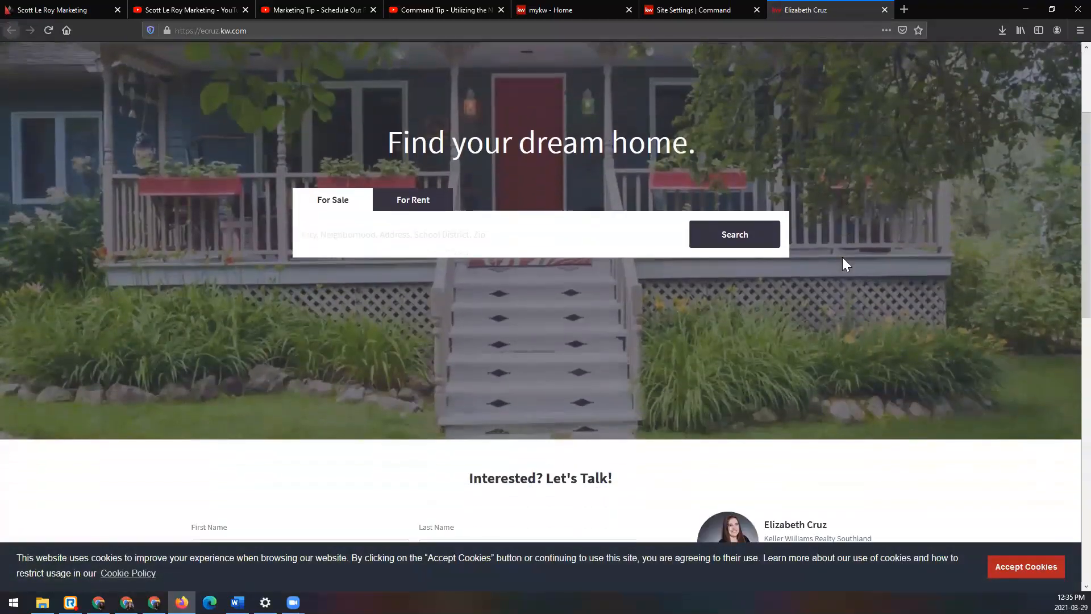
{"action": "scroll", "coordinate": [846, 263], "scroll_direction": "down", "scroll_amount": 6}
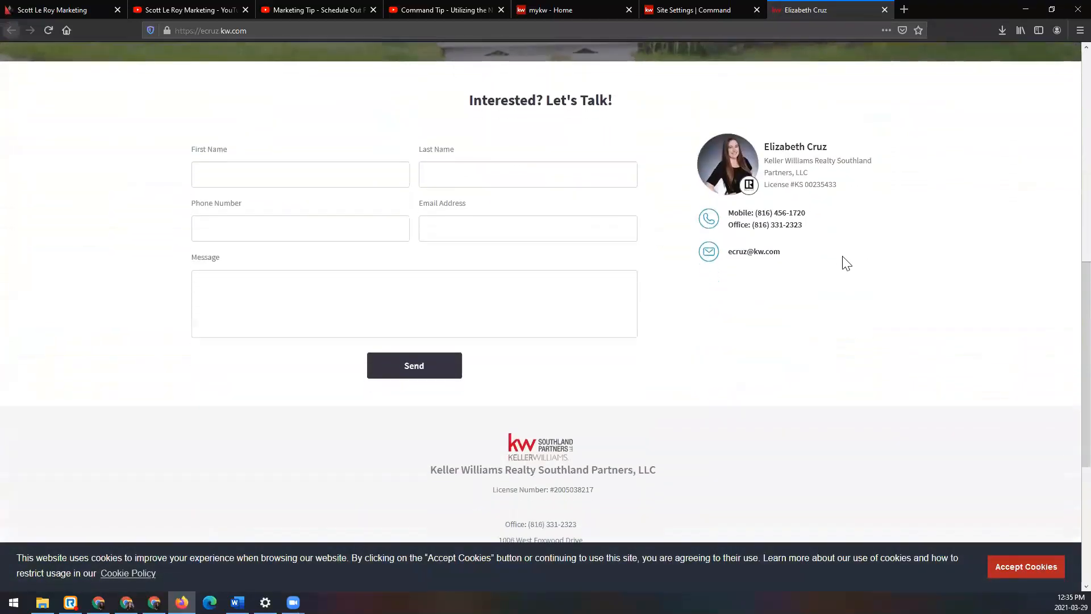
{"action": "scroll", "coordinate": [847, 263], "scroll_direction": "up", "scroll_amount": 4}
{"action": "scroll", "coordinate": [847, 263], "scroll_direction": "up", "scroll_amount": 8}
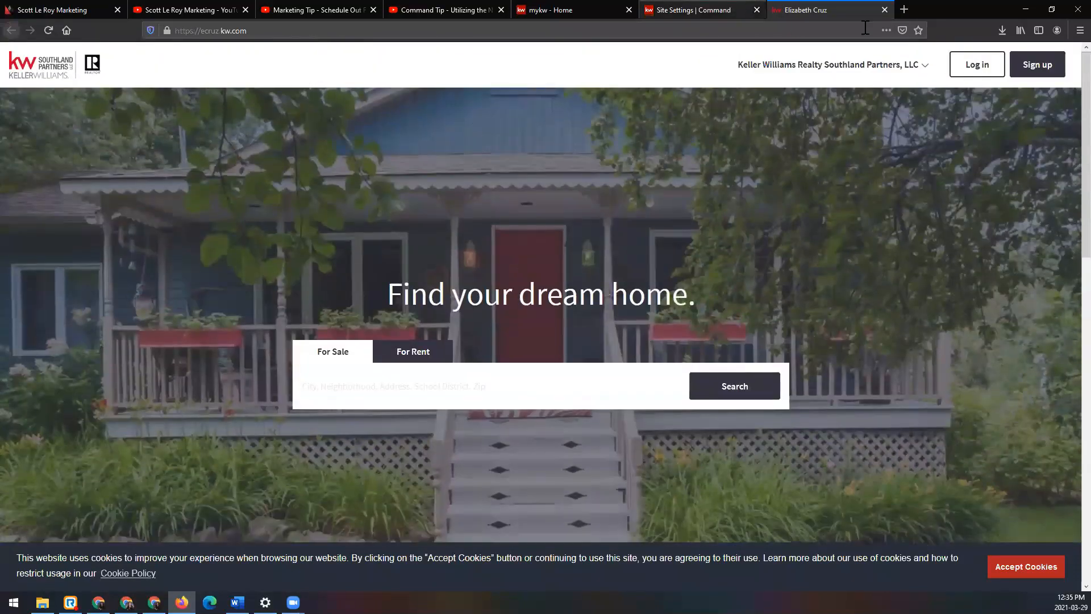
{"action": "left_click", "coordinate": [884, 10]}
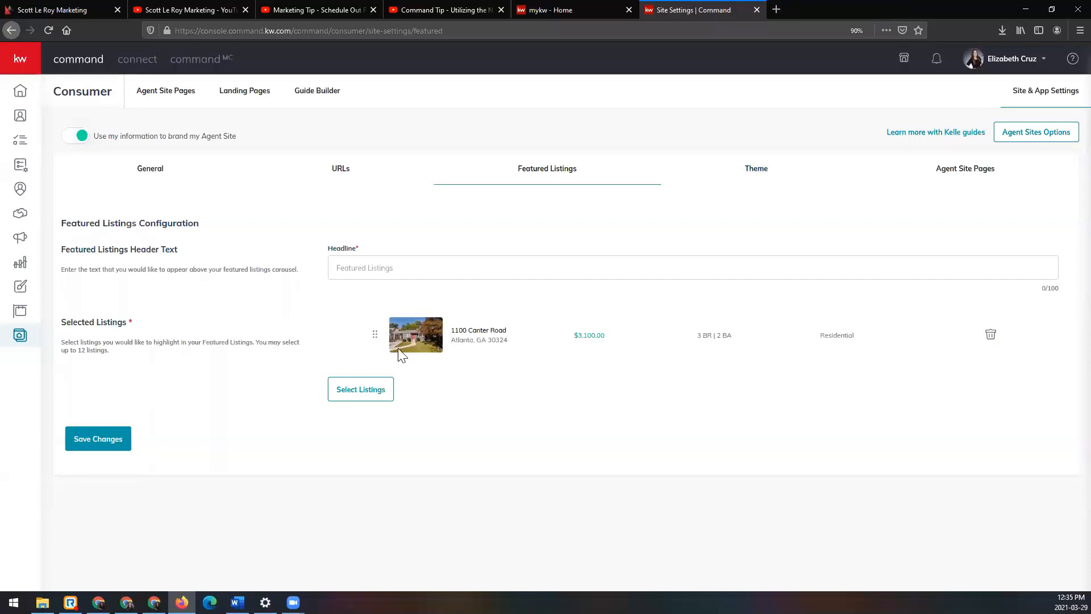
Step: Reopen the live agent site from Agent Site Pages, examine the area around the "Interested? Let's Talk!" heading and close the site
{"action": "left_click", "coordinate": [159, 101]}
{"action": "left_click", "coordinate": [601, 137]}
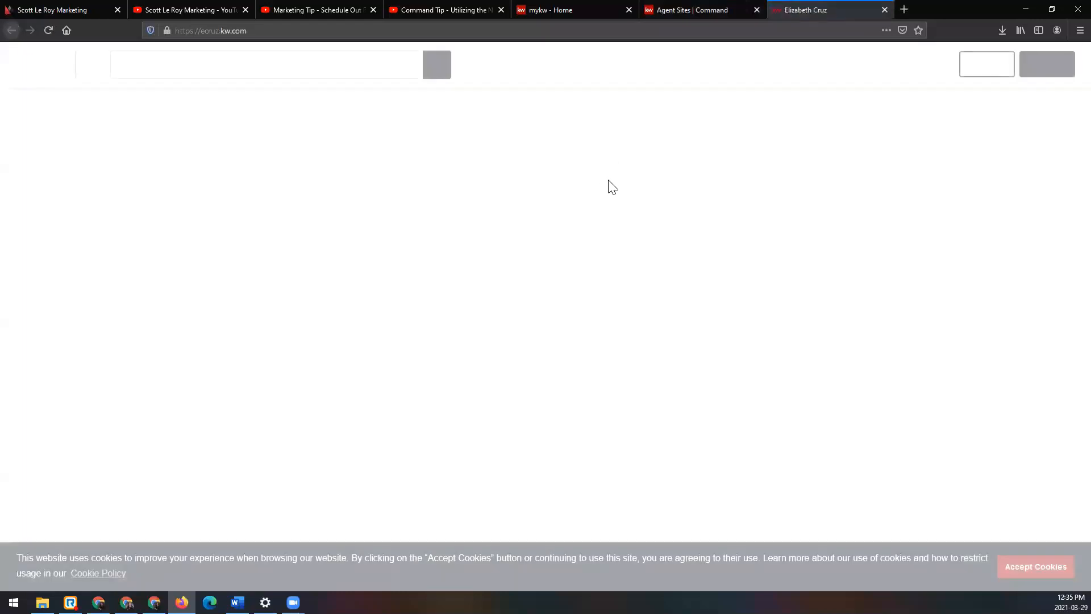
{"action": "scroll", "coordinate": [593, 226], "scroll_direction": "down", "scroll_amount": 15}
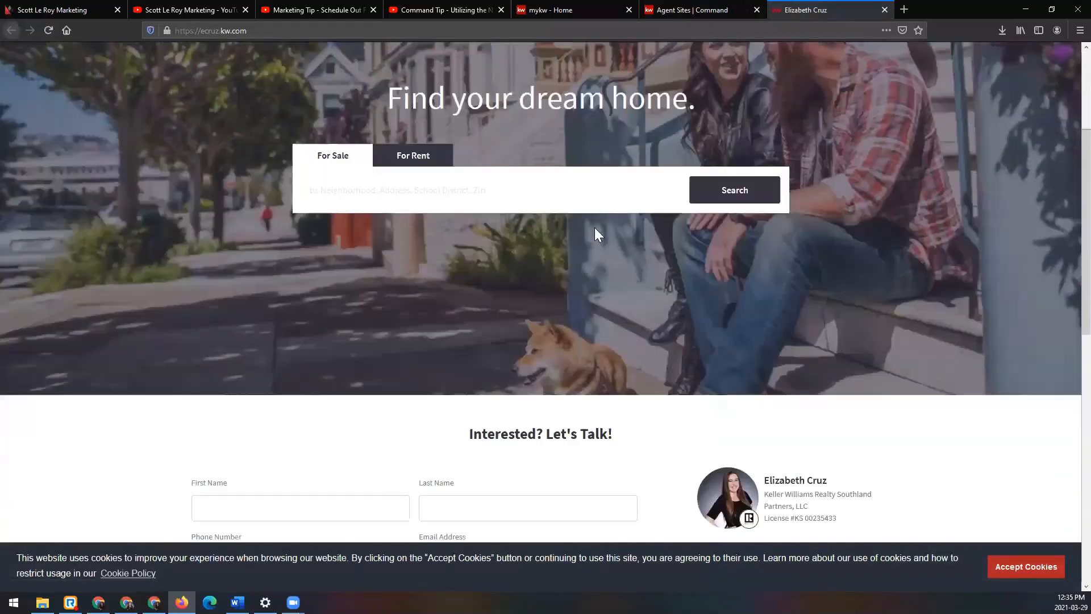
{"action": "scroll", "coordinate": [380, 208], "scroll_direction": "up", "scroll_amount": 15}
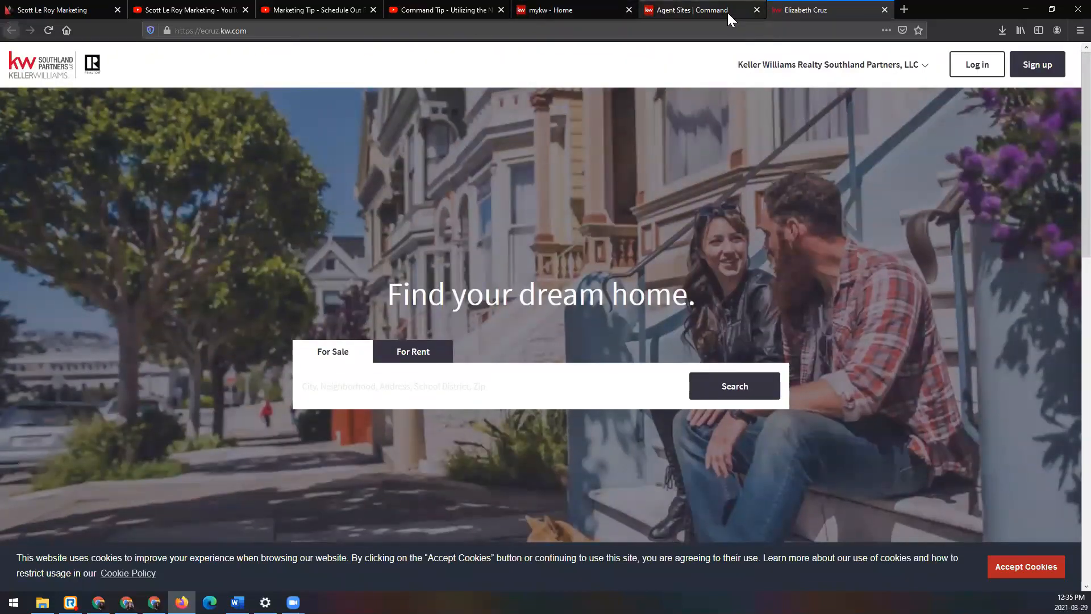
{"action": "scroll", "coordinate": [793, 258], "scroll_direction": "down", "scroll_amount": 7}
{"action": "scroll", "coordinate": [792, 258], "scroll_direction": "down", "scroll_amount": 2}
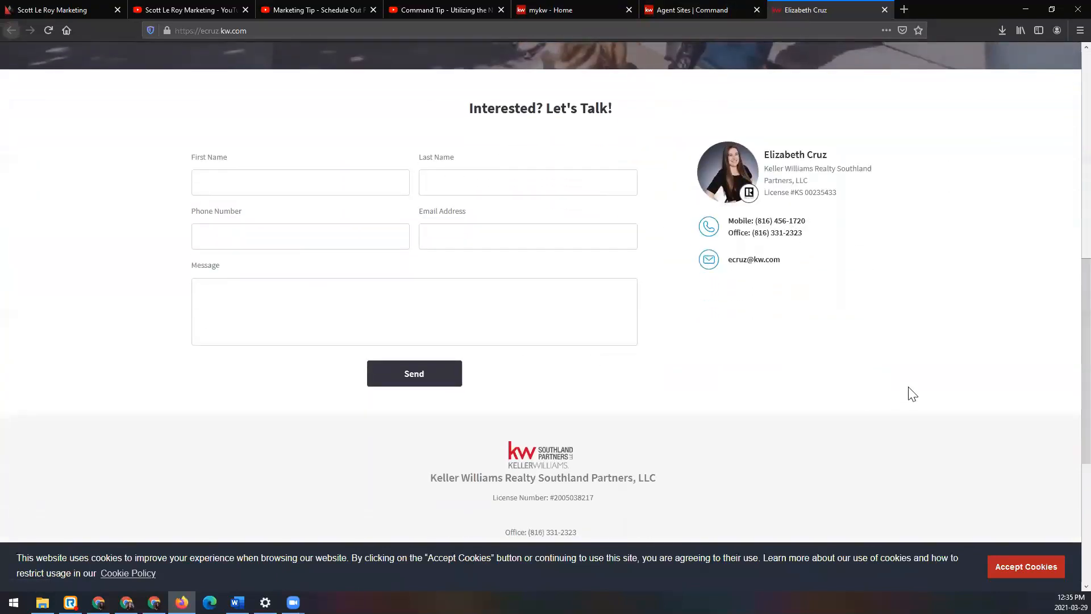
{"action": "left_click_drag", "start_coordinate": [469, 107], "coordinate": [616, 122]}
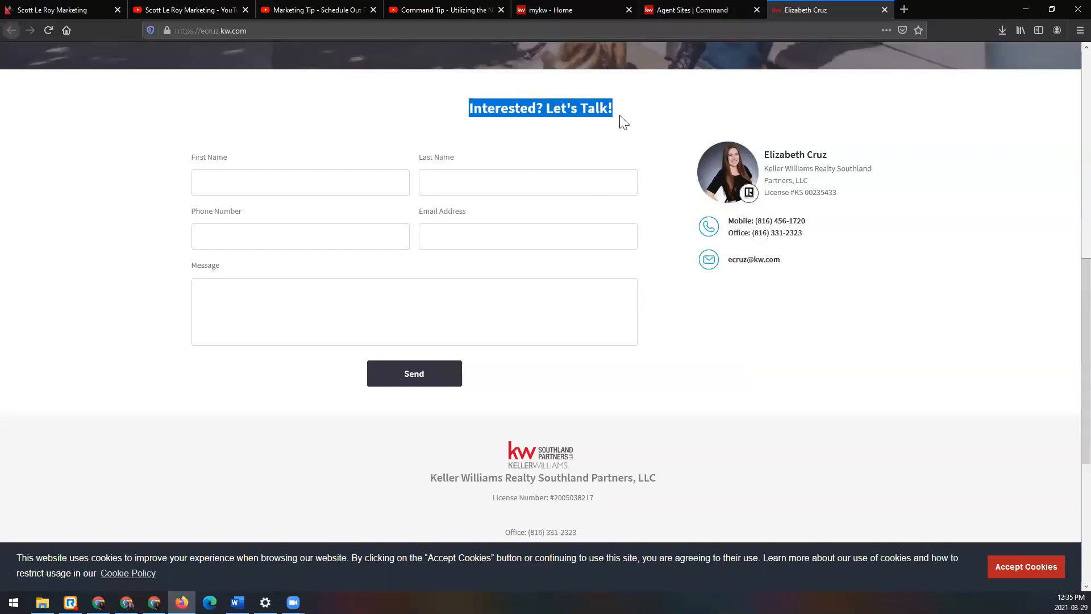
{"action": "left_click", "coordinate": [565, 110]}
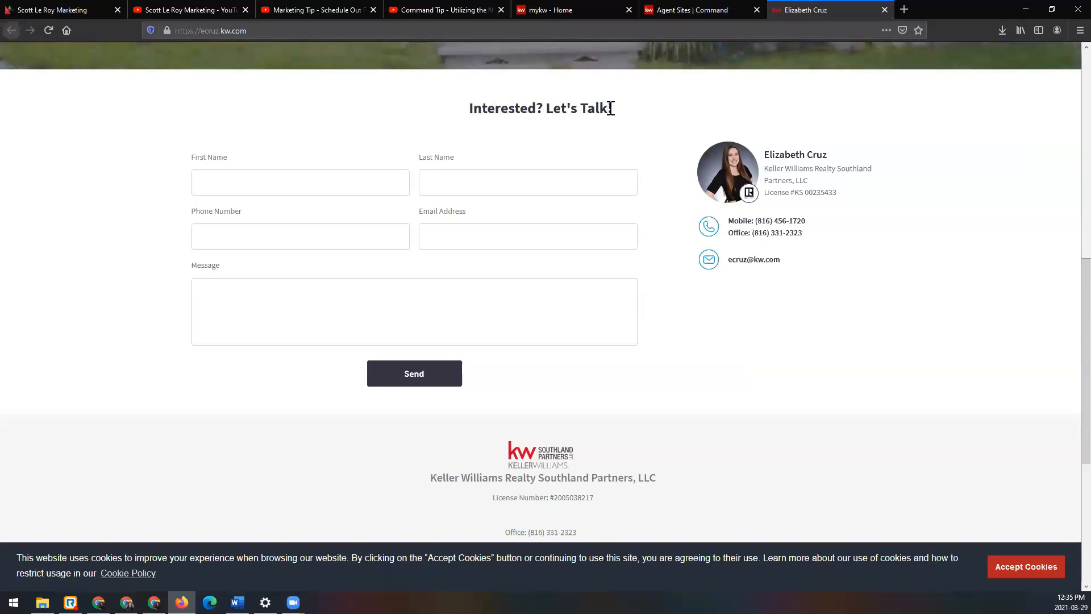
{"action": "scroll", "coordinate": [938, 364], "scroll_direction": "up", "scroll_amount": 10}
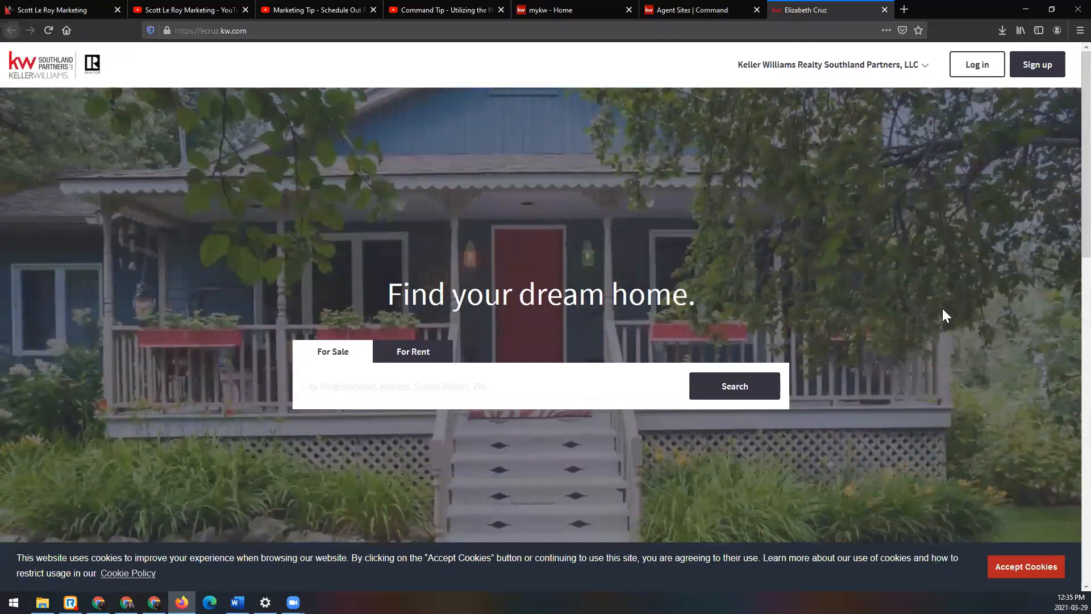
{"action": "left_click", "coordinate": [885, 10]}
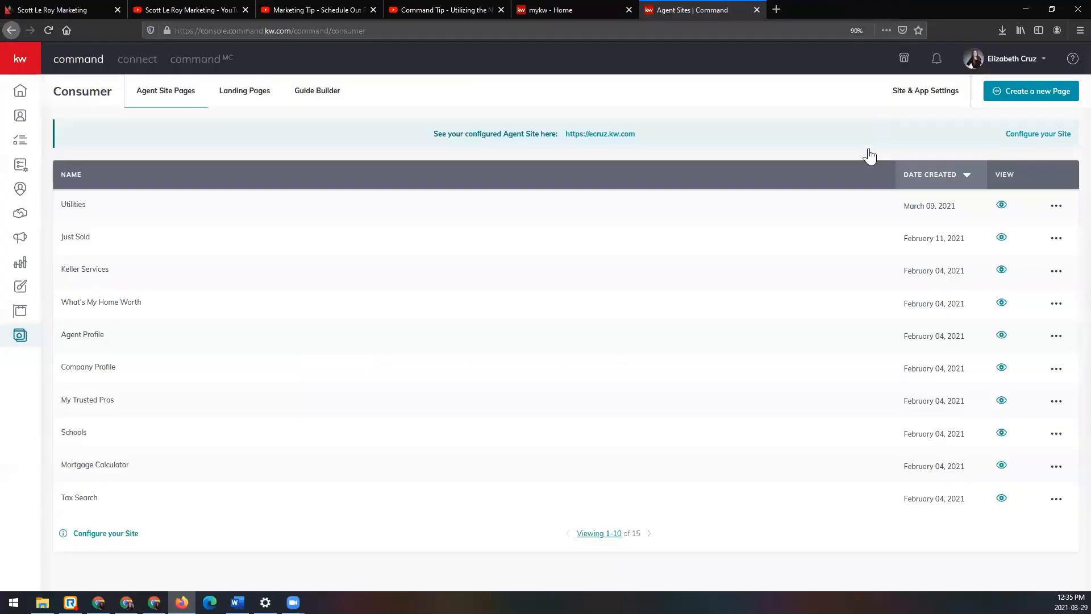
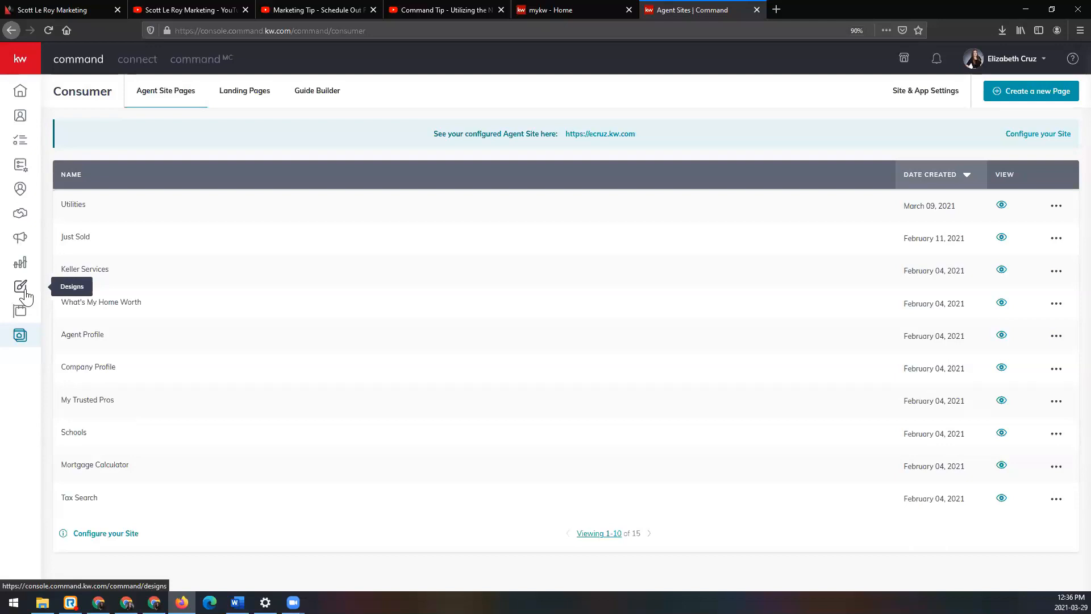
Step: Go to Designs and create a new Print design to reach the print templates
{"action": "left_click", "coordinate": [34, 65]}
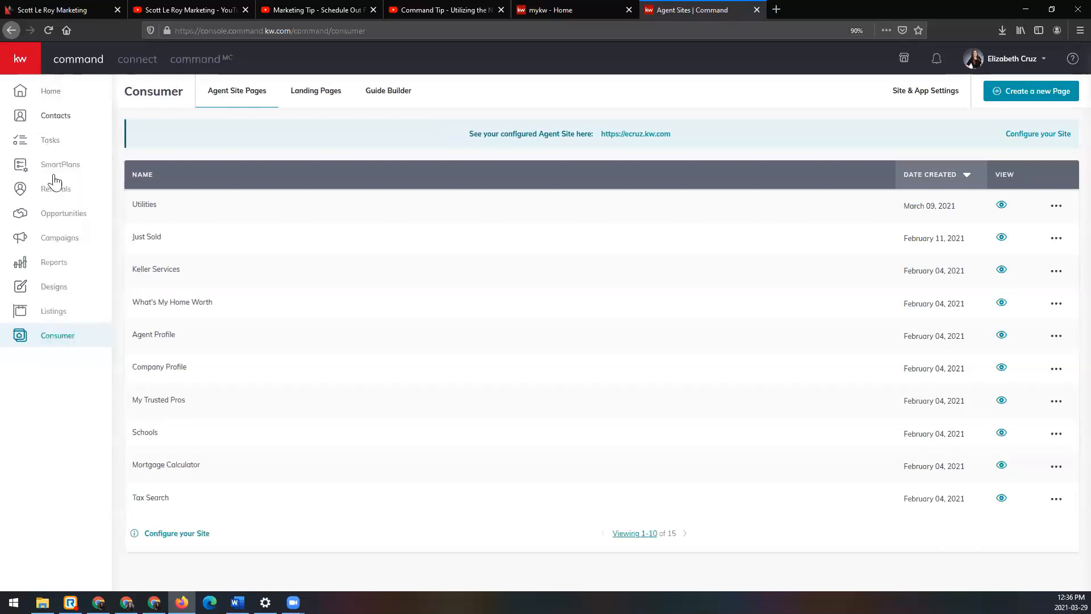
{"action": "left_click", "coordinate": [77, 293]}
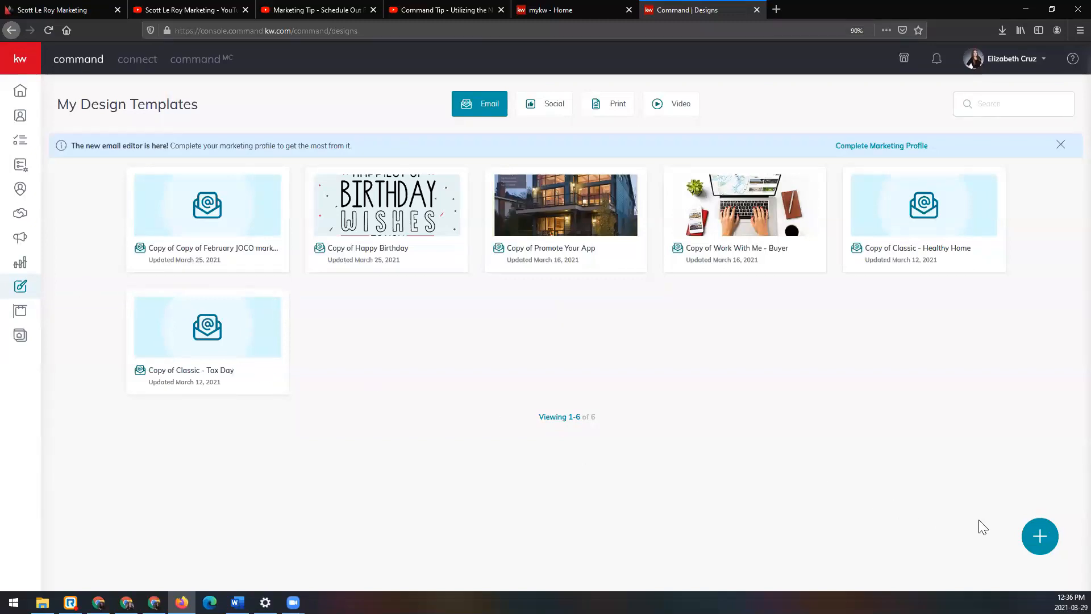
{"action": "left_click", "coordinate": [1042, 542]}
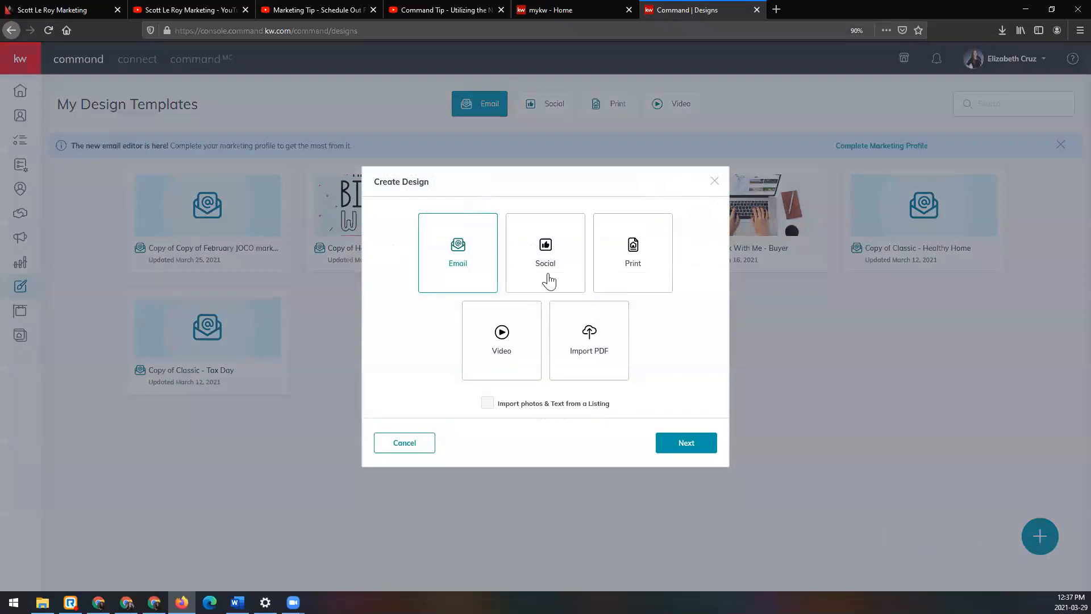
{"action": "left_click", "coordinate": [653, 273]}
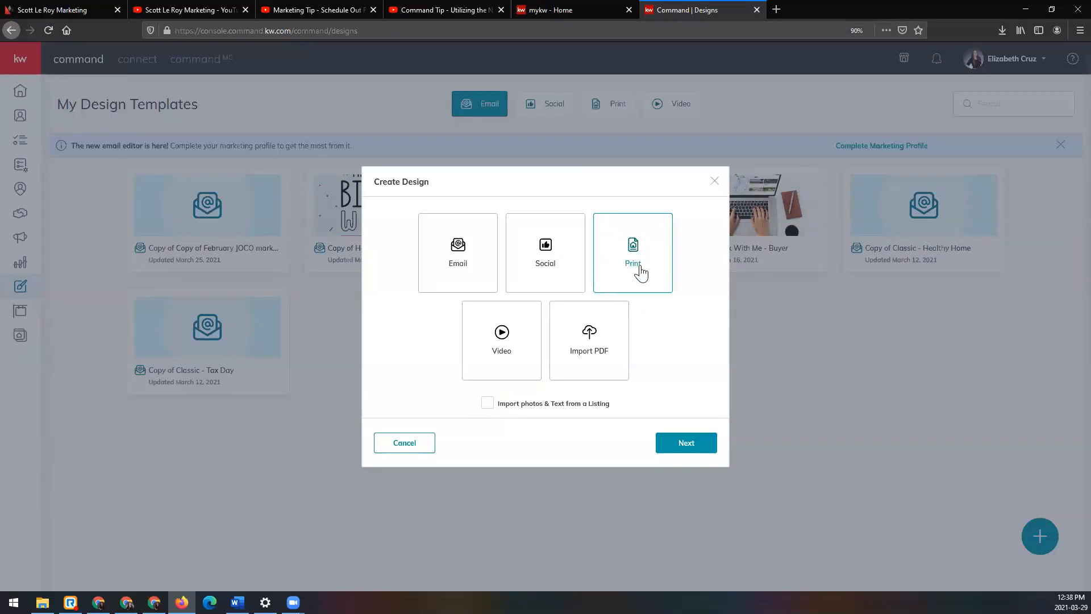
{"action": "left_click", "coordinate": [700, 446]}
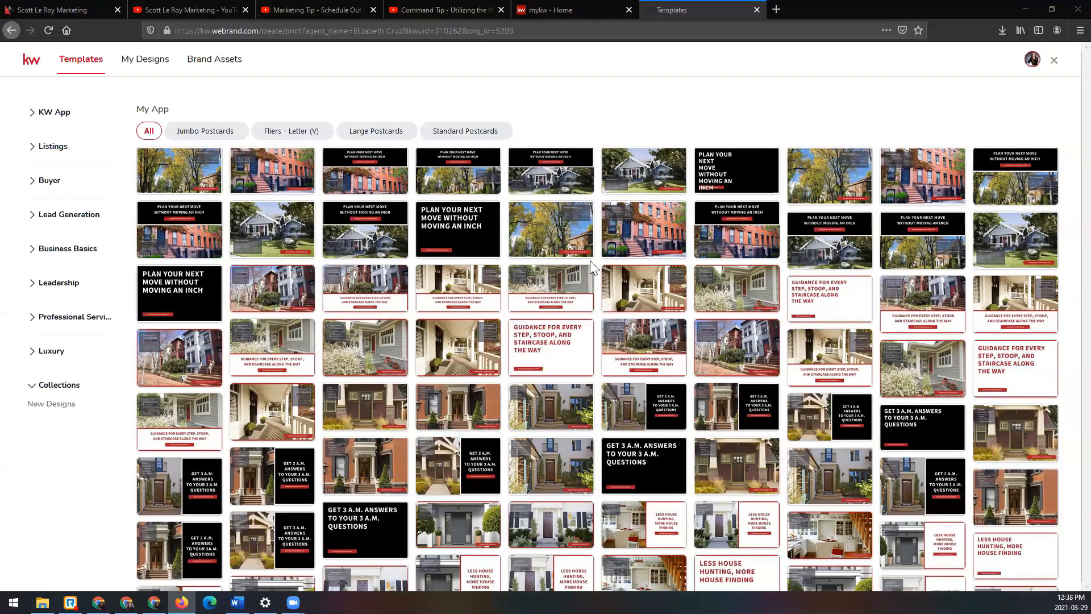
{"action": "mouse_move", "coordinate": [627, 238]}
{"action": "mouse_move", "coordinate": [209, 560]}
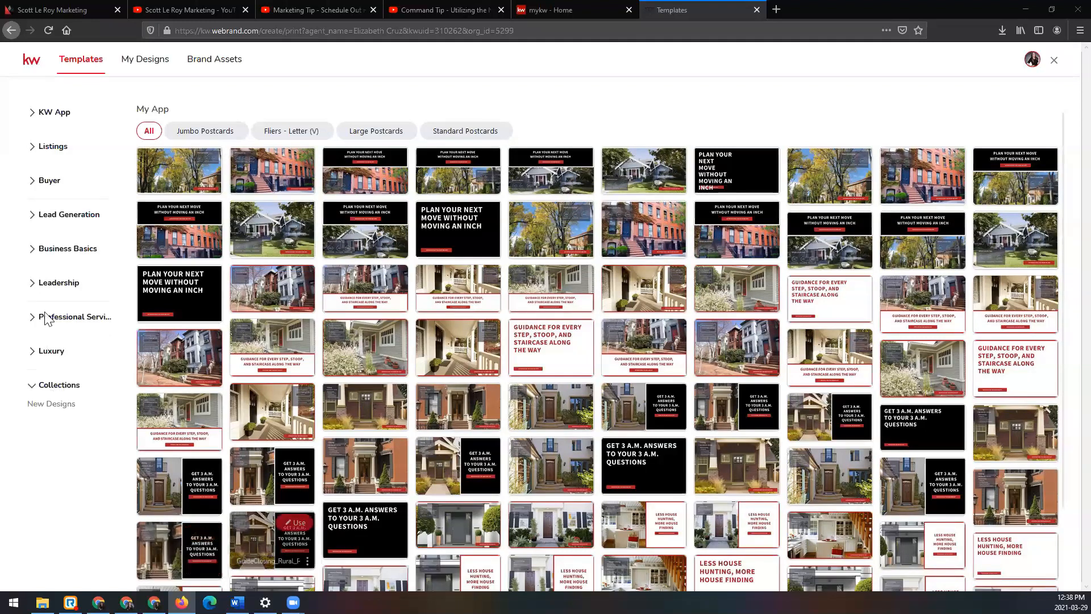
{"action": "mouse_move", "coordinate": [416, 445]}
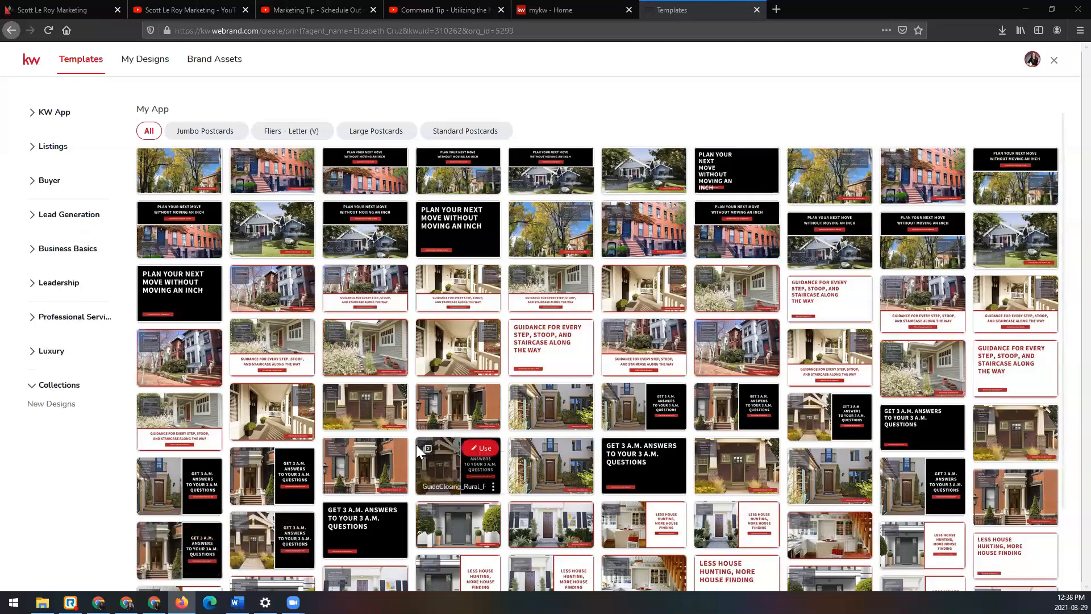
Step: Look through the Brand Assets: colors and fonts, logos, smart text, images, elements, videos and files
{"action": "left_click", "coordinate": [220, 67]}
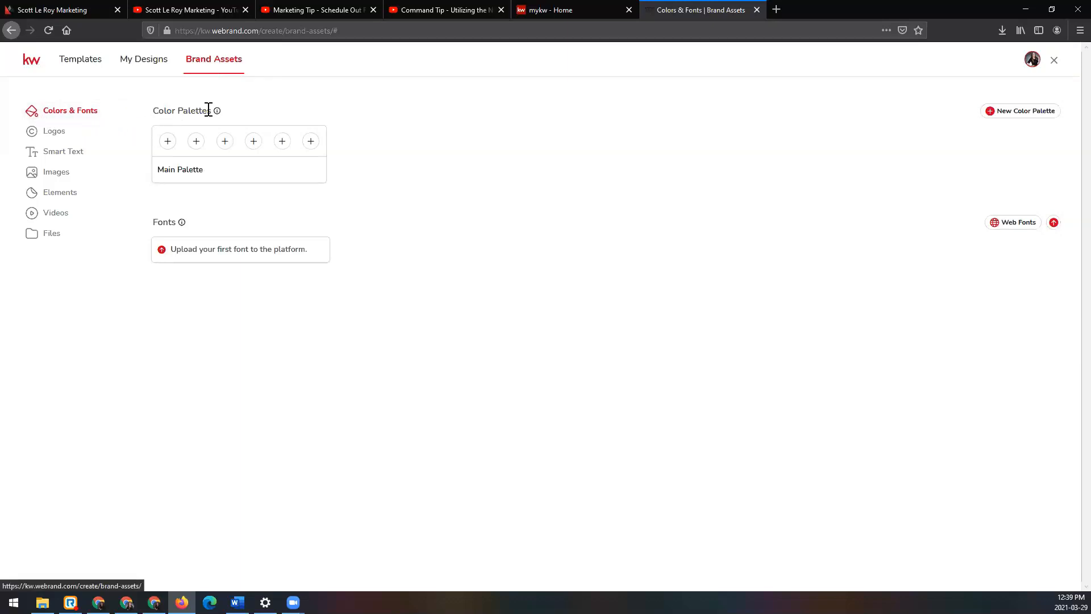
{"action": "mouse_move", "coordinate": [218, 114]}
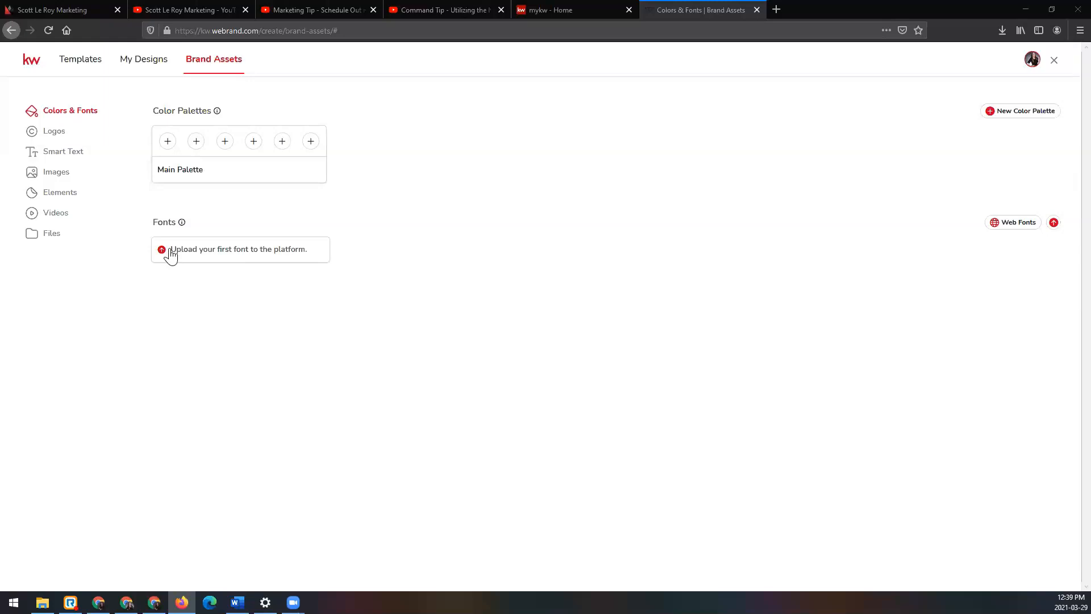
{"action": "left_click", "coordinate": [65, 137]}
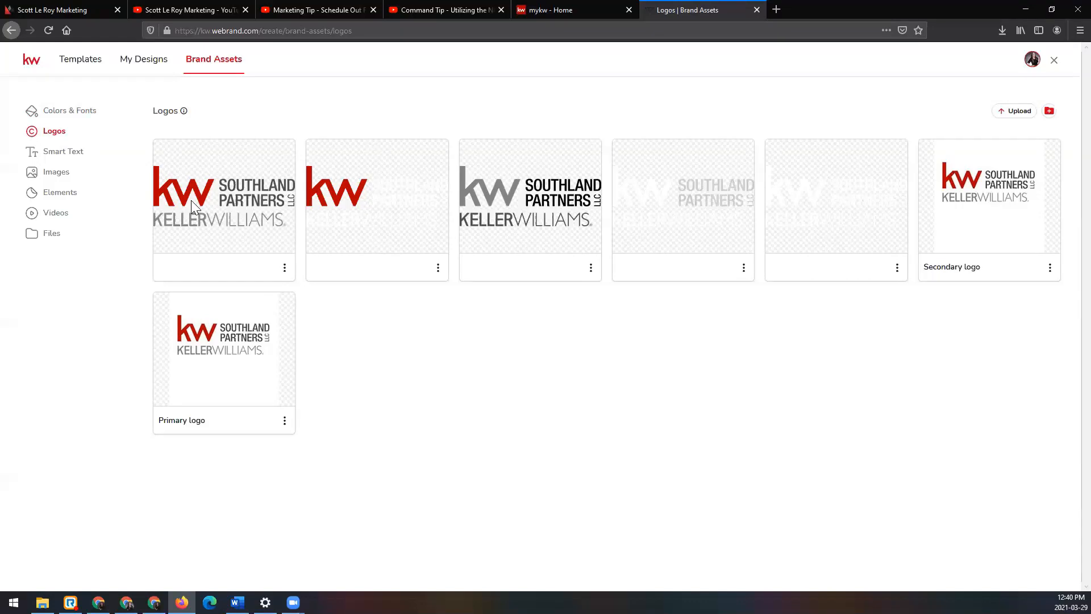
{"action": "left_click", "coordinate": [83, 162]}
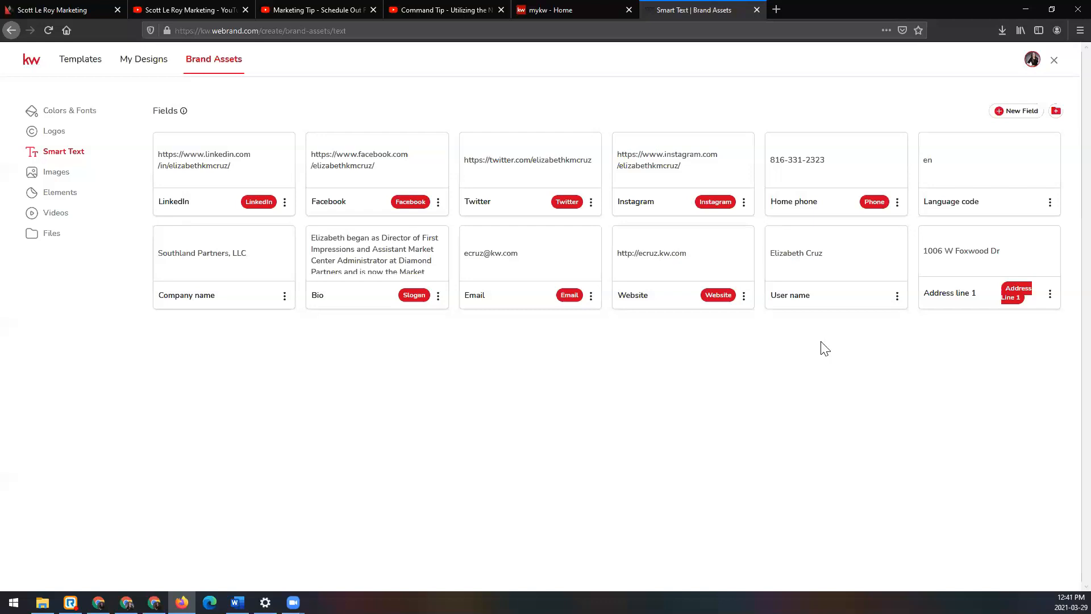
{"action": "left_click", "coordinate": [84, 179]}
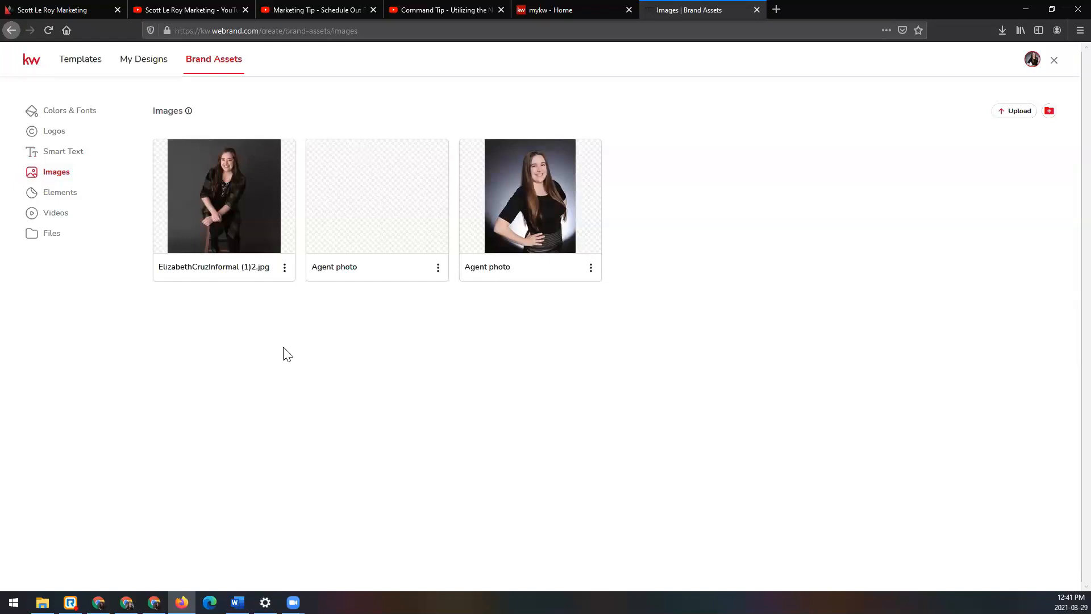
{"action": "left_click", "coordinate": [79, 204]}
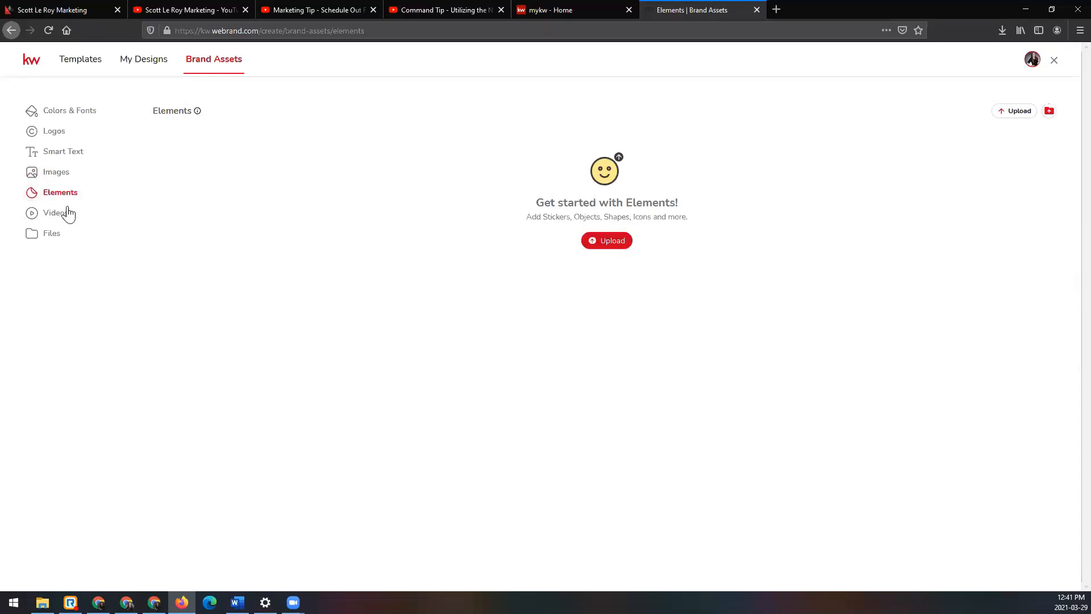
{"action": "left_click", "coordinate": [100, 226]}
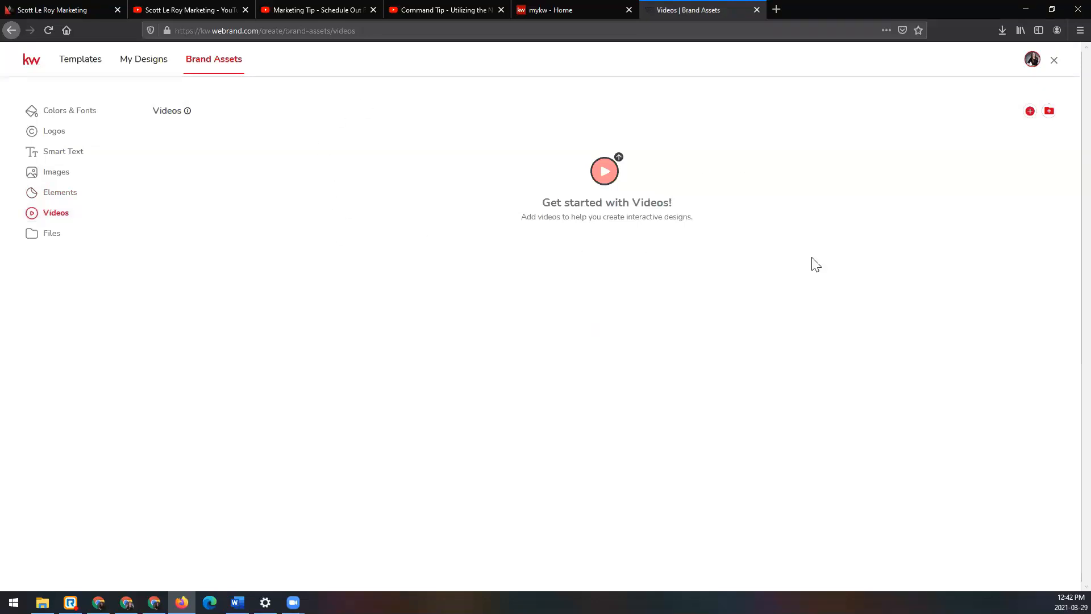
{"action": "left_click", "coordinate": [80, 241]}
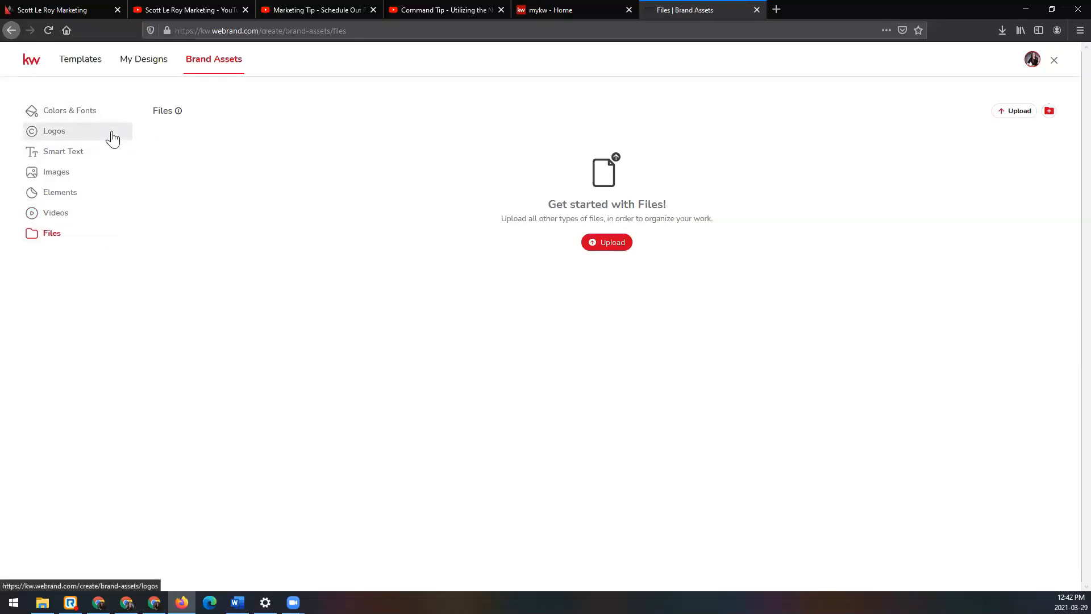
{"action": "left_click", "coordinate": [111, 143]}
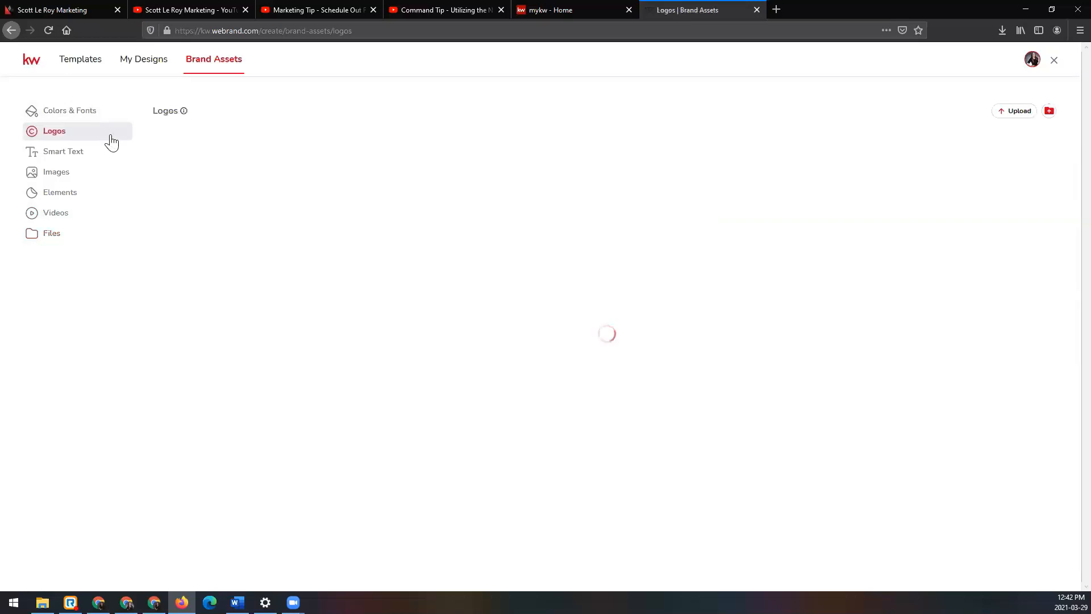
{"action": "left_click", "coordinate": [102, 179]}
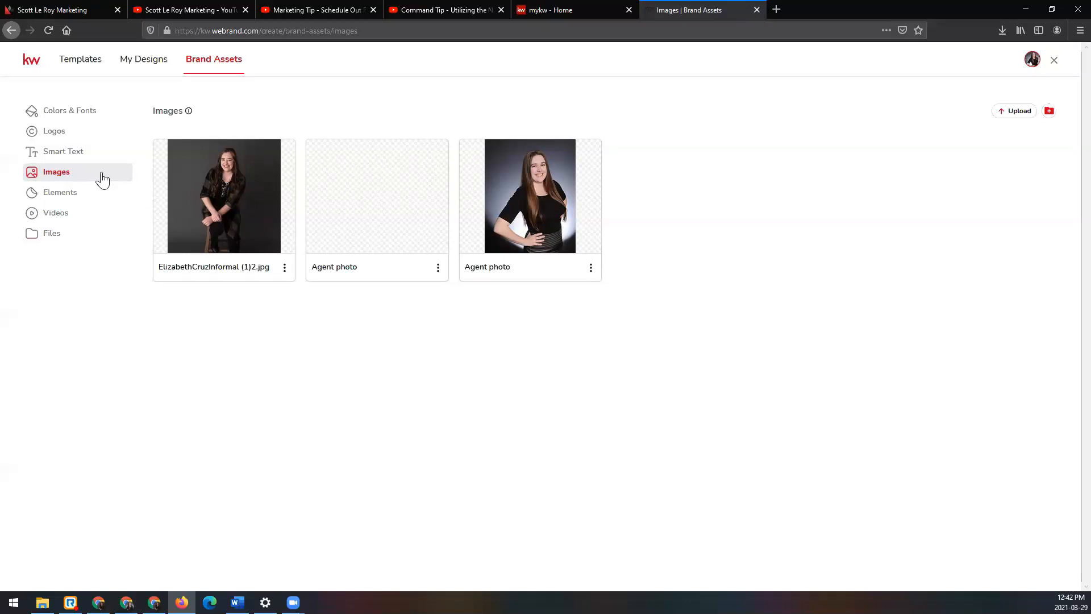
Step: Filter the Listings templates to Open House letter fliers and start a design from the 07_OH_FL template
{"action": "left_click", "coordinate": [87, 67]}
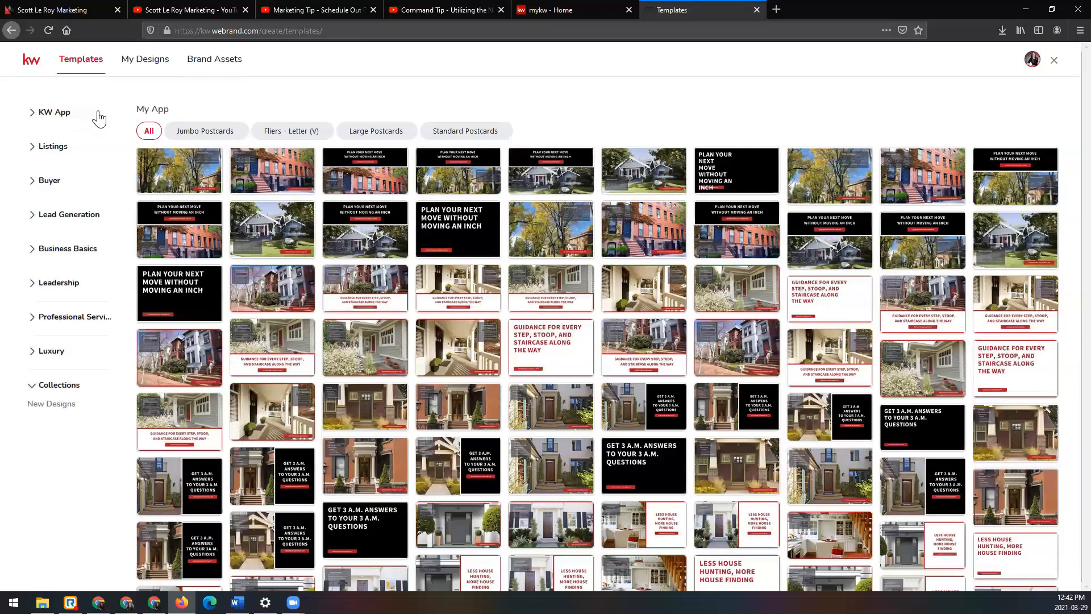
{"action": "left_click", "coordinate": [33, 150]}
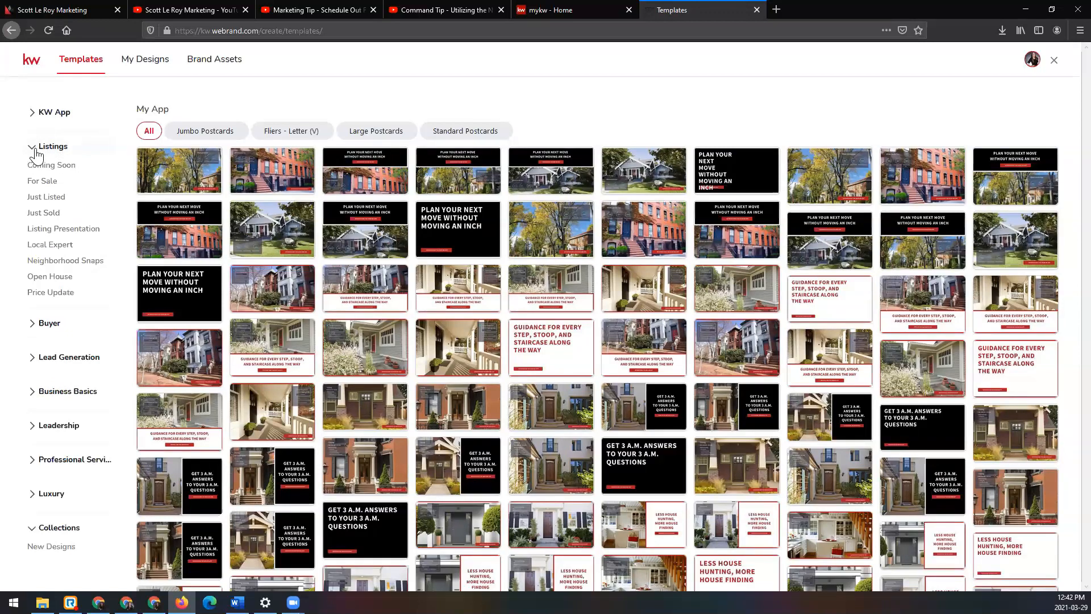
{"action": "left_click", "coordinate": [64, 278]}
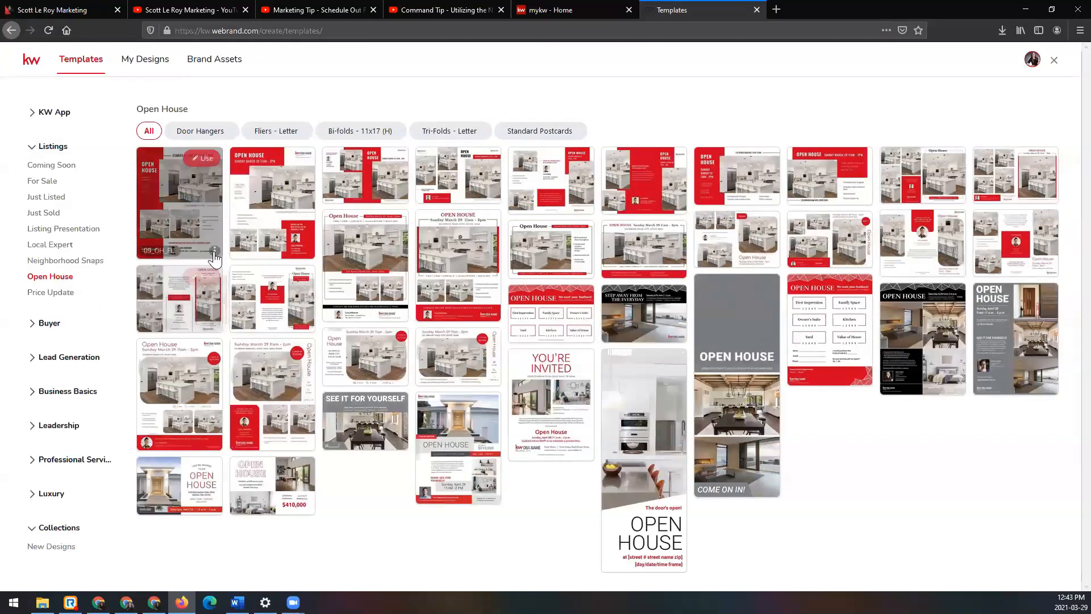
{"action": "left_click", "coordinate": [301, 134]}
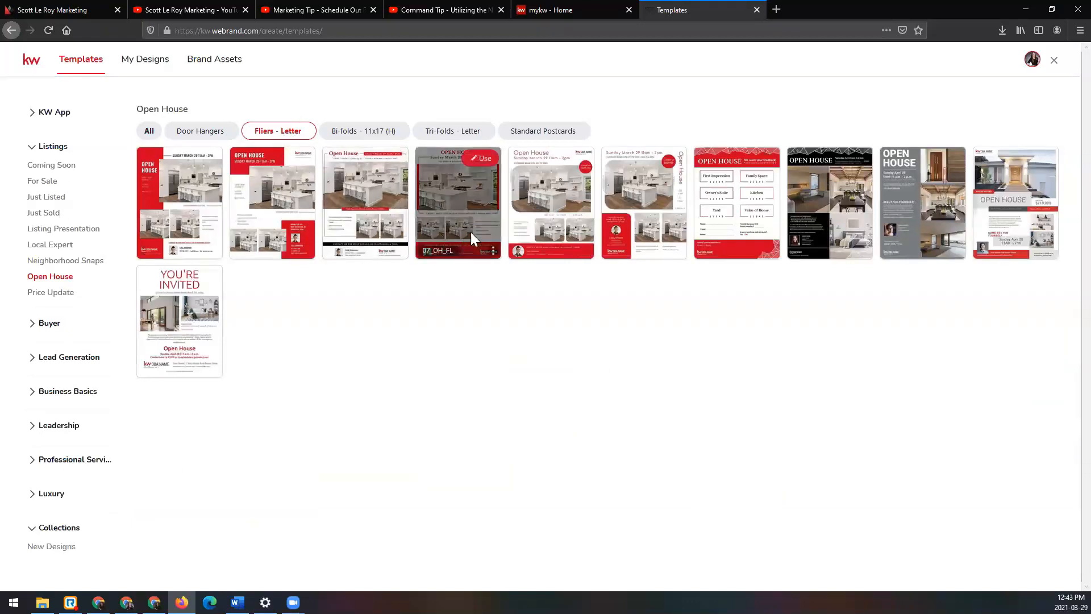
{"action": "mouse_move", "coordinate": [458, 217]}
{"action": "left_click", "coordinate": [483, 160]}
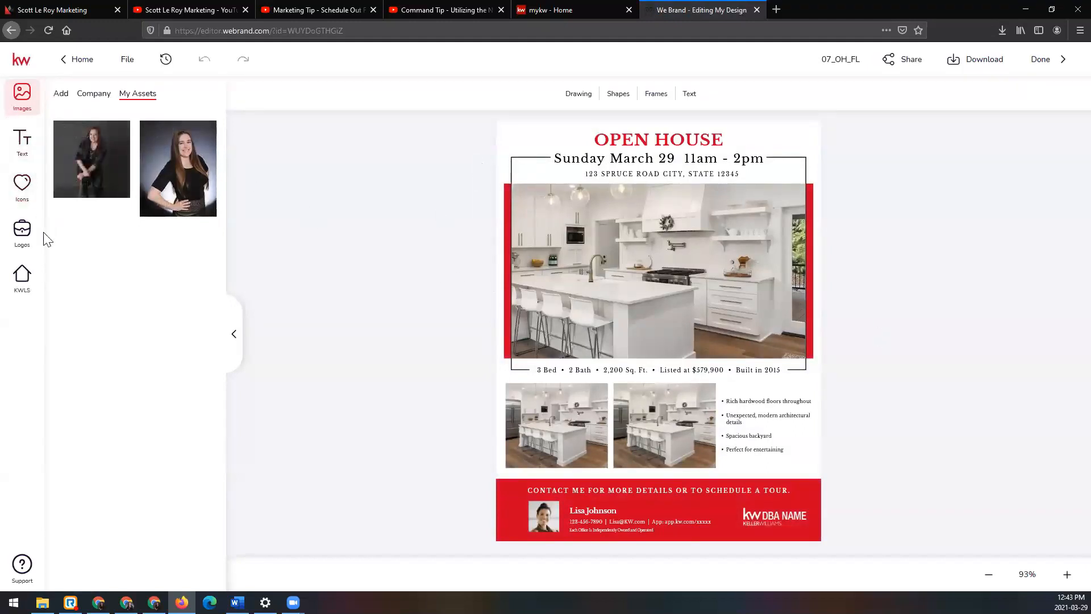
Step: Search the KWLS listings by listing address for the open house property's street address
{"action": "left_click", "coordinate": [23, 277]}
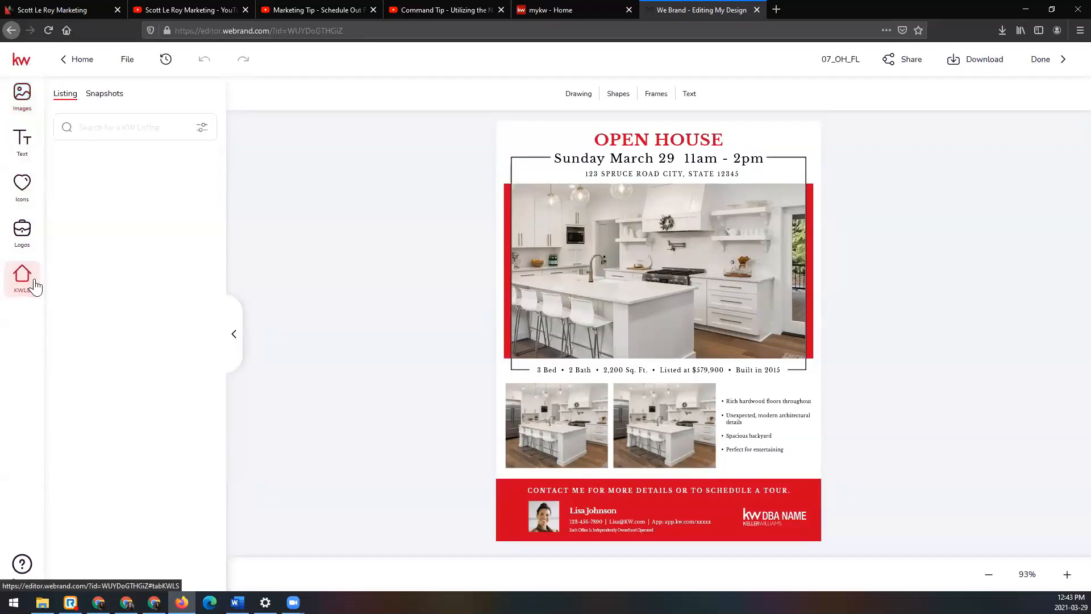
{"action": "left_click", "coordinate": [115, 127]}
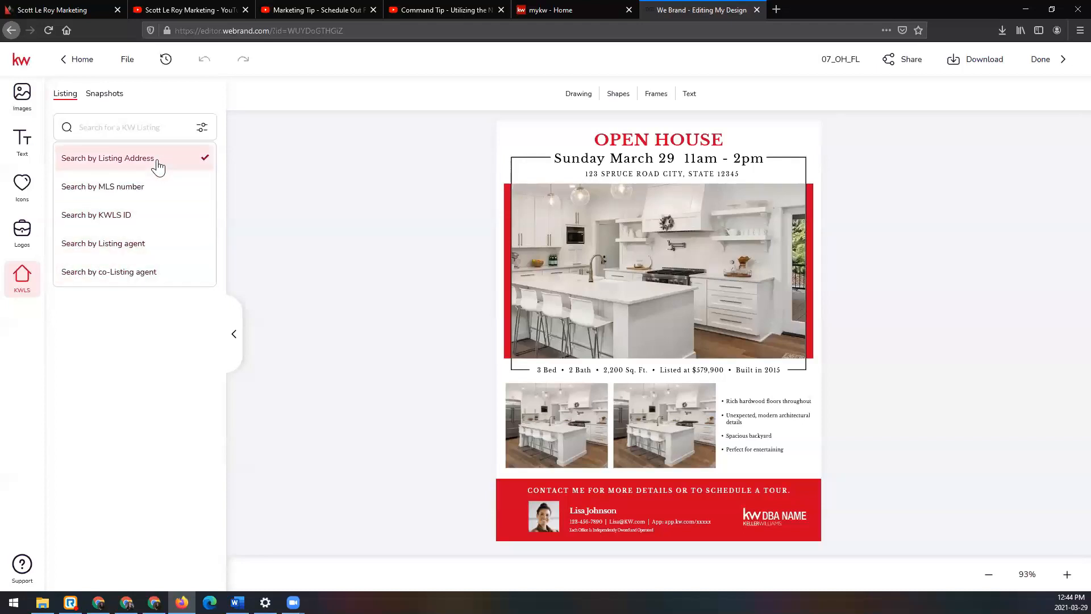
{"action": "left_click", "coordinate": [151, 130]}
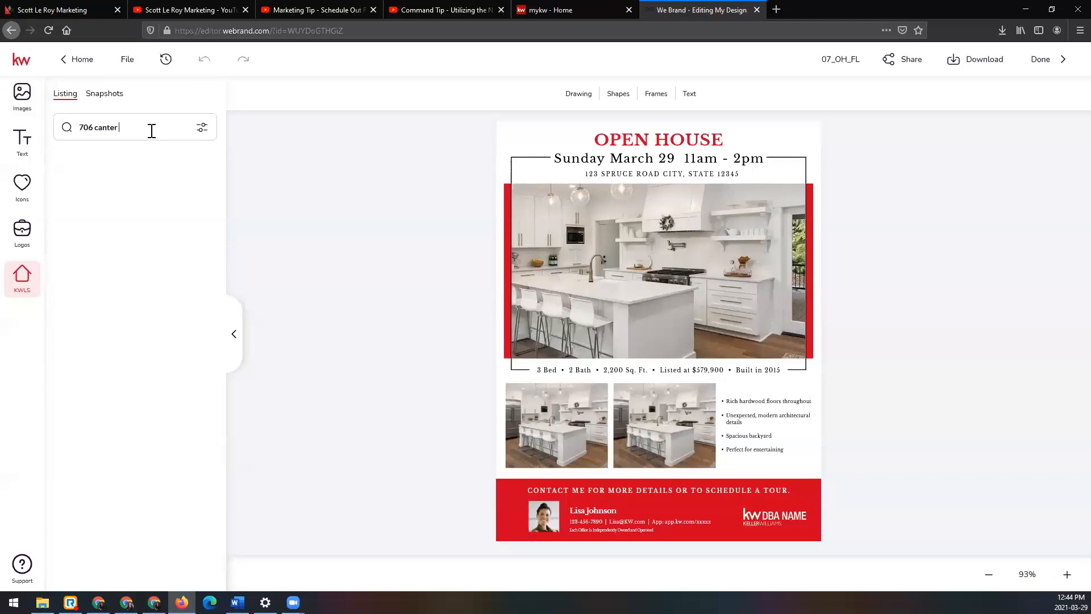
{"action": "key", "text": "Return"}
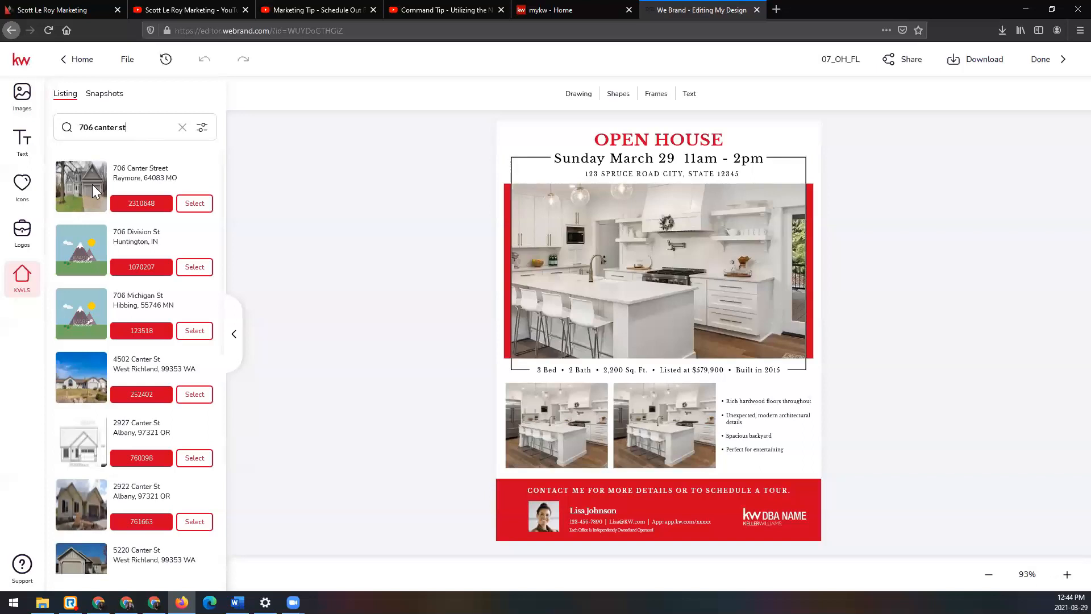
Step: Select the matching listing in Raymore, MO and look through its listing details
{"action": "left_click", "coordinate": [209, 209]}
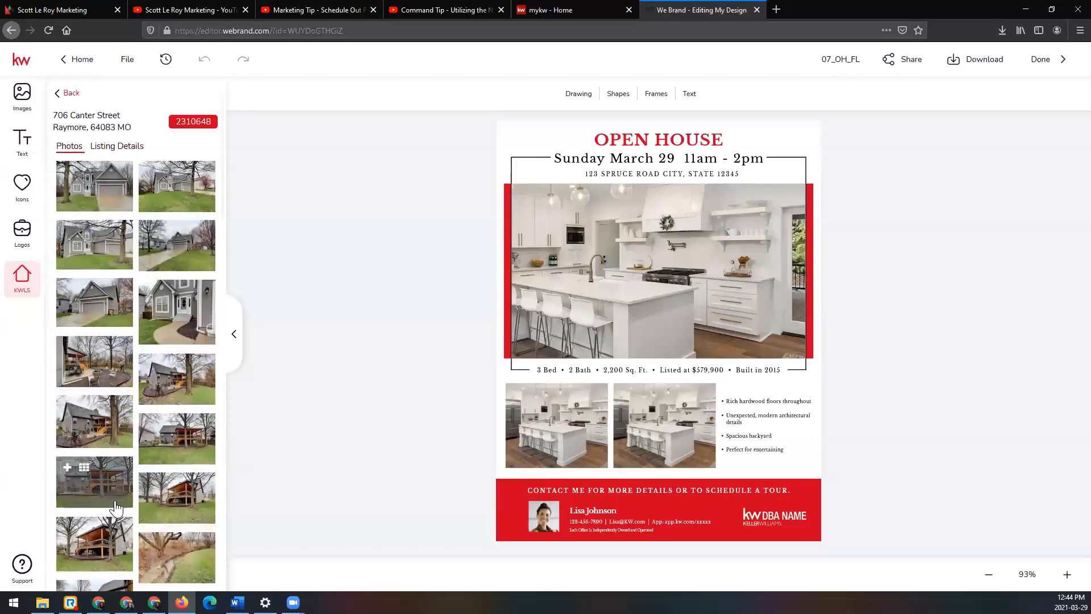
{"action": "left_click", "coordinate": [118, 149]}
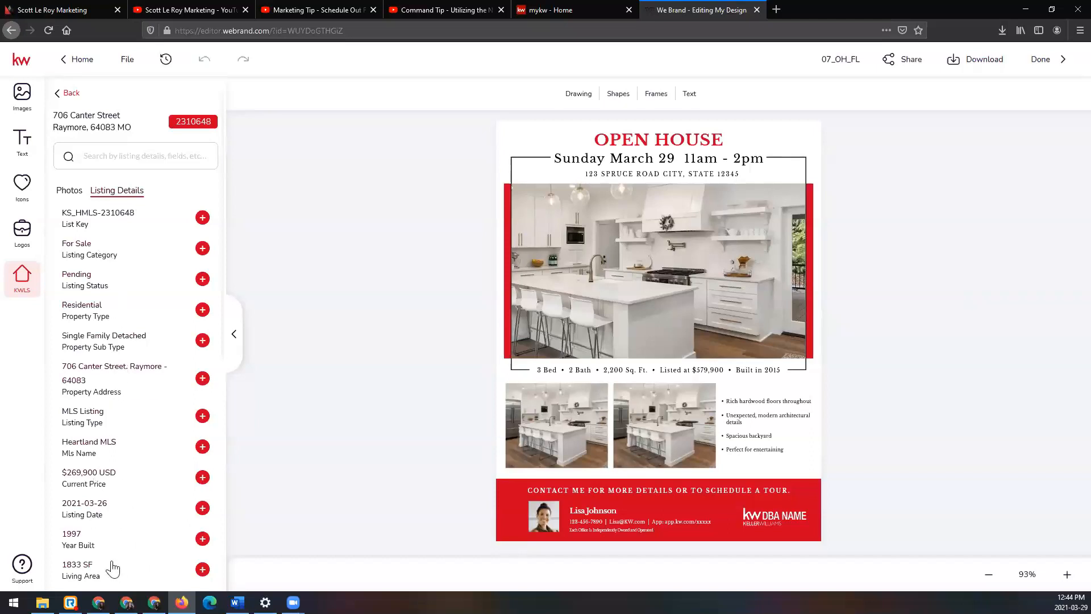
{"action": "scroll", "coordinate": [126, 520], "scroll_direction": "down", "scroll_amount": 3}
{"action": "scroll", "coordinate": [127, 520], "scroll_direction": "down", "scroll_amount": 5}
{"action": "scroll", "coordinate": [124, 511], "scroll_direction": "up", "scroll_amount": 10}
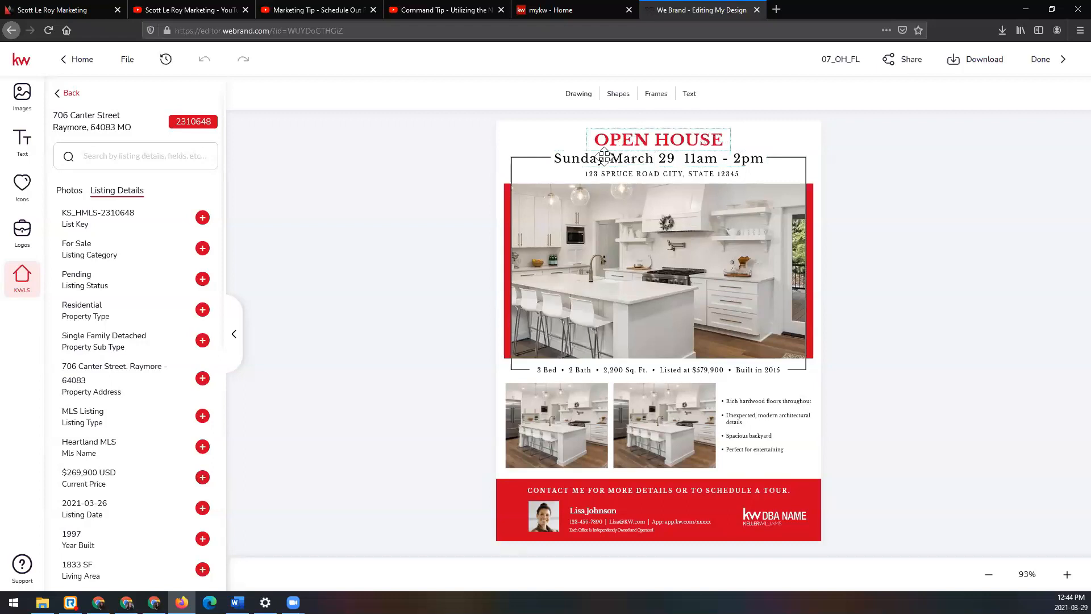
Step: Change the date in the flier's date line to April 11th
{"action": "double_click", "coordinate": [628, 160]}
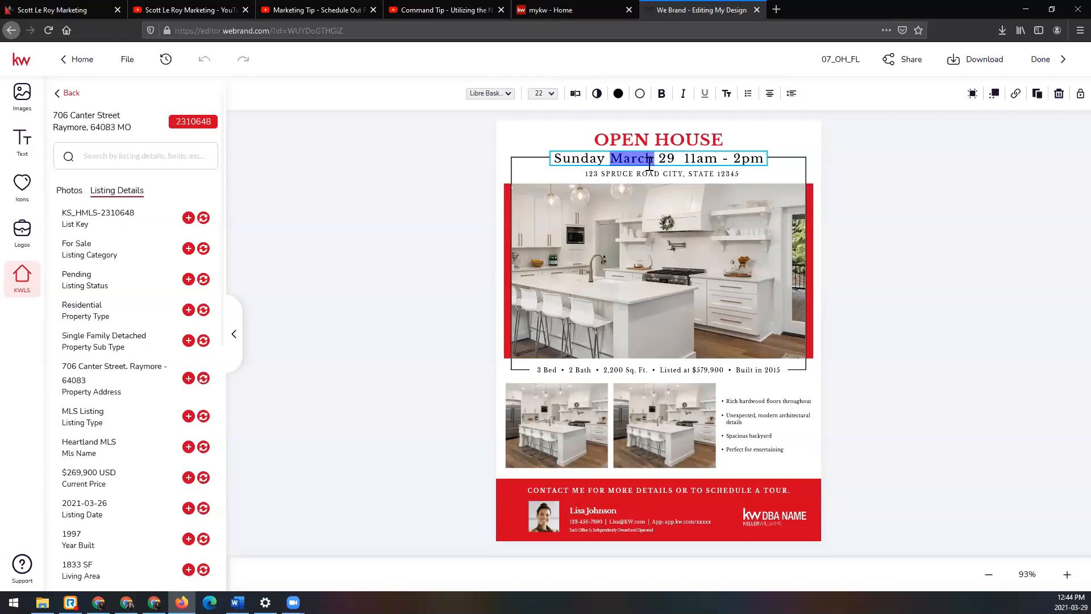
{"action": "type", "text": "April"}
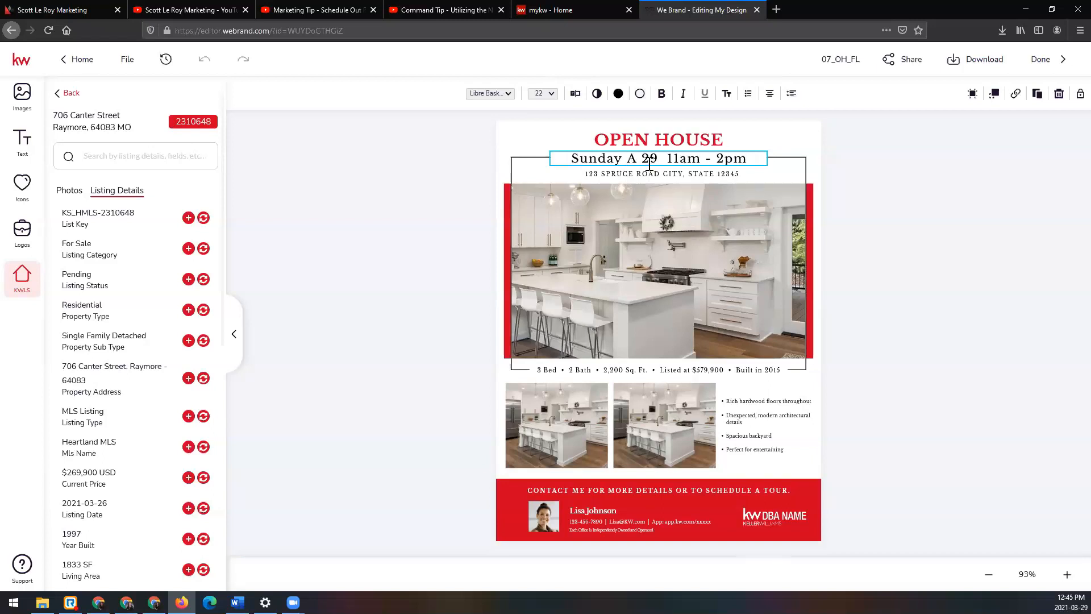
{"action": "type", "text": " 11"}
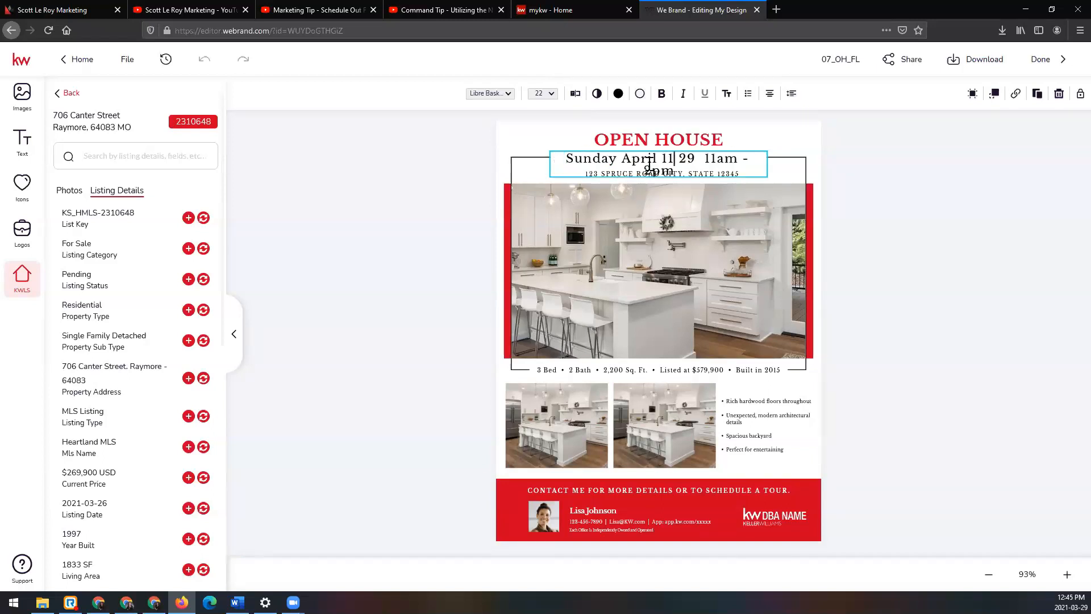
{"action": "type", "text": "th"}
{"action": "key", "text": "Delete"}
{"action": "key", "text": "Delete"}
{"action": "key", "text": "Delete"}
{"action": "key", "text": "Delete"}
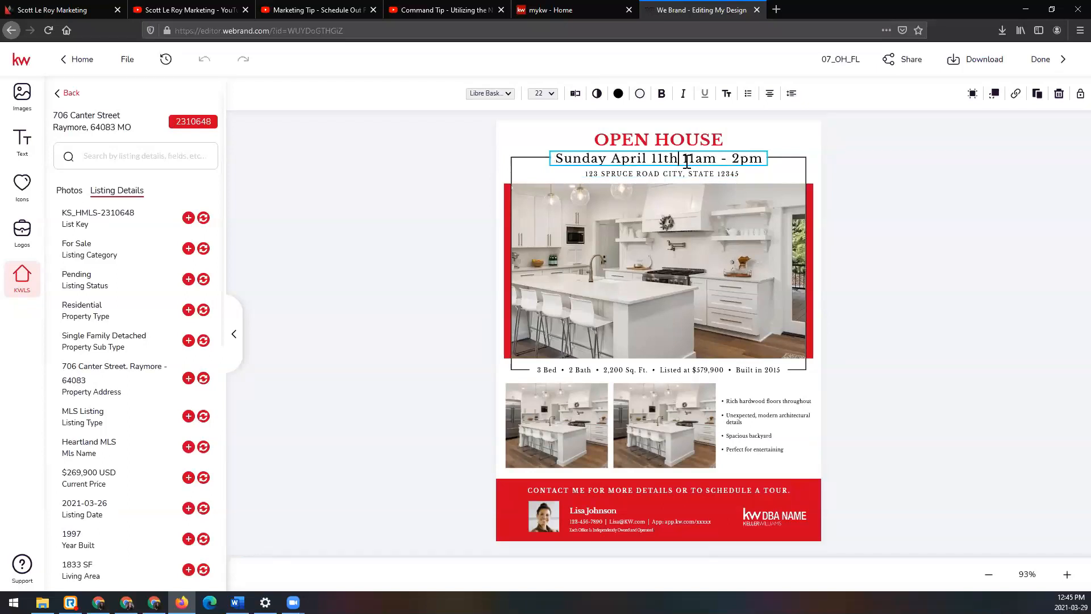
Step: Set the open house hours in the flier's date line to 1pm - 4pm
{"action": "left_click_drag", "start_coordinate": [689, 161], "coordinate": [696, 162]}
{"action": "key", "text": "Delete"}
{"action": "key", "text": "Delete"}
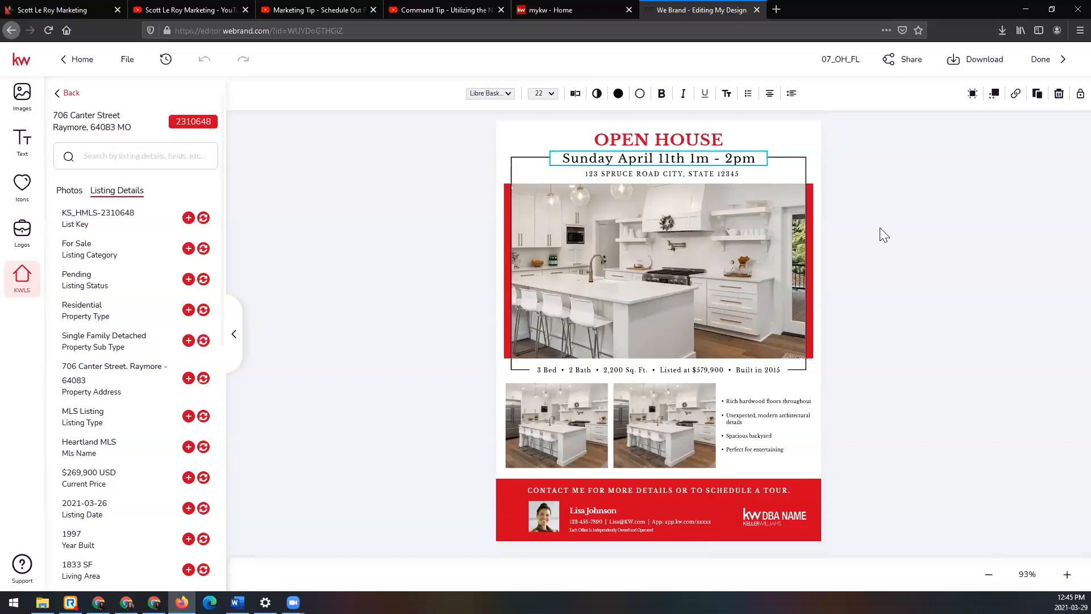
{"action": "type", "text": "p"}
{"action": "type", "text": "4"}
{"action": "key", "text": "Escape"}
Step: Replace the flier's placeholder address with the listing's property address and add the state MO before the ZIP code
{"action": "left_click", "coordinate": [720, 176]}
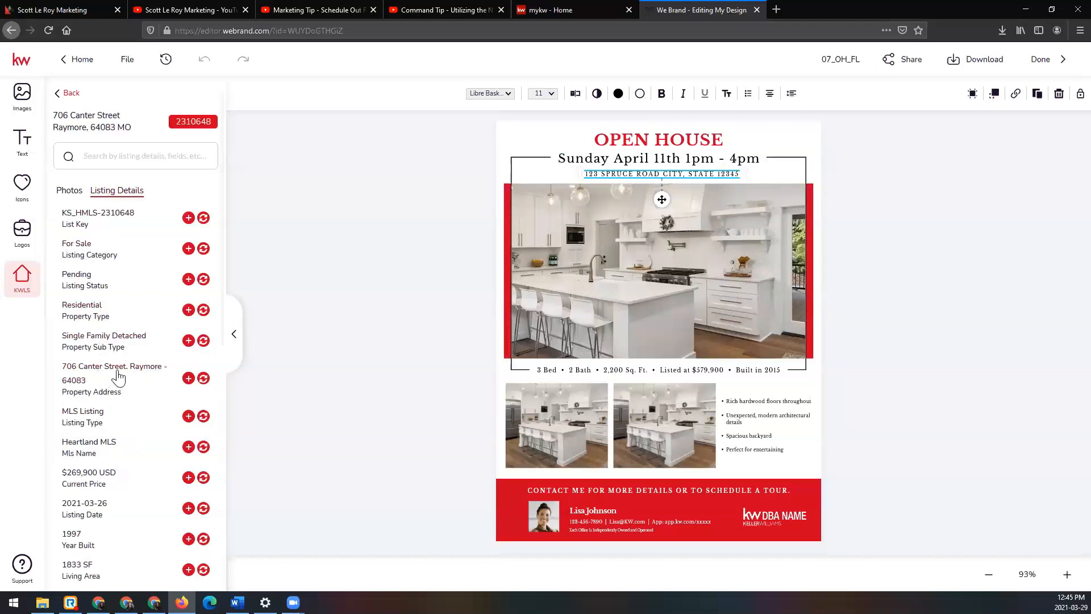
{"action": "left_click", "coordinate": [204, 379]}
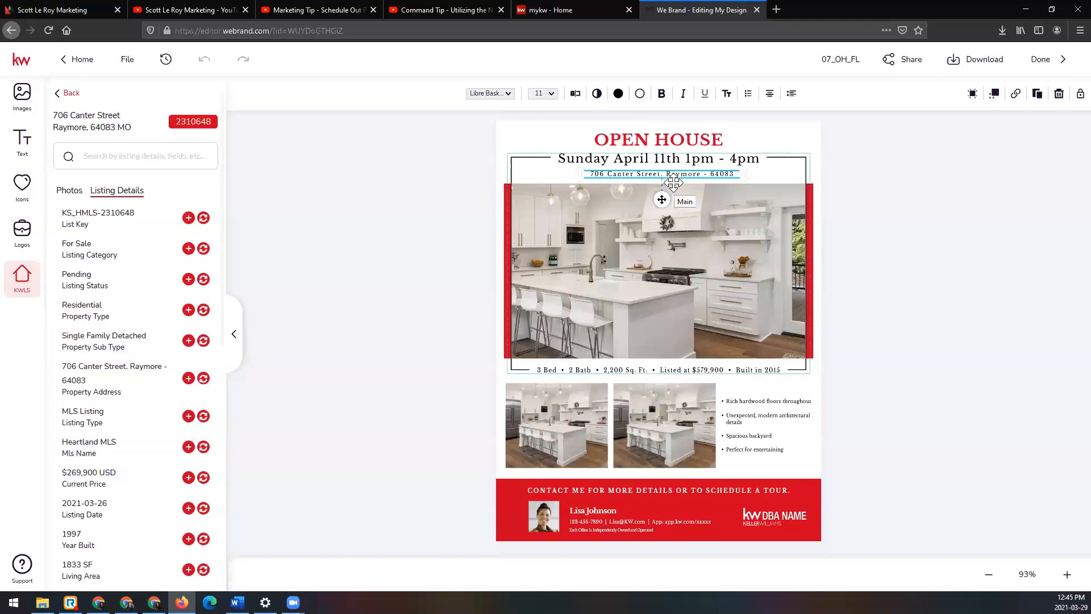
{"action": "left_click", "coordinate": [708, 173]}
{"action": "key", "text": "BackSpace"}
{"action": "key", "text": "BackSpace"}
{"action": "key", "text": "BackSpace"}
{"action": "type", "text": ", MO"}
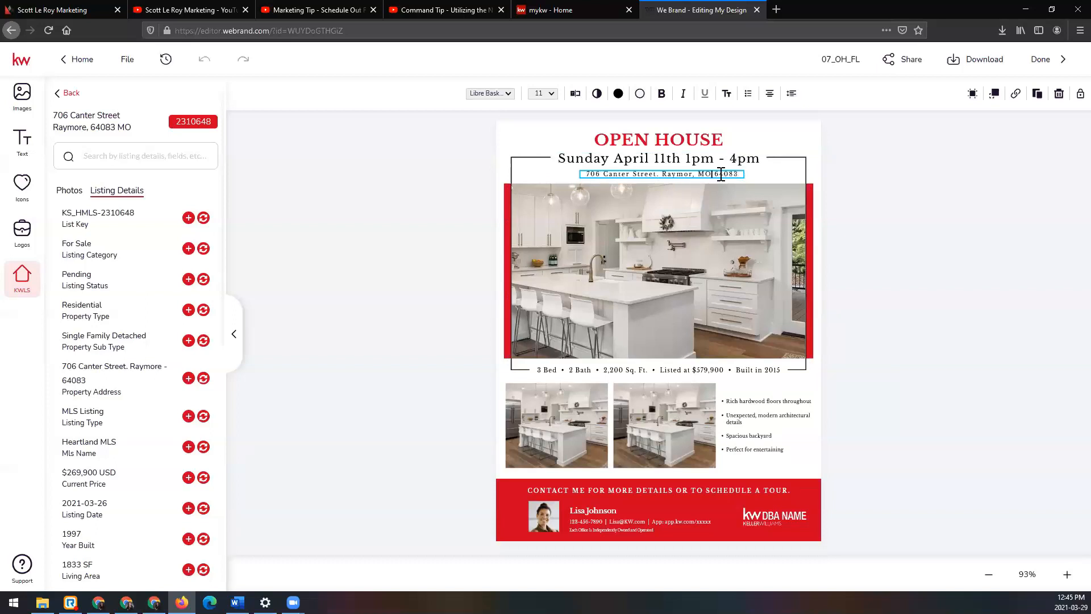
{"action": "type", "text": "e"}
{"action": "left_click", "coordinate": [842, 205]}
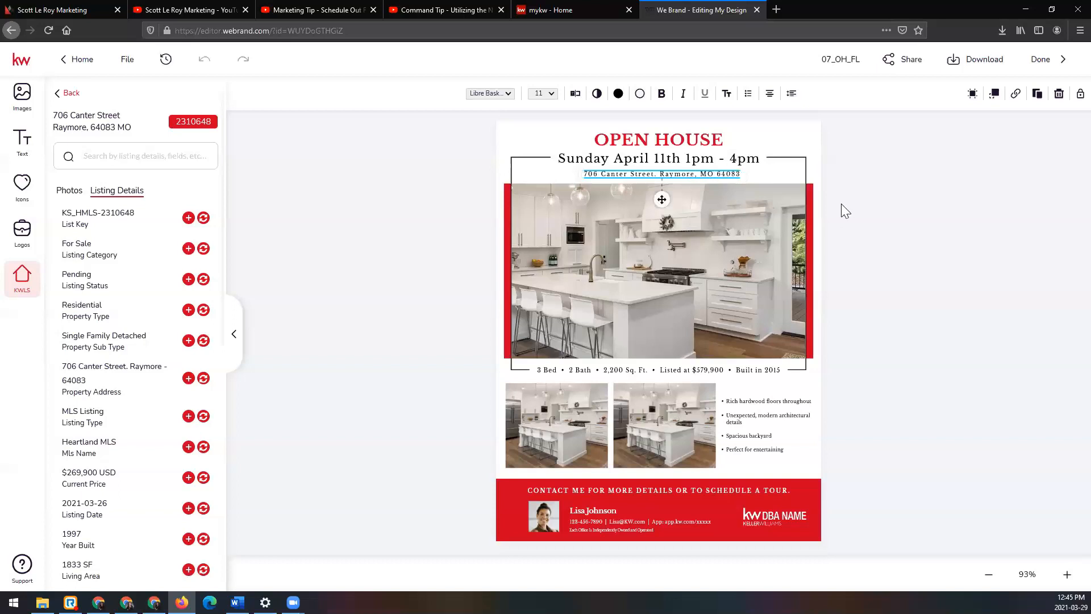
{"action": "left_click", "coordinate": [858, 218]}
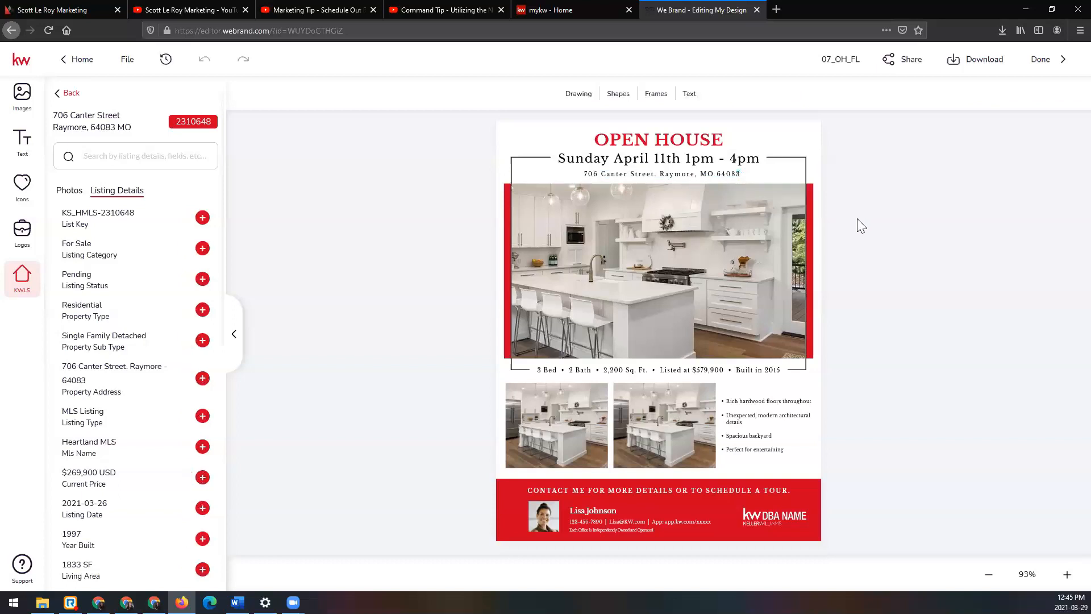
Step: Replace the flier's large kitchen photo with the first front exterior photo from the listing's photos
{"action": "left_click", "coordinate": [561, 216]}
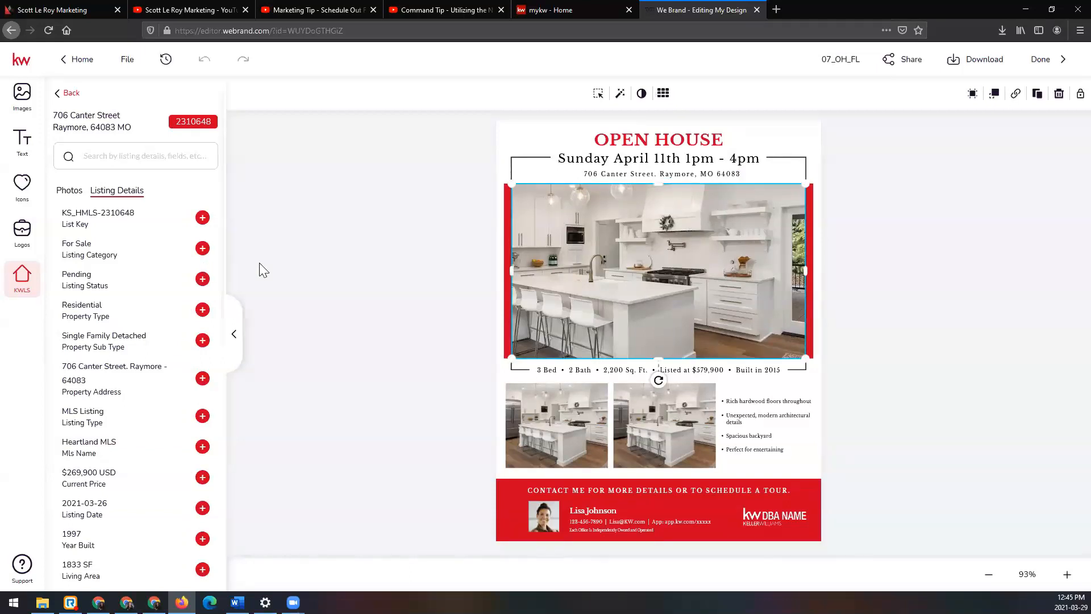
{"action": "left_click", "coordinate": [70, 193]}
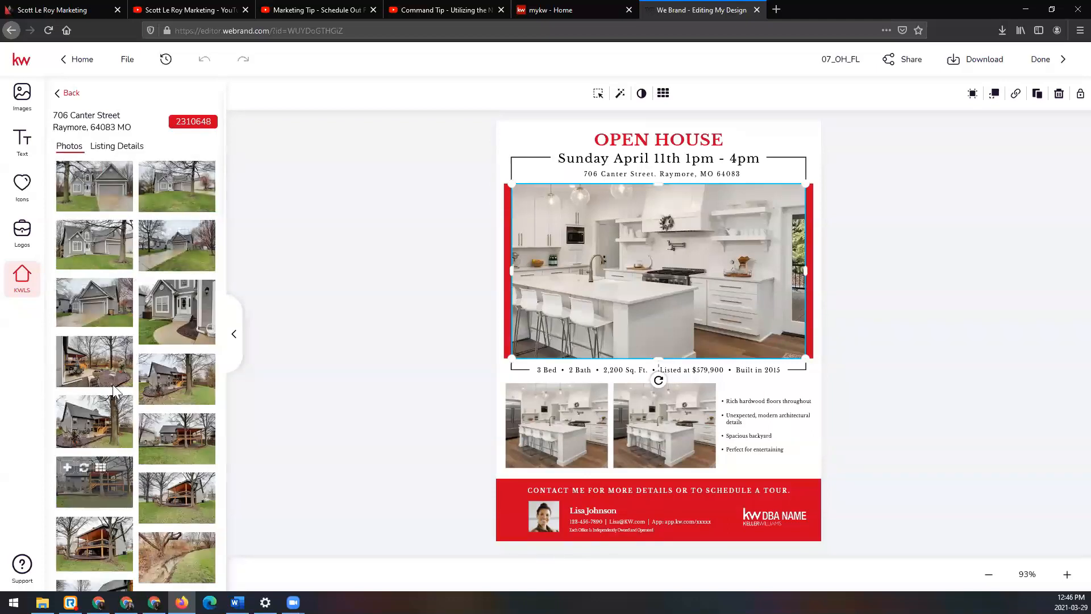
{"action": "mouse_move", "coordinate": [98, 200]}
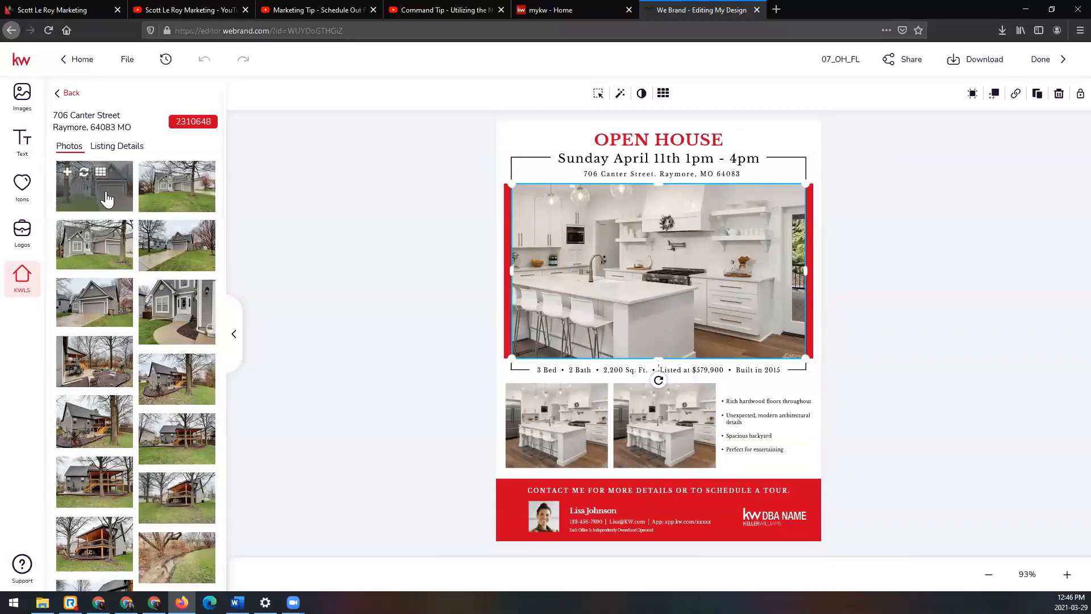
{"action": "left_click", "coordinate": [83, 173]}
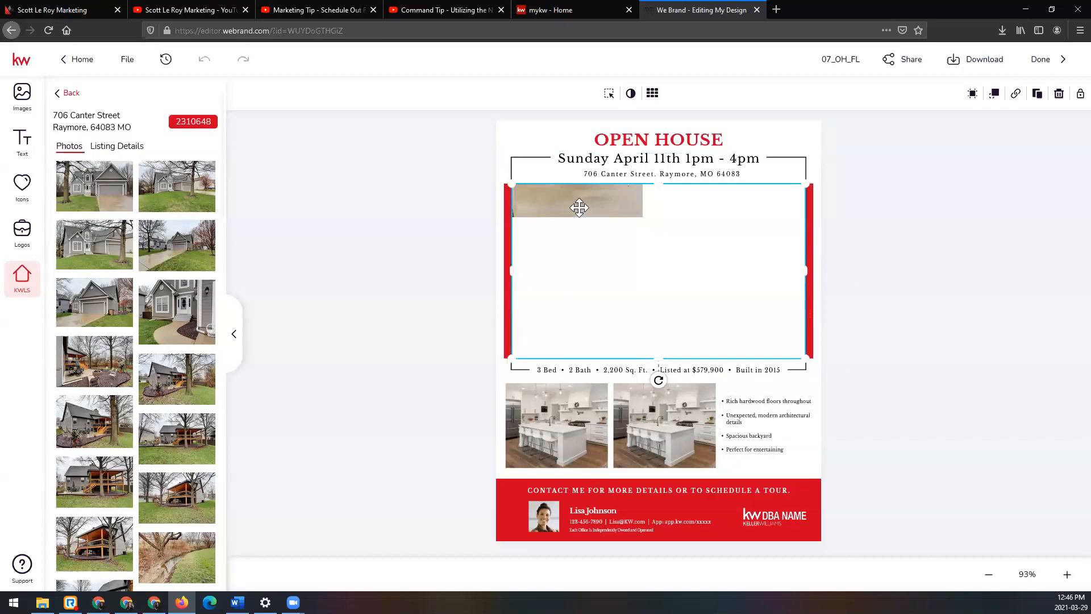
{"action": "left_click", "coordinate": [893, 249]}
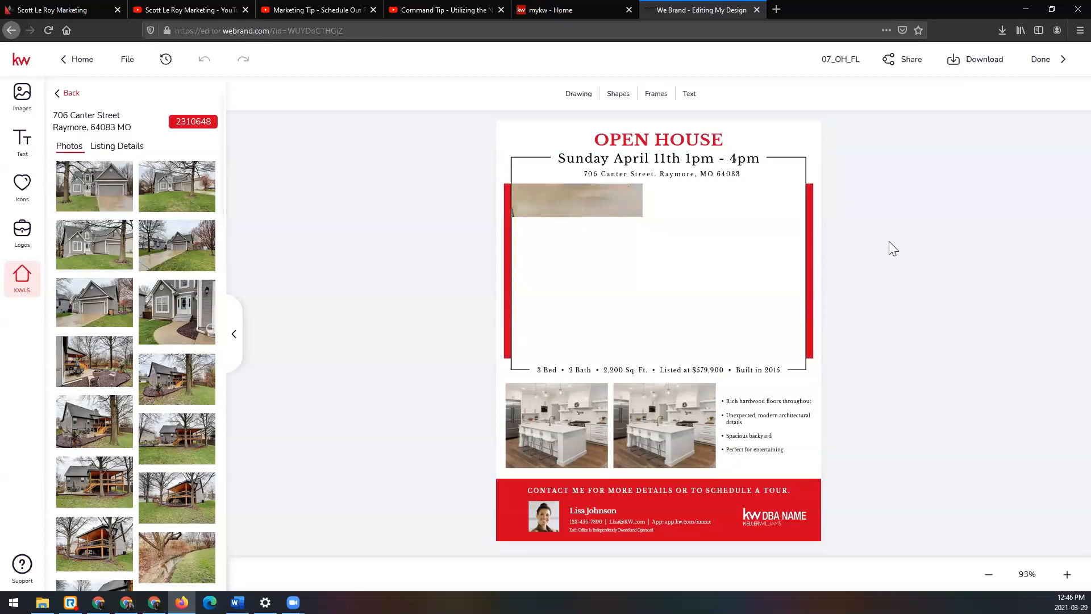
{"action": "left_click", "coordinate": [651, 220]}
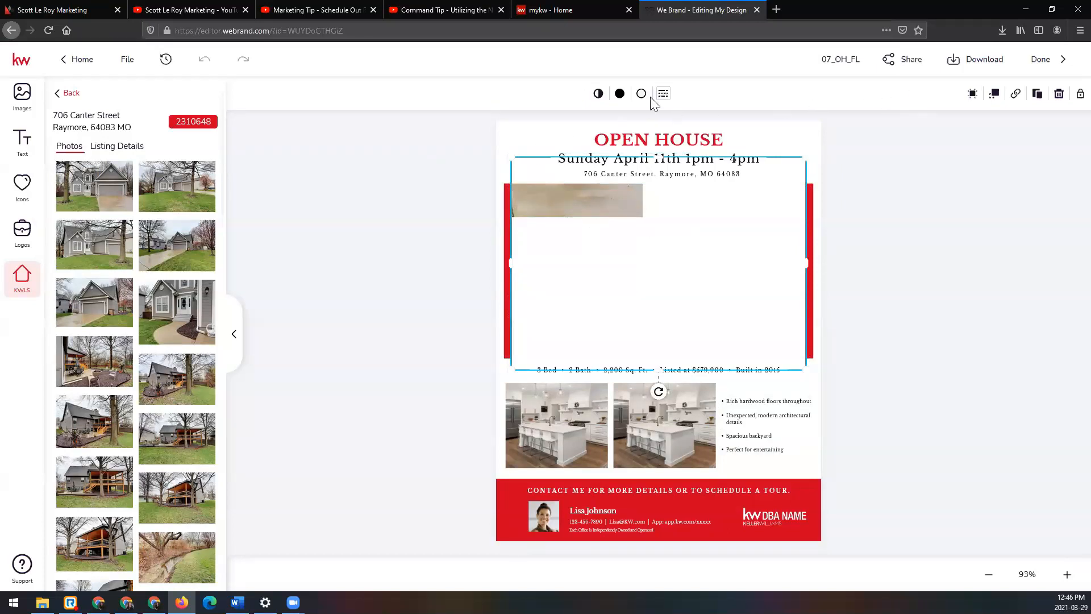
{"action": "left_click", "coordinate": [332, 226]}
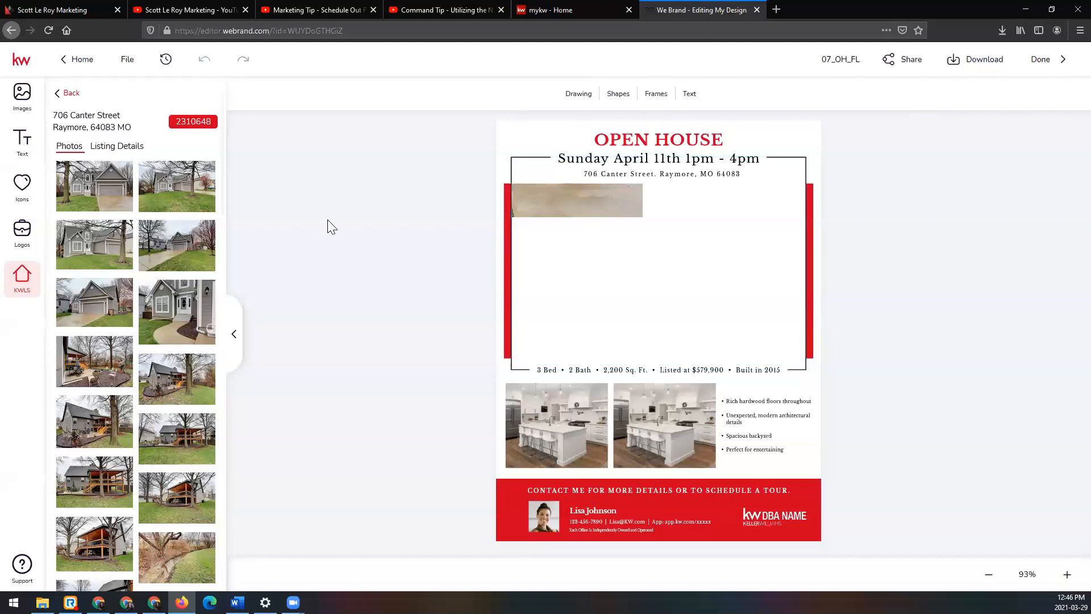
{"action": "left_click", "coordinate": [555, 262]}
{"action": "left_click_drag", "start_coordinate": [95, 182], "coordinate": [626, 282]}
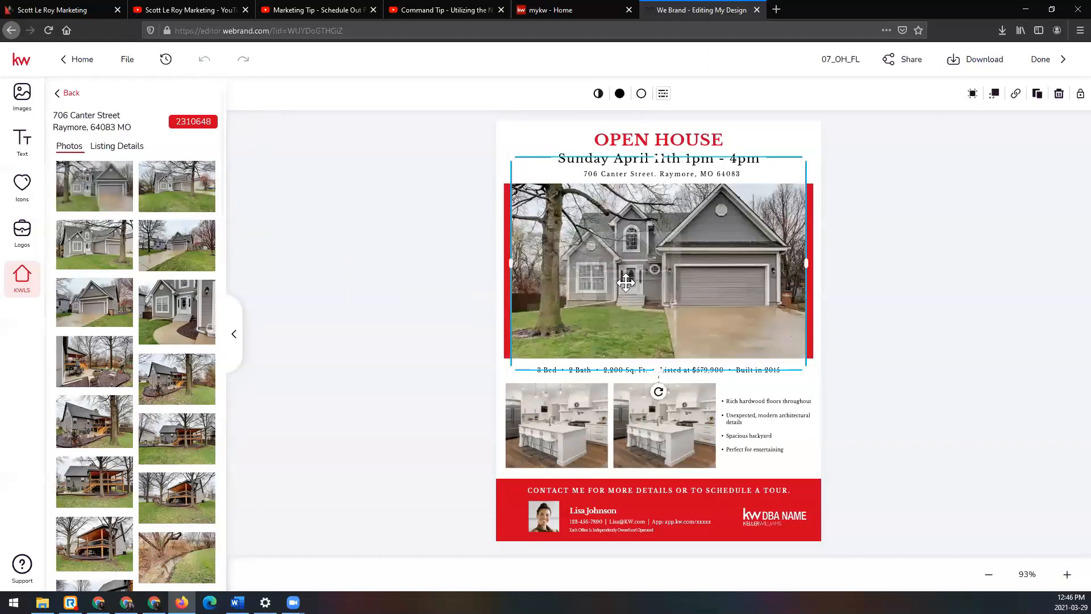
{"action": "left_click", "coordinate": [429, 268]}
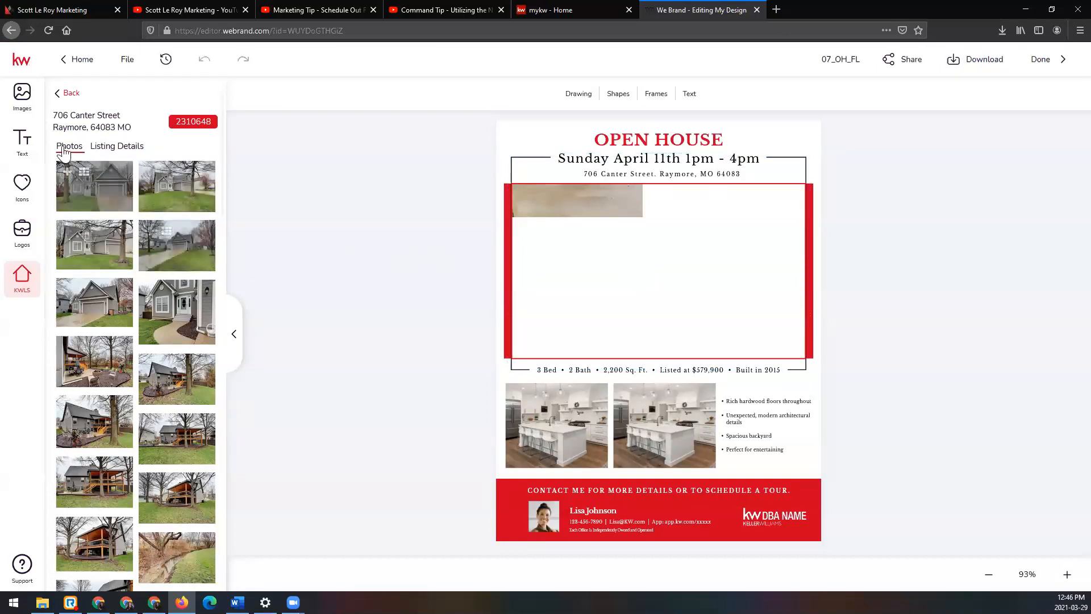
Step: Upload the front exterior house photo from the computer's Downloads folder to the imported images
{"action": "left_click", "coordinate": [68, 95]}
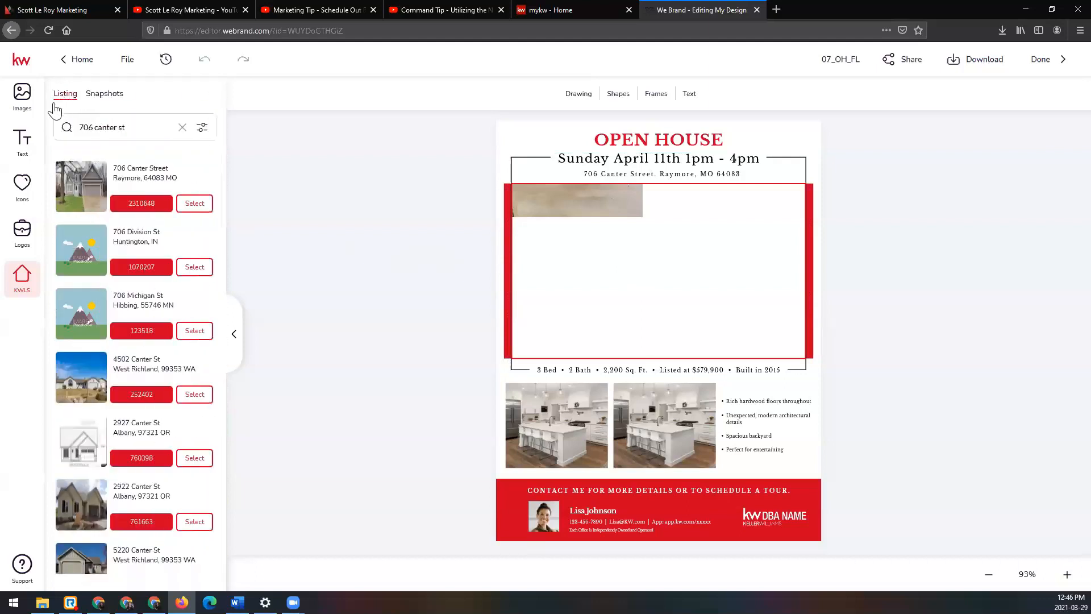
{"action": "left_click", "coordinate": [22, 96]}
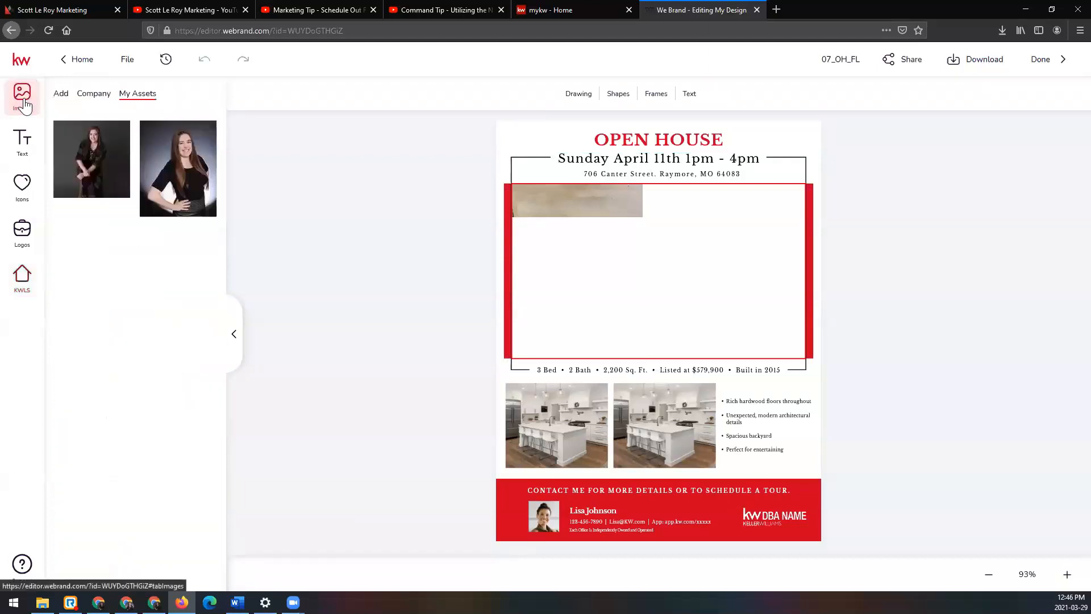
{"action": "left_click", "coordinate": [62, 95]}
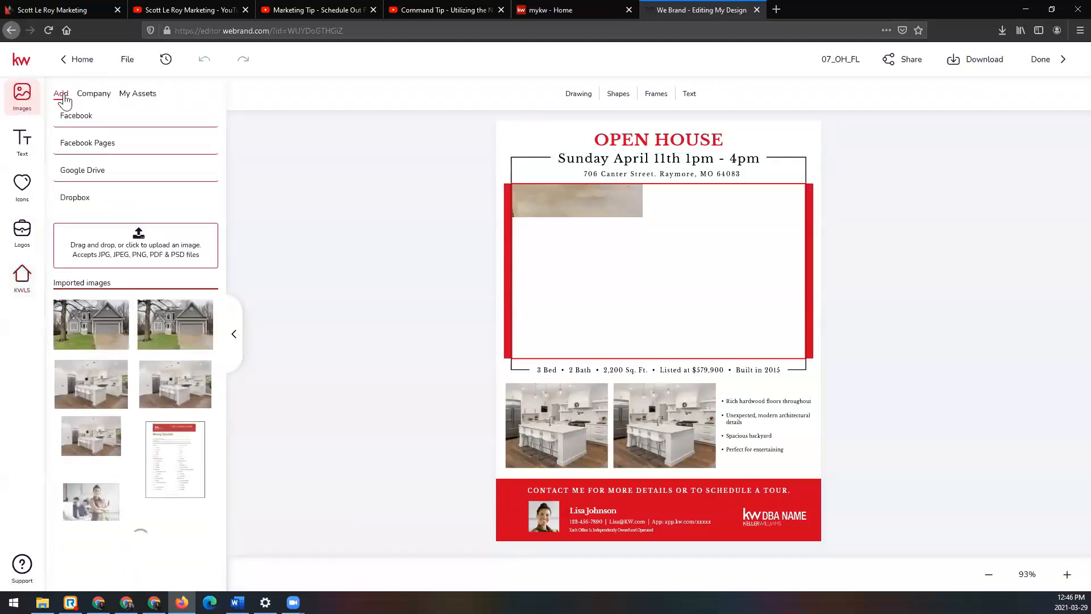
{"action": "left_click", "coordinate": [146, 254]}
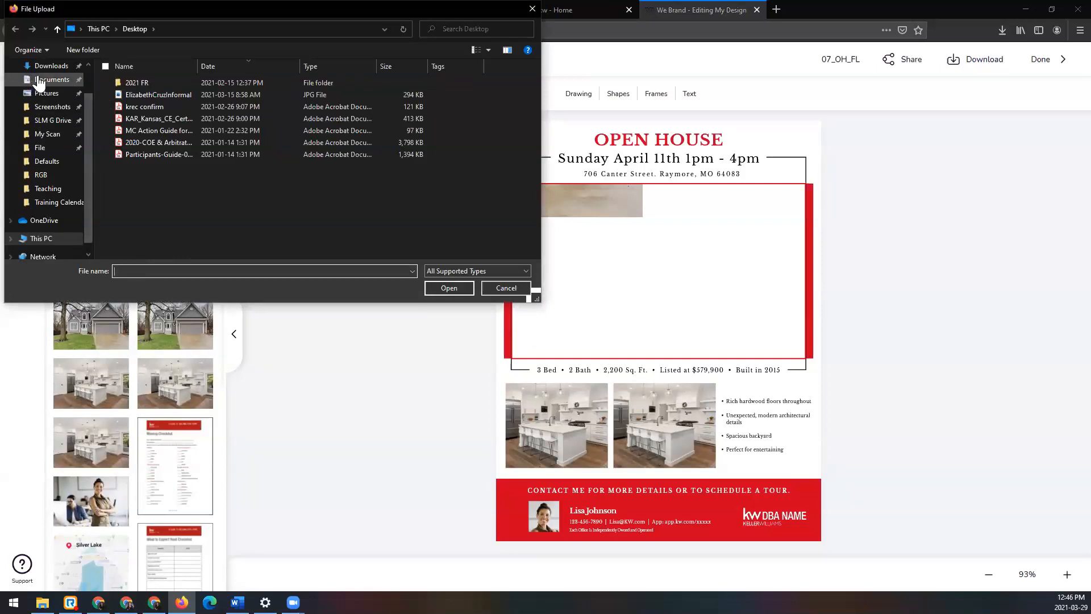
{"action": "left_click", "coordinate": [44, 83]}
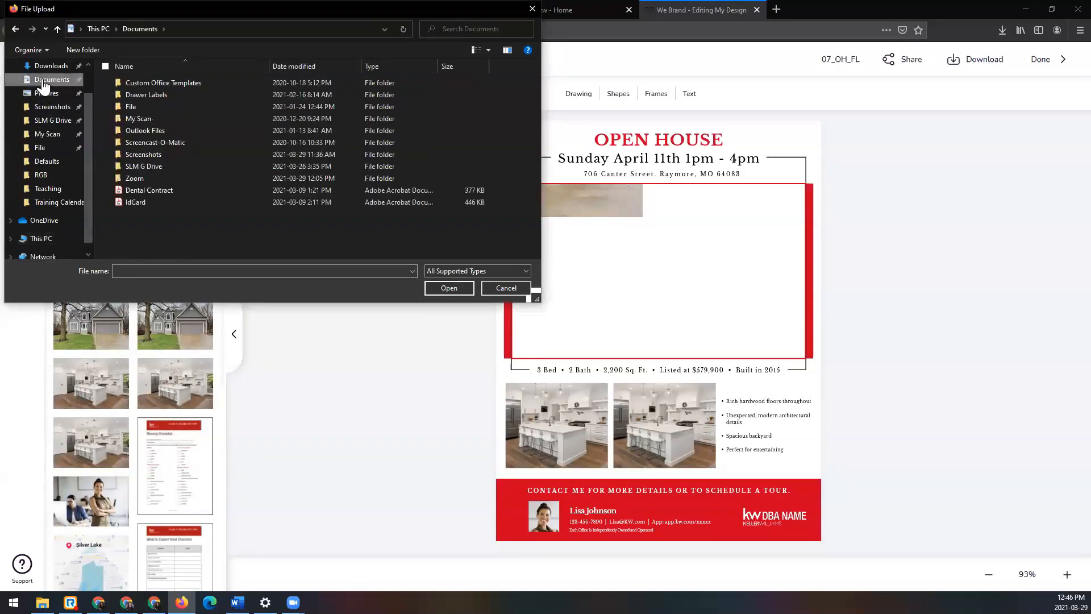
{"action": "left_click", "coordinate": [51, 66]}
{"action": "double_click", "coordinate": [173, 100]}
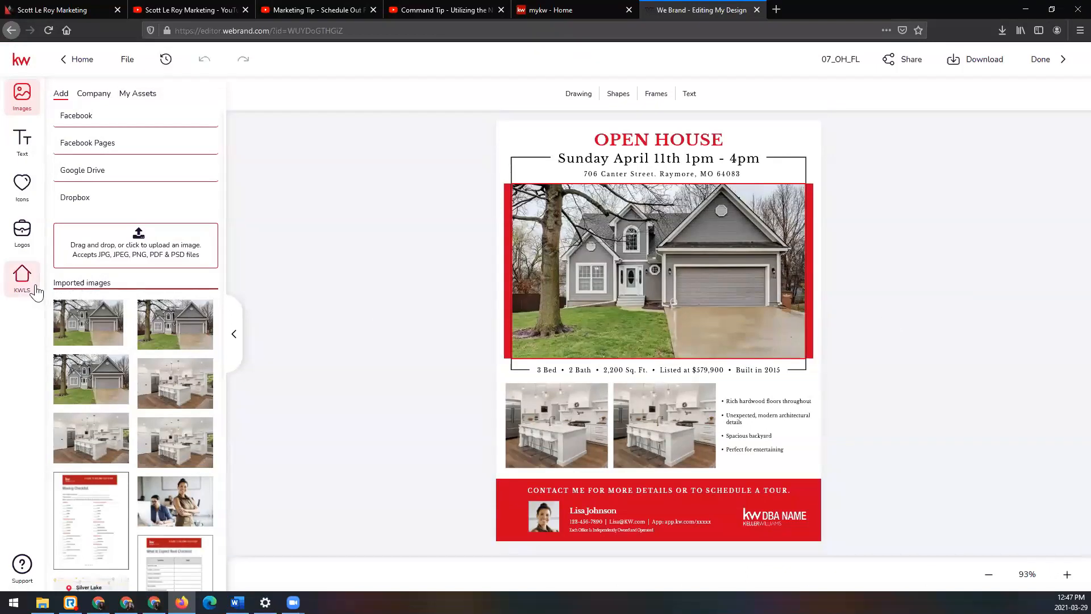
{"action": "mouse_move", "coordinate": [71, 317]}
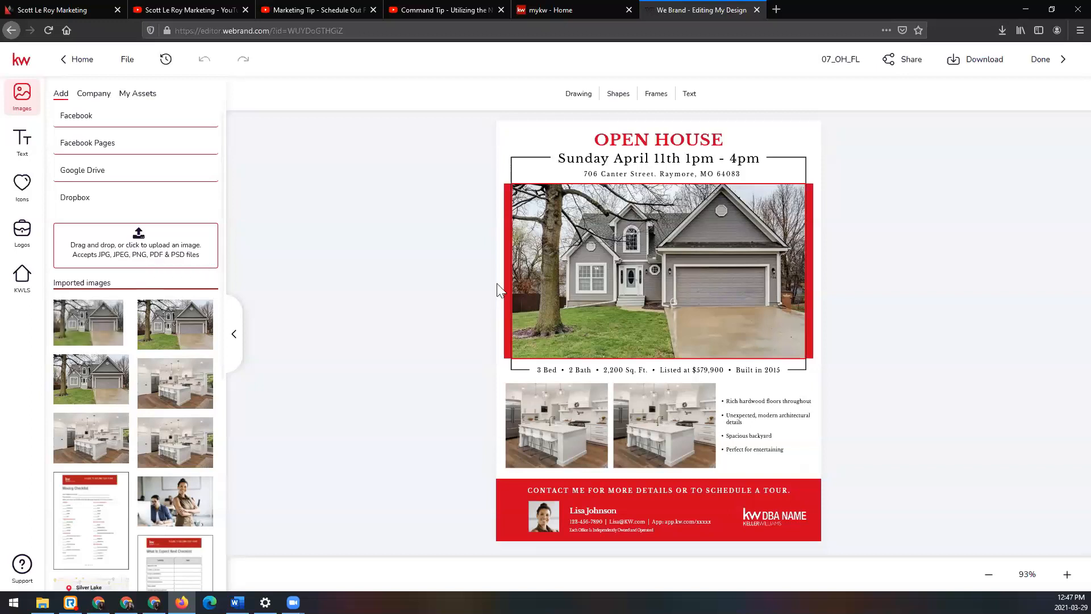
Step: Reposition the main house photo slightly downward within its frame and apply the change
{"action": "left_click", "coordinate": [725, 302]}
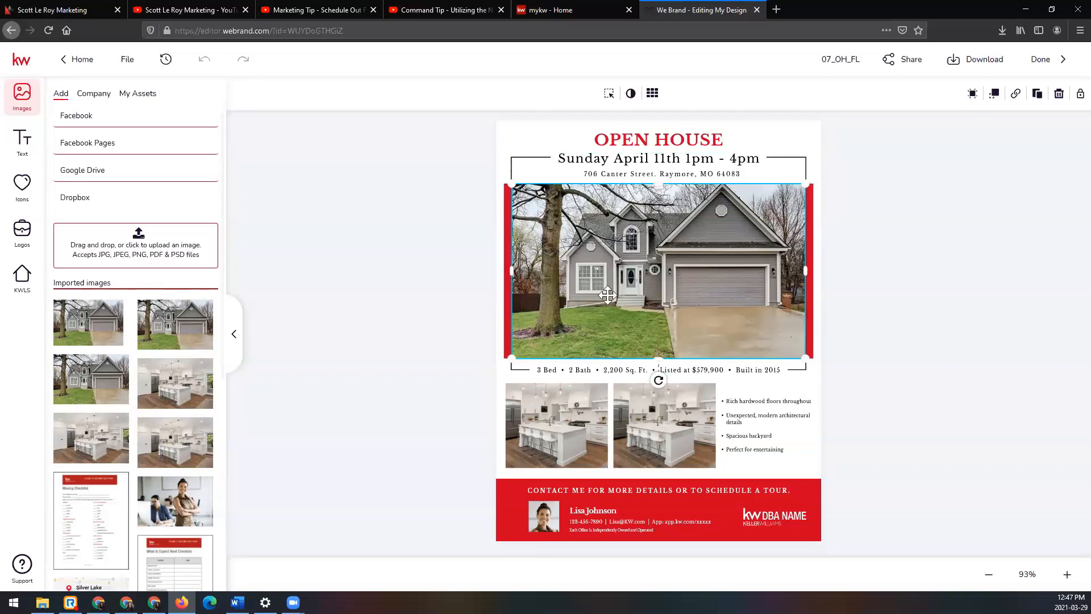
{"action": "left_click", "coordinate": [609, 95]}
{"action": "left_click_drag", "start_coordinate": [658, 263], "coordinate": [658, 275]}
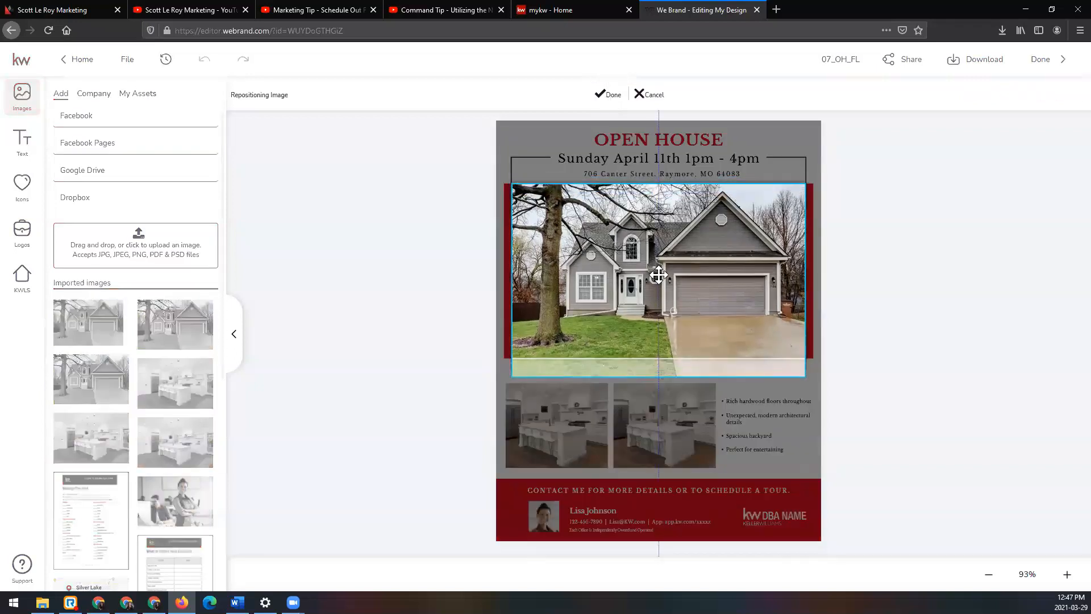
{"action": "left_click", "coordinate": [609, 96]}
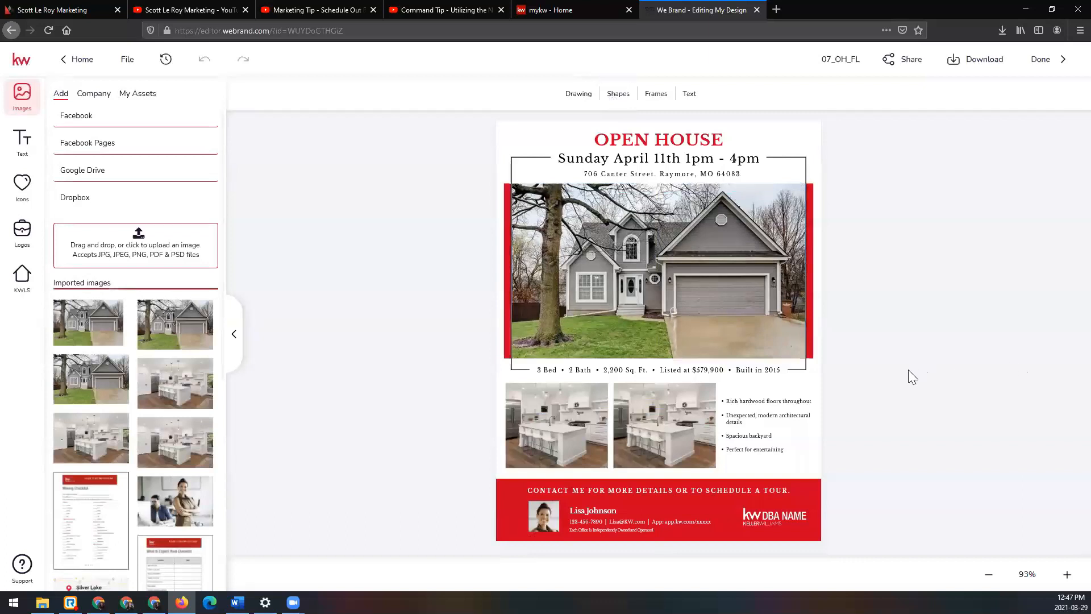
Step: Select the property facts line below the main photo and look up the Raymore, MO listing's details in KWLS
{"action": "left_click", "coordinate": [535, 370]}
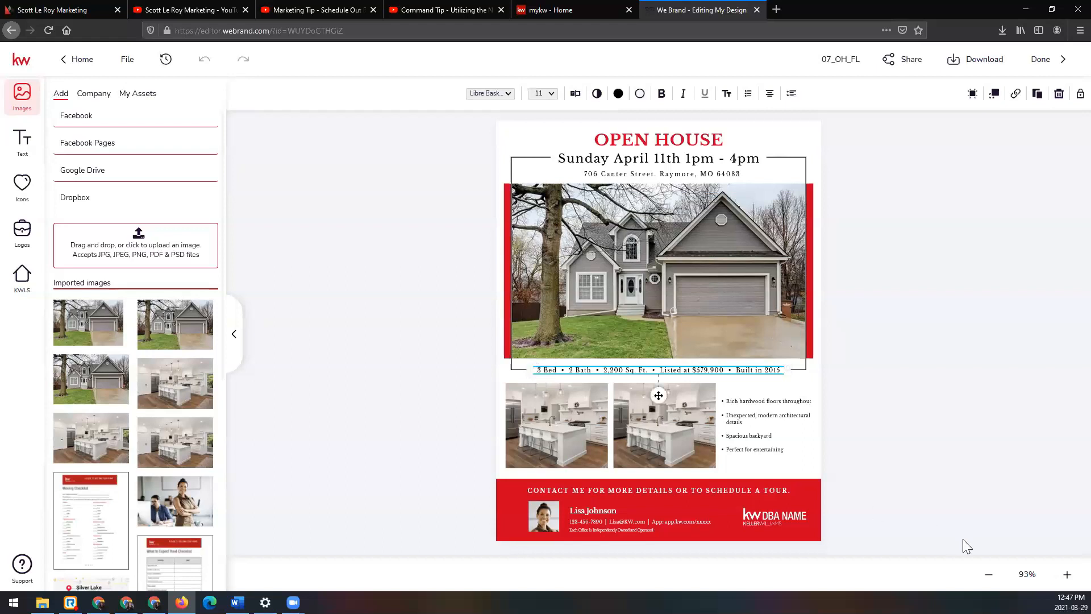
{"action": "left_click", "coordinate": [1066, 575]}
{"action": "left_click", "coordinate": [1066, 575]}
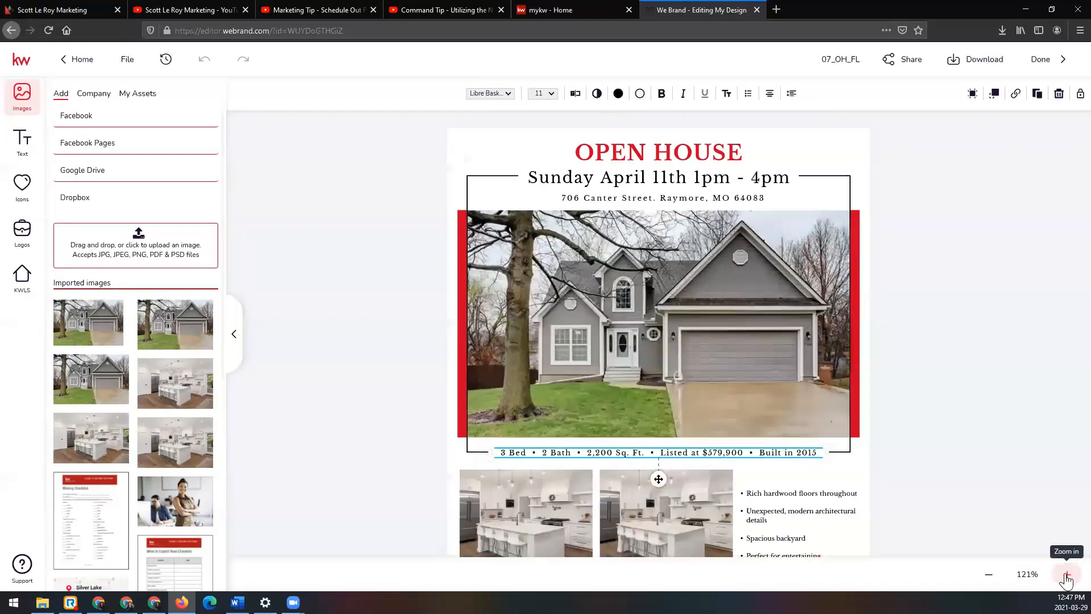
{"action": "left_click", "coordinate": [1067, 575]}
{"action": "left_click", "coordinate": [1066, 575]}
{"action": "scroll", "coordinate": [1018, 481], "scroll_direction": "down", "scroll_amount": 3}
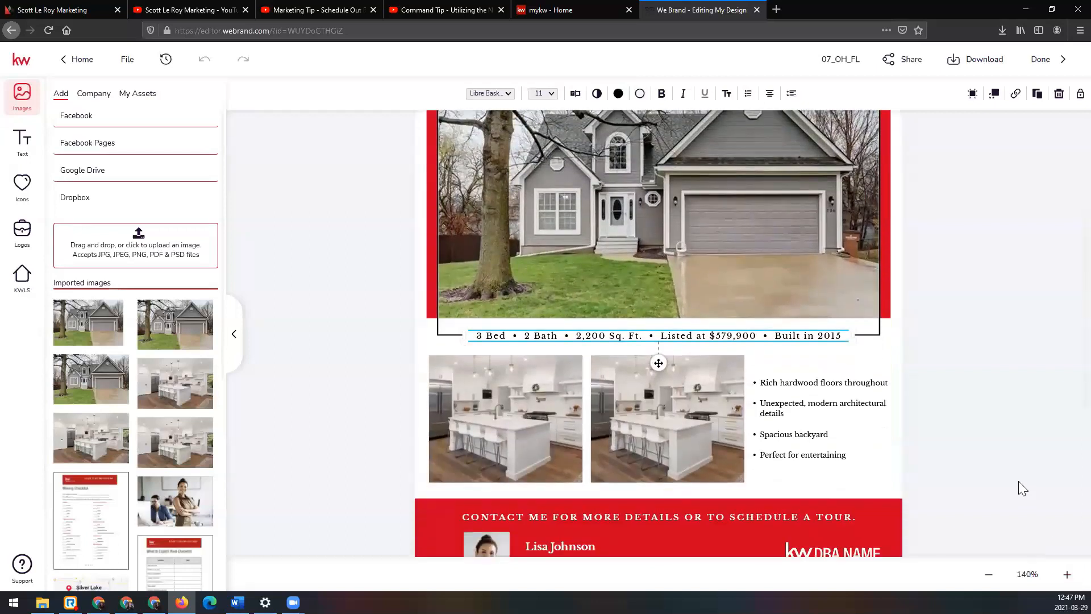
{"action": "scroll", "coordinate": [1018, 488], "scroll_direction": "down", "scroll_amount": 2}
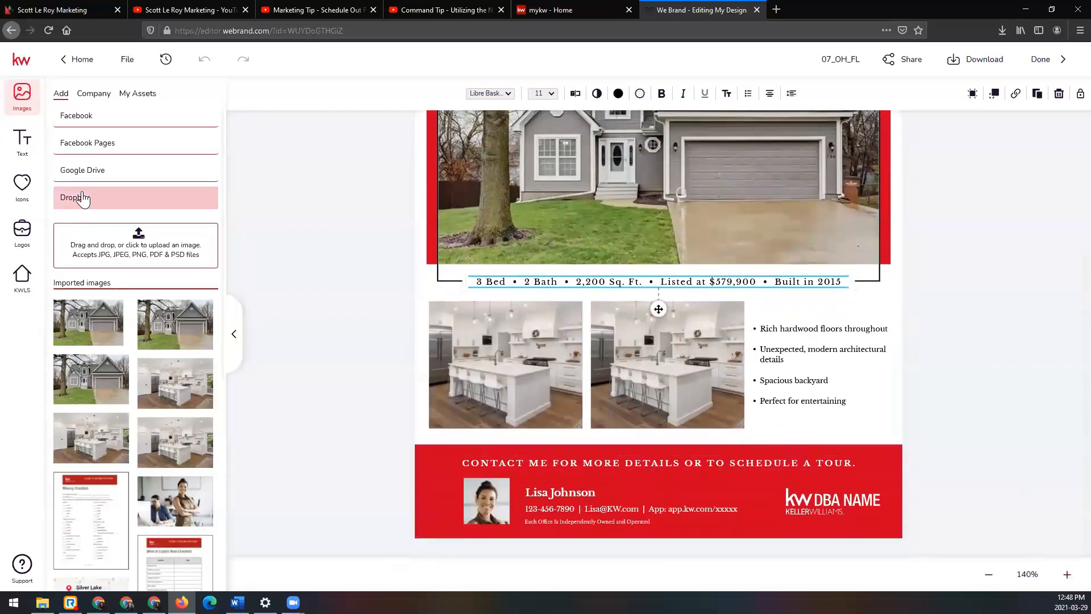
{"action": "left_click", "coordinate": [27, 293]}
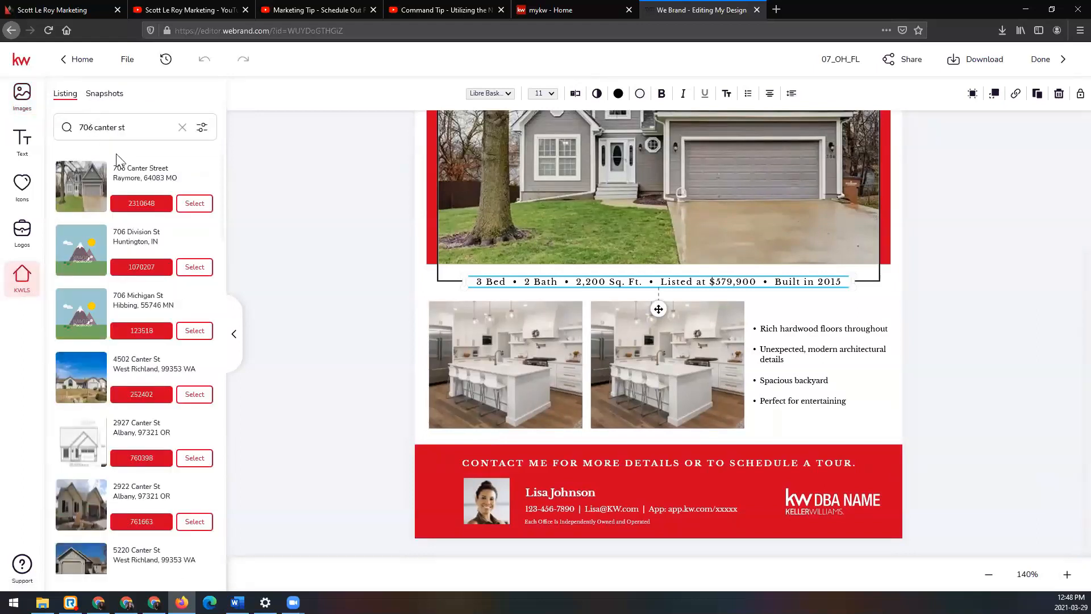
{"action": "left_click", "coordinate": [200, 210]}
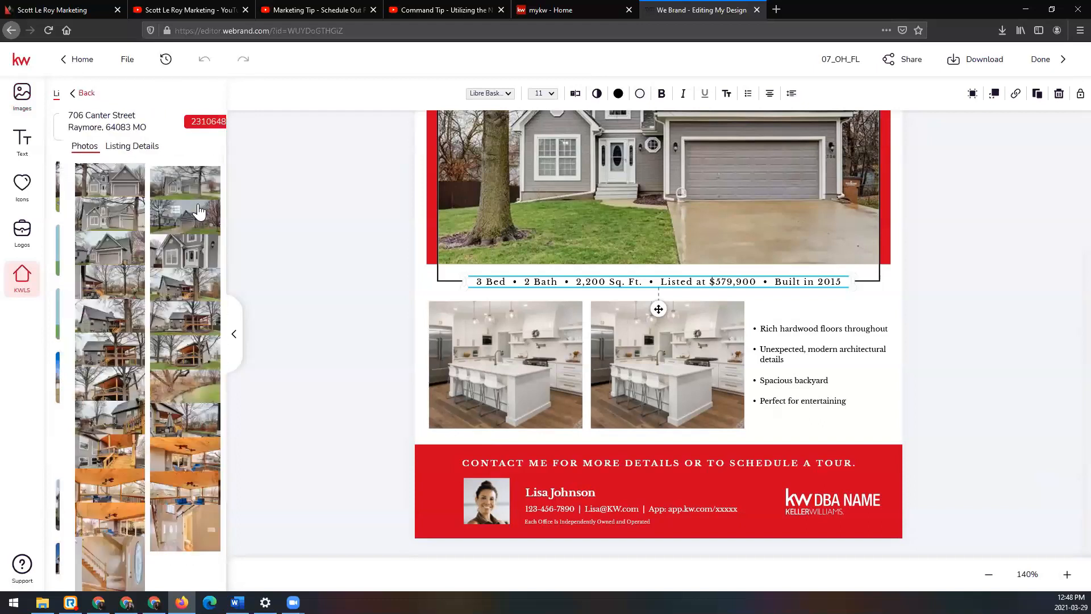
{"action": "left_click", "coordinate": [118, 146]}
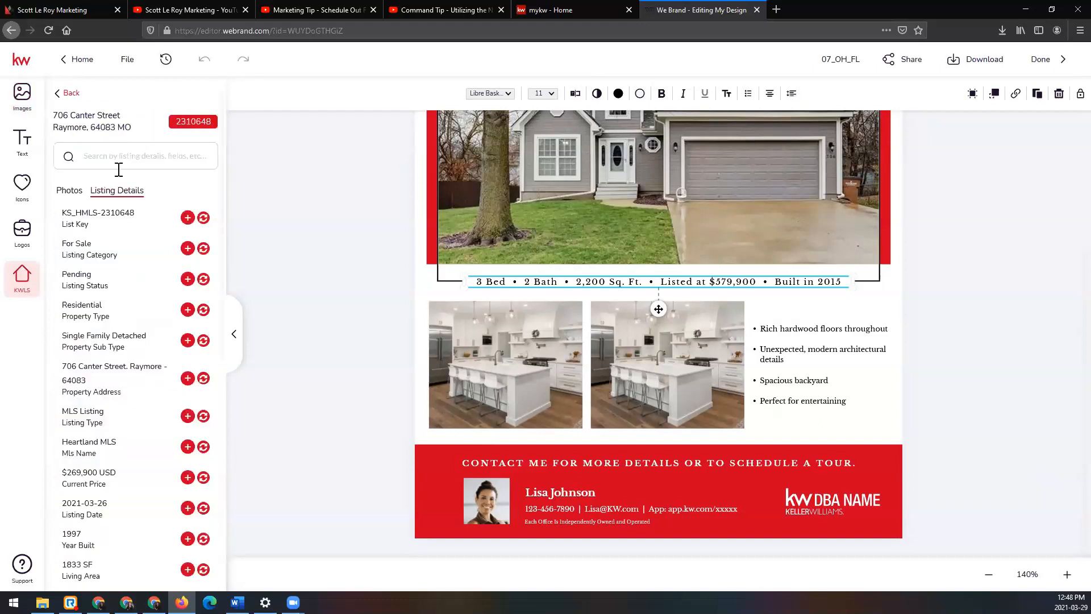
{"action": "scroll", "coordinate": [136, 318], "scroll_direction": "down", "scroll_amount": 6}
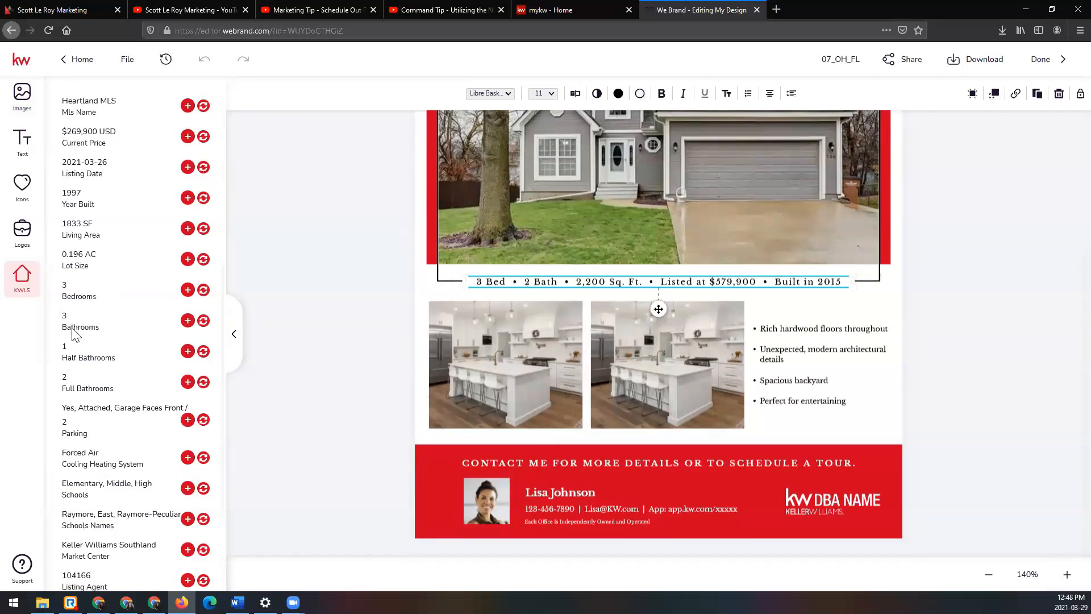
Step: Set the property facts line to 3 Bath and 1,833 Sq. Ft
{"action": "left_click", "coordinate": [533, 283]}
{"action": "key", "text": "BackSpace"}
{"action": "type", "text": "3"}
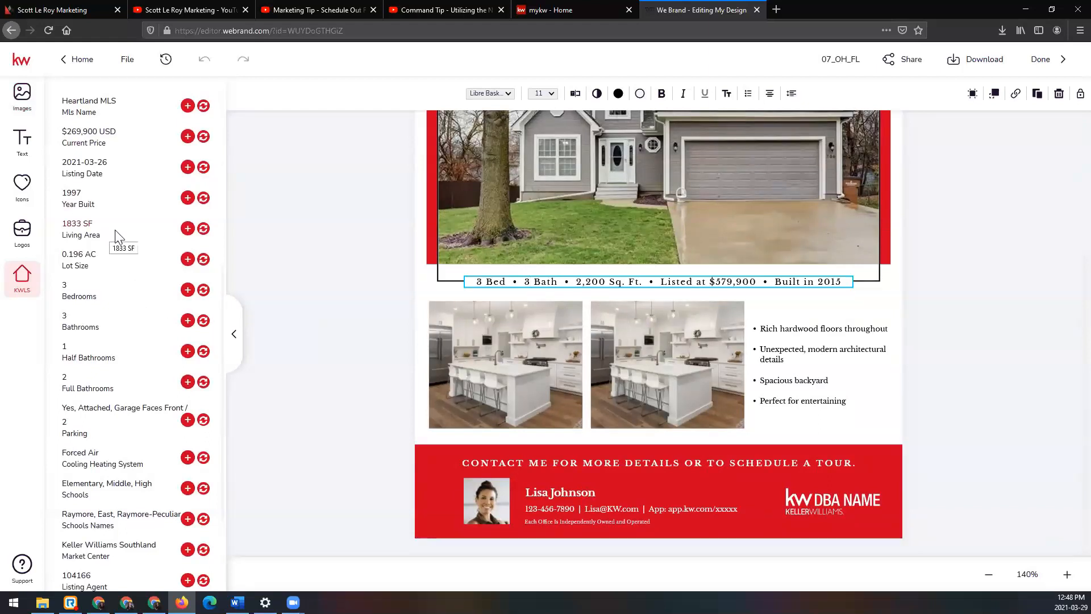
{"action": "left_click_drag", "start_coordinate": [578, 283], "coordinate": [607, 287]}
{"action": "type", "text": "1,833"}
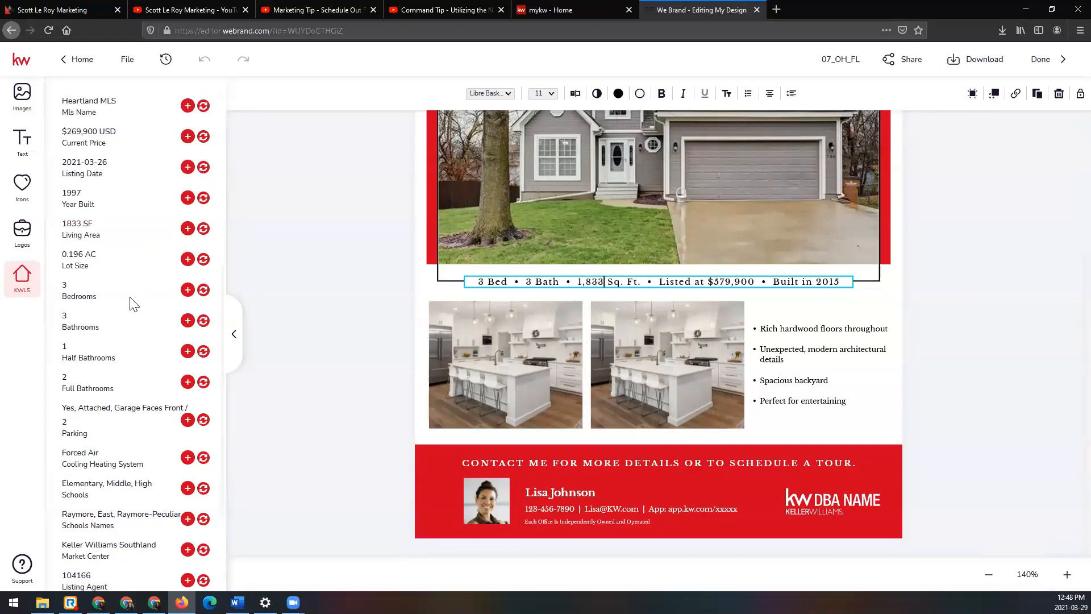
{"action": "scroll", "coordinate": [129, 307], "scroll_direction": "up", "scroll_amount": 3}
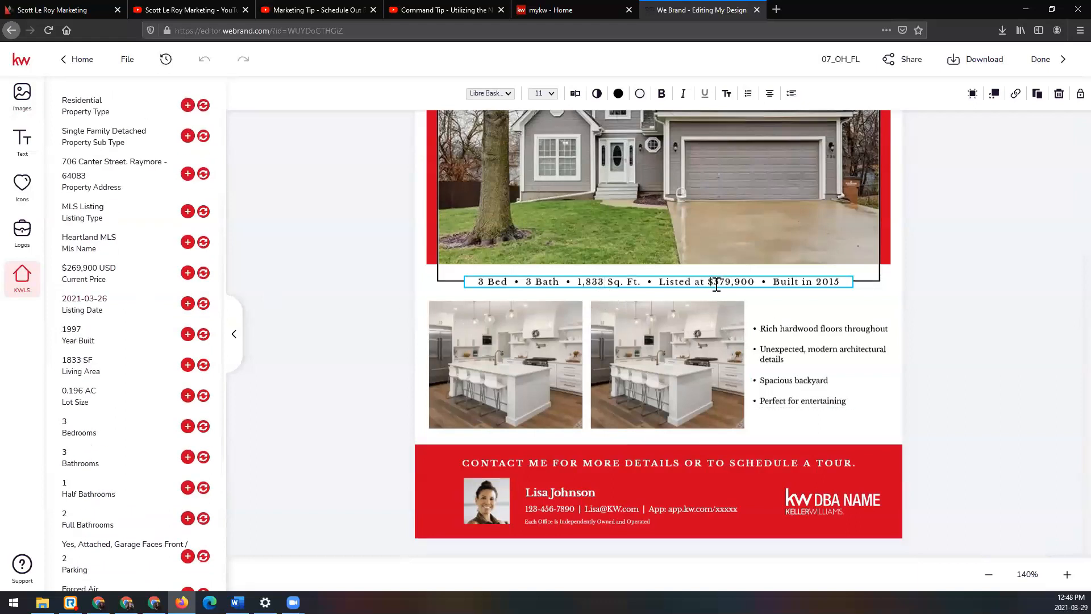
Step: Set the listed price to $269,900 and the year built to 1997 in the property facts line
{"action": "left_click_drag", "start_coordinate": [713, 280], "coordinate": [750, 285]}
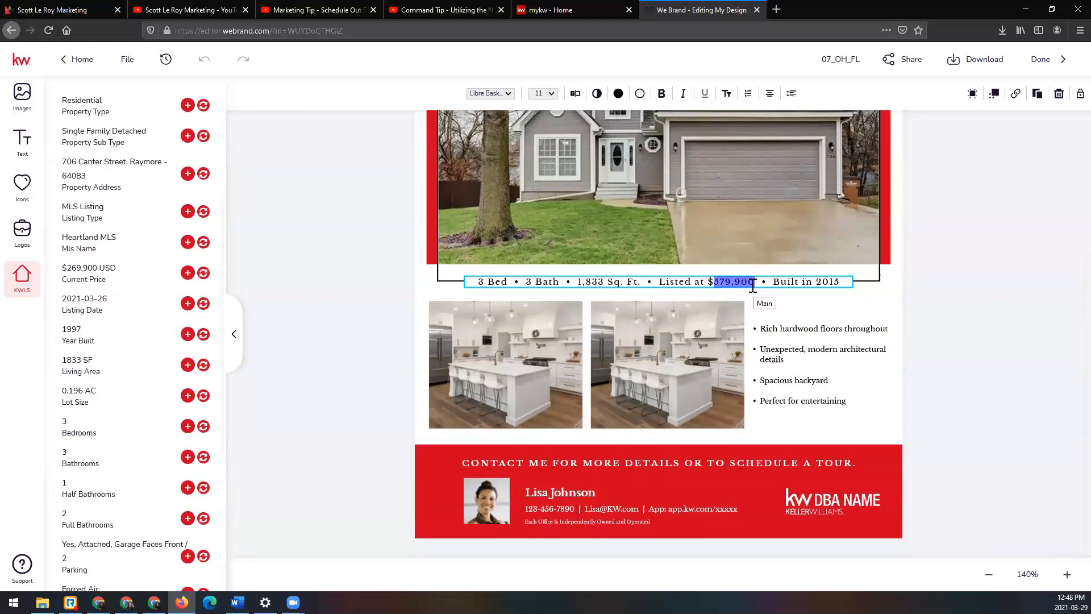
{"action": "type", "text": "269"}
{"action": "type", "text": "."}
{"action": "type", "text": "900"}
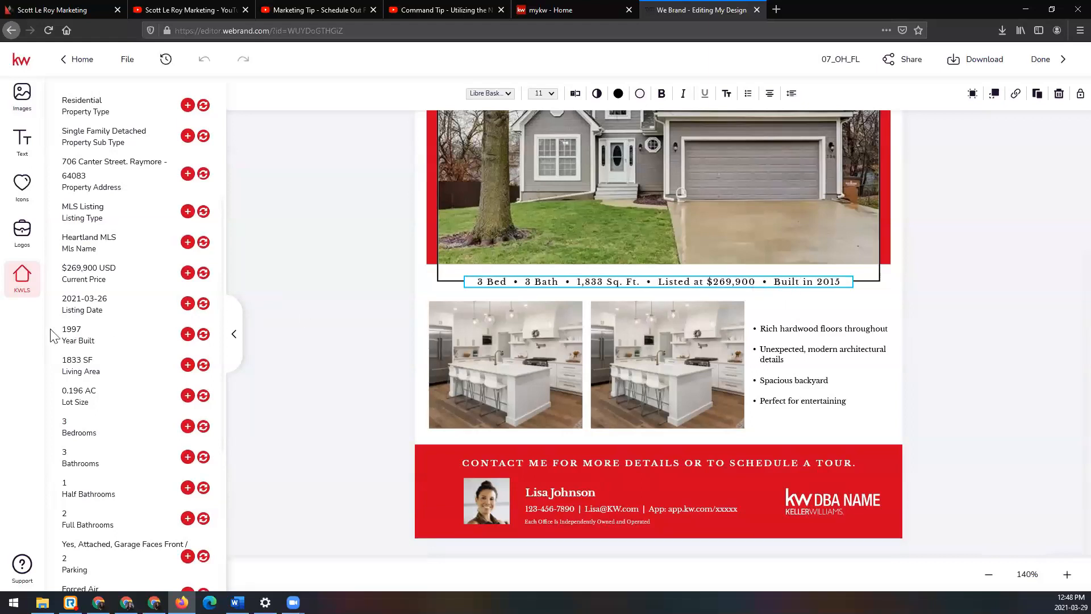
{"action": "left_click_drag", "start_coordinate": [849, 282], "coordinate": [852, 284]}
{"action": "type", "text": "1997"}
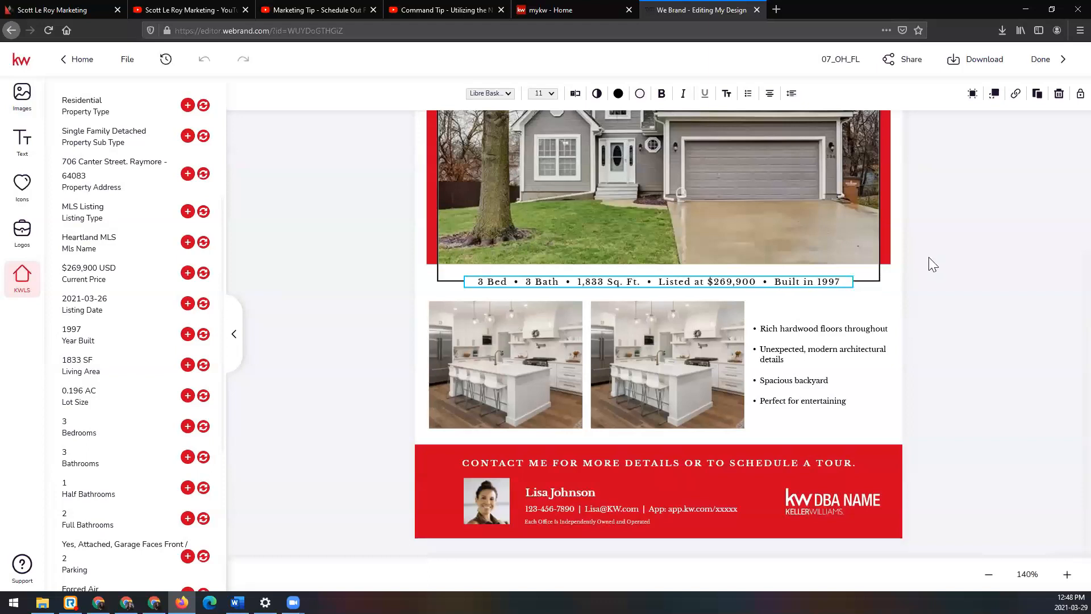
{"action": "key", "text": "Escape"}
Step: Replace the first small kitchen photo below the facts line with the leather-sofa living room photo from the KWLS listing photos
{"action": "scroll", "coordinate": [140, 274], "scroll_direction": "up", "scroll_amount": 5}
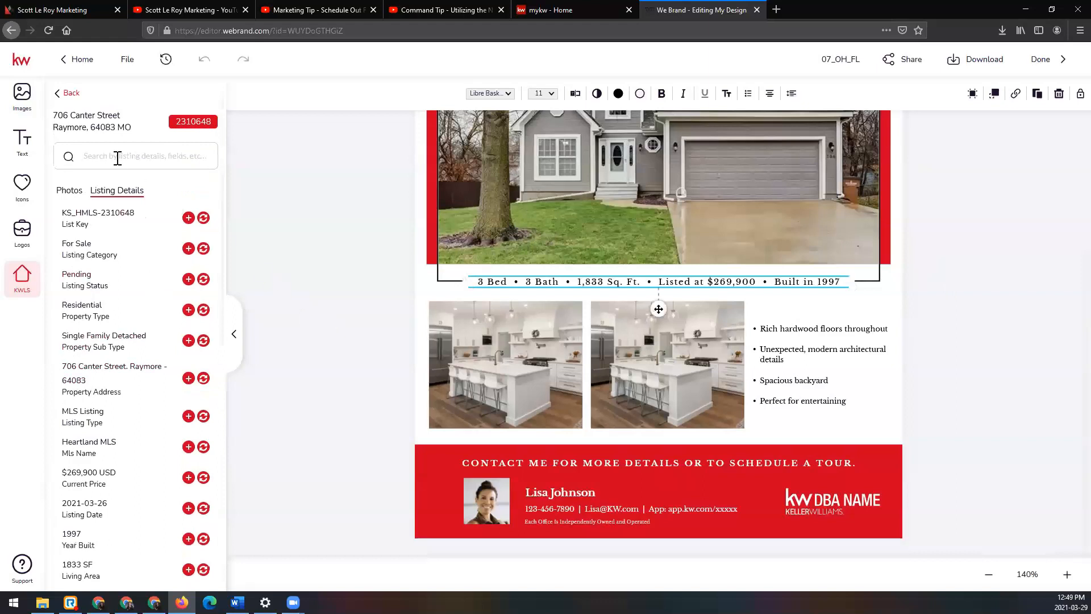
{"action": "left_click", "coordinate": [71, 190]}
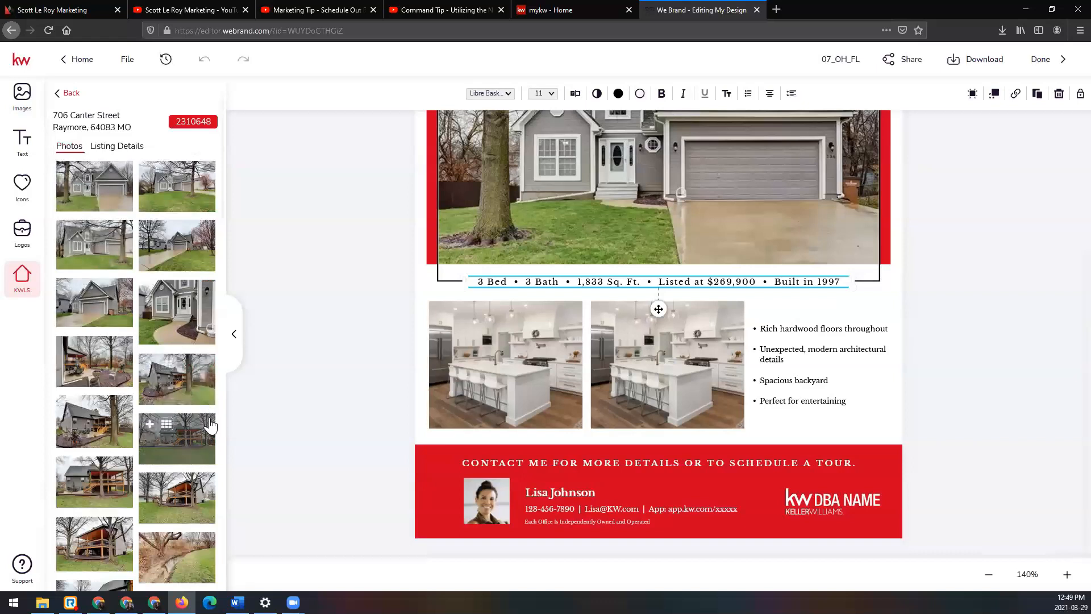
{"action": "scroll", "coordinate": [190, 546], "scroll_direction": "down", "scroll_amount": 10}
{"action": "scroll", "coordinate": [157, 426], "scroll_direction": "down", "scroll_amount": 2}
{"action": "left_click_drag", "start_coordinate": [94, 372], "coordinate": [504, 384]}
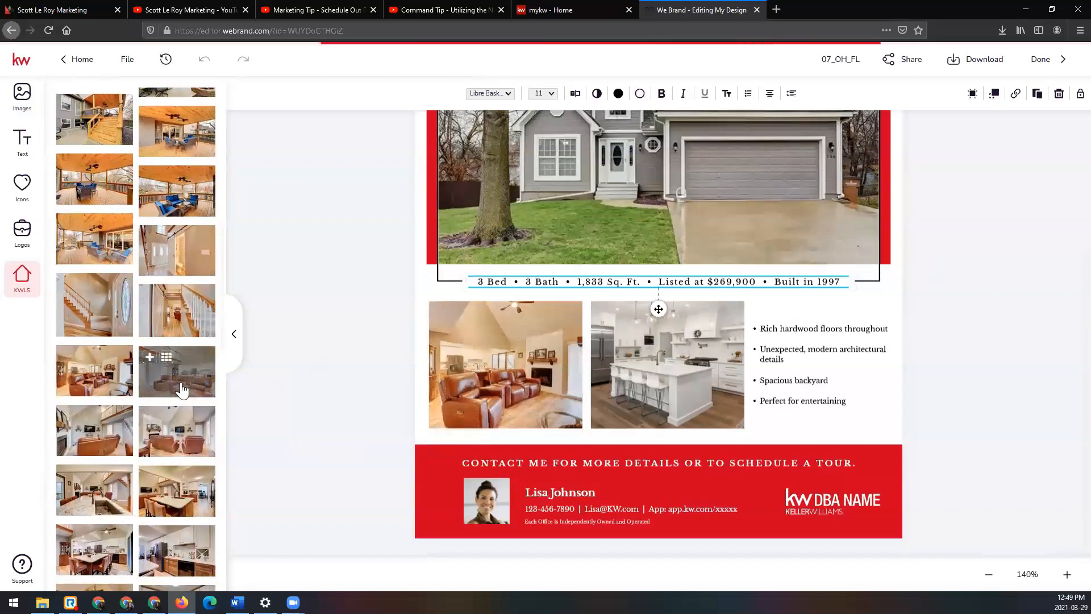
Step: Swap the second small photo for a listing kitchen photo and the first for the kitchen photo with the table and chairs
{"action": "left_click", "coordinate": [673, 364]}
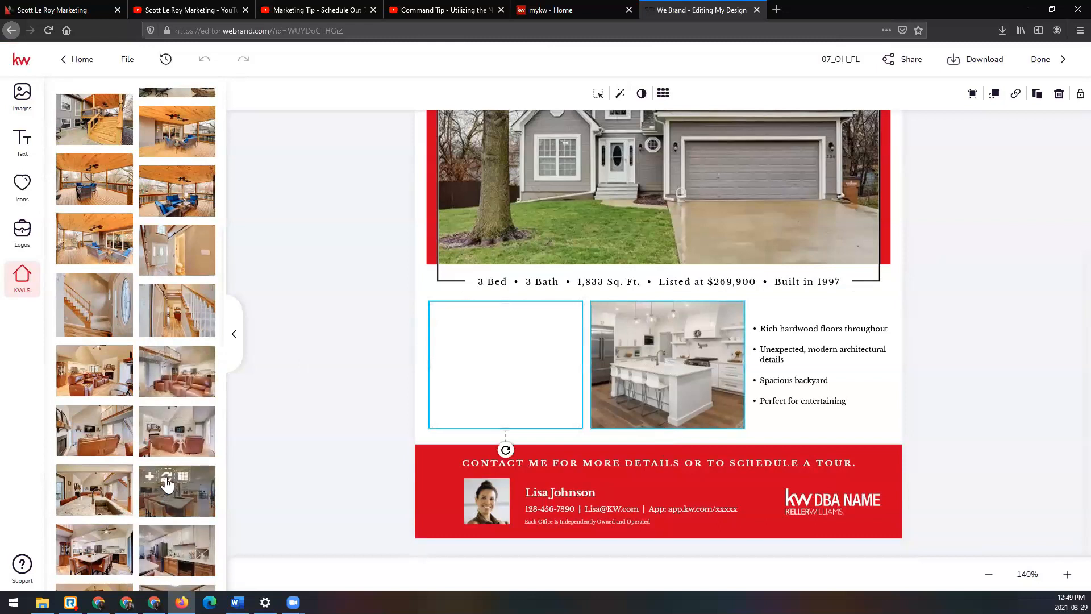
{"action": "left_click", "coordinate": [166, 479]}
{"action": "scroll", "coordinate": [166, 478], "scroll_direction": "down", "scroll_amount": 2}
{"action": "left_click_drag", "start_coordinate": [94, 480], "coordinate": [492, 378]}
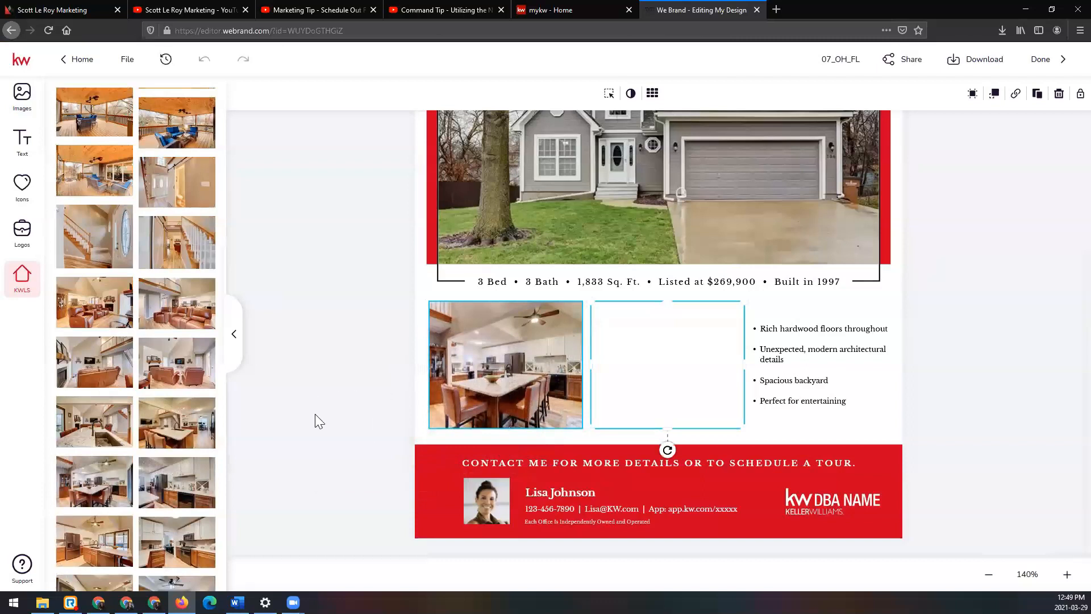
{"action": "left_click", "coordinate": [413, 408]}
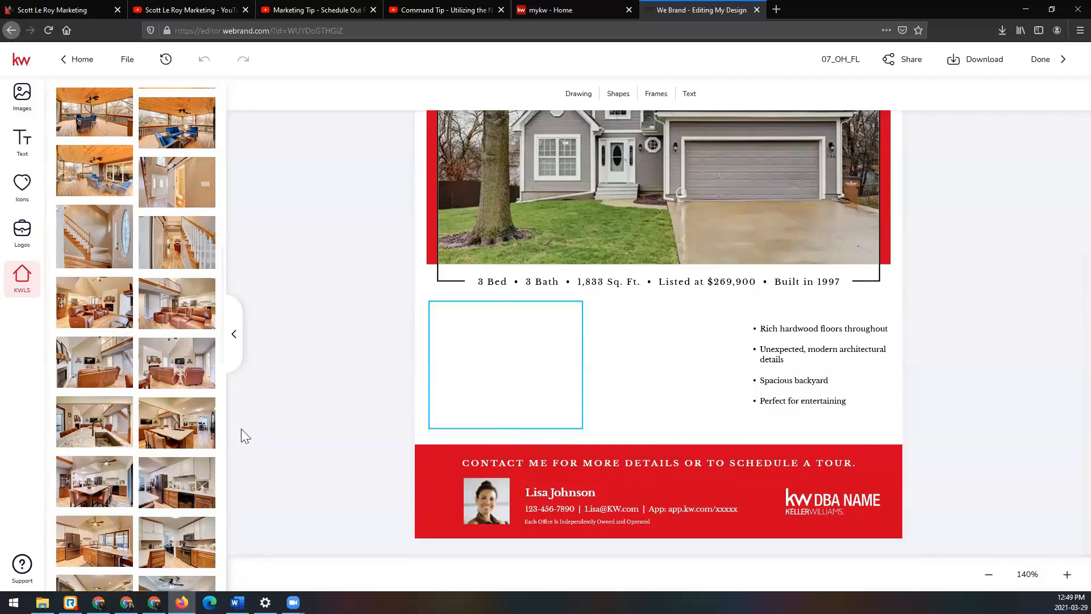
Step: Place the listing's home office photo in the first small frame and the bedroom photo in the second
{"action": "scroll", "coordinate": [194, 460], "scroll_direction": "down", "scroll_amount": 4}
{"action": "left_click_drag", "start_coordinate": [112, 418], "coordinate": [500, 363]}
{"action": "left_click_drag", "start_coordinate": [219, 534], "coordinate": [667, 366]}
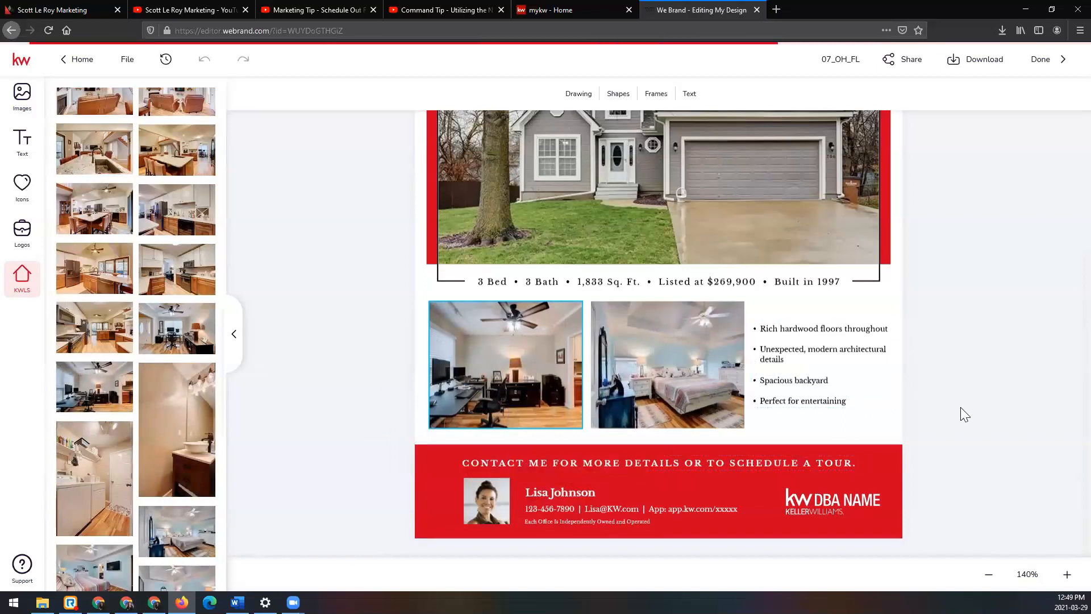
{"action": "key", "text": "Delete"}
Step: Replace the bulleted feature list with the Property Description from the KWLS listing details
{"action": "left_click", "coordinate": [833, 339]}
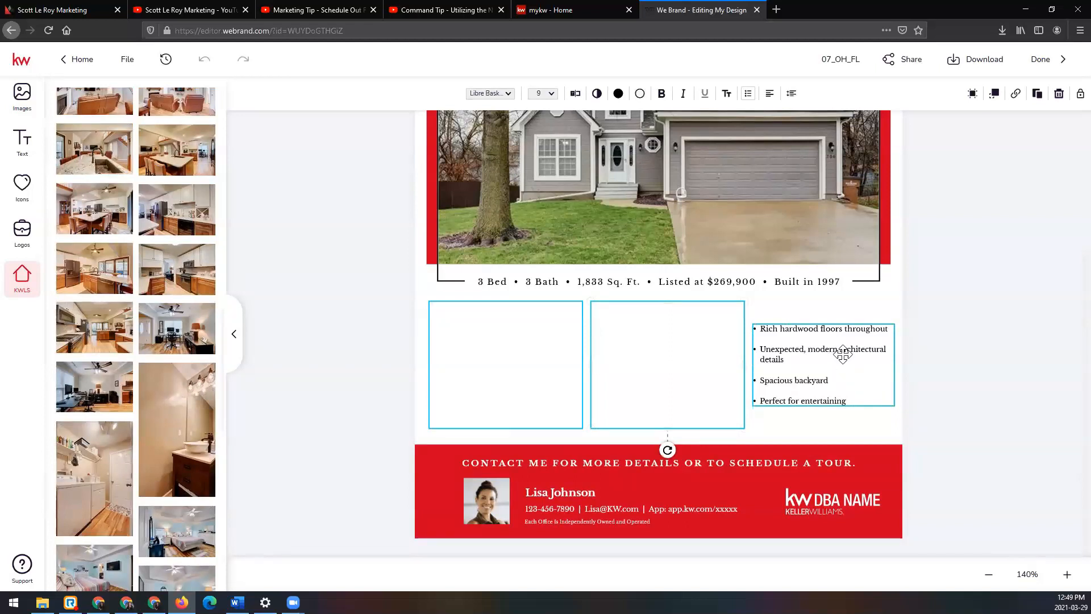
{"action": "left_click", "coordinate": [977, 344]}
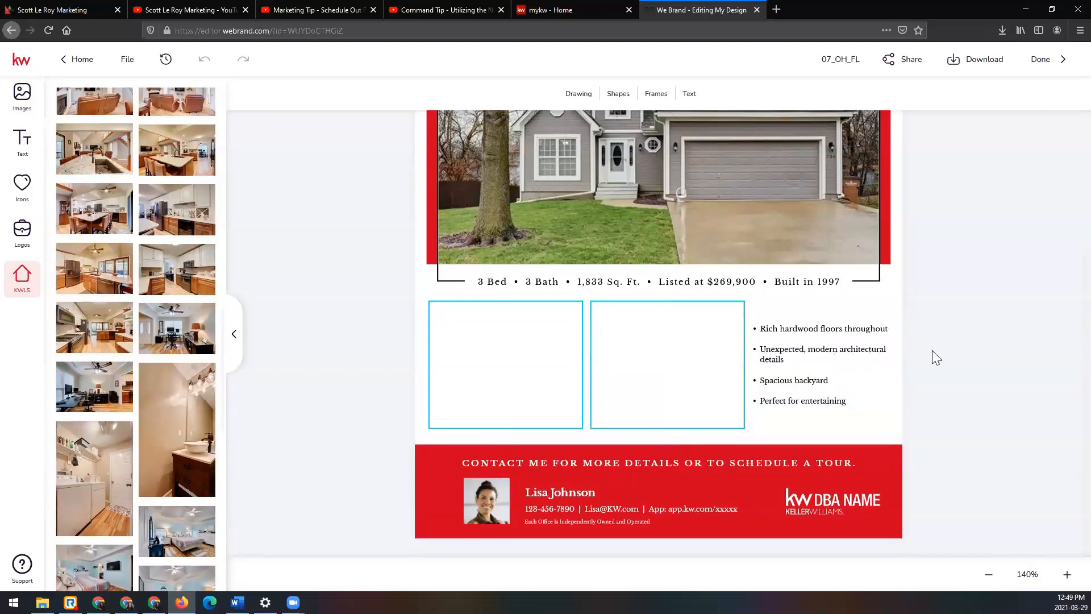
{"action": "left_click", "coordinate": [845, 353]}
{"action": "scroll", "coordinate": [170, 320], "scroll_direction": "up", "scroll_amount": 5}
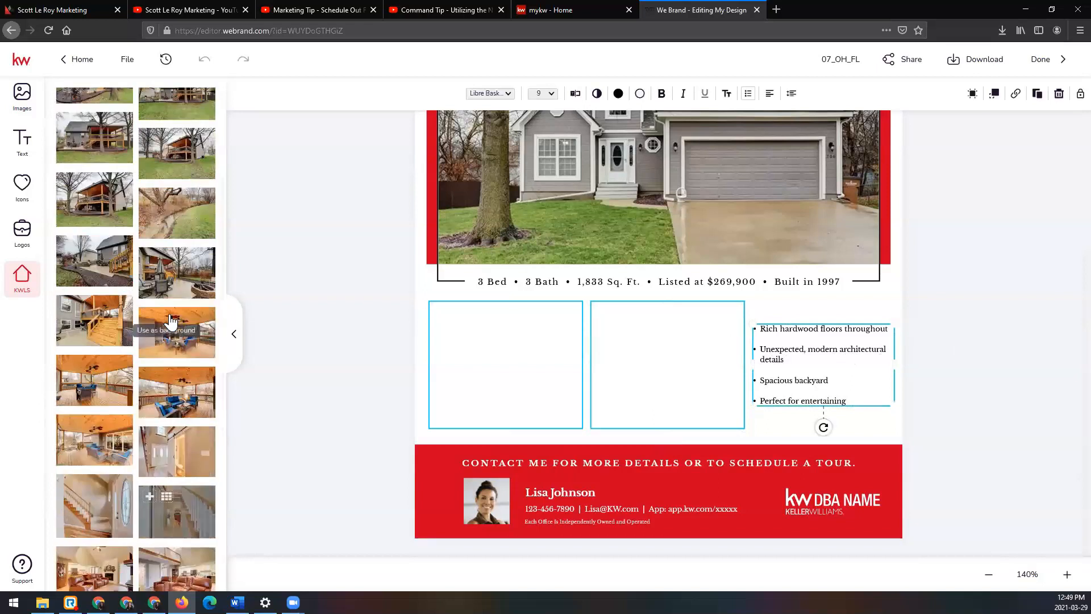
{"action": "scroll", "coordinate": [170, 320], "scroll_direction": "up", "scroll_amount": 5}
{"action": "left_click", "coordinate": [127, 146]}
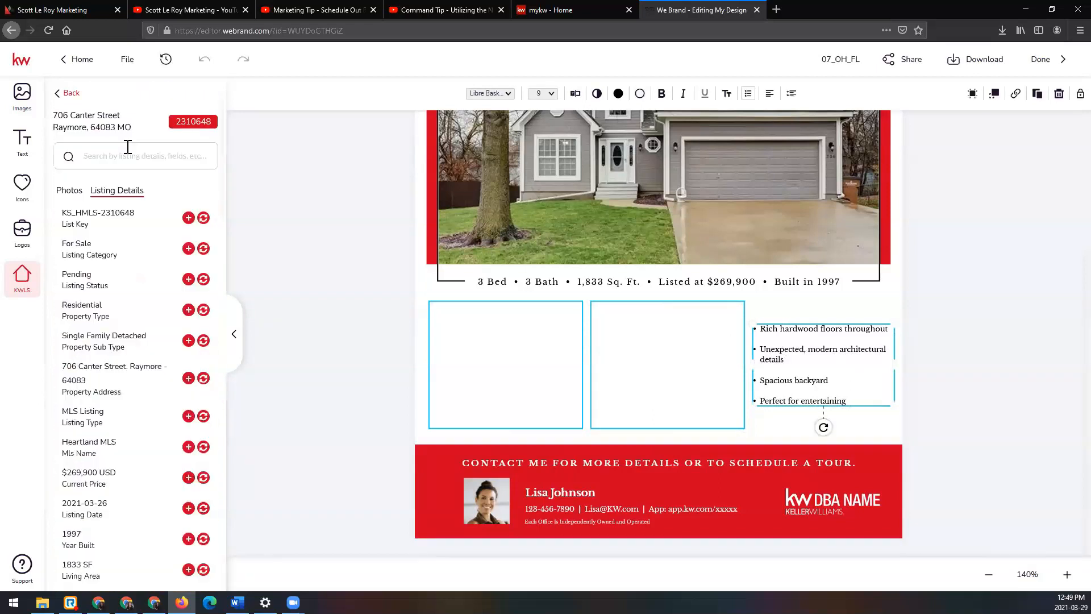
{"action": "scroll", "coordinate": [156, 348], "scroll_direction": "down", "scroll_amount": 8}
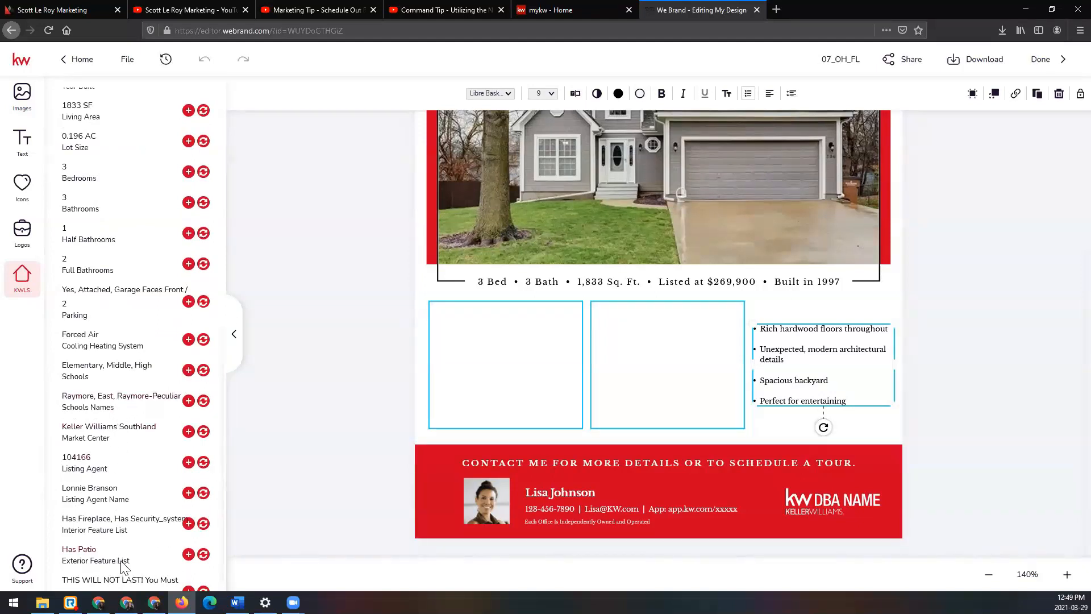
{"action": "key", "text": "ctrl+minus"}
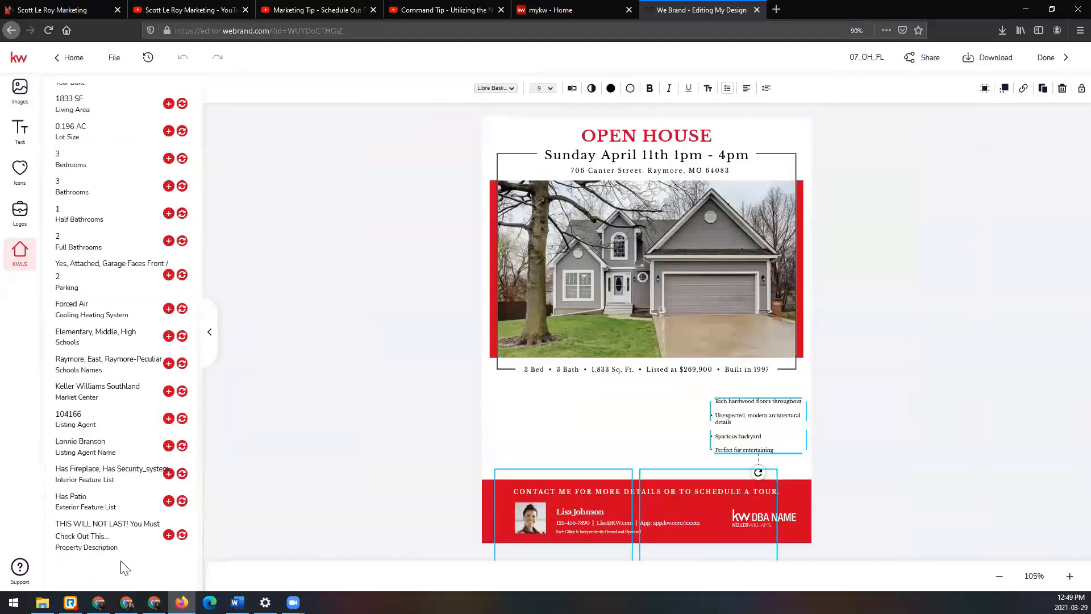
{"action": "left_click", "coordinate": [182, 534]}
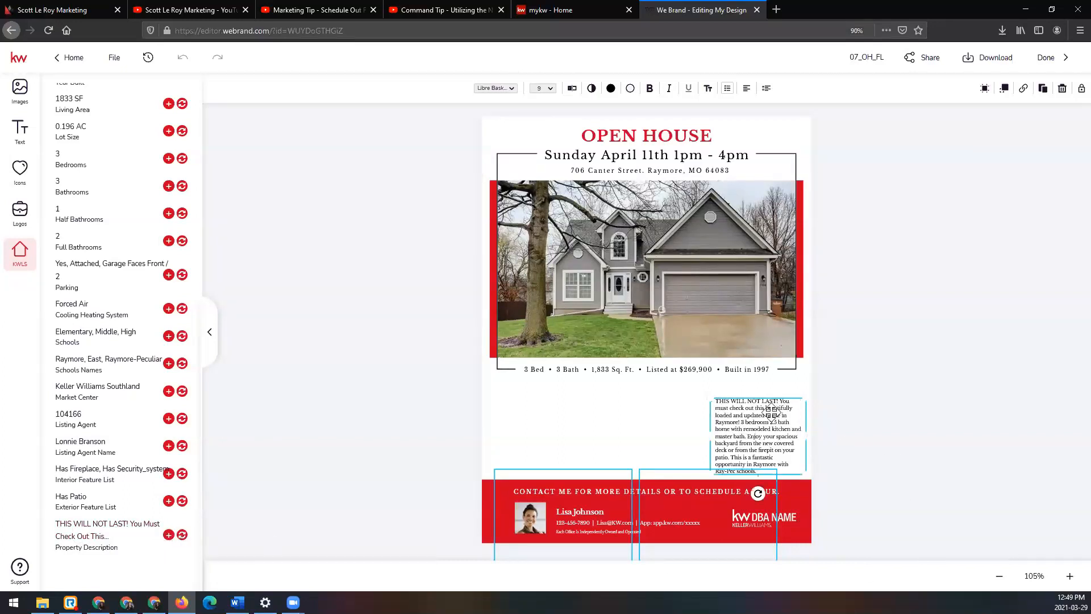
Step: Move the property description up below the facts line, enlarge its text to size 11.1 and fit it within the page edge
{"action": "left_click_drag", "start_coordinate": [766, 400], "coordinate": [764, 384]}
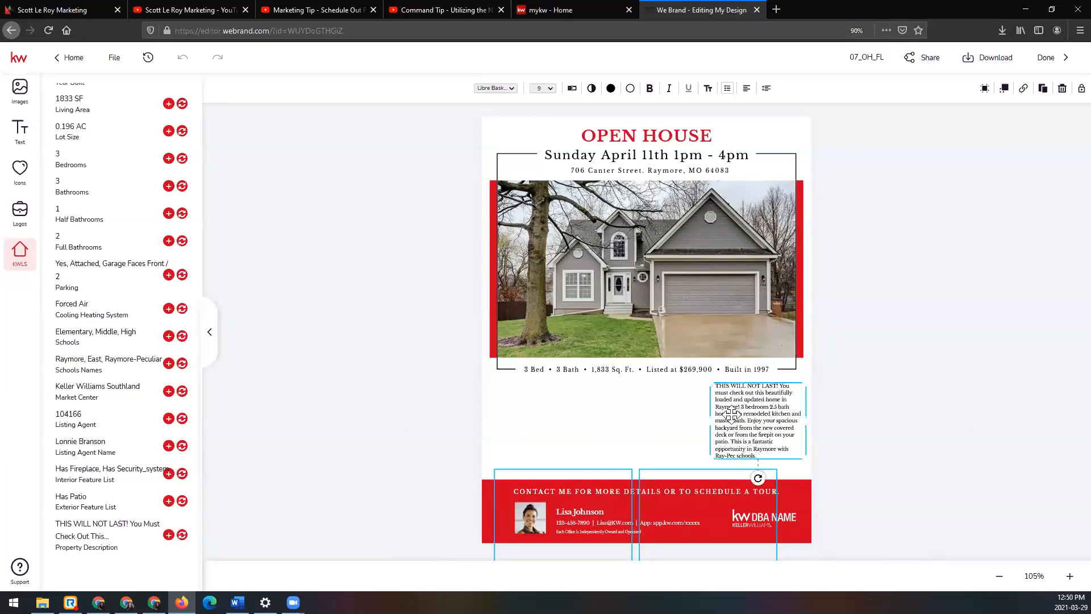
{"action": "left_click_drag", "start_coordinate": [711, 457], "coordinate": [707, 462]}
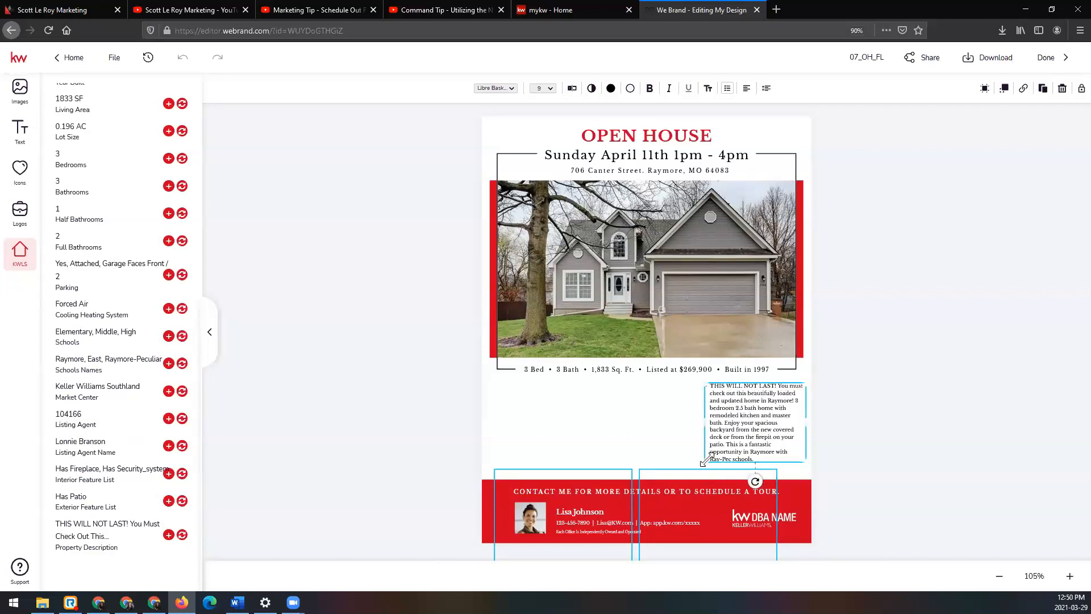
{"action": "left_click_drag", "start_coordinate": [703, 421], "coordinate": [709, 423]}
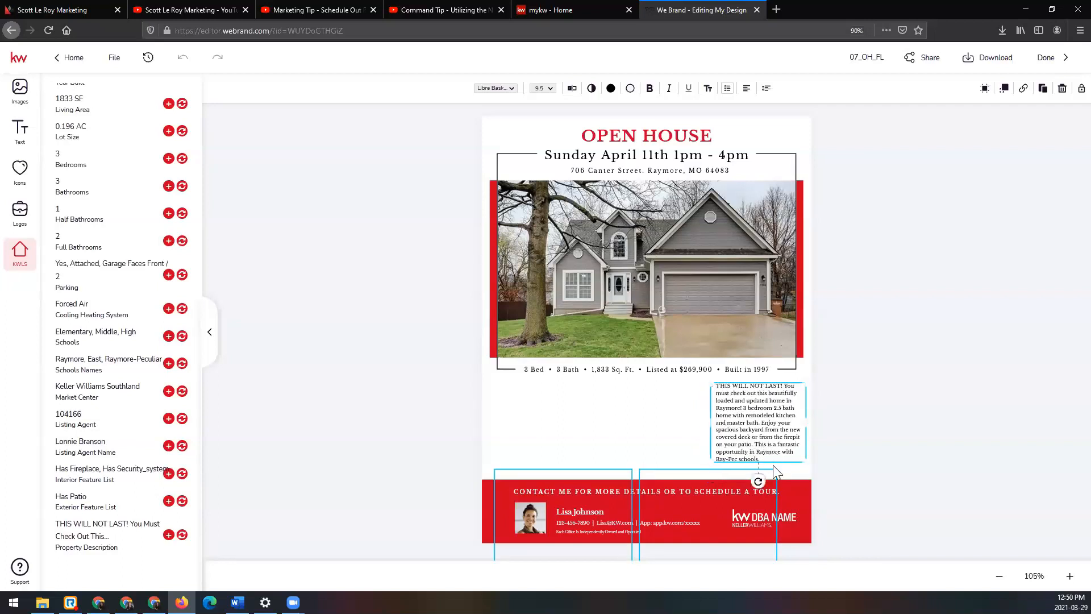
{"action": "left_click_drag", "start_coordinate": [804, 466], "coordinate": [819, 477]}
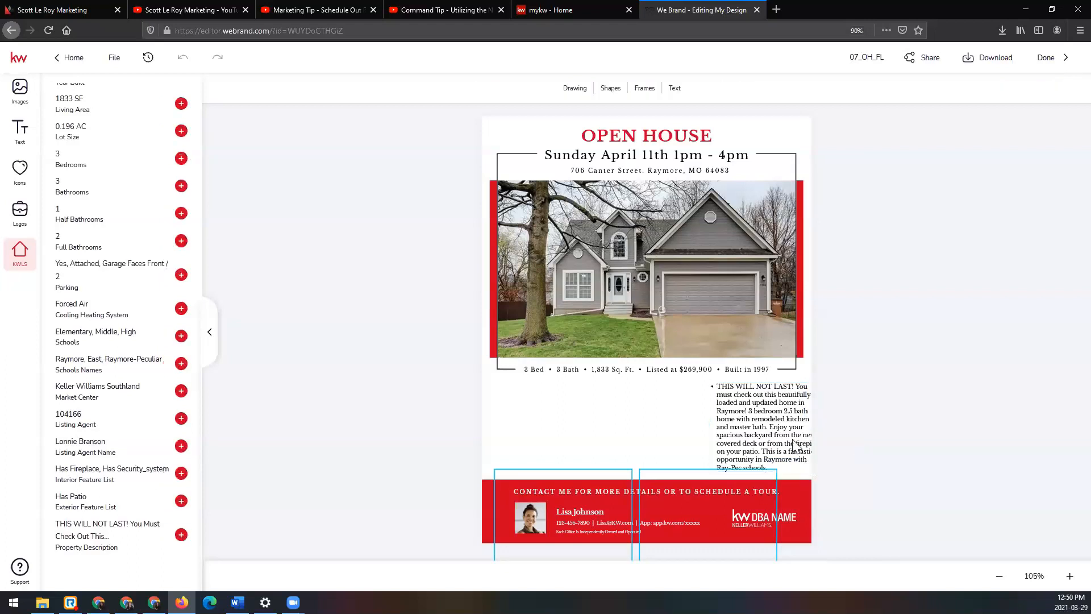
{"action": "left_click_drag", "start_coordinate": [773, 431], "coordinate": [753, 431]}
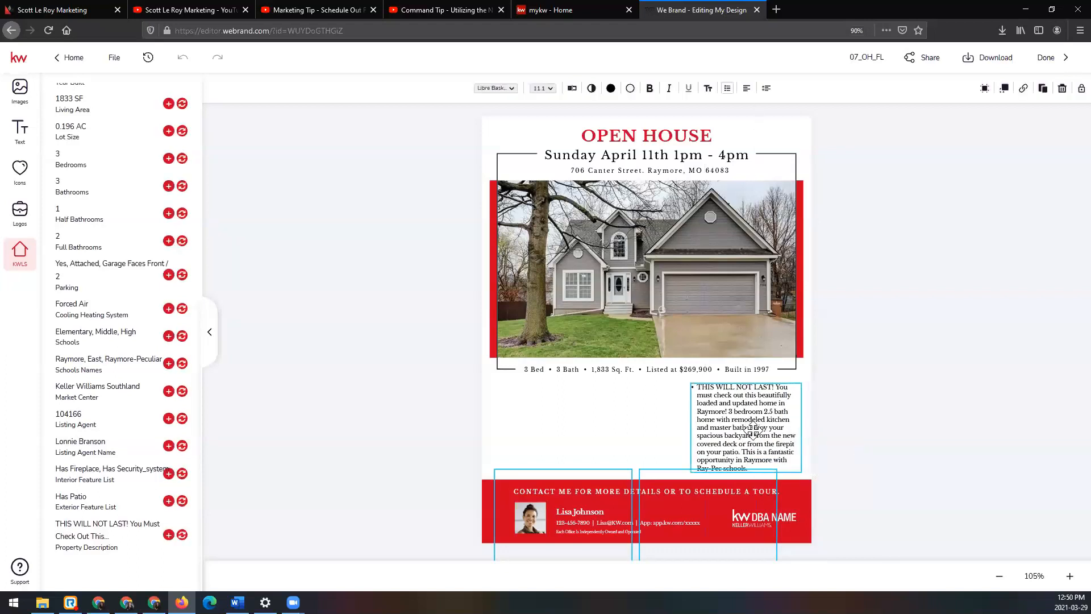
{"action": "left_click", "coordinate": [884, 450]}
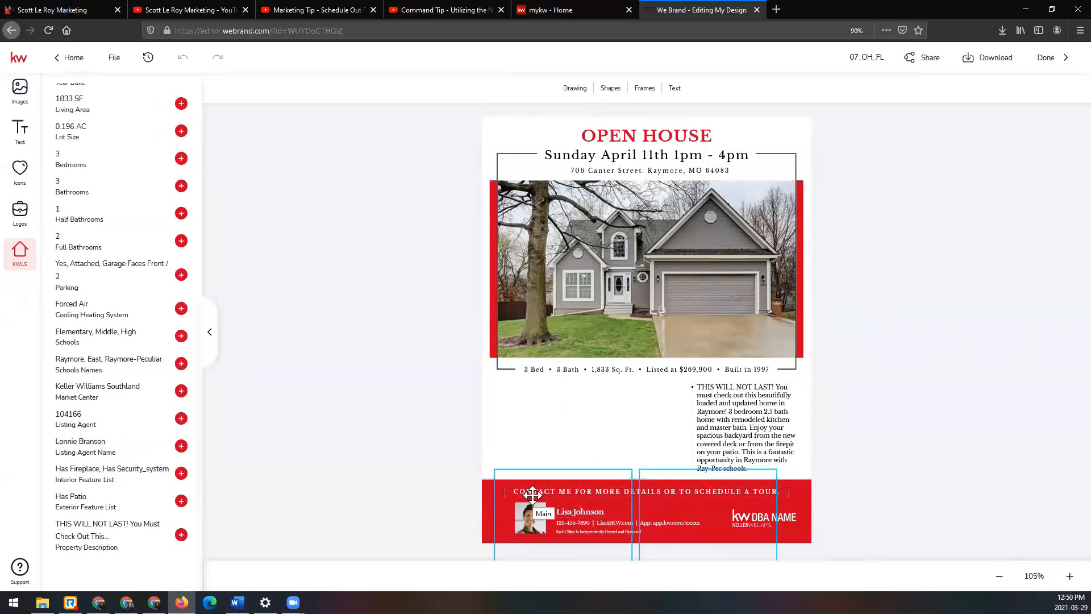
Step: Replace the sample agent headshot in the footer with the first portrait from the agent's own image assets
{"action": "left_click", "coordinate": [531, 513]}
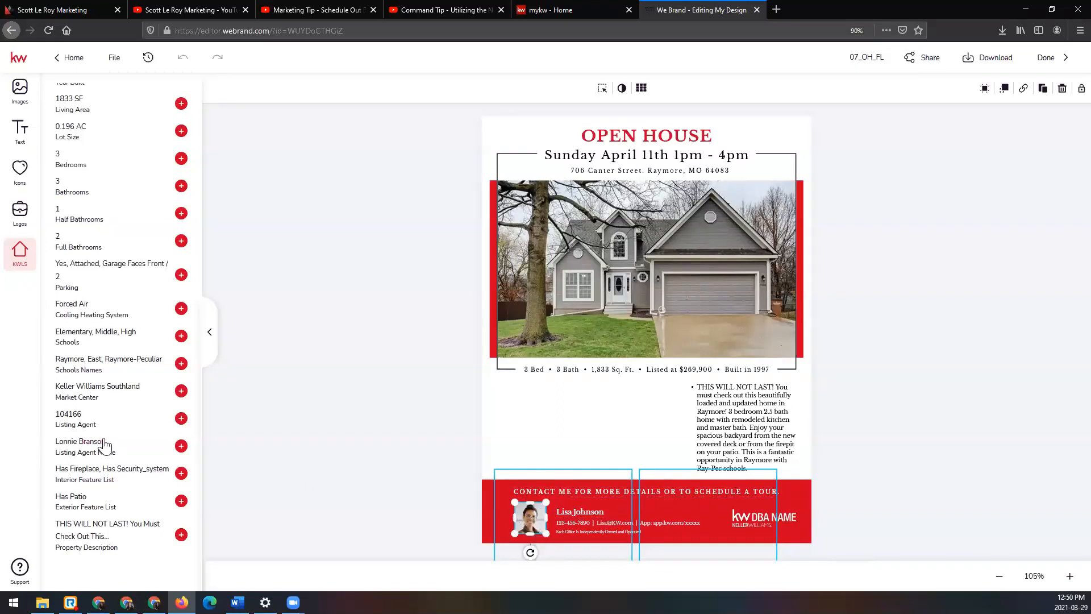
{"action": "scroll", "coordinate": [105, 444], "scroll_direction": "up", "scroll_amount": 7}
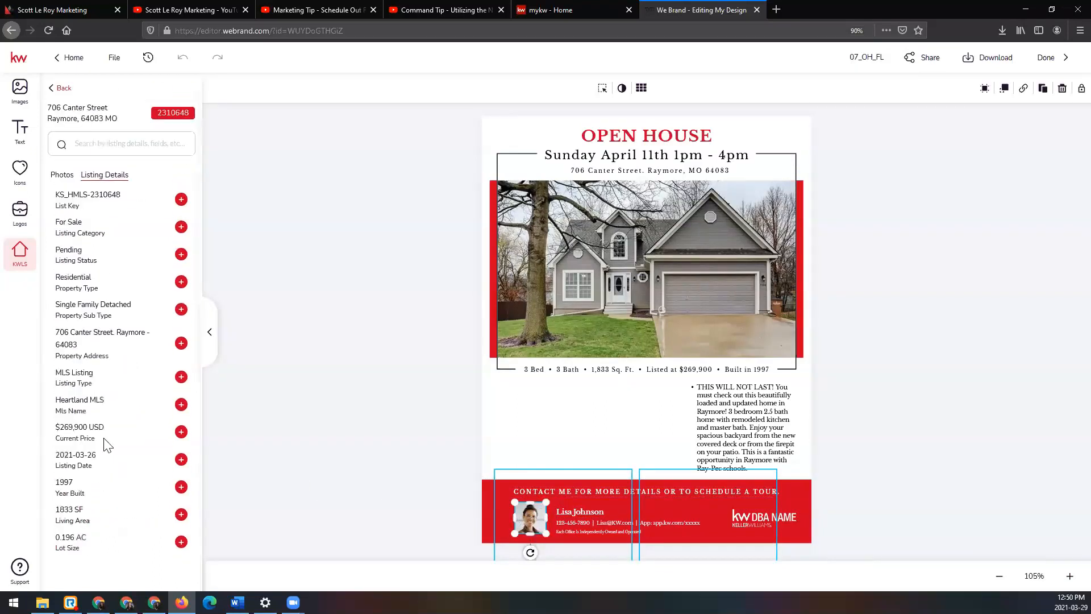
{"action": "left_click", "coordinate": [20, 91]}
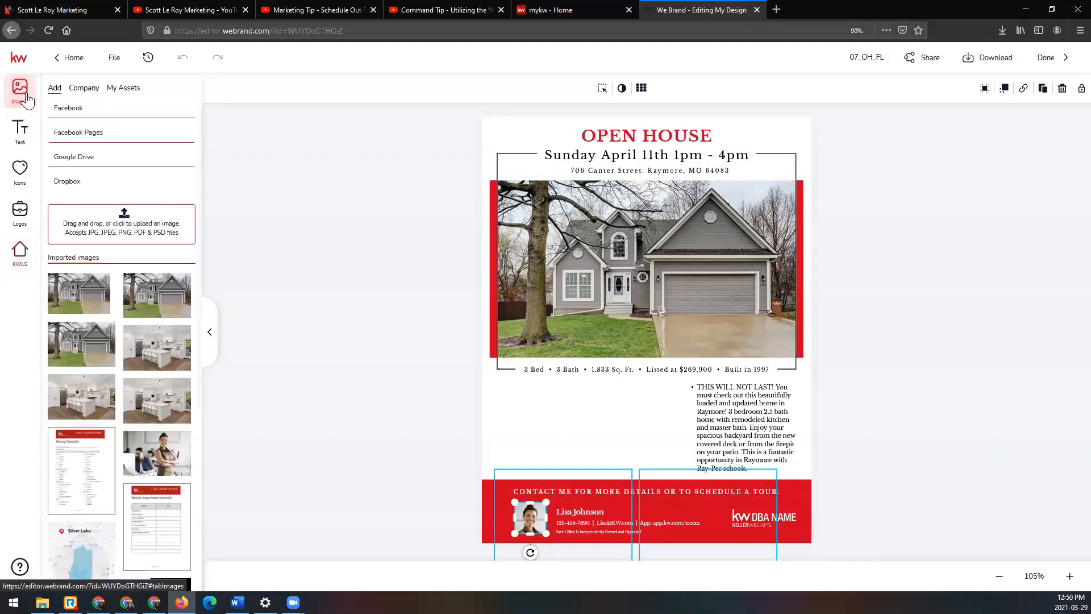
{"action": "left_click", "coordinate": [122, 91]}
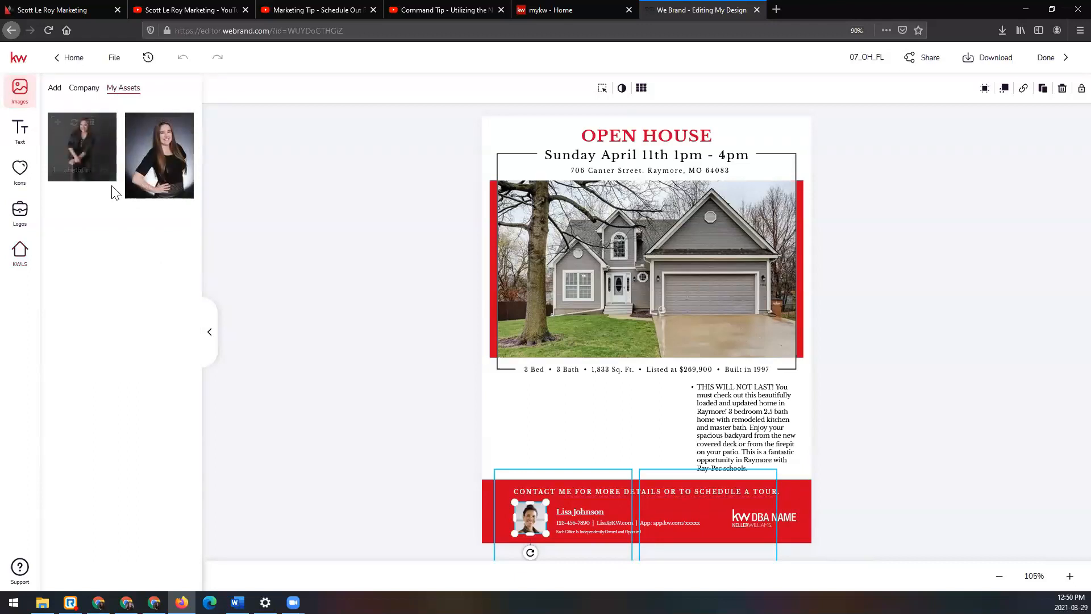
{"action": "left_click", "coordinate": [74, 122]}
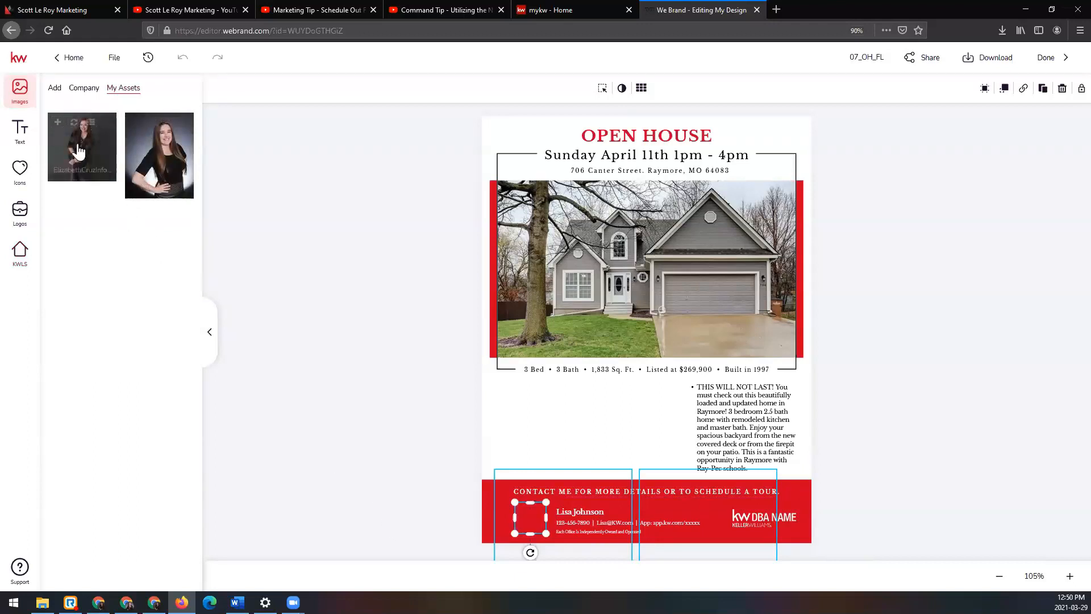
{"action": "left_click", "coordinate": [363, 455]}
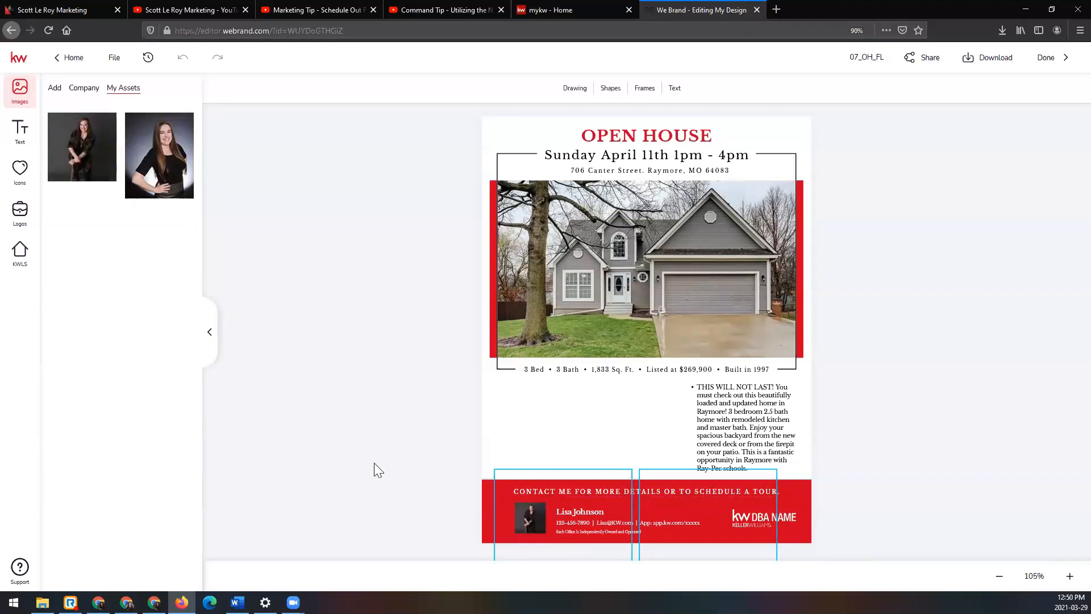
Step: Replace the sample agent name in the footer with the agent's full name from the saved text assets
{"action": "left_click", "coordinate": [580, 512]}
{"action": "mouse_move", "coordinate": [65, 180]}
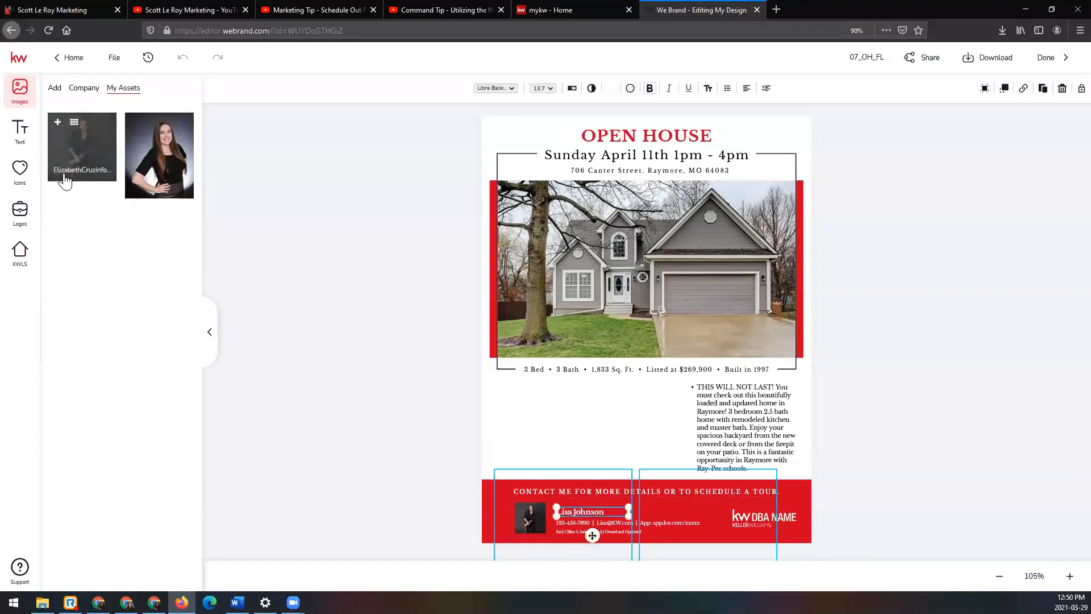
{"action": "left_click", "coordinate": [22, 132]}
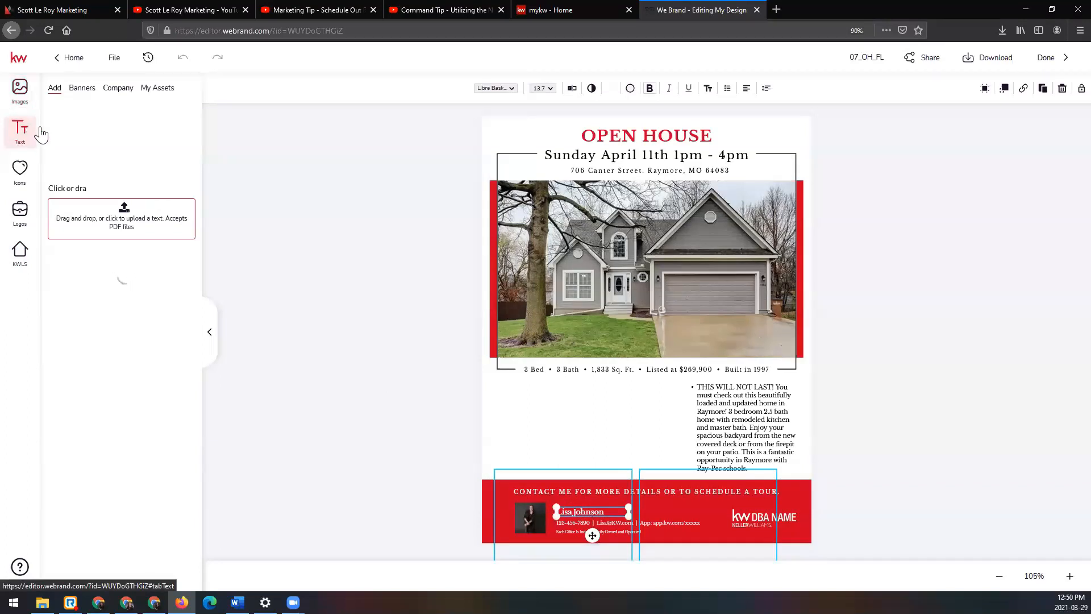
{"action": "left_click", "coordinate": [156, 91]}
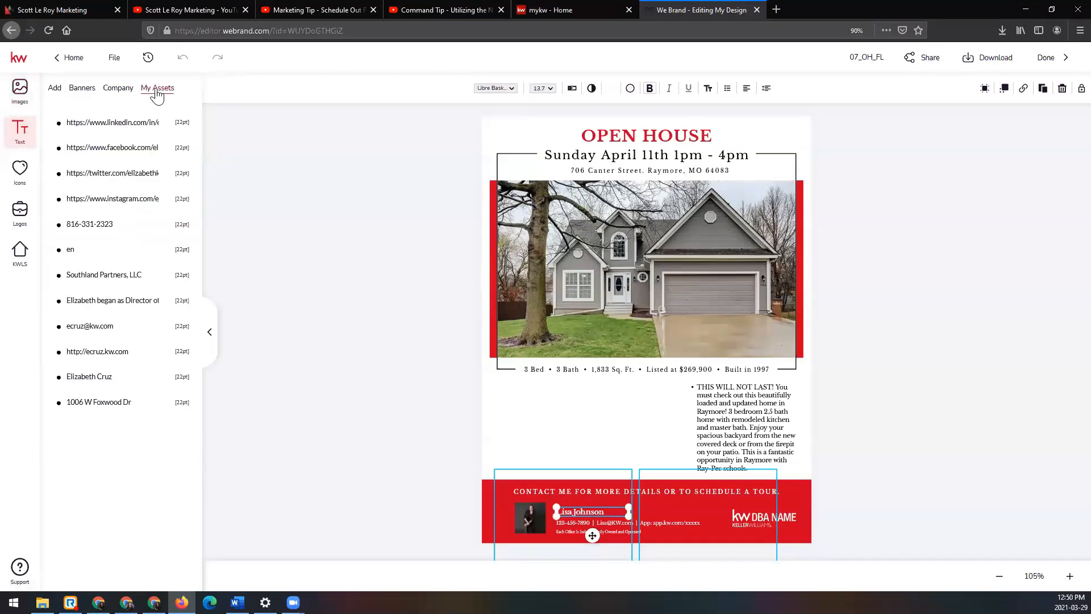
{"action": "left_click", "coordinate": [163, 377]}
Step: Replace the sample contact line in the footer with the agent's phone number from the saved text assets
{"action": "left_click", "coordinate": [571, 523]}
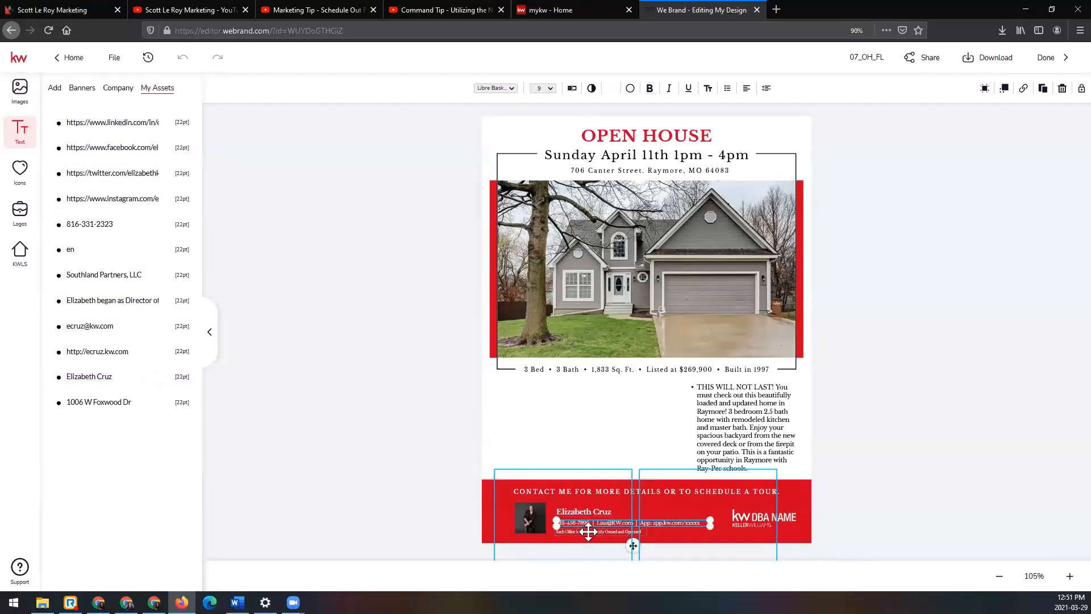
{"action": "left_click", "coordinate": [1069, 576]}
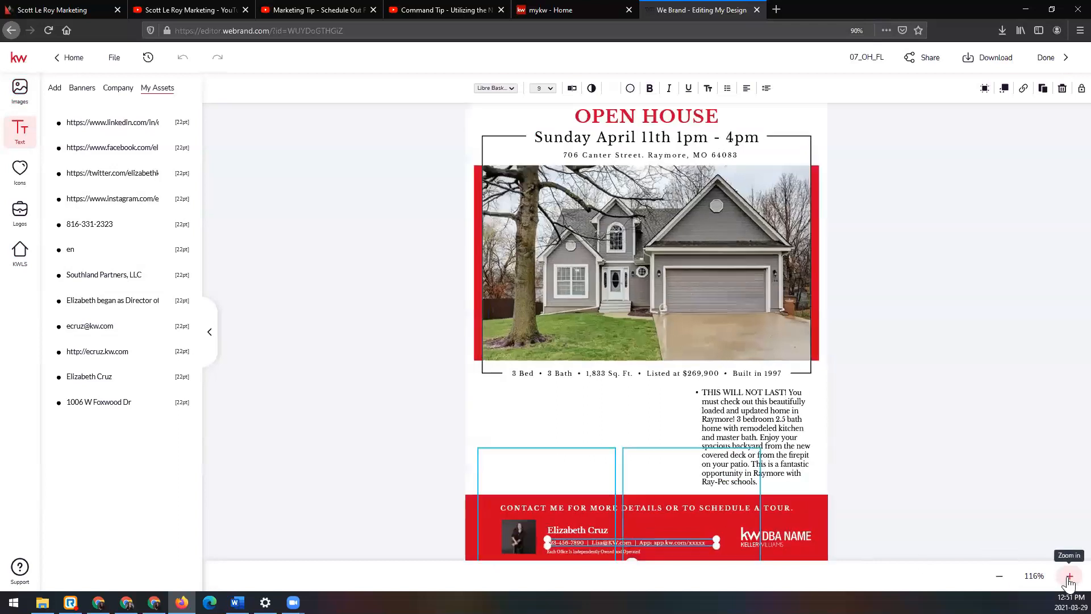
{"action": "scroll", "coordinate": [978, 461], "scroll_direction": "down", "scroll_amount": 2}
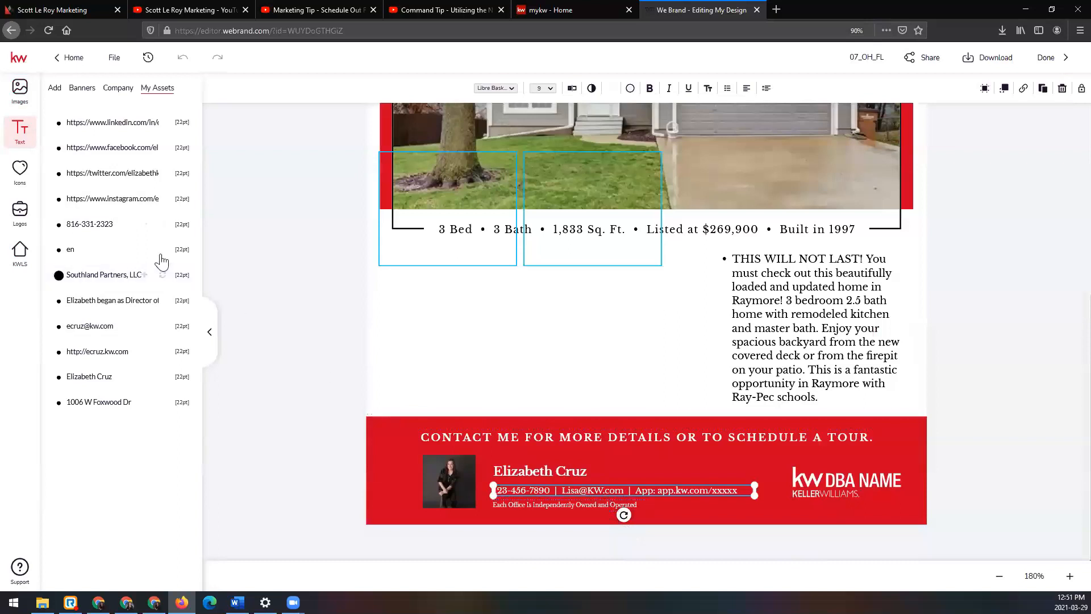
{"action": "left_click", "coordinate": [163, 226]}
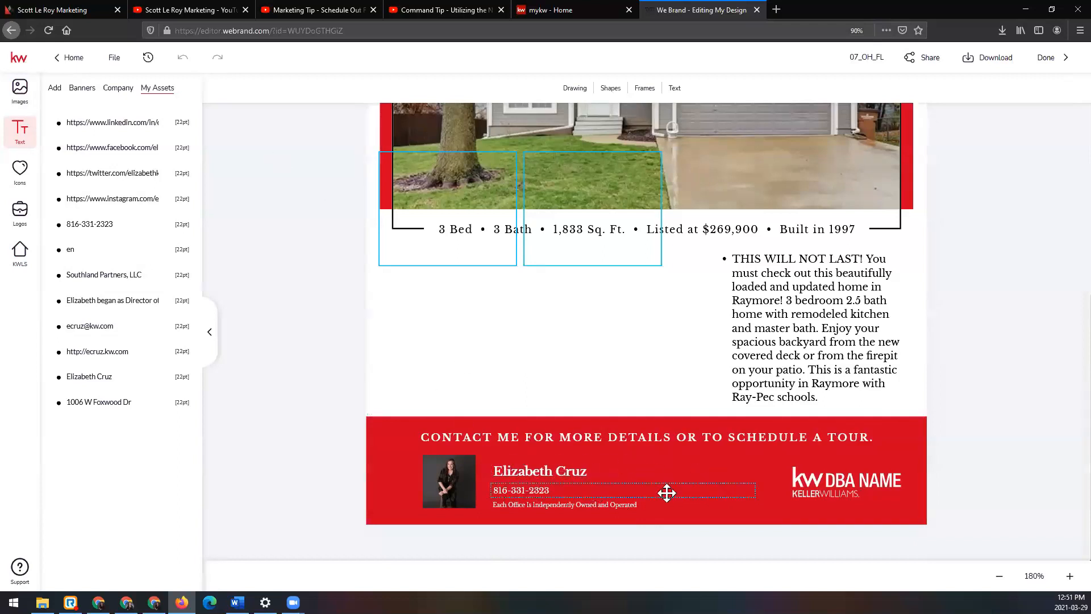
Step: Replace the sample DBA logo in the footer with the all-white Southland Partners logo from the saved assets and nudge it up inside the red band
{"action": "left_click", "coordinate": [825, 484]}
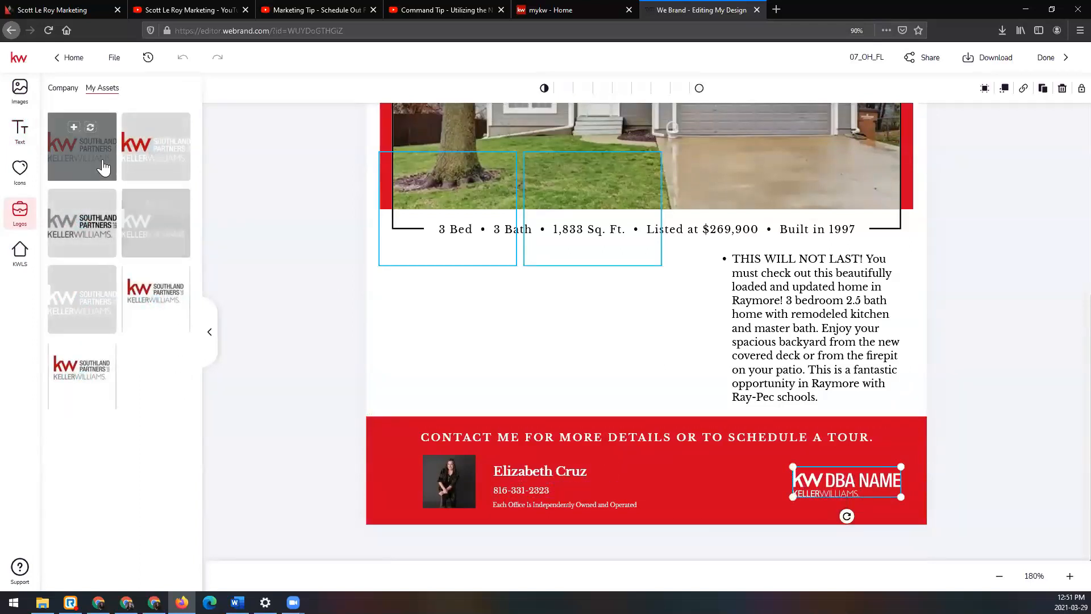
{"action": "left_click", "coordinate": [92, 300]}
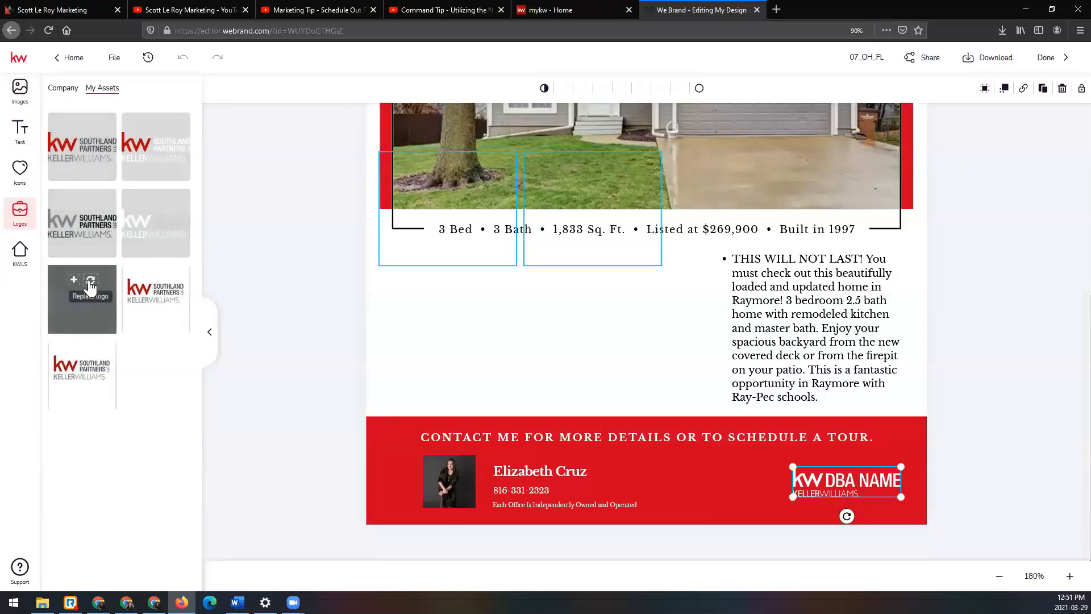
{"action": "key", "text": "Up"}
{"action": "key", "text": "Up"}
{"action": "key", "text": "Up"}
{"action": "key", "text": "Up"}
{"action": "key", "text": "Up"}
{"action": "key", "text": "Up"}
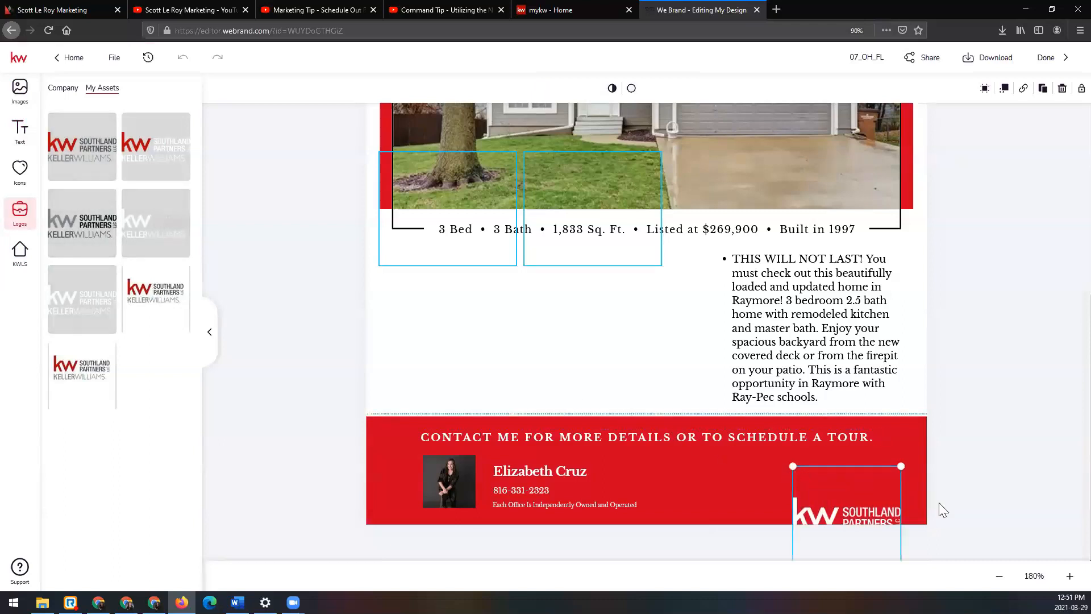
{"action": "key", "text": "Up"}
{"action": "key", "text": "Up"}
{"action": "key", "text": "Up"}
{"action": "key", "text": "Up"}
{"action": "key", "text": "Up"}
{"action": "key", "text": "Up"}
{"action": "key", "text": "Up"}
{"action": "key", "text": "Up"}
{"action": "key", "text": "Up"}
{"action": "key", "text": "Up"}
{"action": "key", "text": "Up"}
{"action": "key", "text": "Up"}
{"action": "key", "text": "Up"}
{"action": "key", "text": "Up"}
{"action": "key", "text": "Up"}
{"action": "key", "text": "Up"}
{"action": "key", "text": "Up"}
{"action": "key", "text": "Up"}
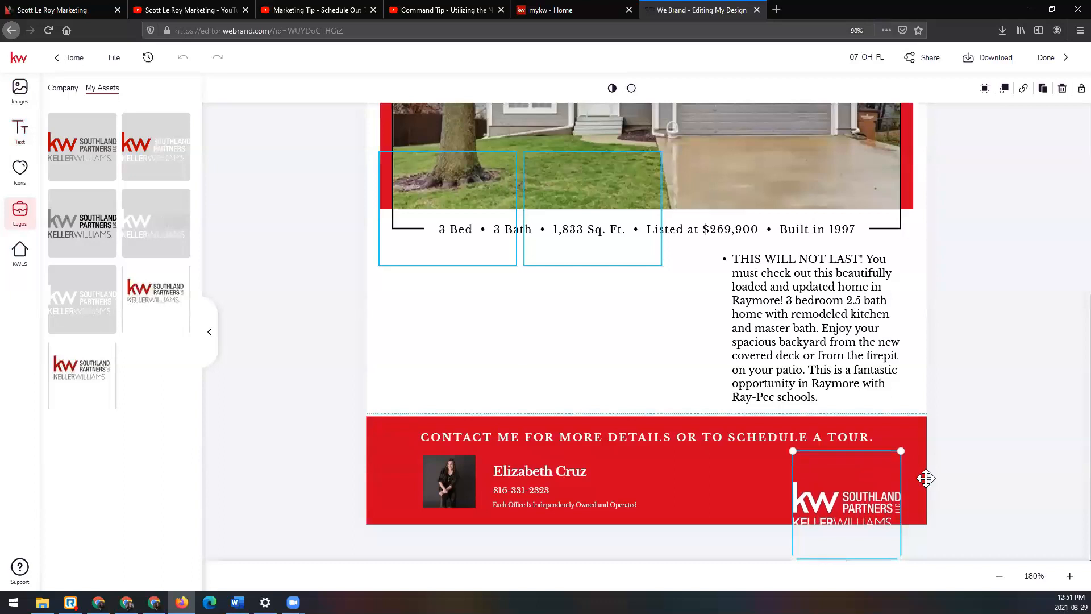
{"action": "key", "text": "Up"}
{"action": "key", "text": "Up"}
{"action": "key", "text": "Up"}
{"action": "key", "text": "Up"}
{"action": "key", "text": "Up"}
{"action": "key", "text": "Up"}
{"action": "key", "text": "Up"}
{"action": "key", "text": "Up"}
{"action": "key", "text": "Up"}
{"action": "key", "text": "Up"}
{"action": "key", "text": "Up"}
{"action": "key", "text": "Up"}
{"action": "key", "text": "Up"}
{"action": "key", "text": "Up"}
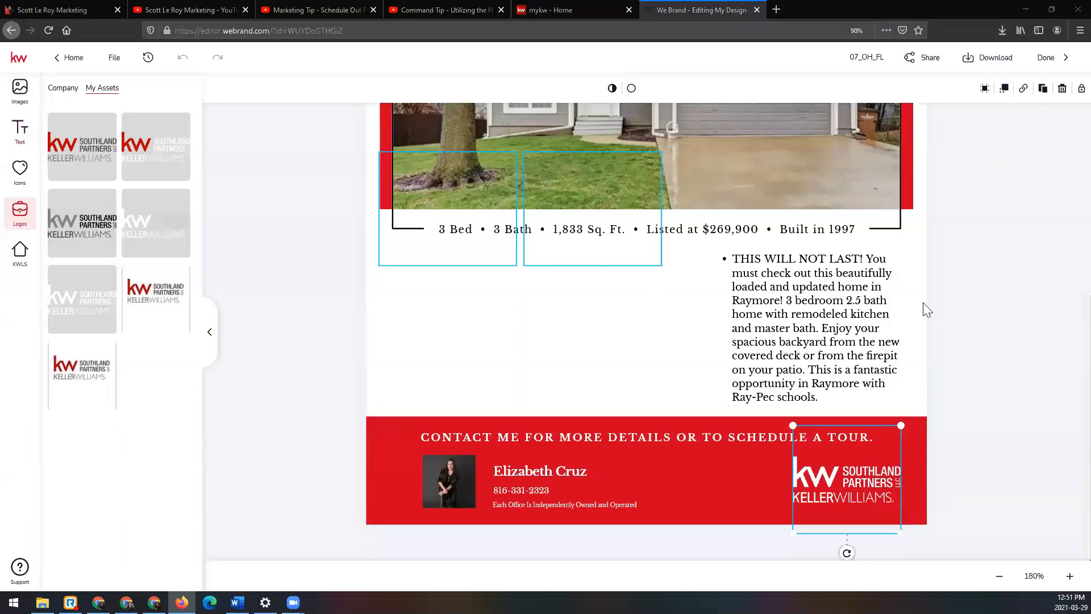
{"action": "left_click", "coordinate": [959, 495]}
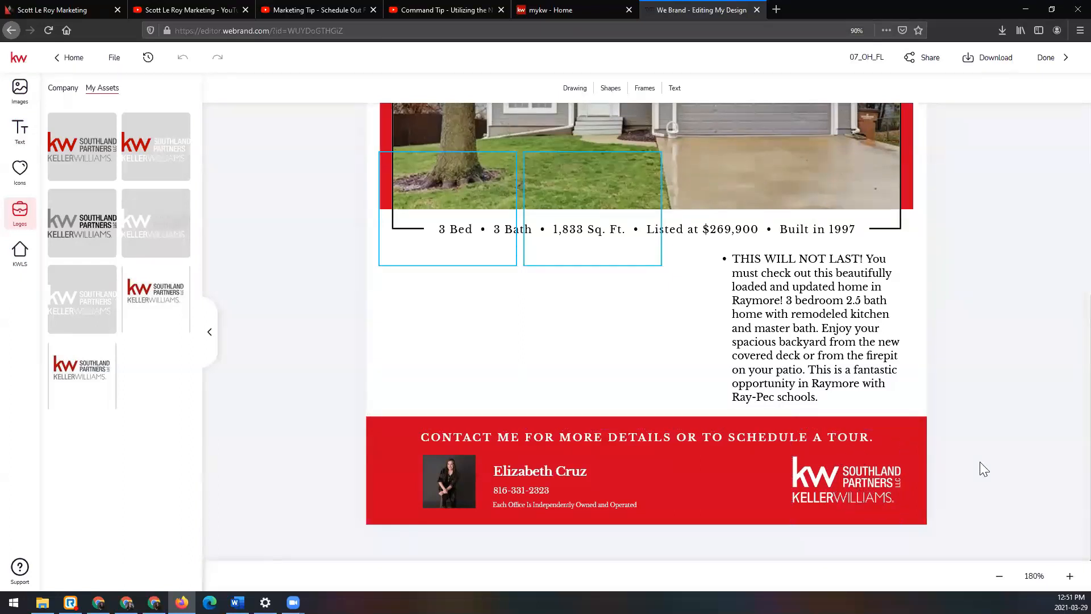
Step: Rename the flier design with the prefix OH followed by the listing's street address
{"action": "scroll", "coordinate": [983, 470], "scroll_direction": "up", "scroll_amount": 2}
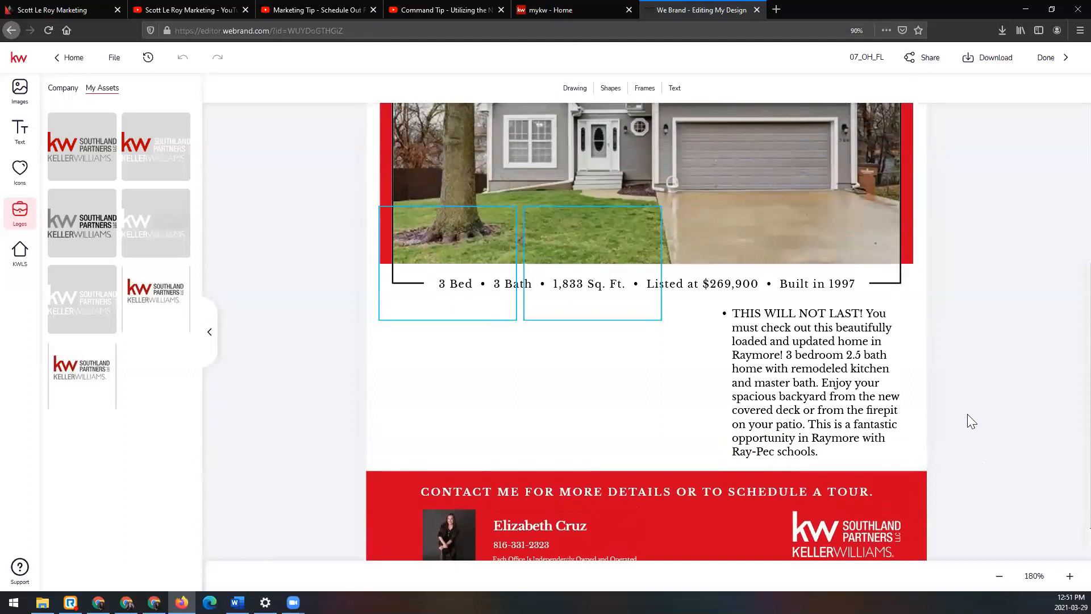
{"action": "scroll", "coordinate": [968, 427], "scroll_direction": "up", "scroll_amount": 10}
{"action": "left_click", "coordinate": [1001, 576]}
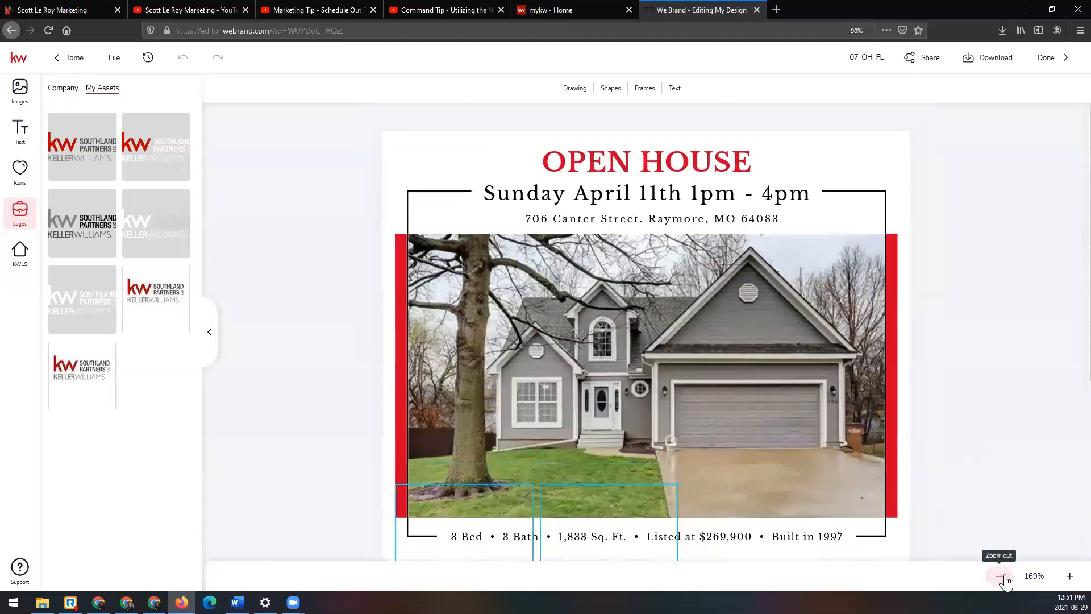
{"action": "left_click", "coordinate": [1001, 577]}
{"action": "left_click", "coordinate": [1001, 576]}
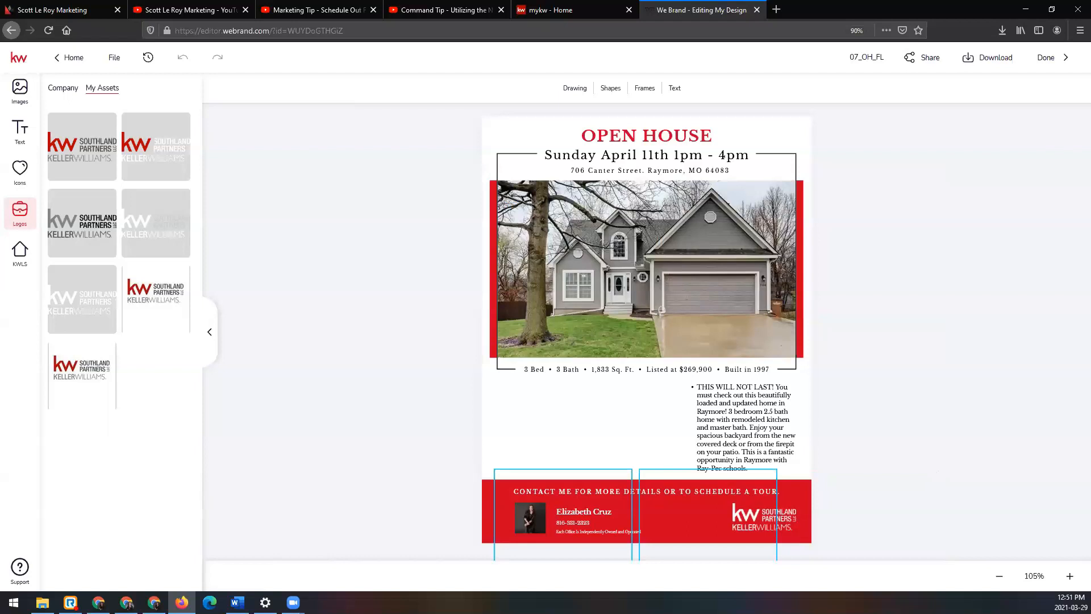
{"action": "double_click", "coordinate": [855, 57]}
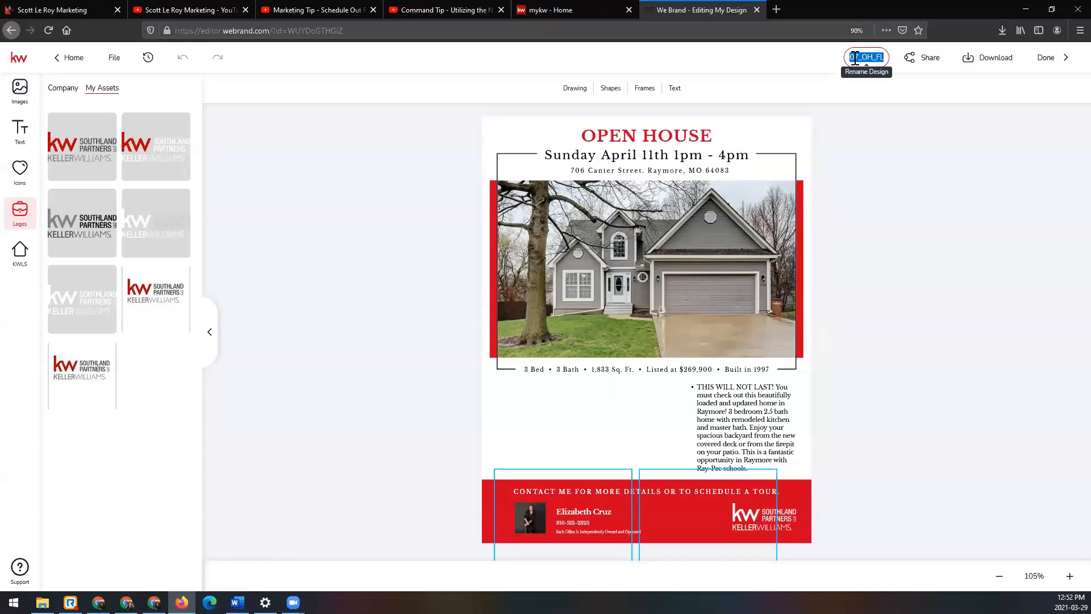
{"action": "left_click", "coordinate": [937, 131]}
Step: Set the flier's download format to PDF with high resolution print quality
{"action": "left_click", "coordinate": [1002, 65]}
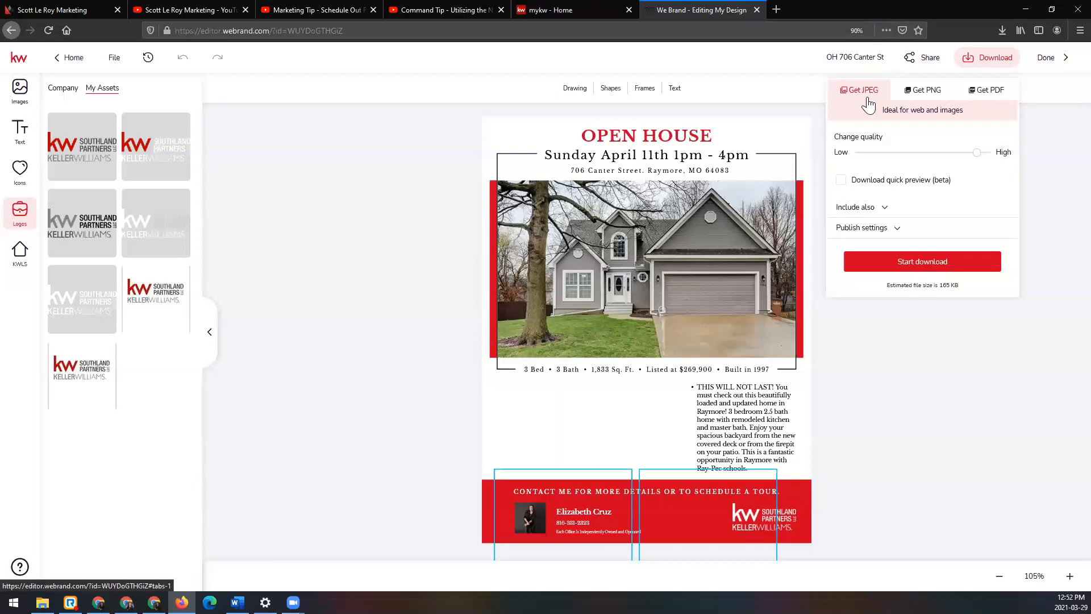
{"action": "left_click", "coordinate": [1004, 96]}
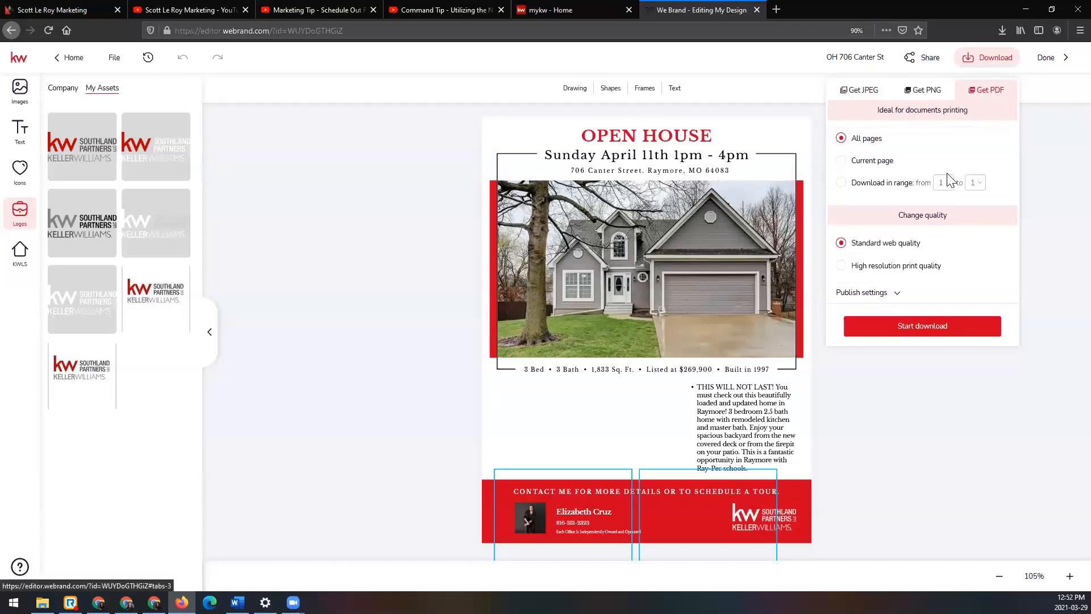
{"action": "left_click", "coordinate": [857, 275]}
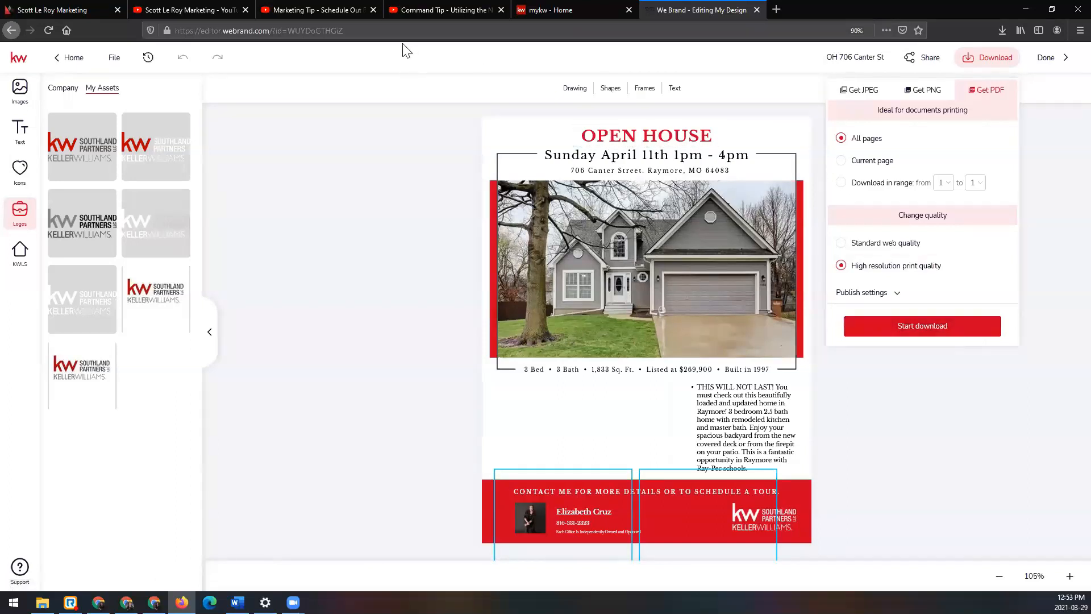
Step: Select the web address of the YouTube video "Marketing Tip - Schedule Out Facebook Post" for sharing and close the video
{"action": "left_click", "coordinate": [328, 8]}
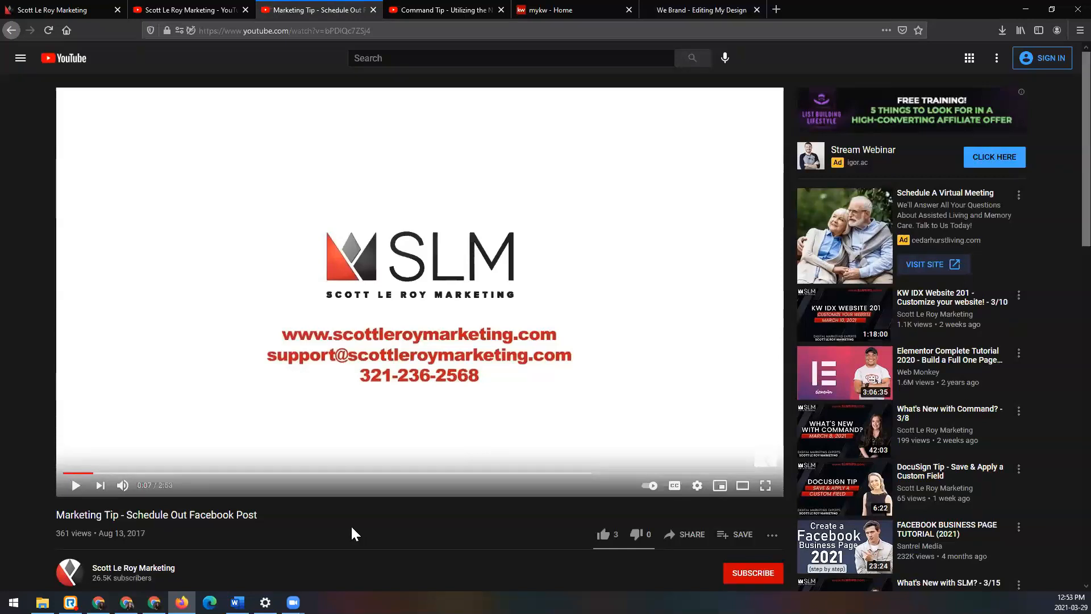
{"action": "left_click", "coordinate": [467, 30]}
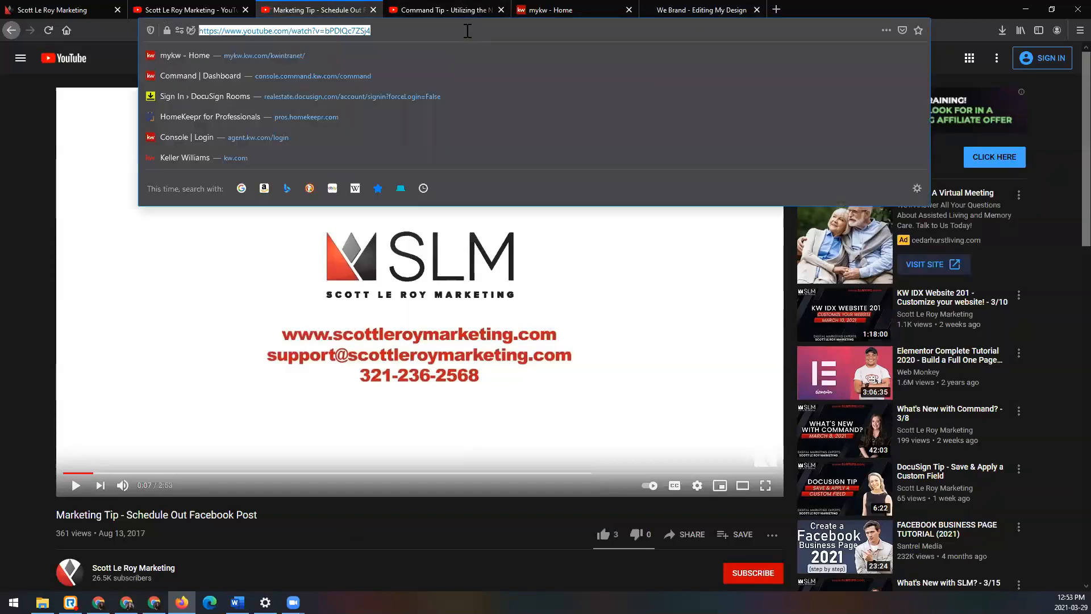
{"action": "key", "text": "alt+Tab"}
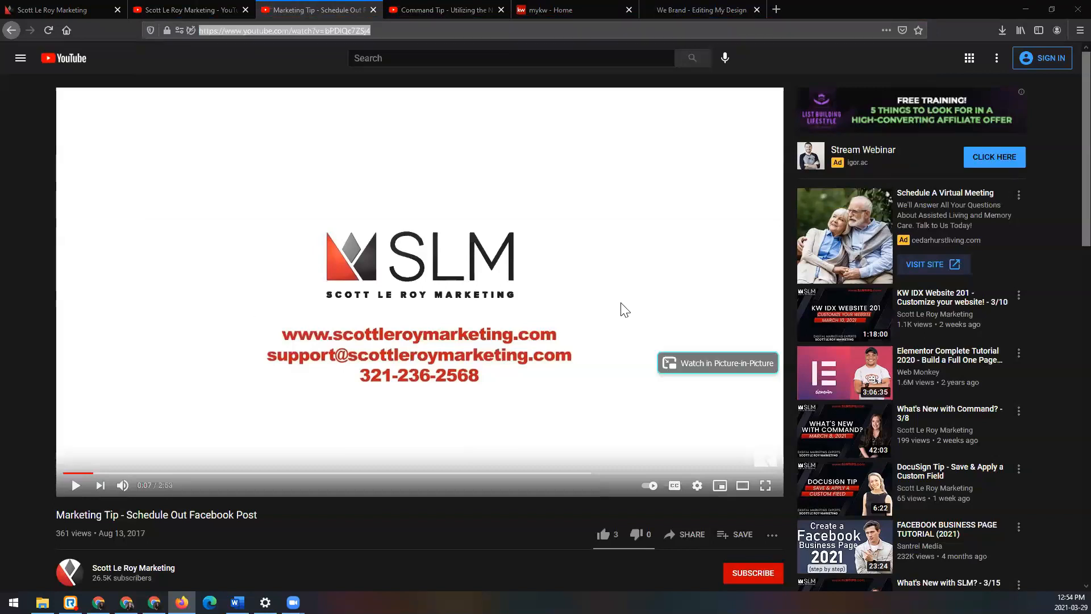
{"action": "left_click", "coordinate": [373, 9]}
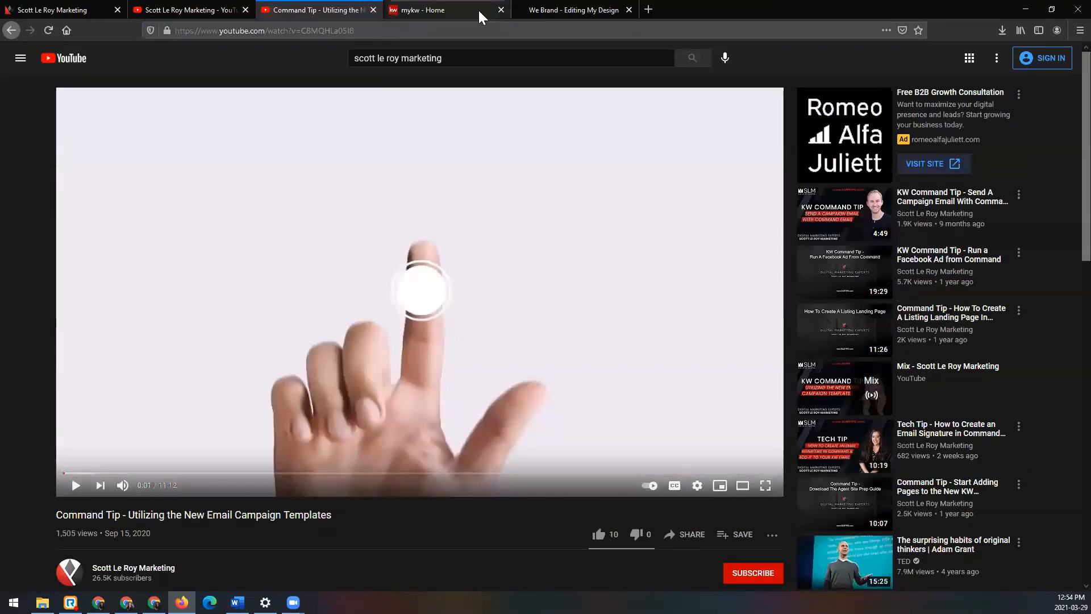
Step: Return to the flier, finish editing the design and open the Campaigns dashboard, accepting its cookies notice
{"action": "left_click", "coordinate": [542, 9]}
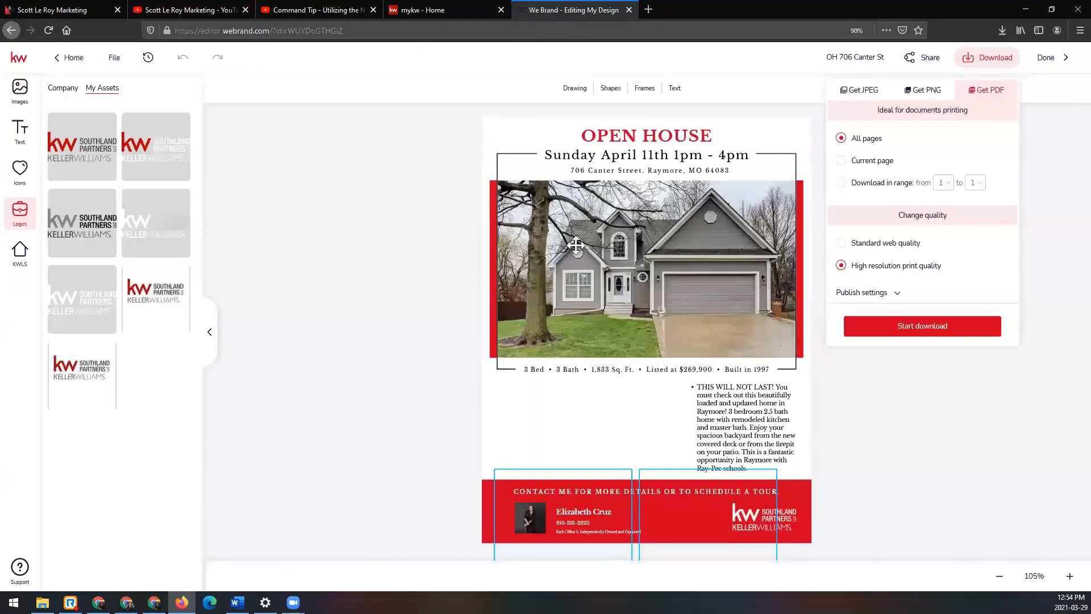
{"action": "left_click", "coordinate": [1056, 58]}
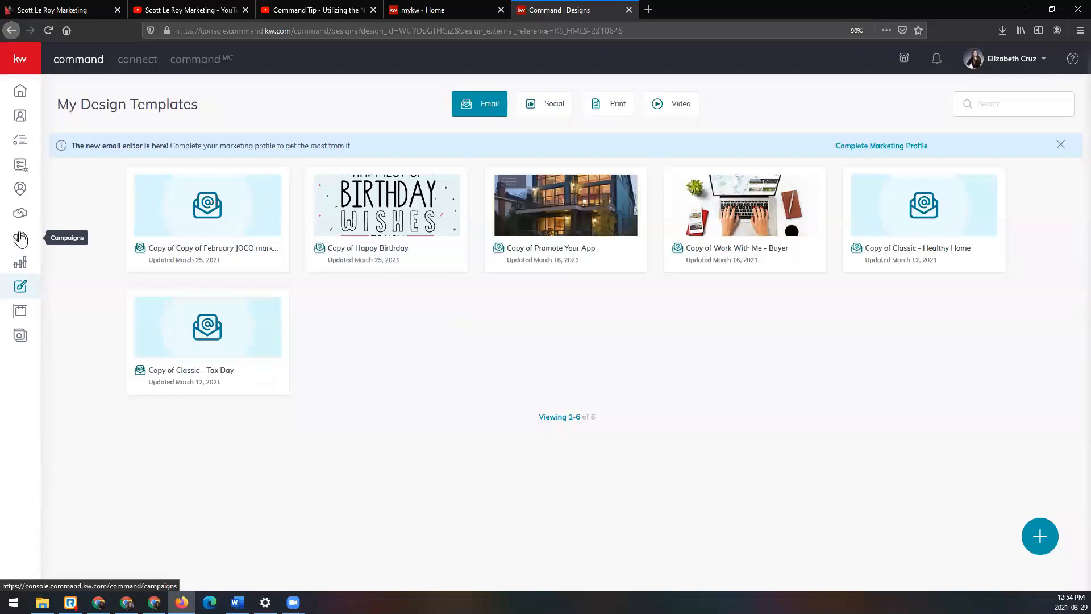
{"action": "left_click", "coordinate": [20, 65]}
{"action": "left_click", "coordinate": [59, 239]}
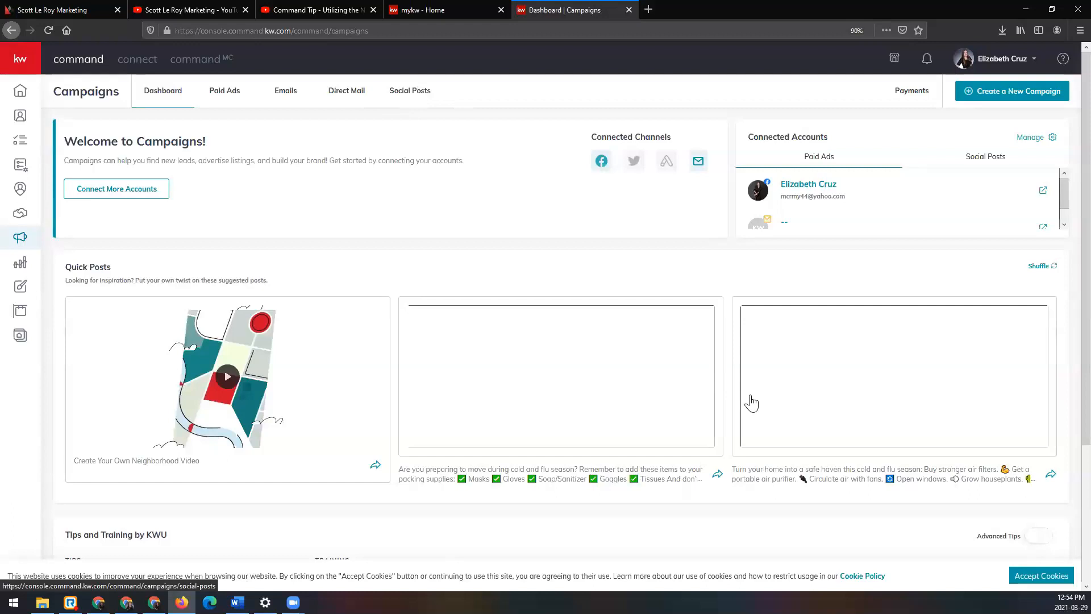
{"action": "left_click", "coordinate": [1022, 583]}
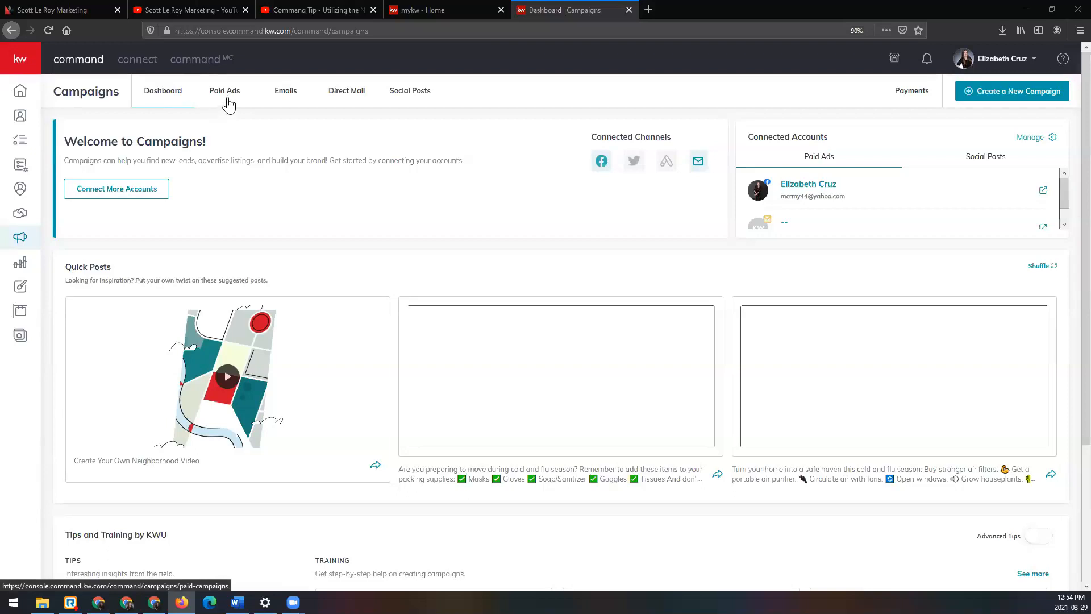
Step: Create a new paid social ad campaign named with the prefix OH and the listing's street address
{"action": "left_click", "coordinate": [1040, 95]}
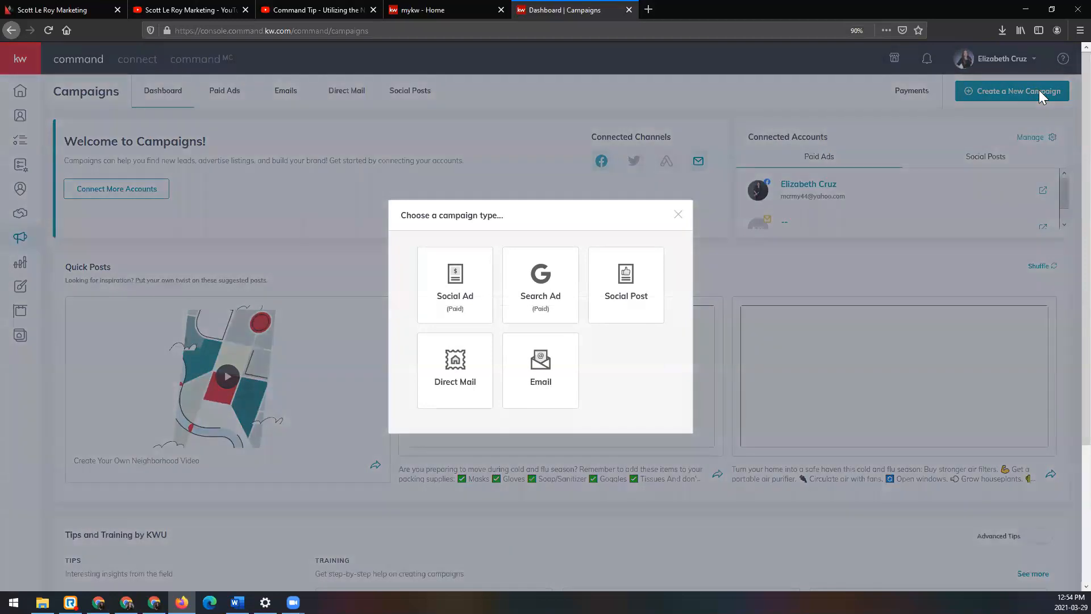
{"action": "left_click", "coordinate": [479, 276]}
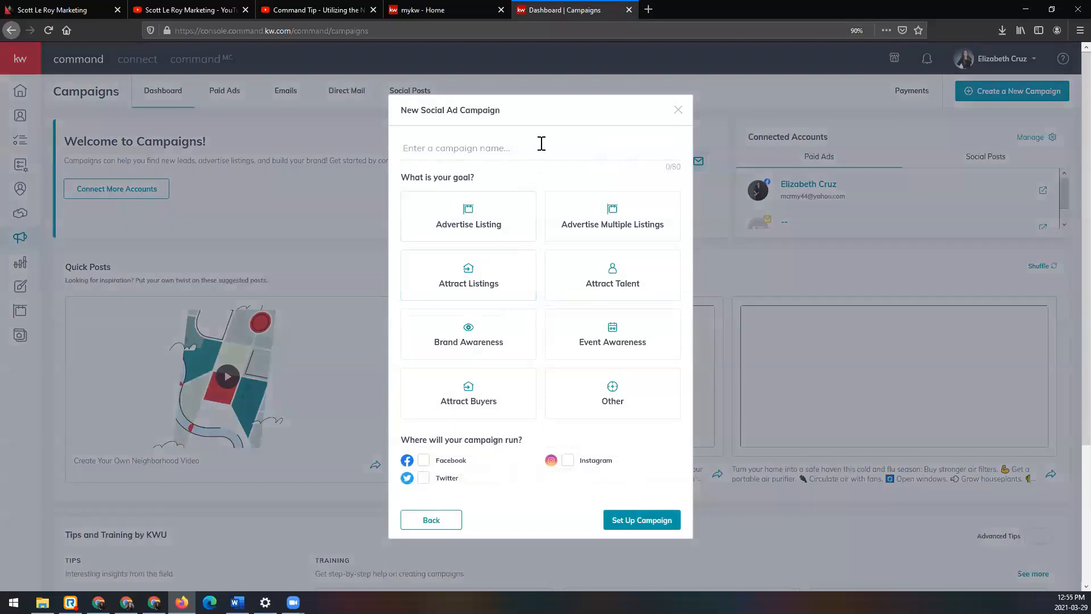
{"action": "type", "text": "nter St"}
Step: Set the campaign goal to Advertise Listing, run it on Facebook and proceed to the campaign setup
{"action": "left_click", "coordinate": [466, 230]}
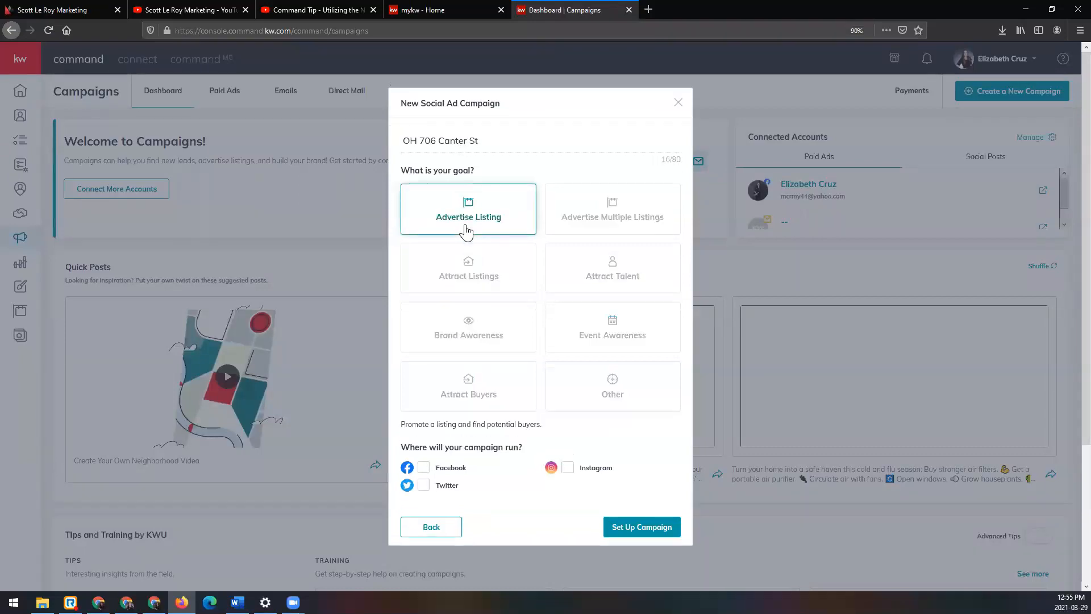
{"action": "left_click", "coordinate": [424, 470]}
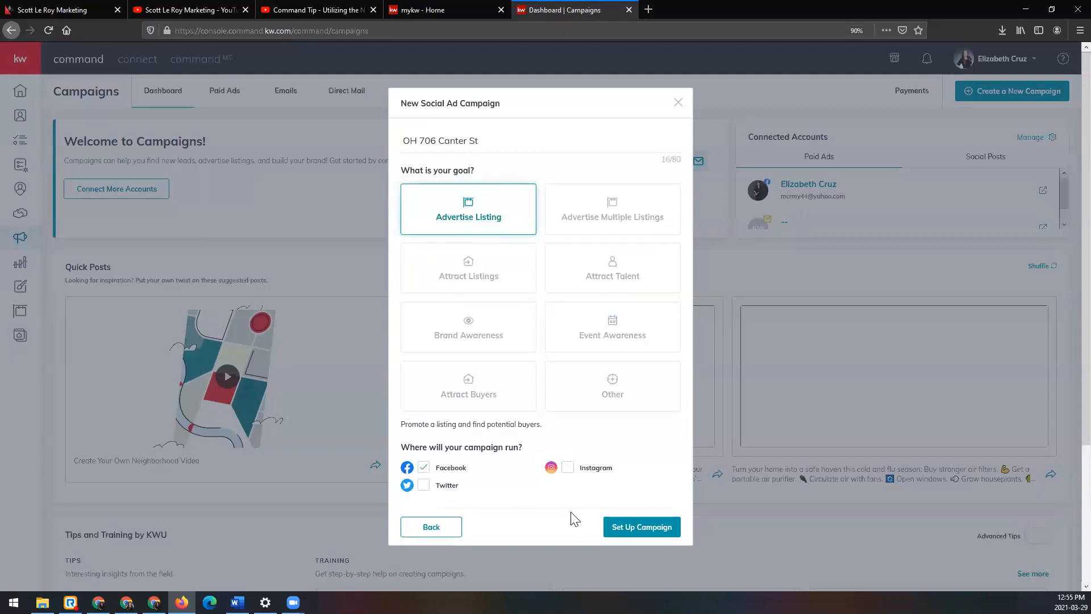
{"action": "left_click", "coordinate": [664, 528]}
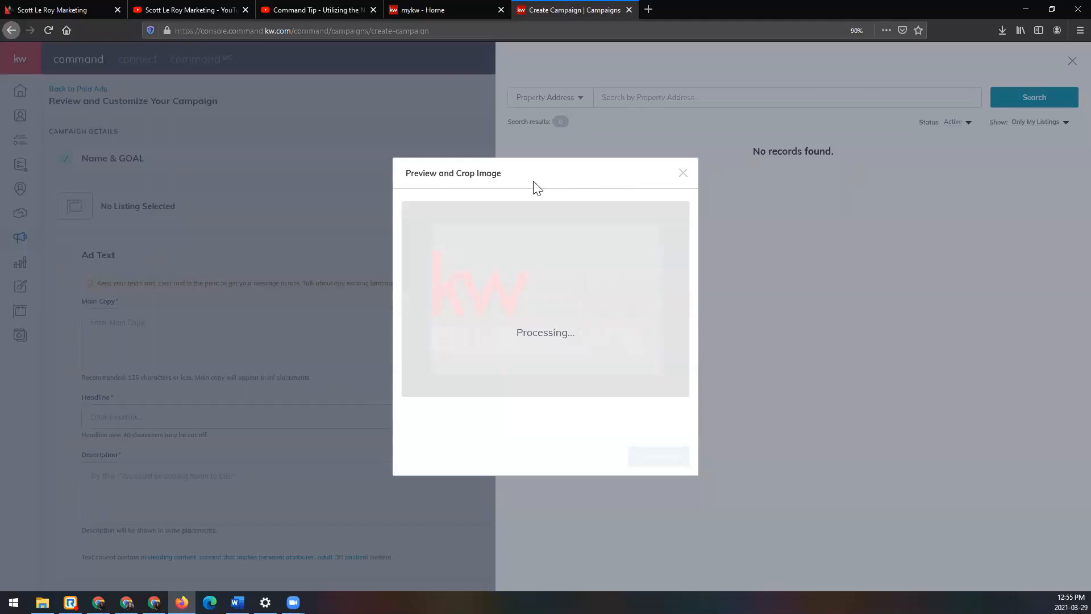
Step: Close the image crop preview and search all listings for the open house's street address
{"action": "left_click", "coordinate": [682, 172]}
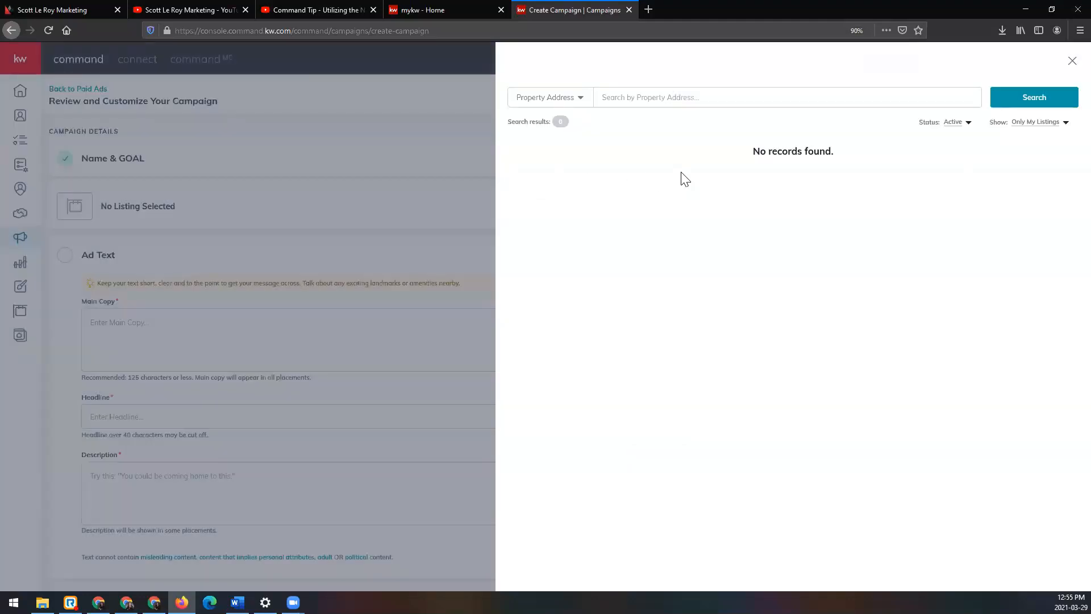
{"action": "left_click", "coordinate": [674, 102]}
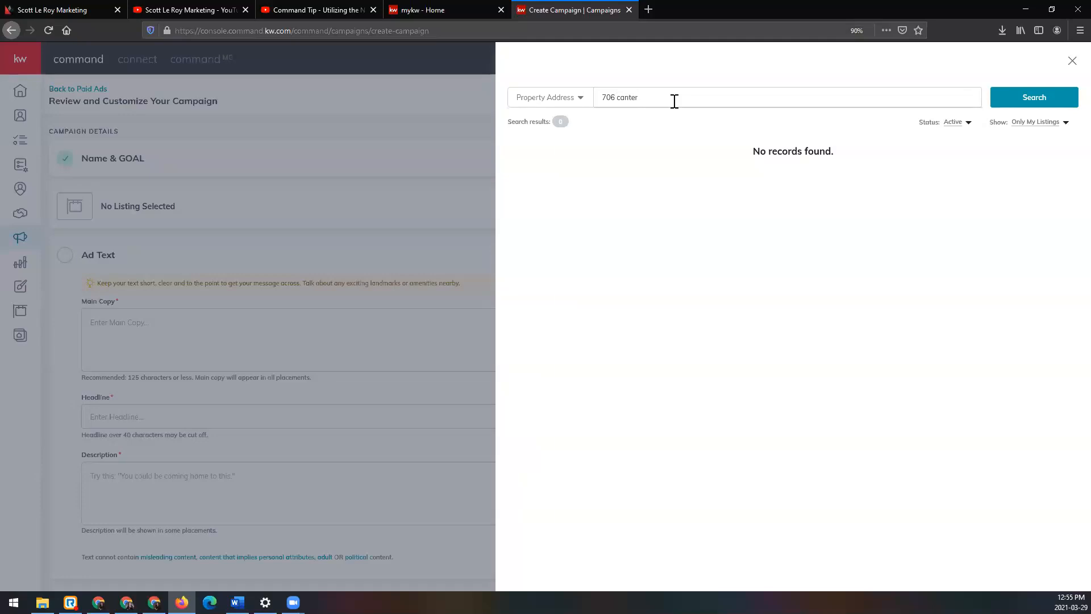
{"action": "left_click", "coordinate": [1028, 126]}
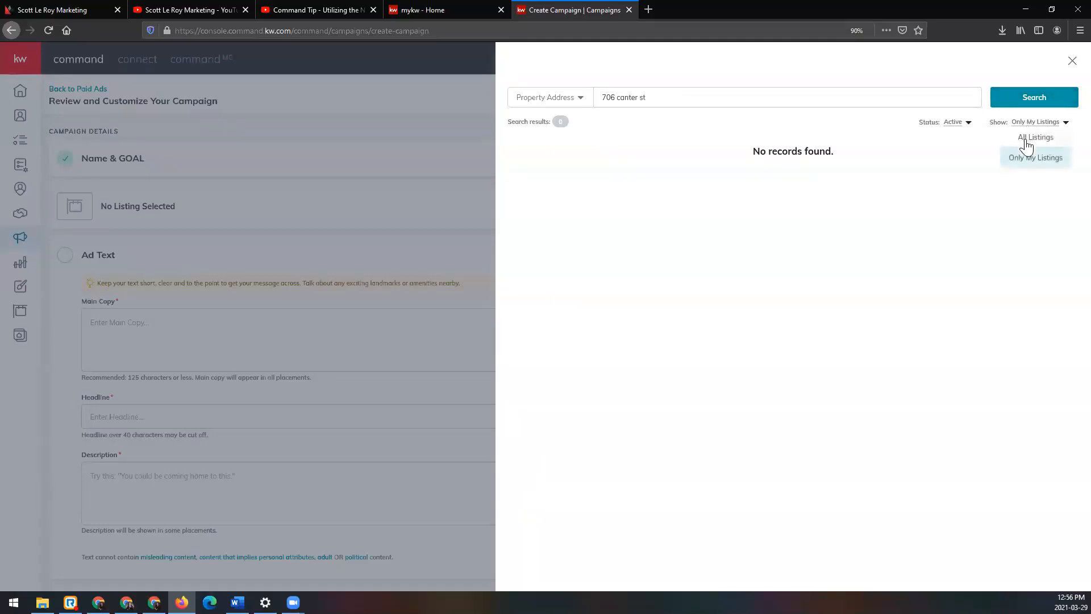
{"action": "left_click", "coordinate": [1025, 141]}
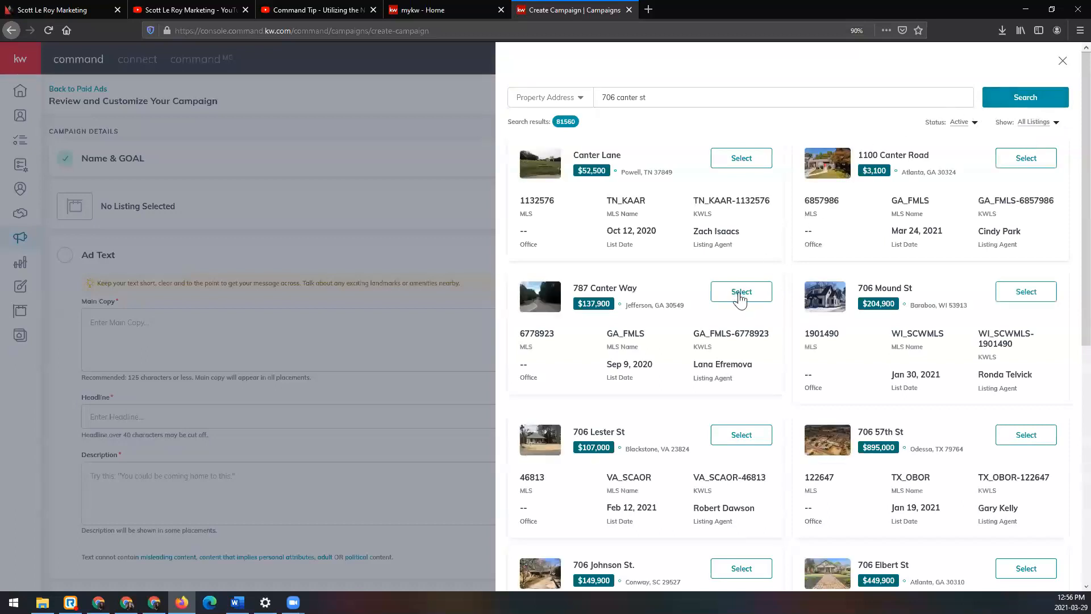
Step: Browse the matching listings and choose the $52,500 property in Powell, TN as the campaign's listing
{"action": "scroll", "coordinate": [758, 315], "scroll_direction": "down", "scroll_amount": 4}
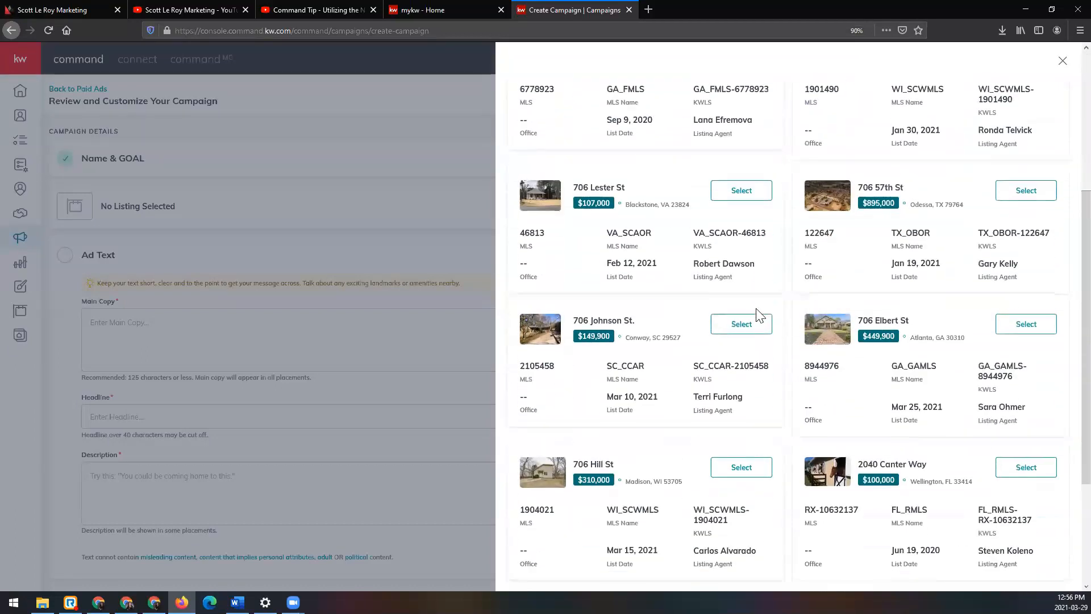
{"action": "scroll", "coordinate": [758, 315], "scroll_direction": "up", "scroll_amount": 4}
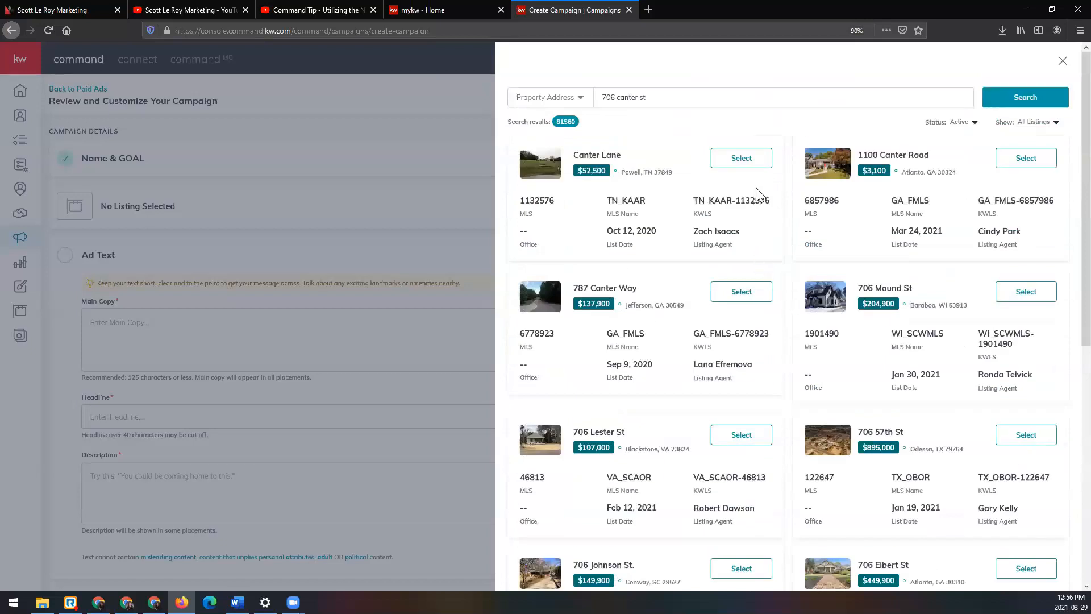
{"action": "left_click", "coordinate": [762, 159]}
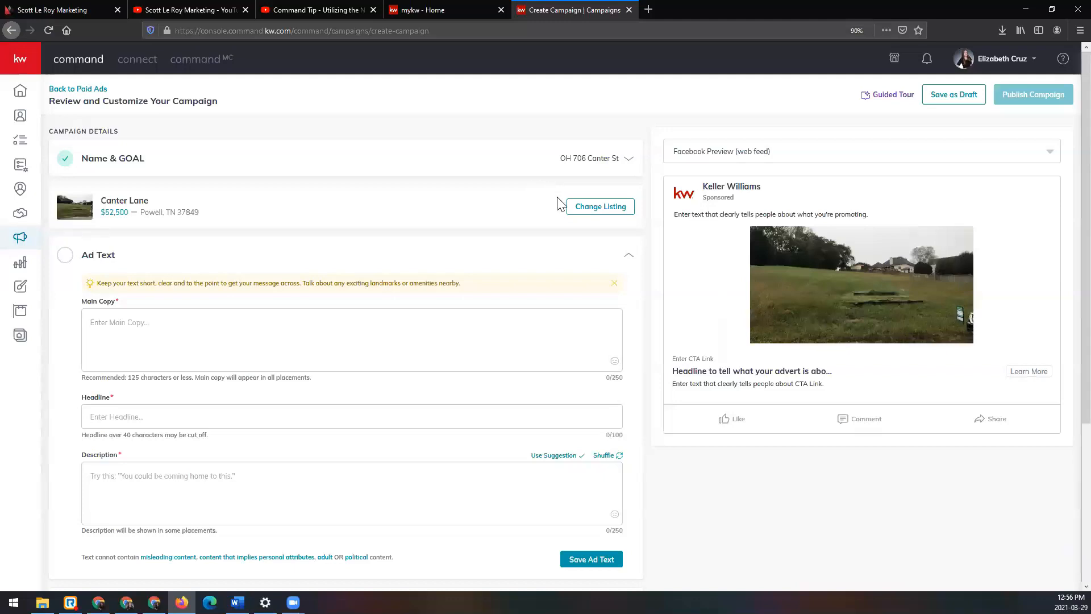
Step: Enter "This is the description" as the ad's main copy and "Open House - " plus the street address as its headline
{"action": "scroll", "coordinate": [558, 202], "scroll_direction": "down", "scroll_amount": 2}
{"action": "scroll", "coordinate": [559, 202], "scroll_direction": "up", "scroll_amount": 1}
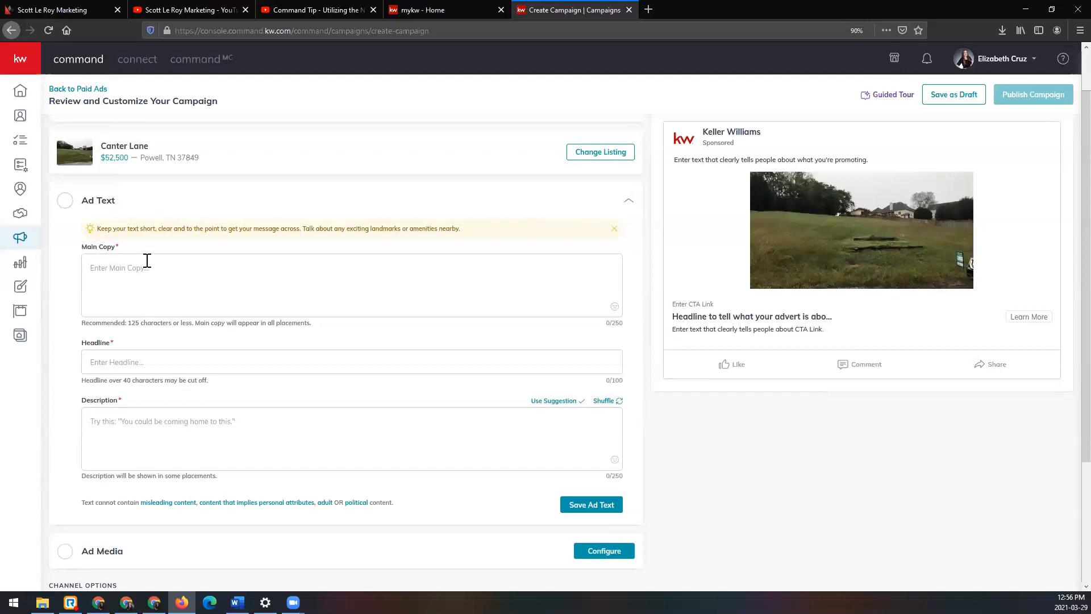
{"action": "left_click", "coordinate": [155, 281]}
{"action": "type", "text": "This is the de"}
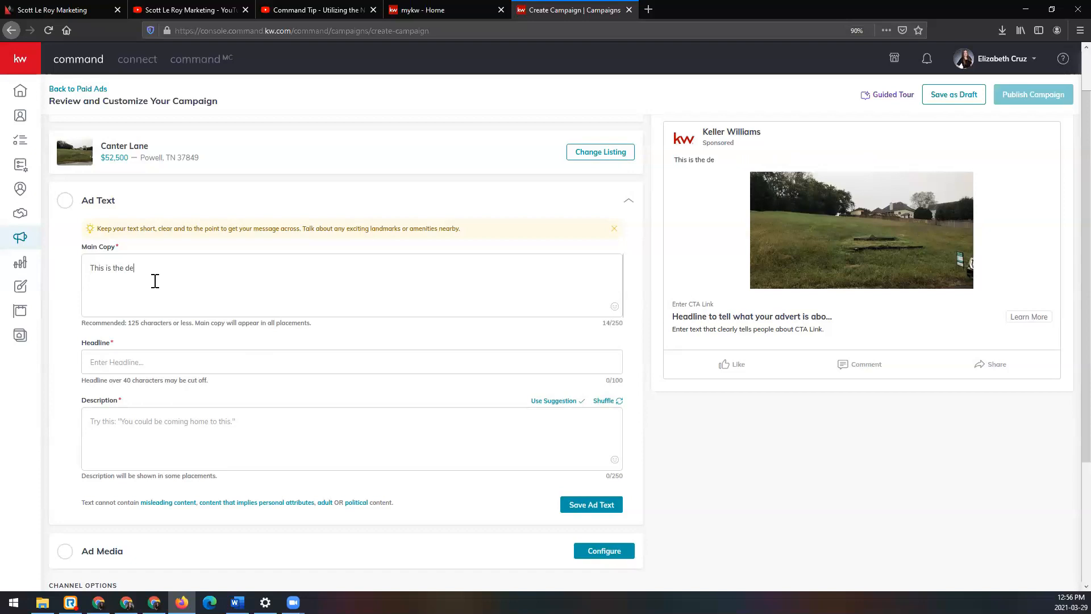
{"action": "type", "text": "scription"}
{"action": "left_click", "coordinate": [209, 368]}
{"action": "type", "text": "Open H"}
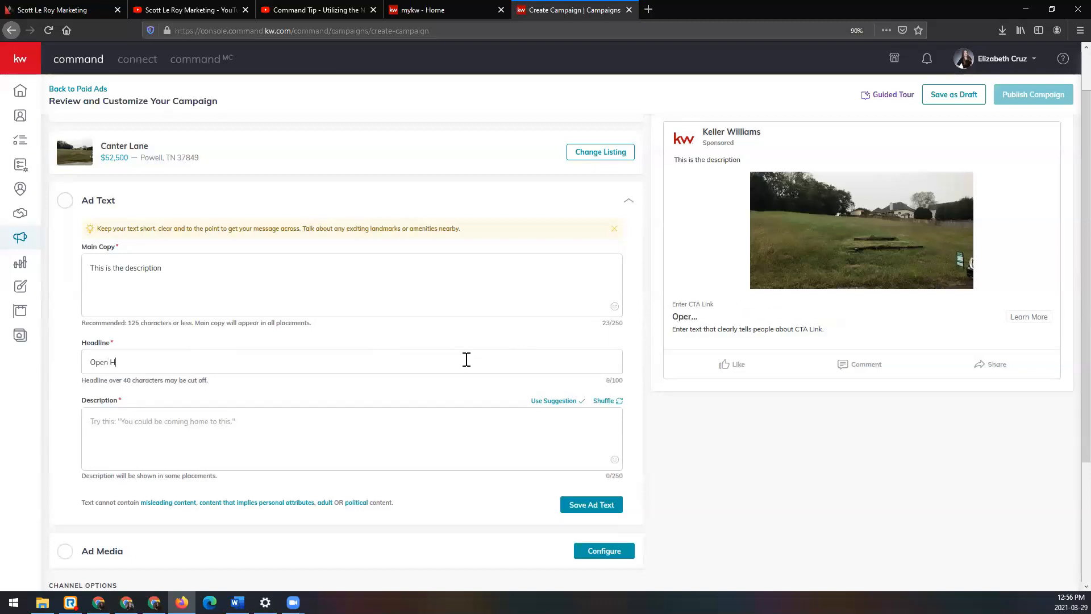
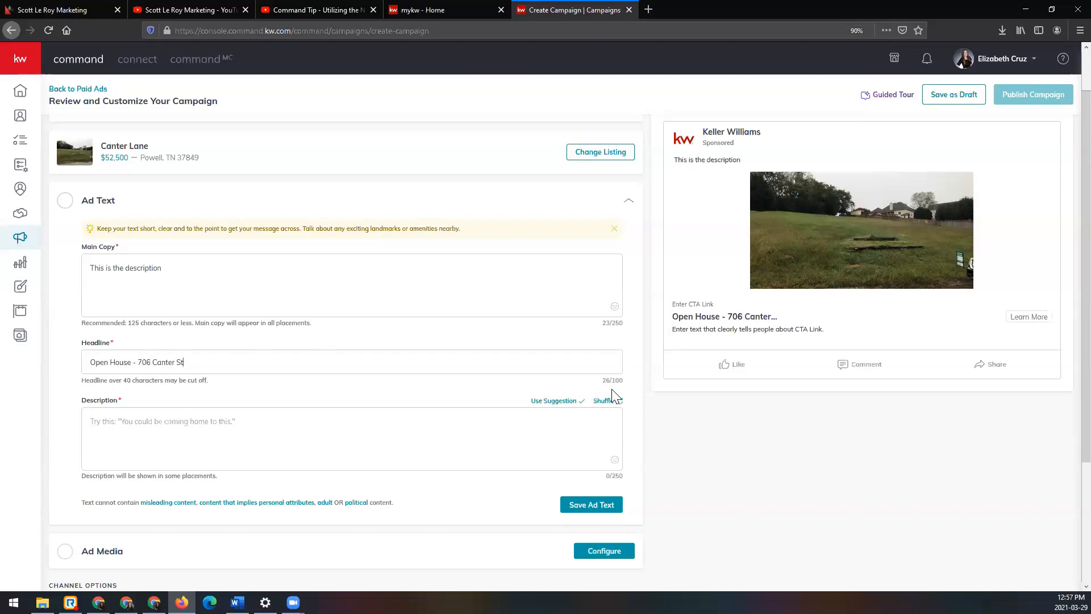
Step: Shuffle the description suggestions, apply "View photos and videos of this home." and save the ad text
{"action": "left_click", "coordinate": [159, 441]}
{"action": "scroll", "coordinate": [169, 446], "scroll_direction": "down", "scroll_amount": 1}
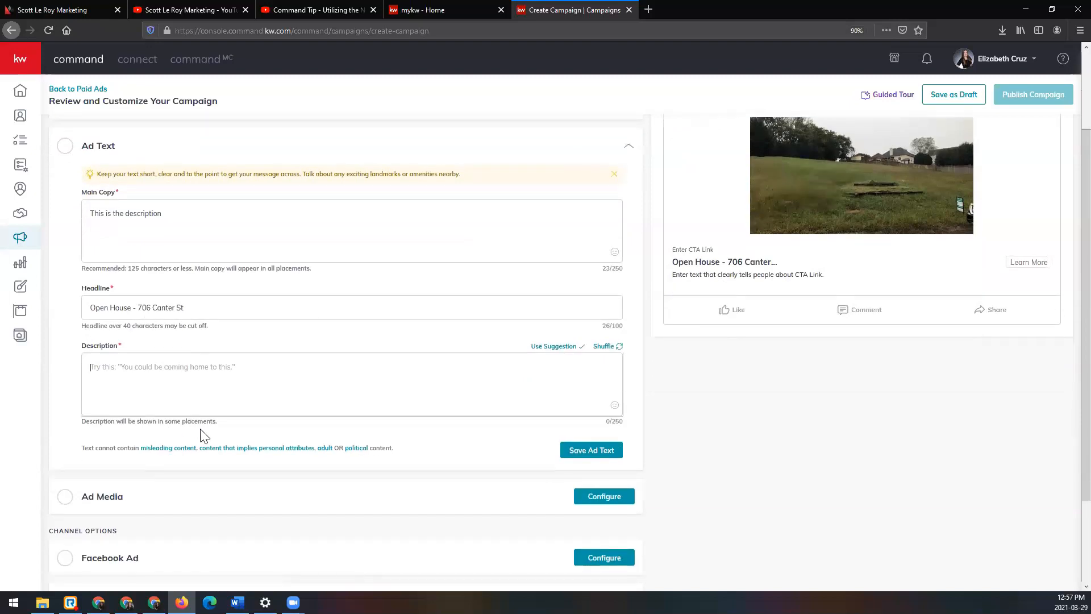
{"action": "left_click", "coordinate": [618, 347]}
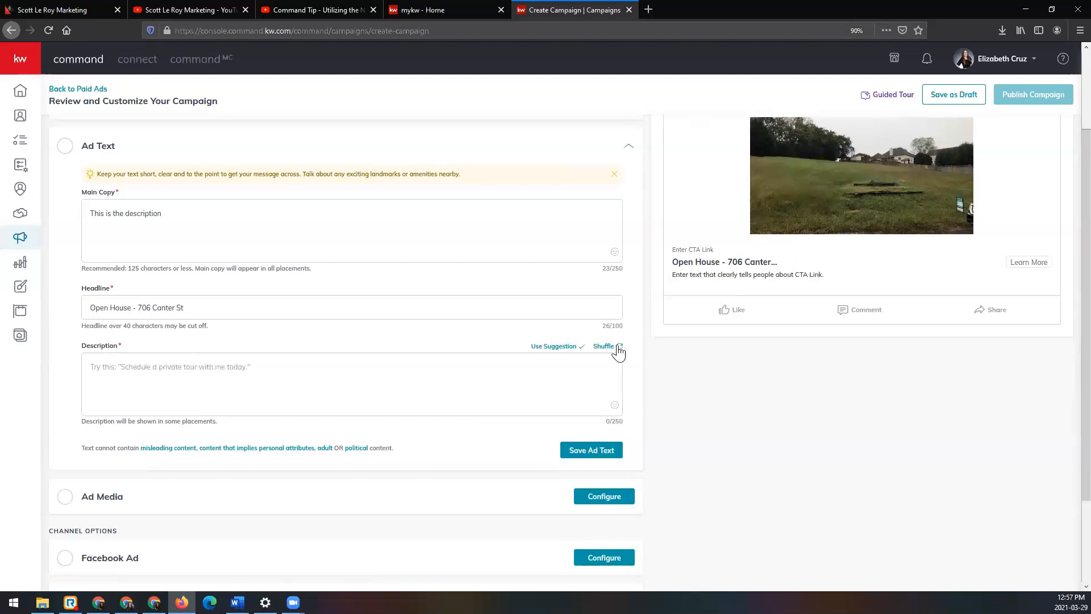
{"action": "left_click", "coordinate": [618, 348]}
{"action": "left_click", "coordinate": [570, 348]}
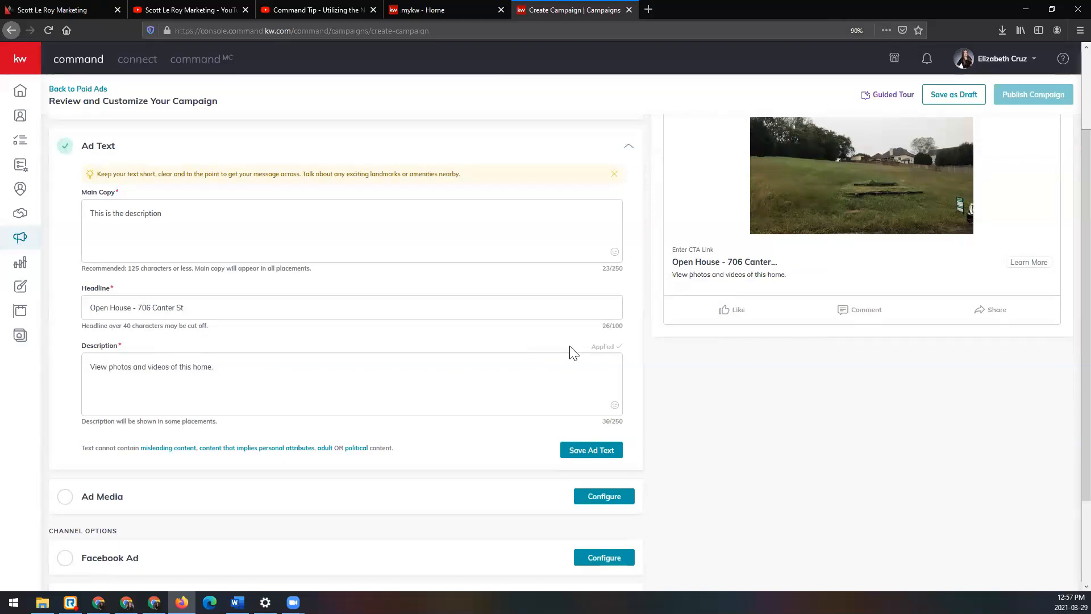
{"action": "scroll", "coordinate": [572, 352], "scroll_direction": "up", "scroll_amount": 1}
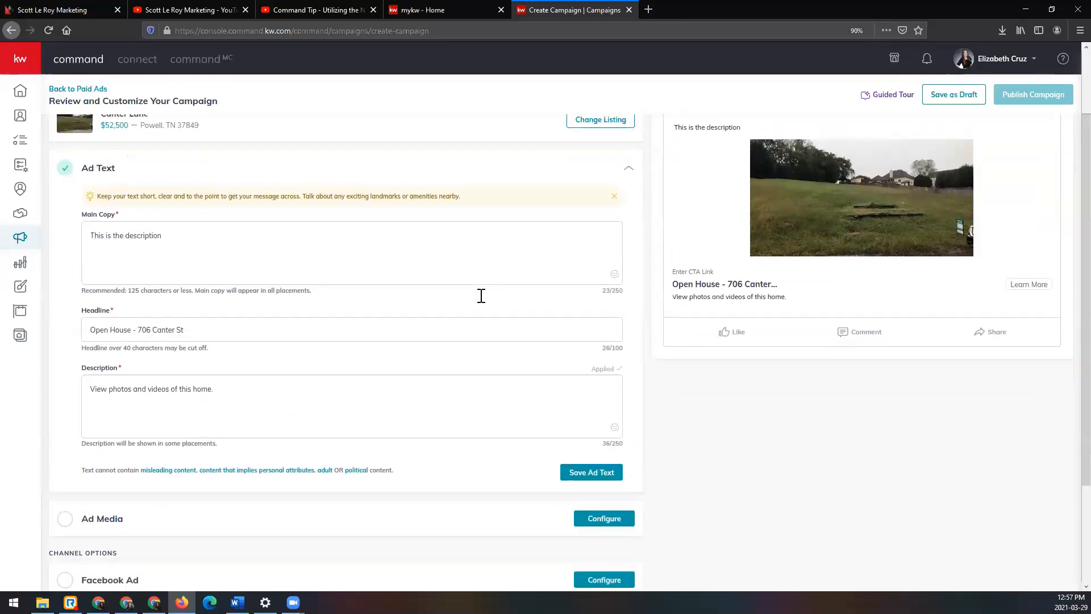
{"action": "scroll", "coordinate": [480, 295], "scroll_direction": "down", "scroll_amount": 3}
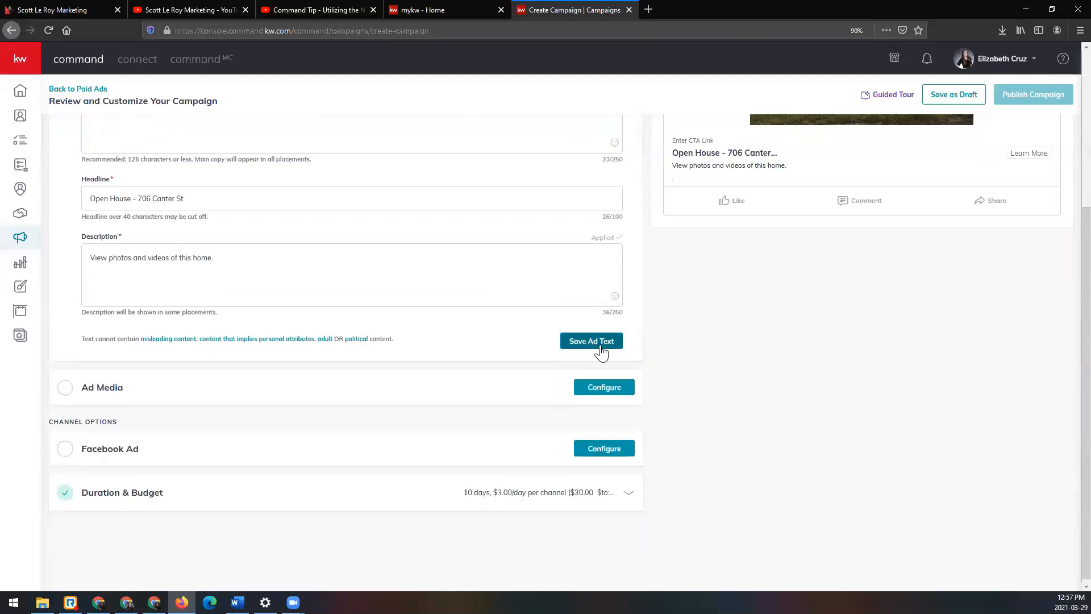
{"action": "left_click", "coordinate": [607, 343]}
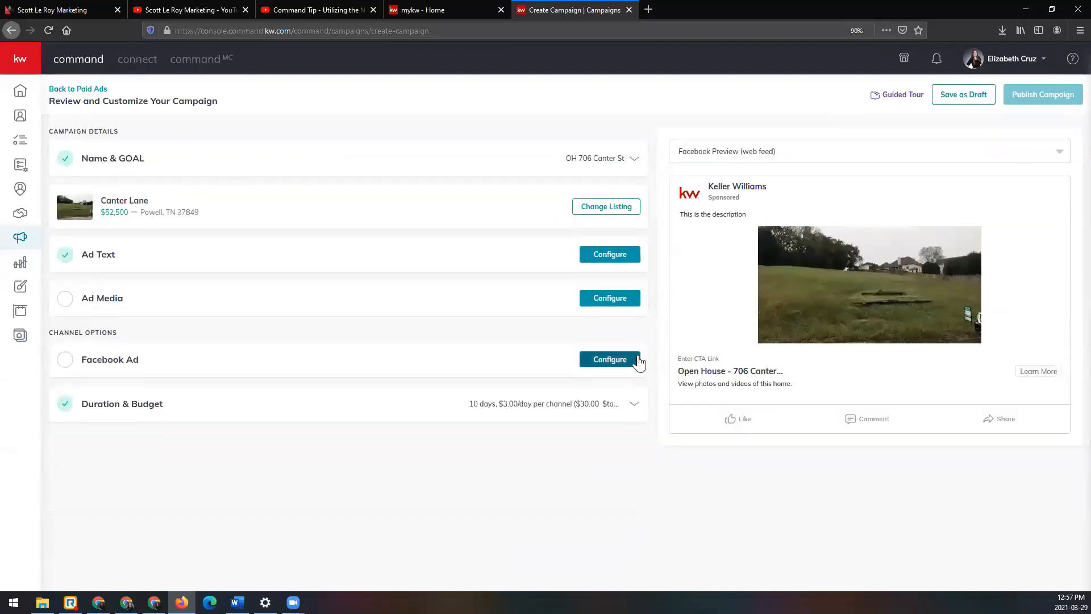
Step: Open the ad media settings and view the Logos and Branding page for the Market Center's DBA logo, closing it again
{"action": "left_click", "coordinate": [594, 301]}
{"action": "scroll", "coordinate": [450, 317], "scroll_direction": "down", "scroll_amount": 3}
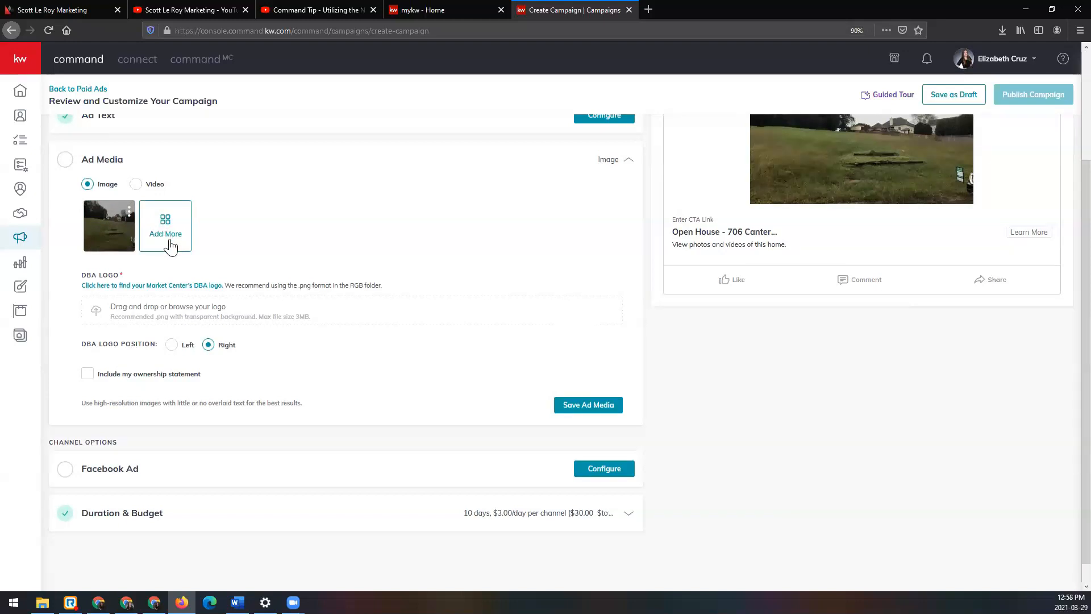
{"action": "left_click", "coordinate": [193, 287]}
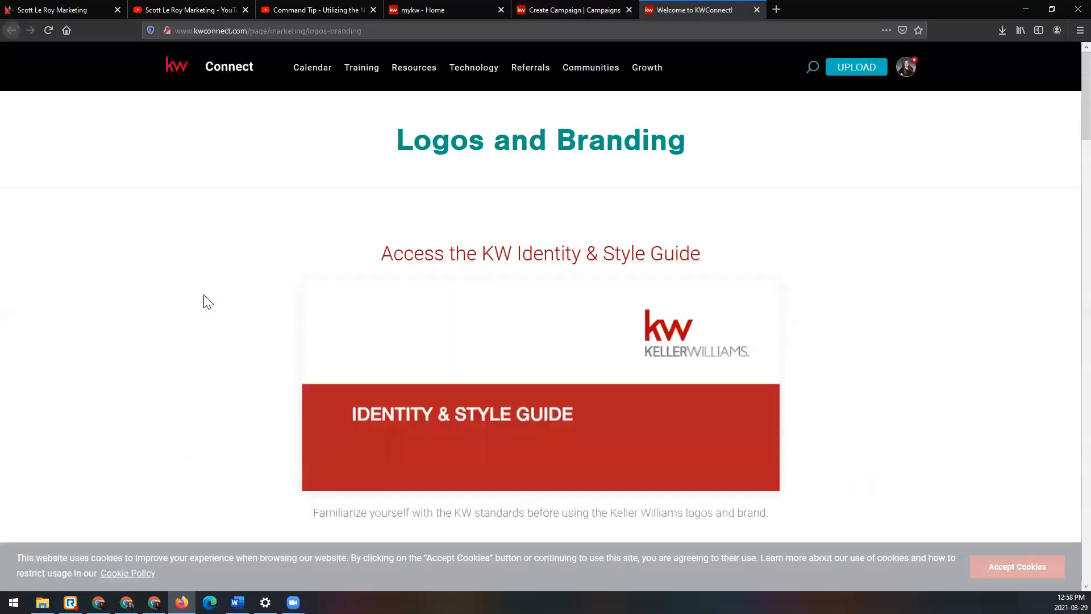
{"action": "scroll", "coordinate": [208, 301], "scroll_direction": "down", "scroll_amount": 15}
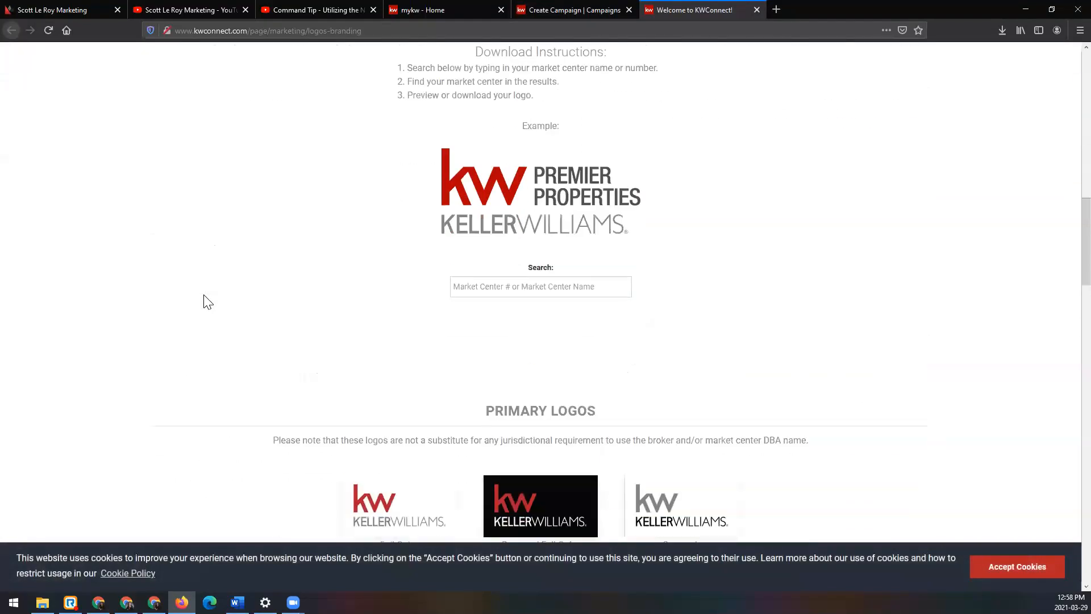
{"action": "key", "text": "ctrl+w"}
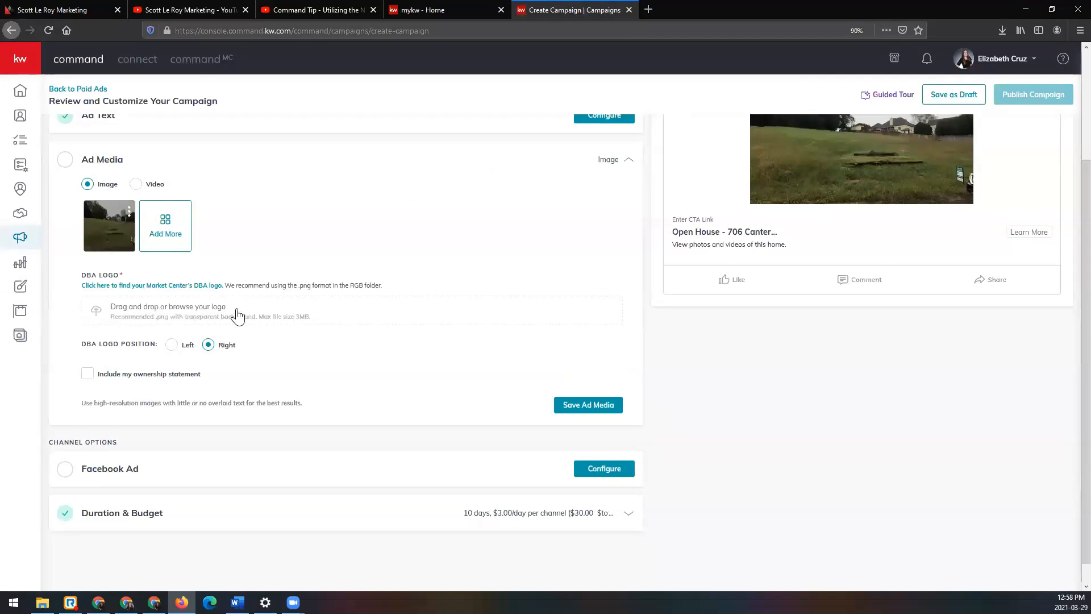
Step: Set the DBA logo position to Left and apply the ownership statement "Each office is independently owned and operated." to the ad image
{"action": "scroll", "coordinate": [238, 316], "scroll_direction": "down", "scroll_amount": 1}
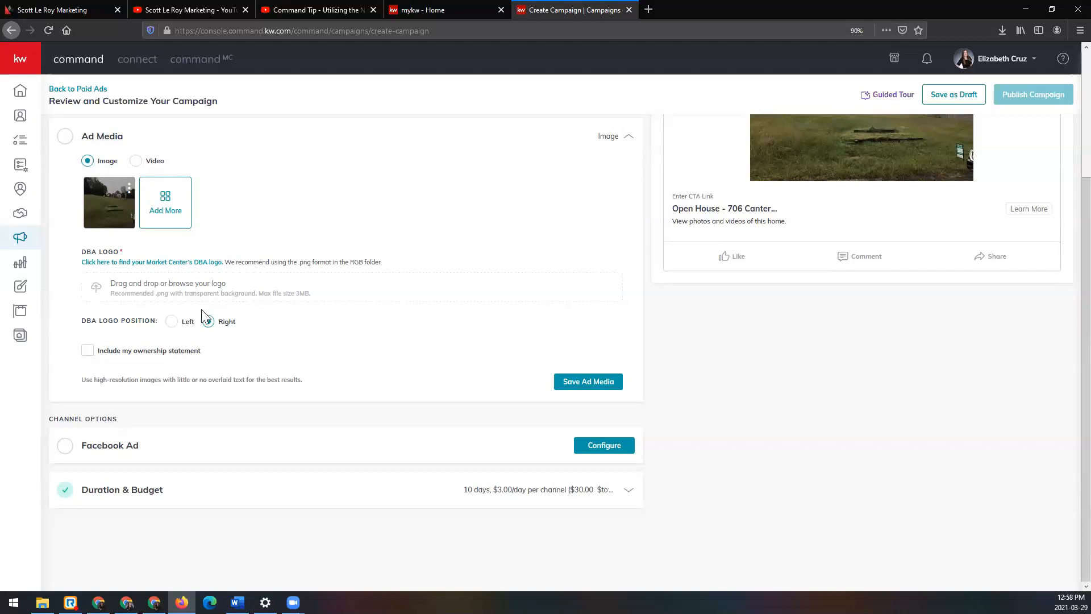
{"action": "left_click", "coordinate": [171, 321]}
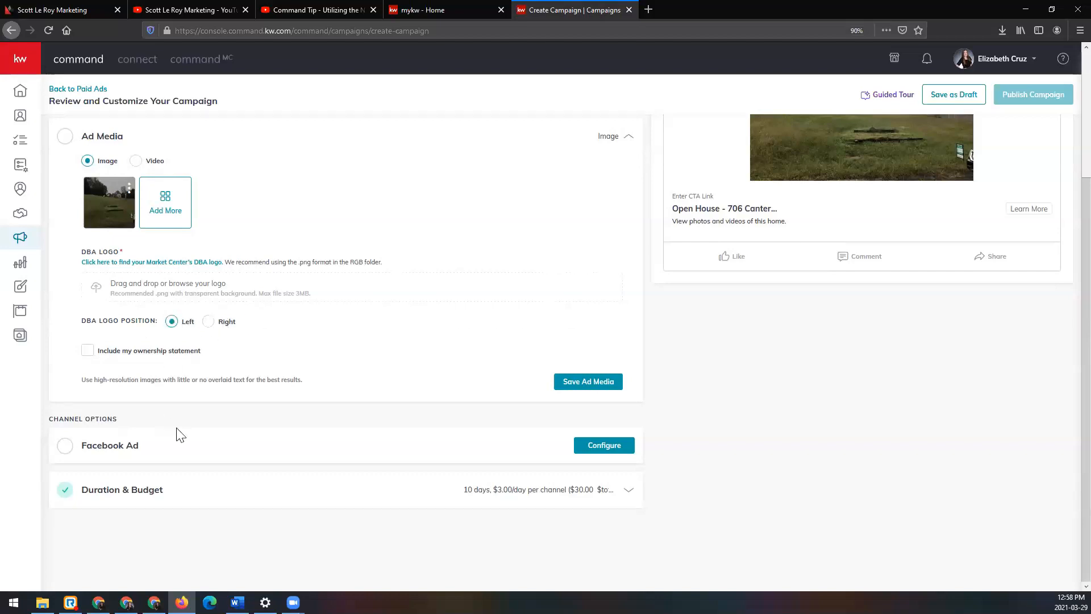
{"action": "left_click", "coordinate": [88, 350]}
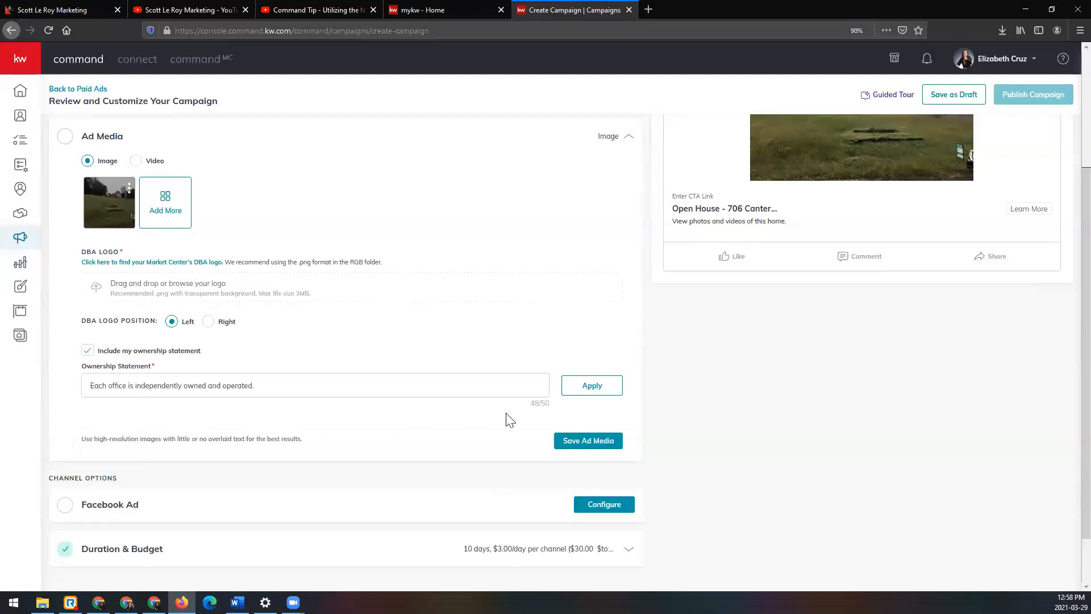
{"action": "left_click", "coordinate": [611, 393]}
{"action": "scroll", "coordinate": [619, 413], "scroll_direction": "up", "scroll_amount": 1}
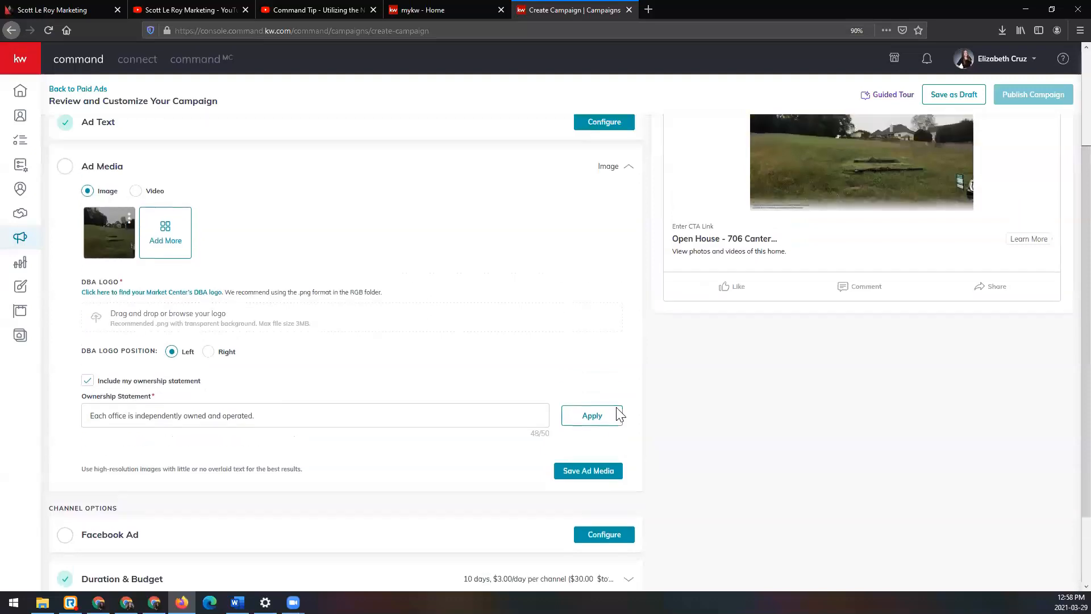
{"action": "scroll", "coordinate": [618, 412], "scroll_direction": "up", "scroll_amount": 1}
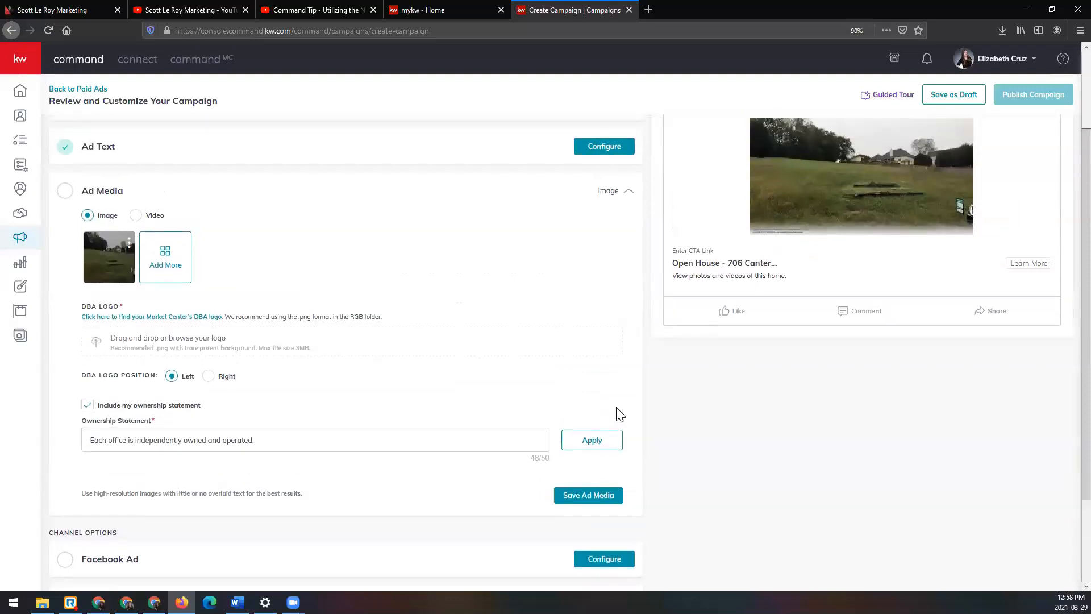
Step: Try to save the ad media without a DBA logo and collapse the section
{"action": "left_click", "coordinate": [613, 496]}
{"action": "scroll", "coordinate": [614, 498], "scroll_direction": "down", "scroll_amount": 3}
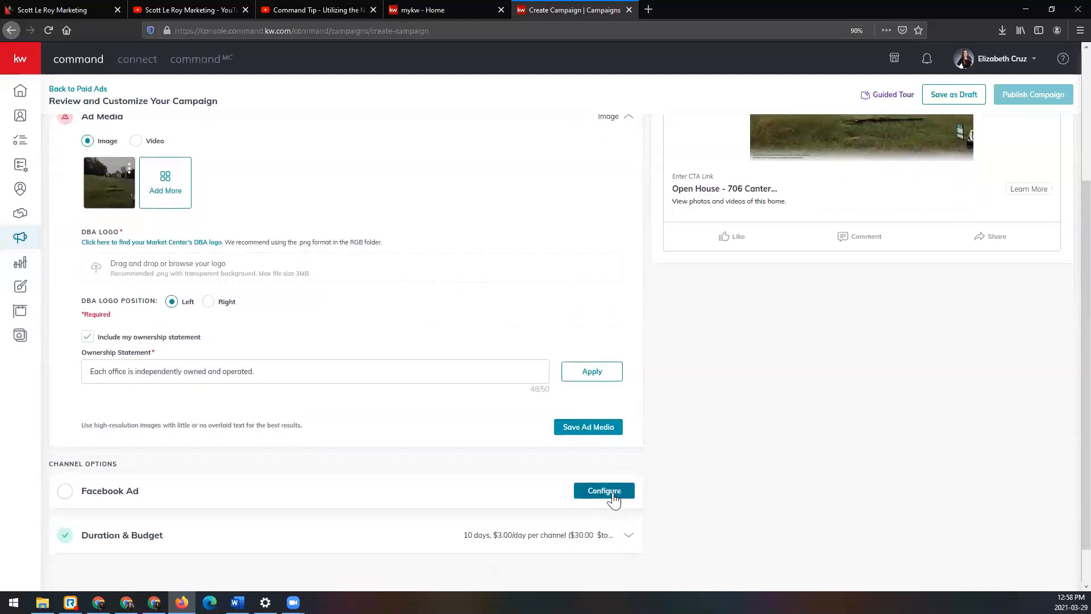
{"action": "scroll", "coordinate": [146, 301], "scroll_direction": "up", "scroll_amount": 2}
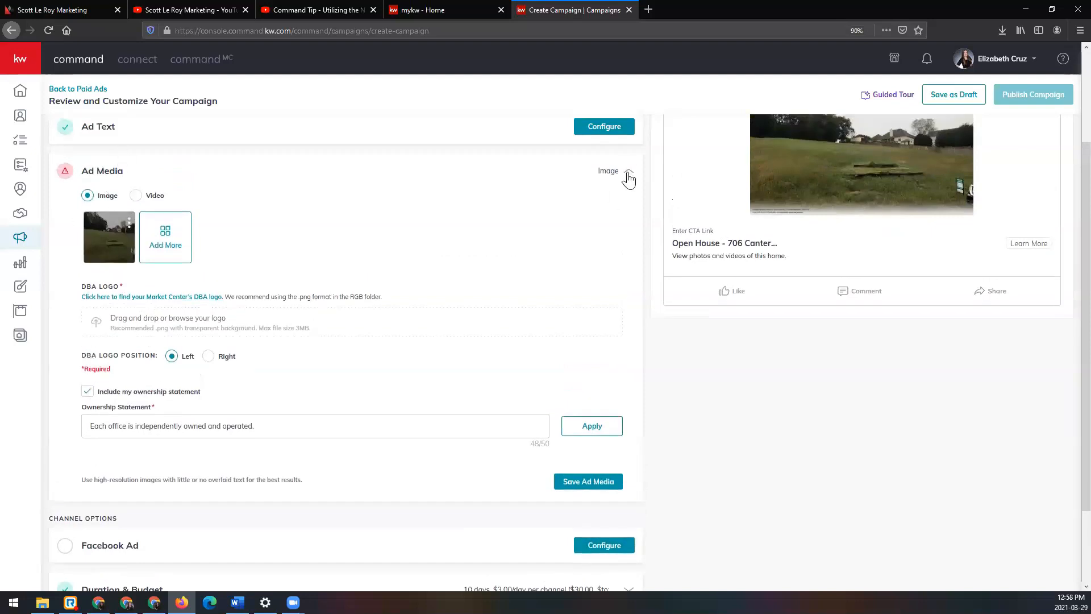
{"action": "left_click", "coordinate": [628, 174]}
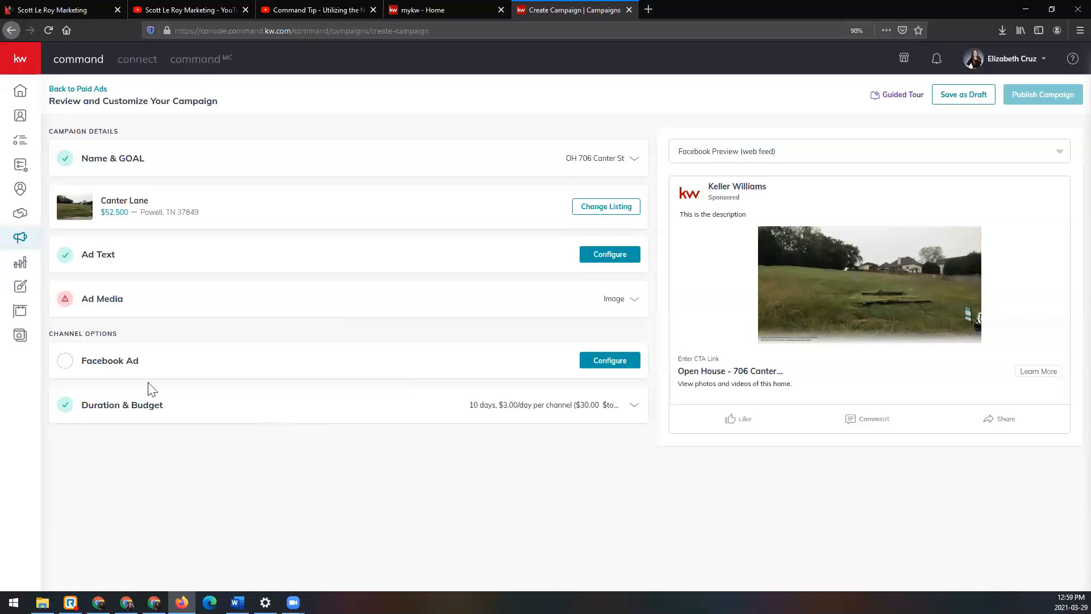
Step: Open the Facebook ad settings and select the agent's real estate business page to display the ad
{"action": "left_click", "coordinate": [118, 369]}
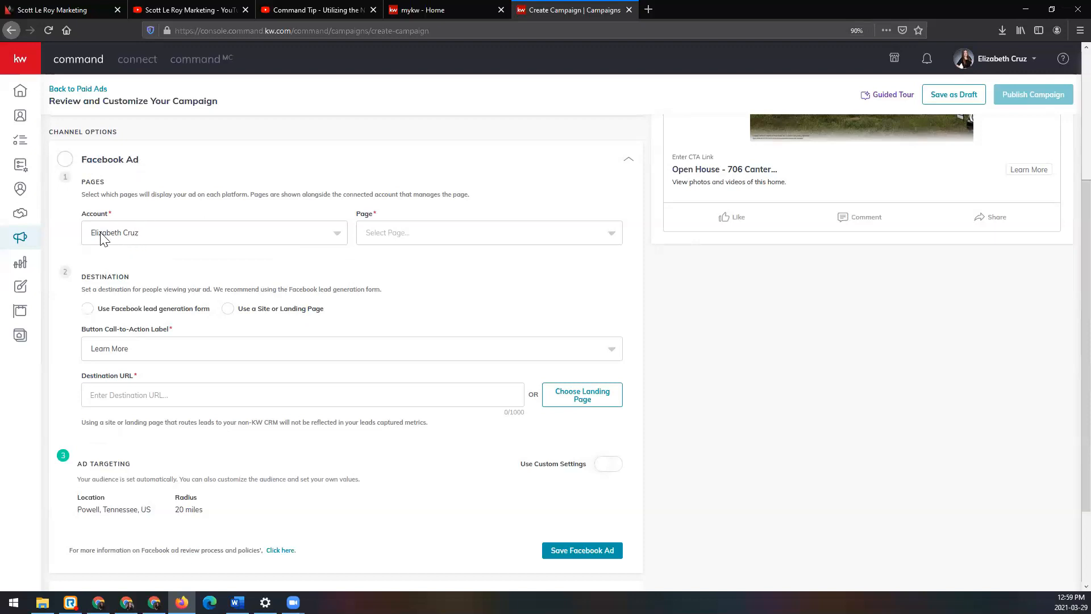
{"action": "left_click", "coordinate": [439, 241]}
{"action": "left_click", "coordinate": [442, 259]}
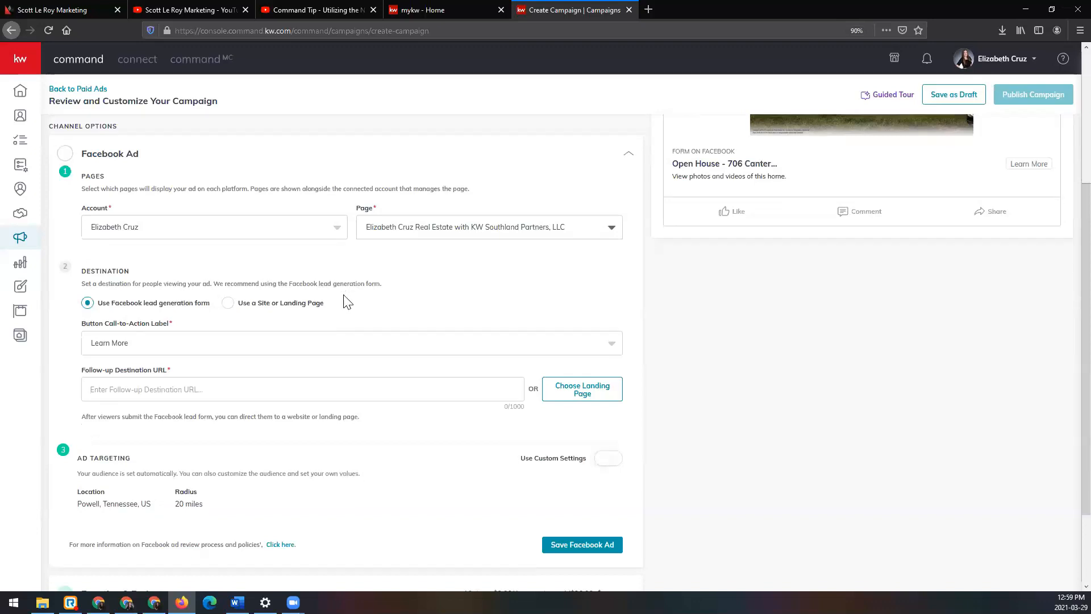
Step: Set the Facebook ad destination to a site or landing page, choose the Canter St open house landing page, and save the ad settings
{"action": "scroll", "coordinate": [178, 295], "scroll_direction": "down", "scroll_amount": 1}
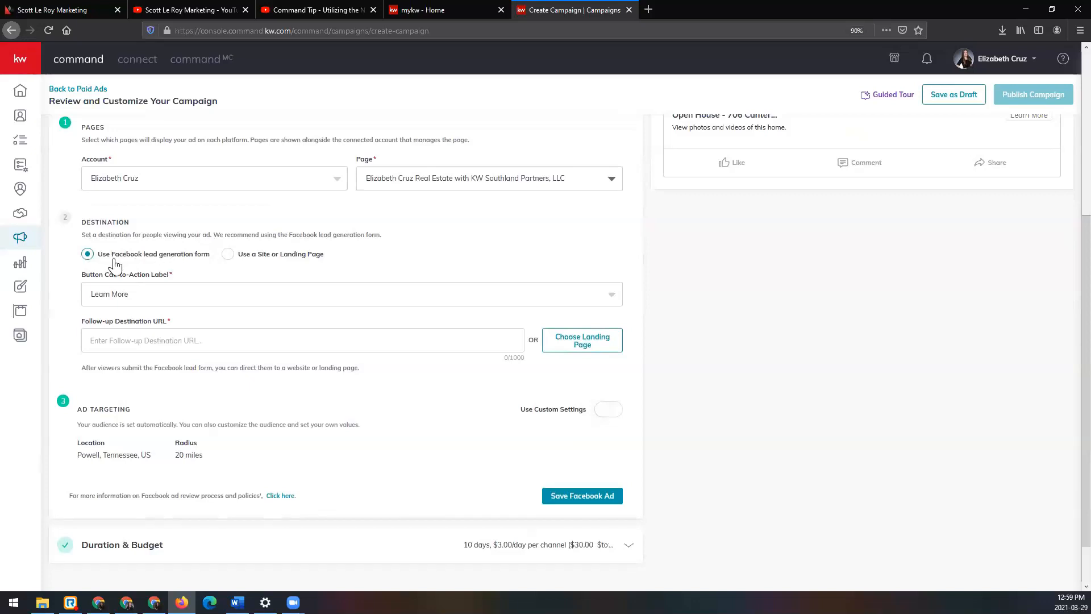
{"action": "left_click", "coordinate": [227, 256]}
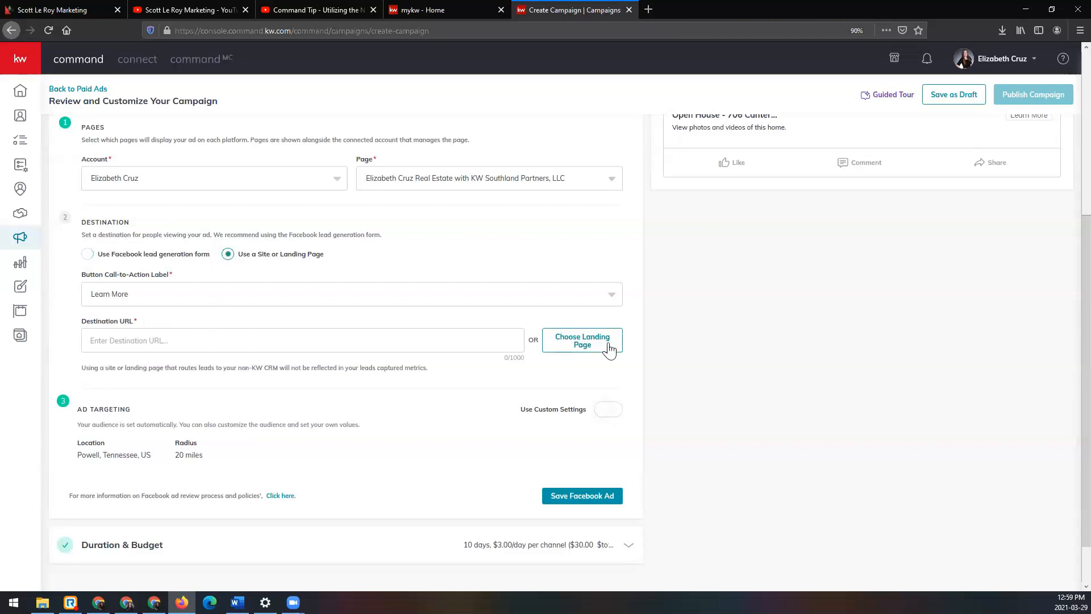
{"action": "left_click", "coordinate": [582, 341]}
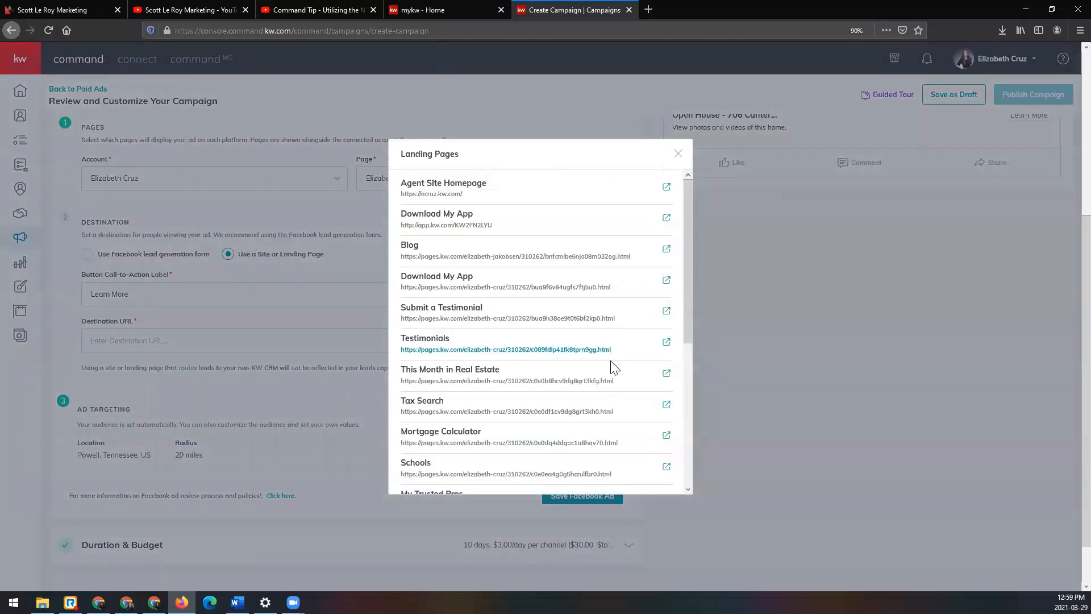
{"action": "scroll", "coordinate": [603, 397], "scroll_direction": "down", "scroll_amount": 3}
{"action": "scroll", "coordinate": [604, 401], "scroll_direction": "down", "scroll_amount": 2}
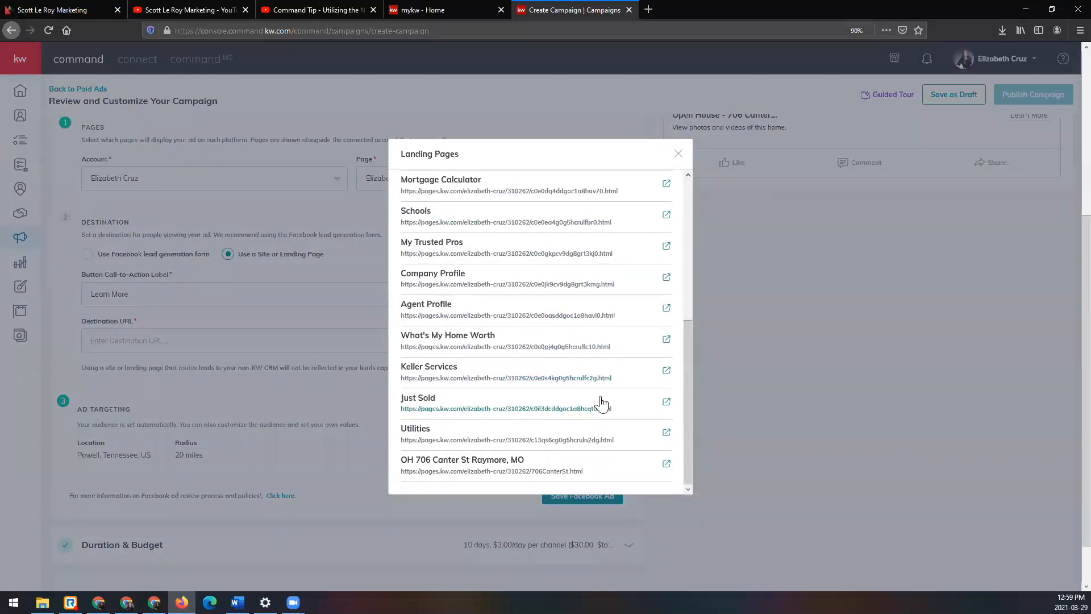
{"action": "left_click", "coordinate": [484, 471]}
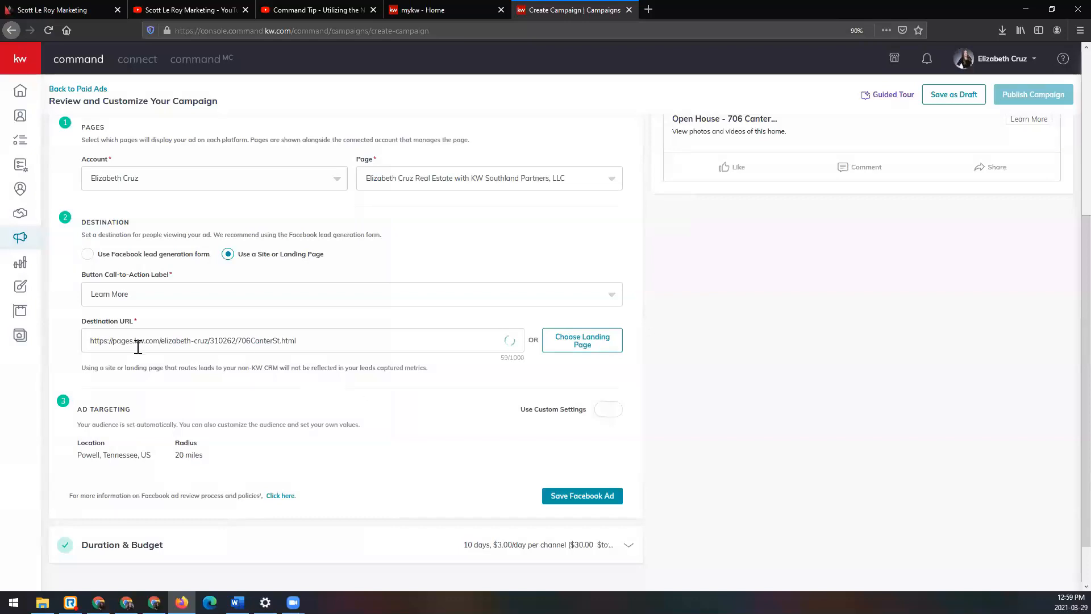
{"action": "scroll", "coordinate": [293, 342], "scroll_direction": "down", "scroll_amount": 2}
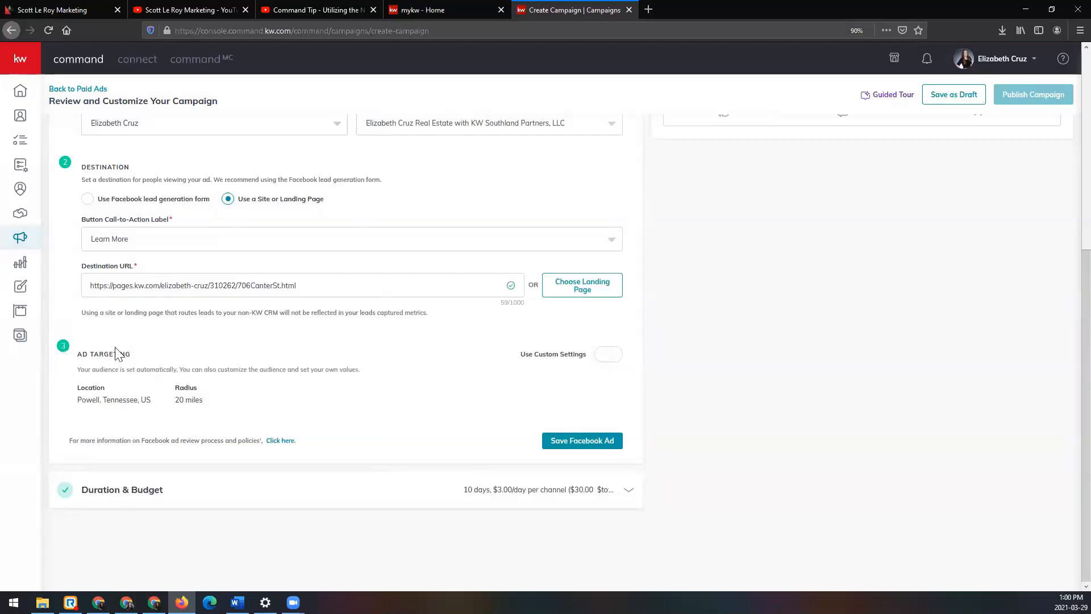
{"action": "left_click", "coordinate": [615, 448]}
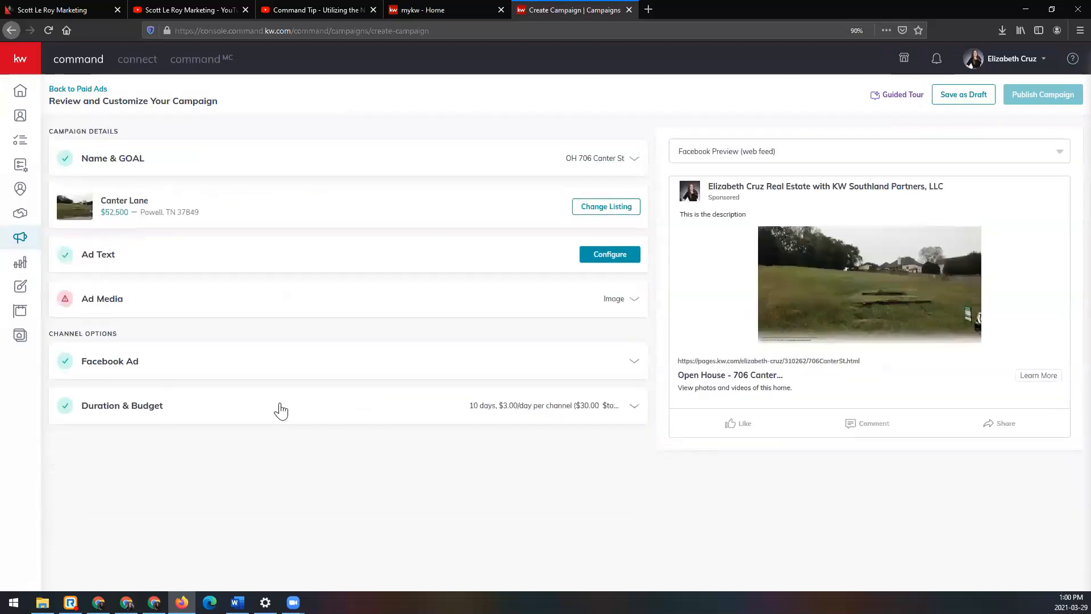
Step: Open the campaign's duration and budget settings and set the end date to Apr 11, 2021
{"action": "left_click", "coordinate": [281, 410]}
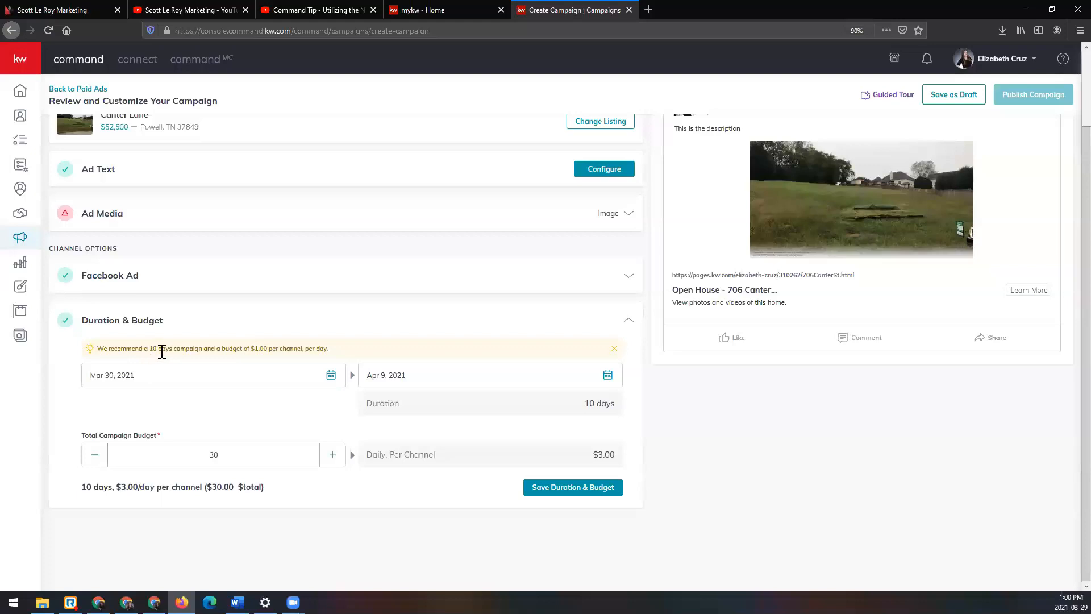
{"action": "left_click", "coordinate": [332, 376]}
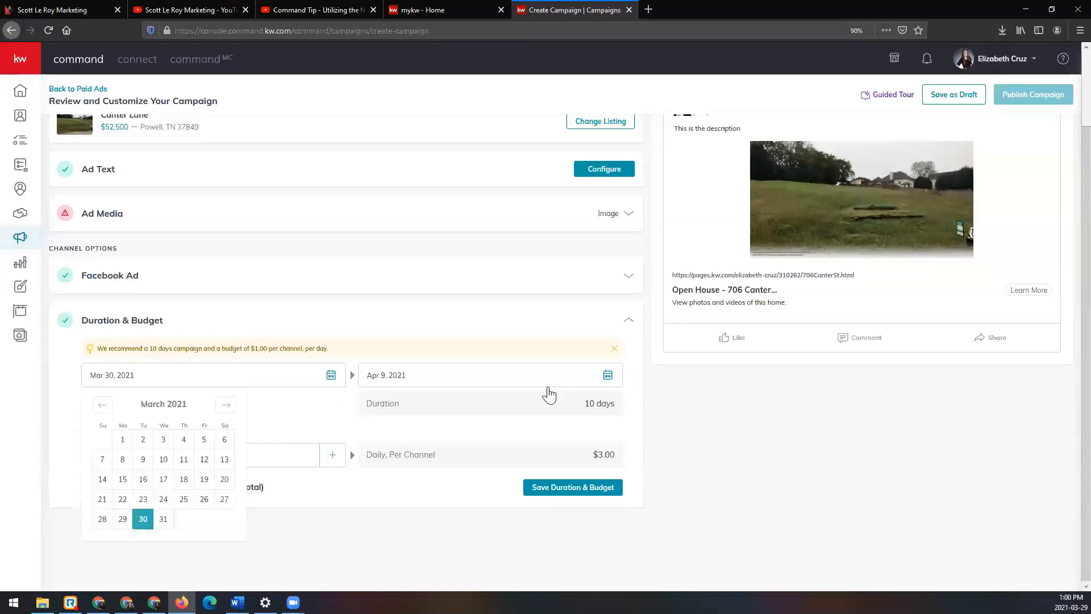
{"action": "left_click", "coordinate": [609, 376]}
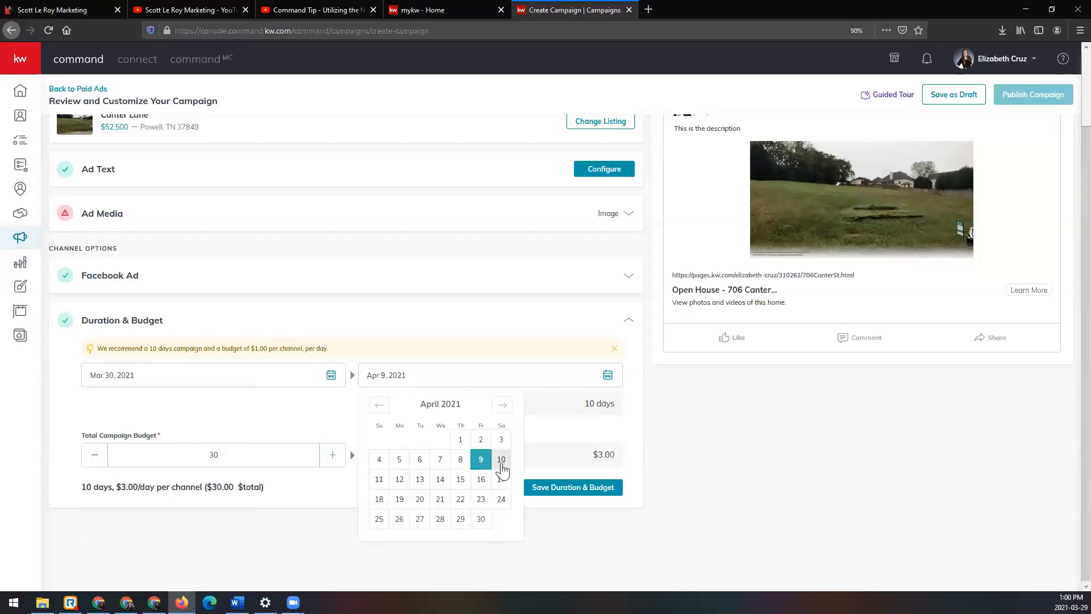
{"action": "left_click", "coordinate": [379, 479]}
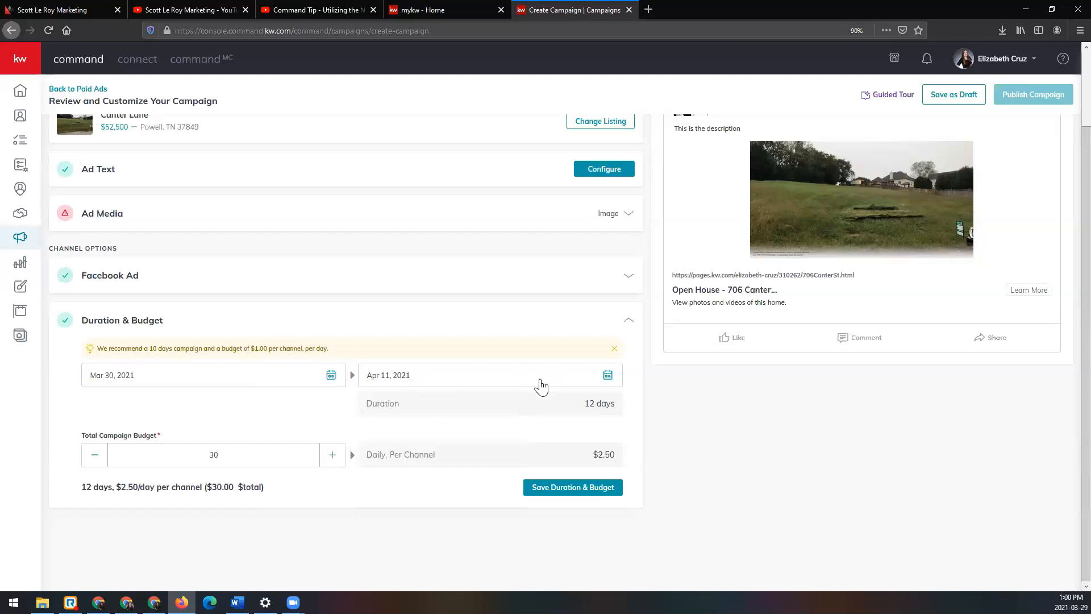
Step: Lower the total campaign budget to 24 and save the duration and budget
{"action": "left_click", "coordinate": [97, 457]}
{"action": "left_click", "coordinate": [97, 458]}
{"action": "left_click", "coordinate": [97, 458]}
{"action": "left_click", "coordinate": [97, 458]}
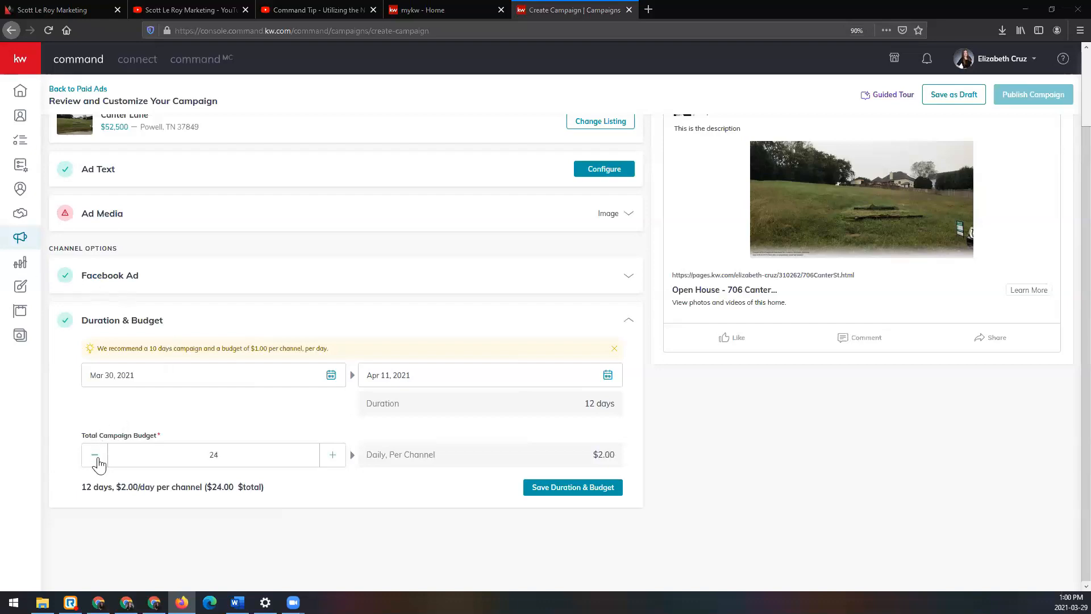
{"action": "left_click", "coordinate": [614, 492]}
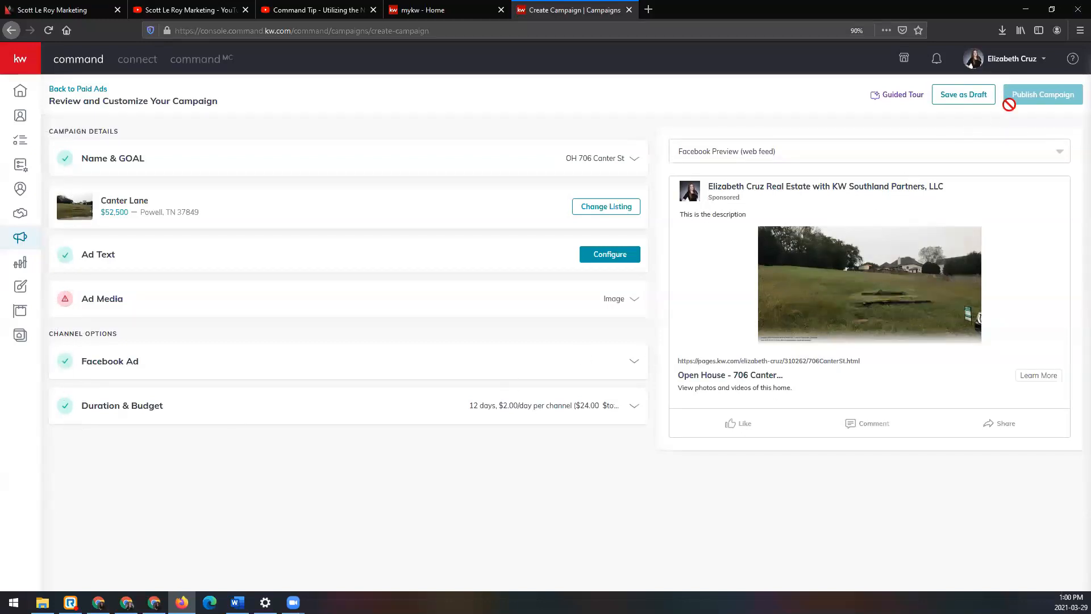
Step: Save the campaign as a draft and open the email campaigns overview
{"action": "left_click", "coordinate": [966, 97]}
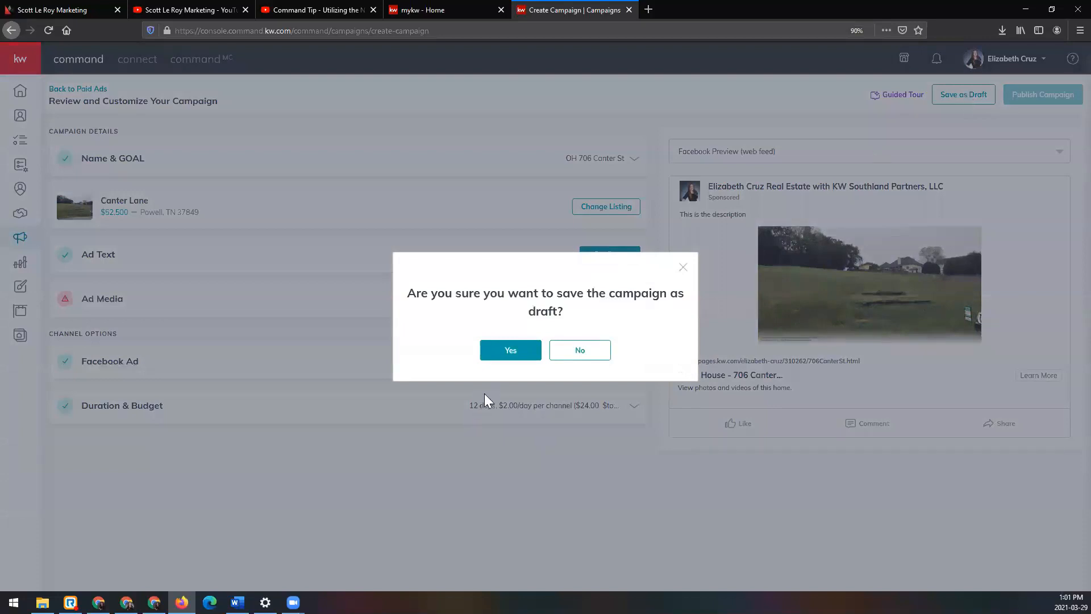
{"action": "left_click", "coordinate": [525, 358]}
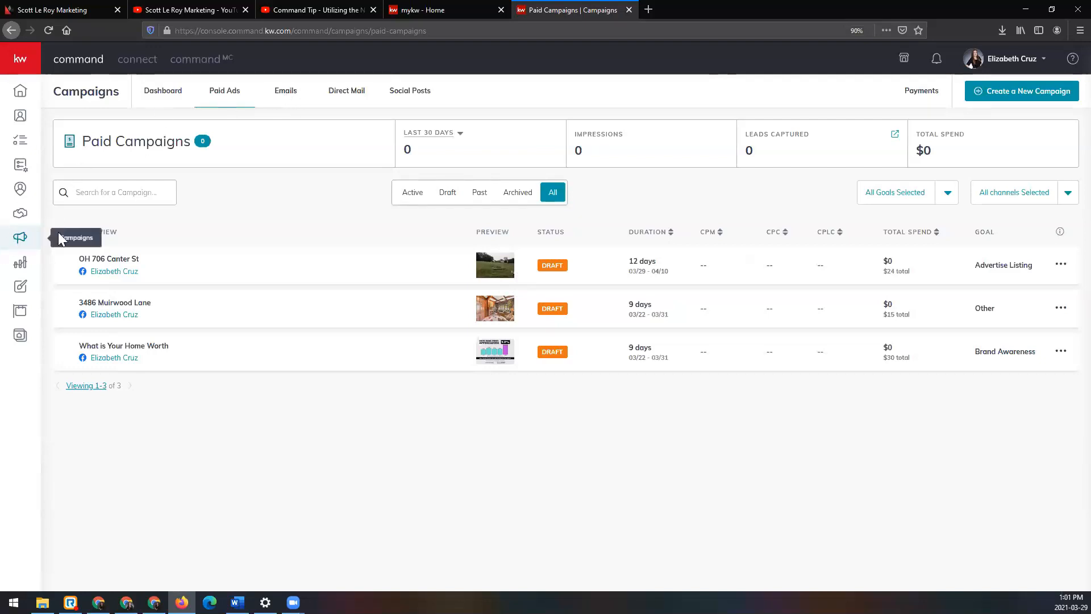
{"action": "left_click", "coordinate": [286, 92]}
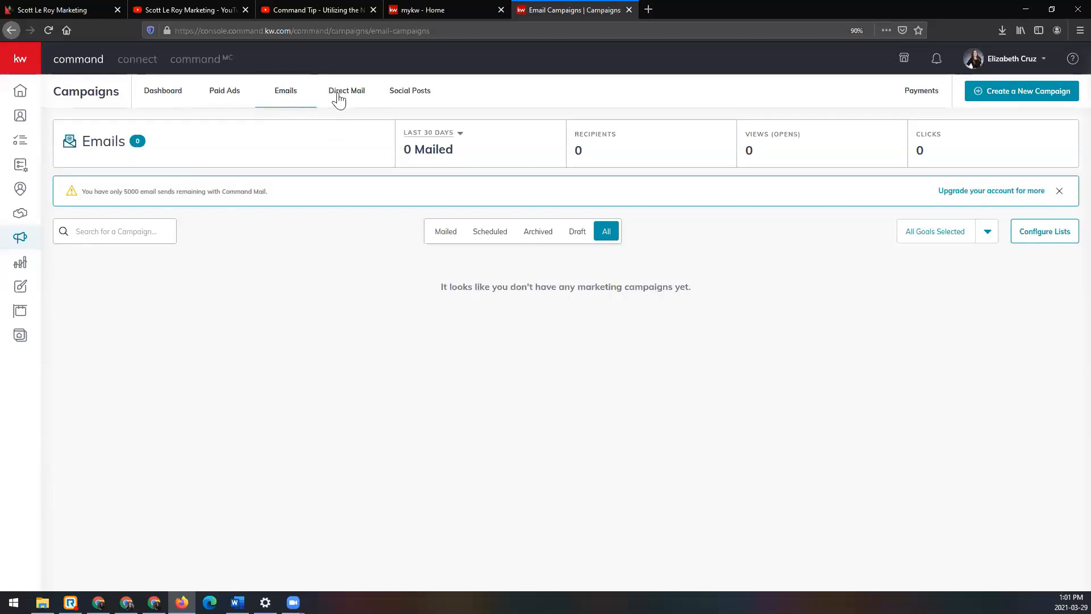
Step: Switch to the YouTube video on email campaign templates and select its address, closing the video, mykw and Email Campaigns pages
{"action": "left_click", "coordinate": [320, 9]}
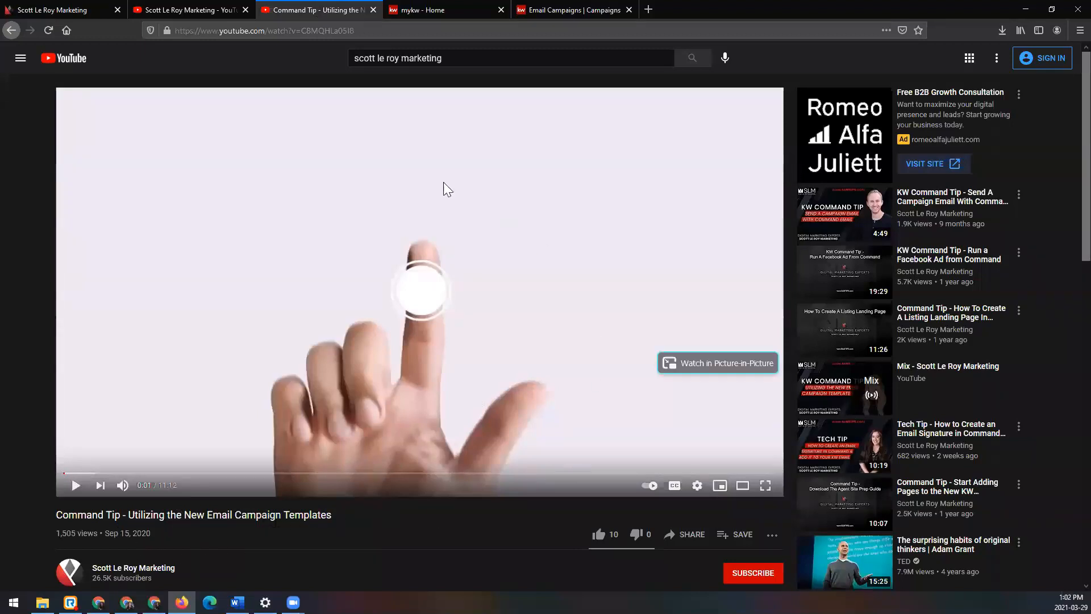
{"action": "left_click", "coordinate": [400, 32]}
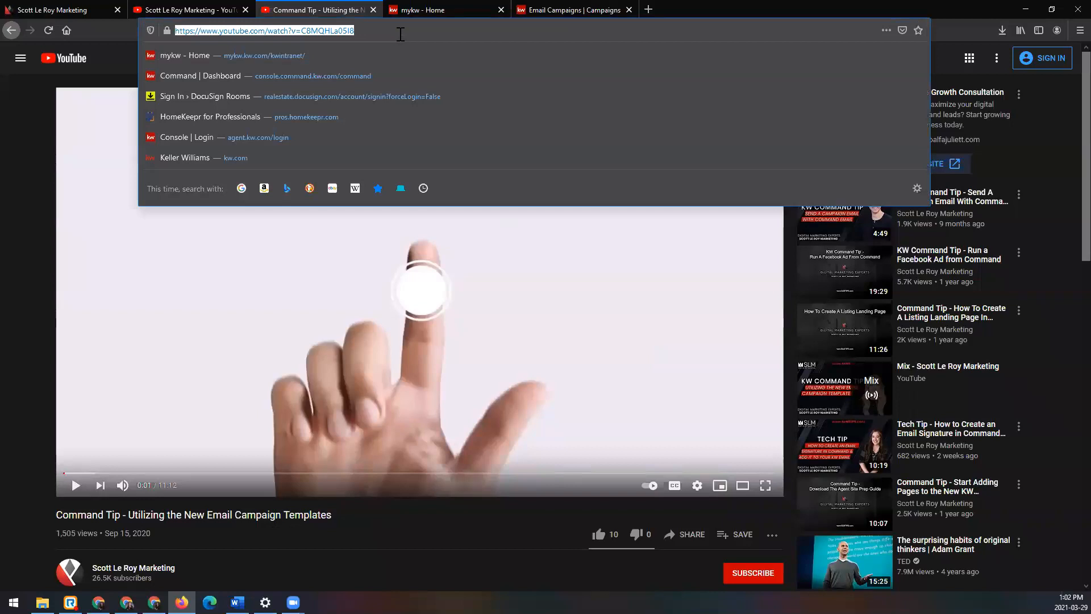
{"action": "key", "text": "ctrl+w"}
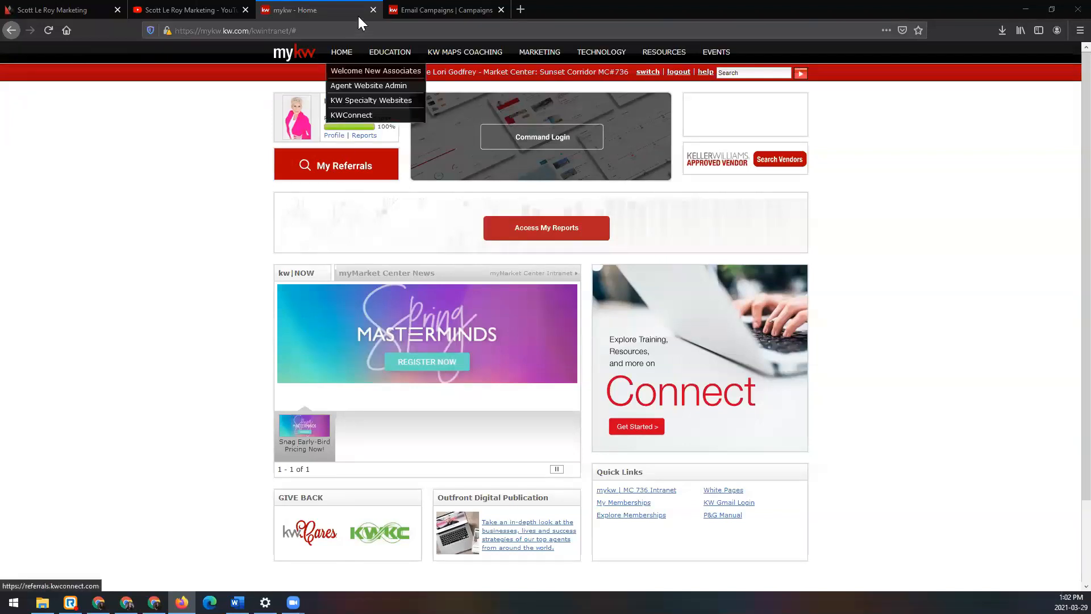
{"action": "left_click", "coordinate": [373, 9]}
{"action": "left_click", "coordinate": [372, 10]}
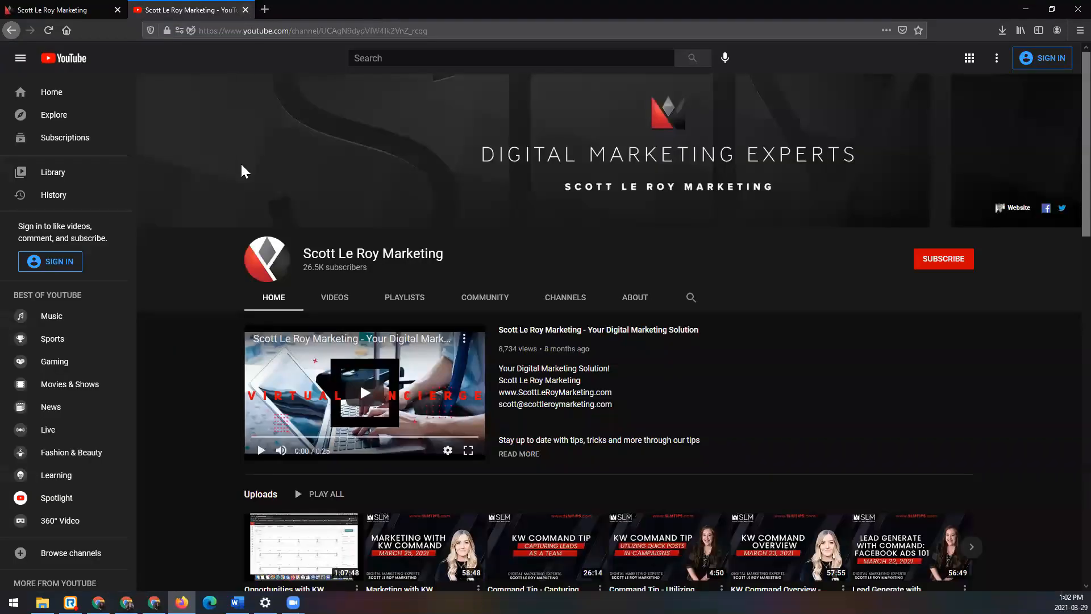
Step: View the Scott Le Roy Marketing YouTube channel and open its channel search, closing the page to return to the company website
{"action": "scroll", "coordinate": [193, 345], "scroll_direction": "down", "scroll_amount": 1}
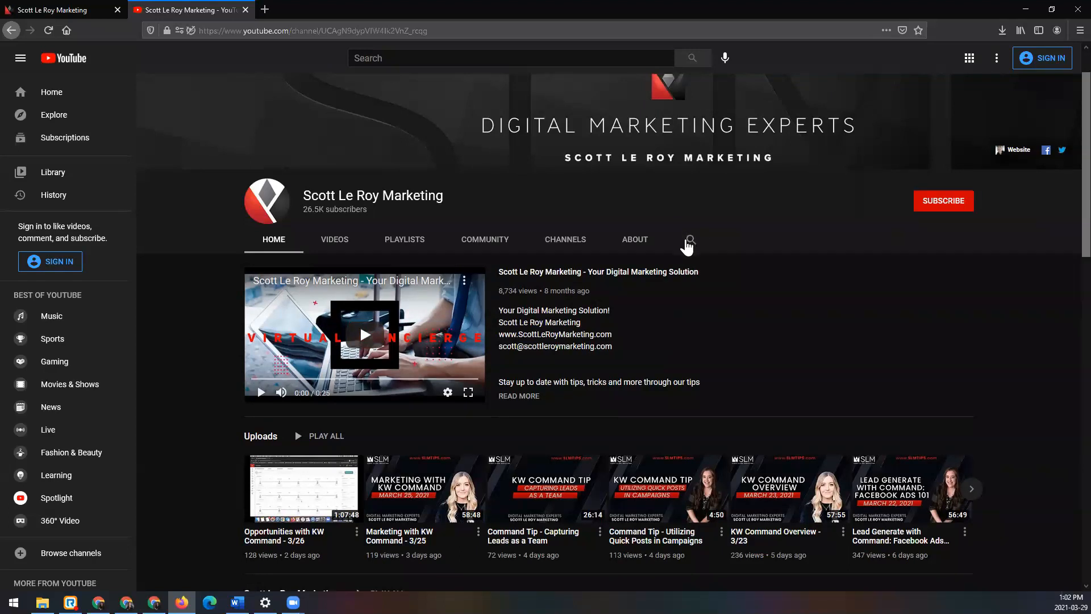
{"action": "scroll", "coordinate": [687, 246], "scroll_direction": "up", "scroll_amount": 1}
{"action": "left_click", "coordinate": [689, 298]}
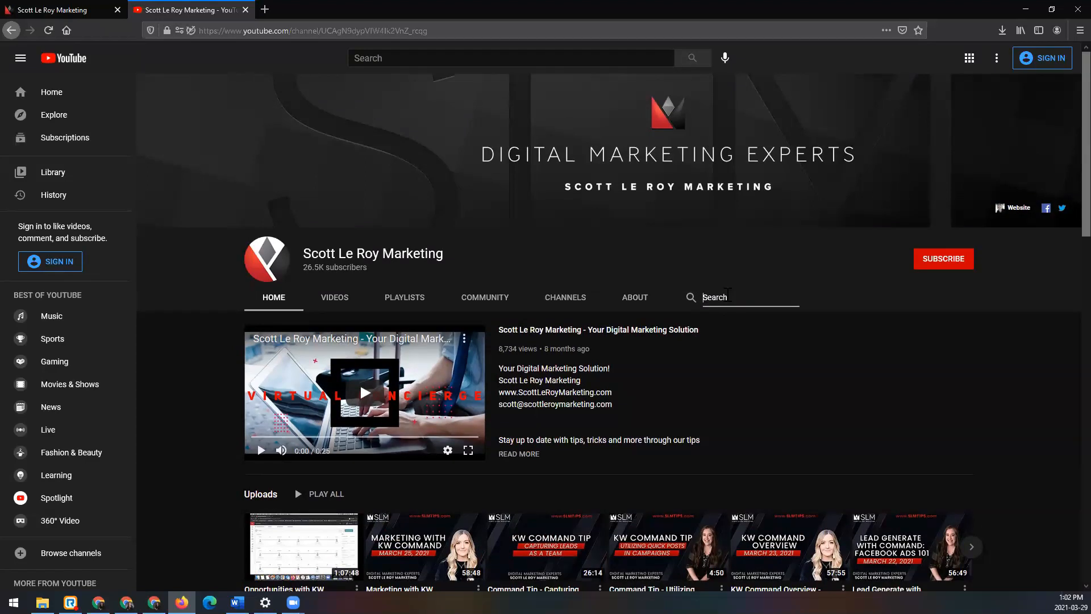
{"action": "left_click", "coordinate": [245, 10]}
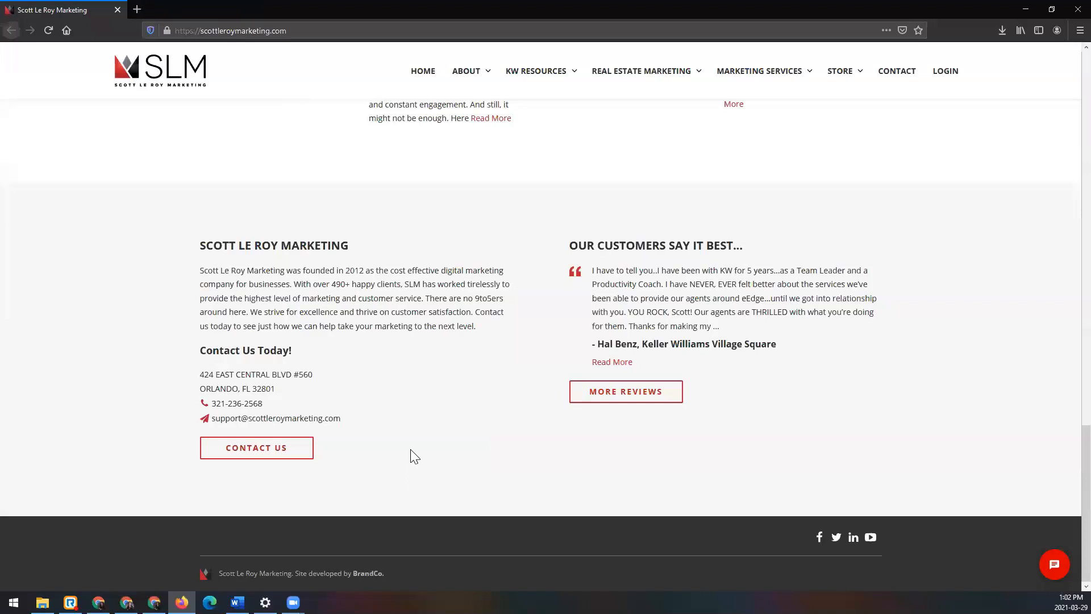